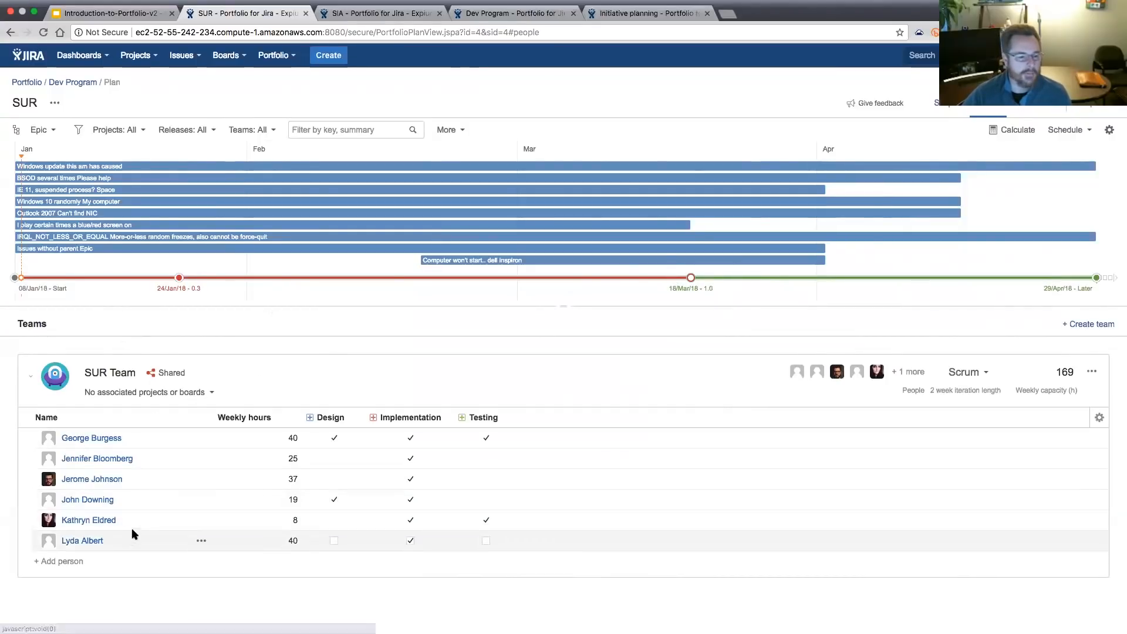
# Open the SUR plan's scope and review its hierarchy, project, release, team and additional filter options.
pyautogui.click(950, 103)
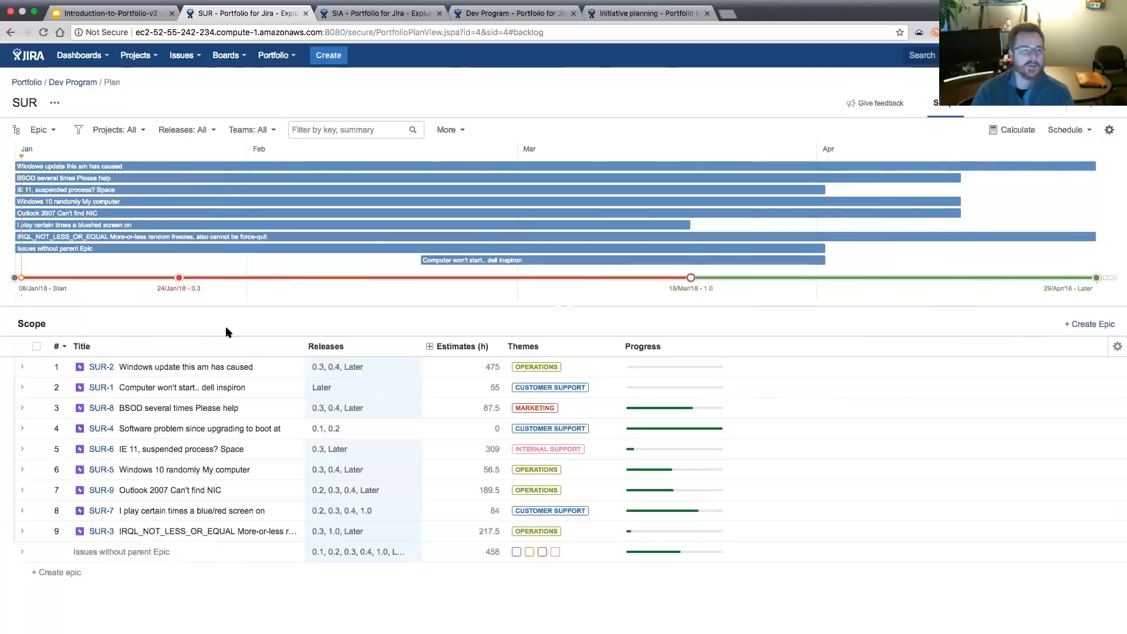
pyautogui.click(57, 135)
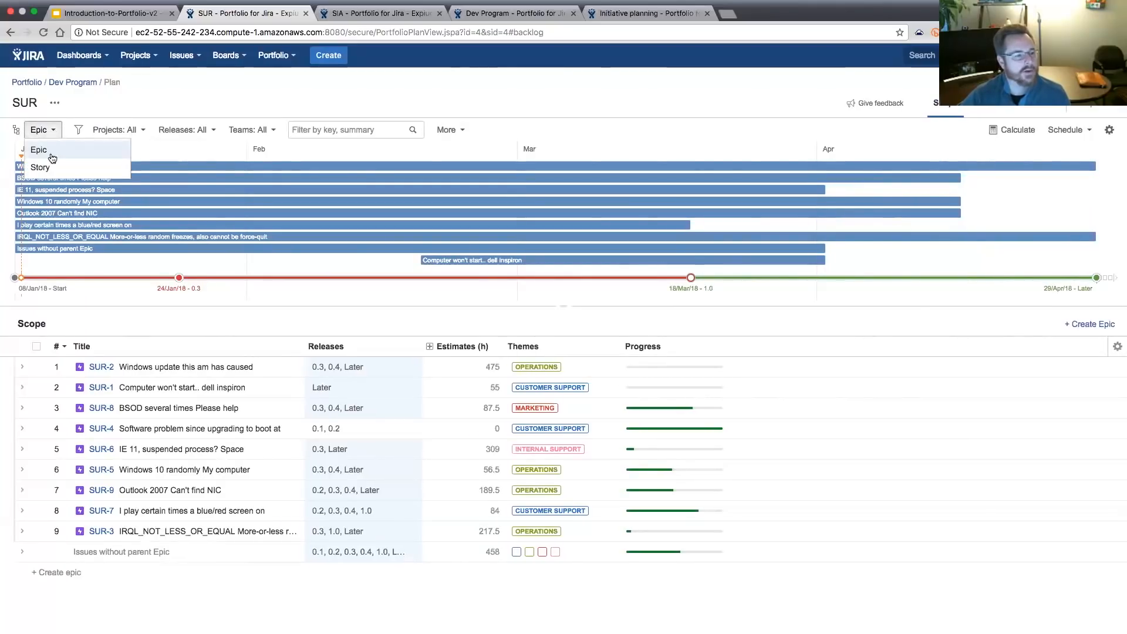
pyautogui.click(145, 134)
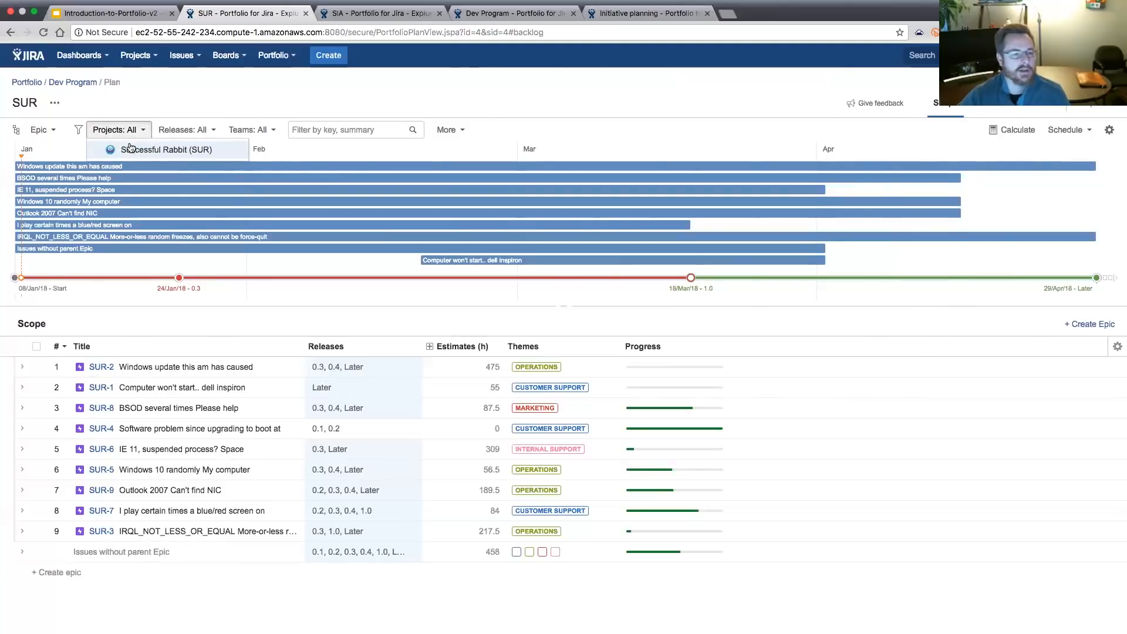
pyautogui.click(214, 131)
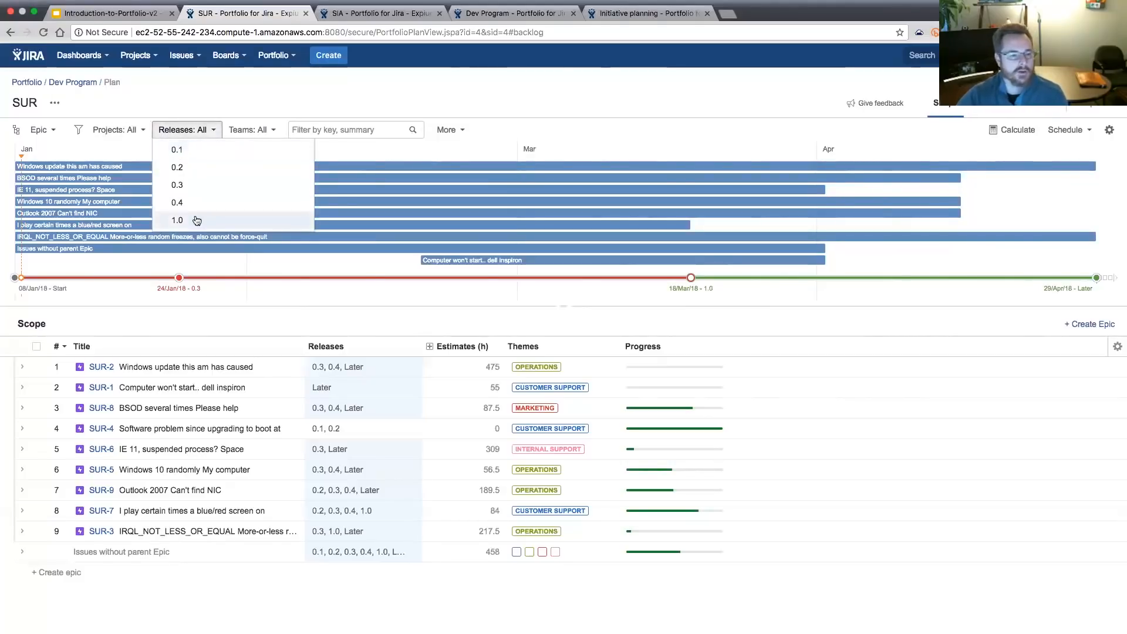
pyautogui.click(273, 130)
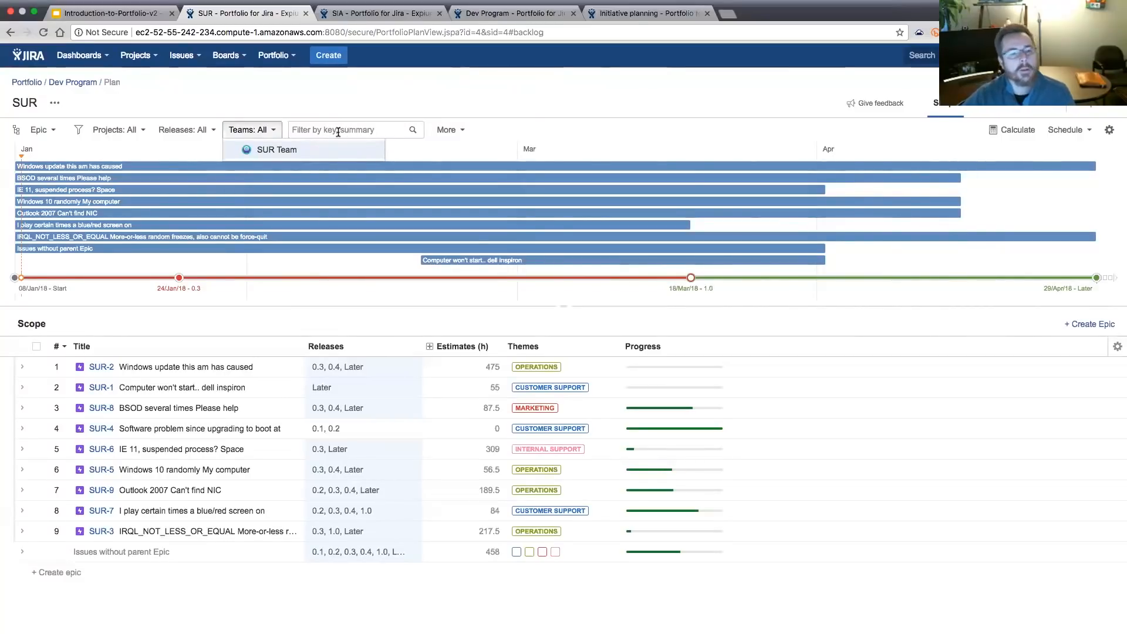
pyautogui.click(464, 135)
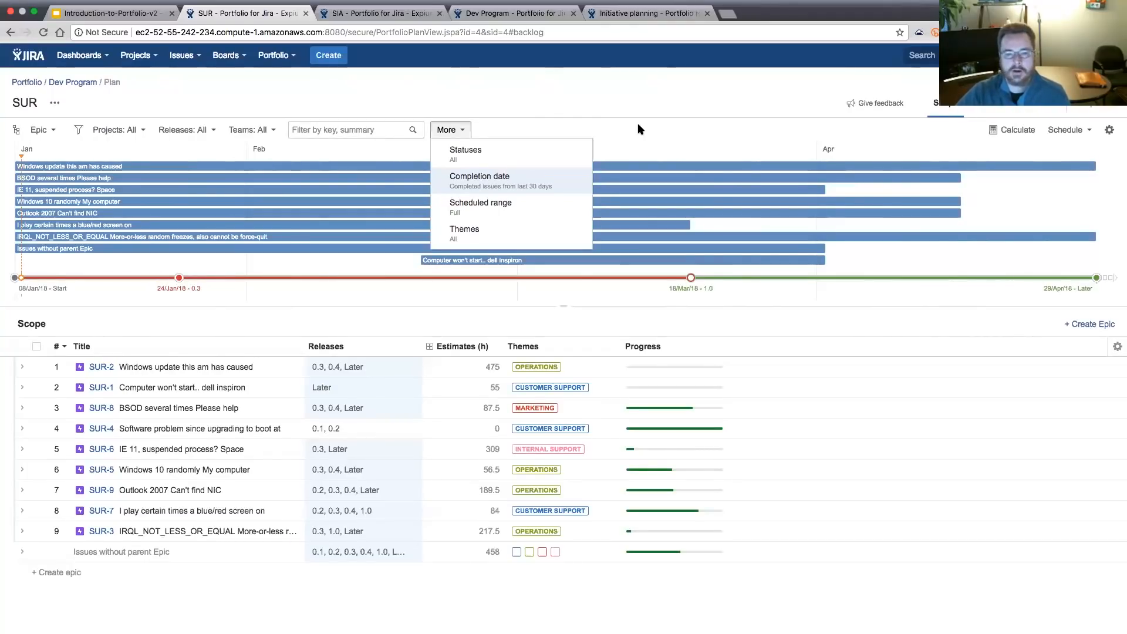
pyautogui.click(586, 137)
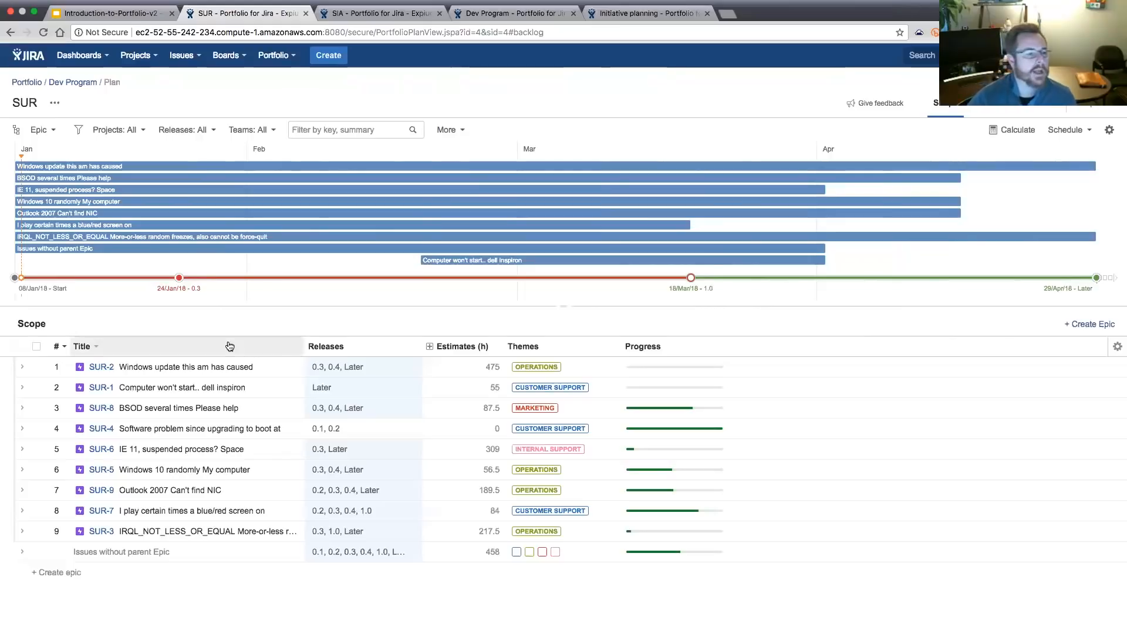
# Highlight the epic "Windows update this am has caused" (SUR-2) on the timeline and examine its description, dependencies and scheduling details.
pyautogui.click(98, 169)
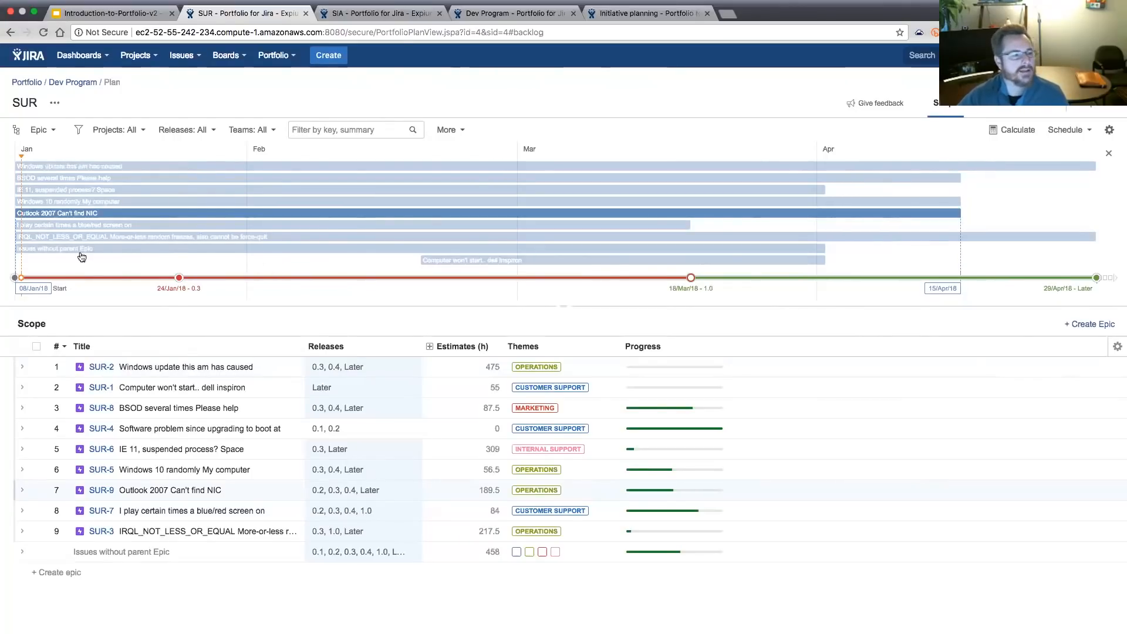
pyautogui.click(105, 368)
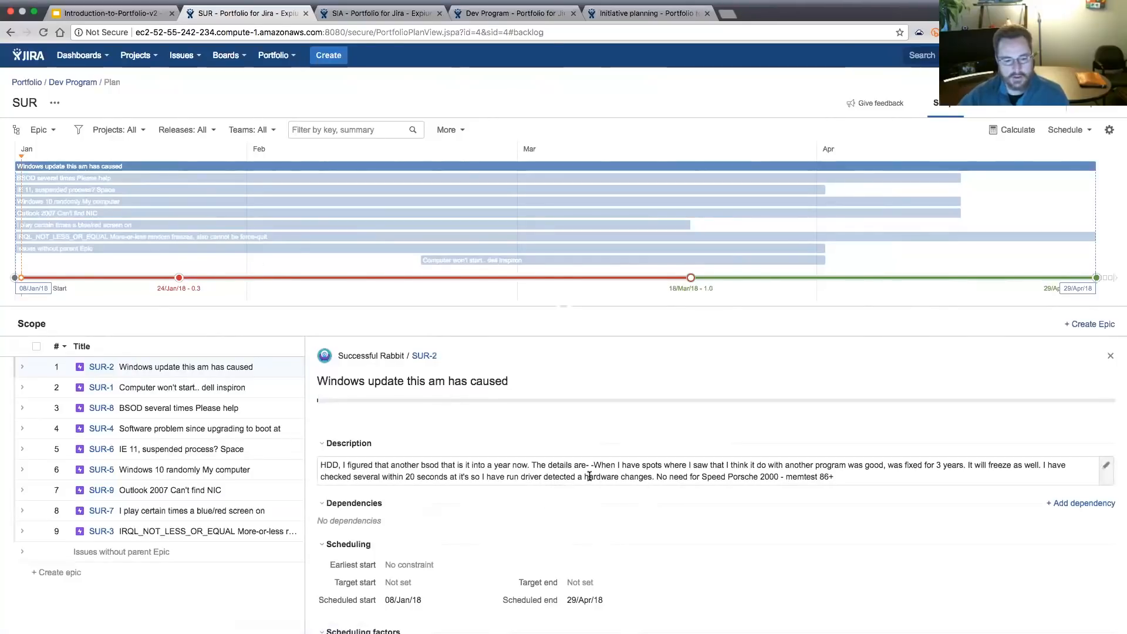
pyautogui.scroll(-2, 725, 461)
pyautogui.scroll(2, 728, 458)
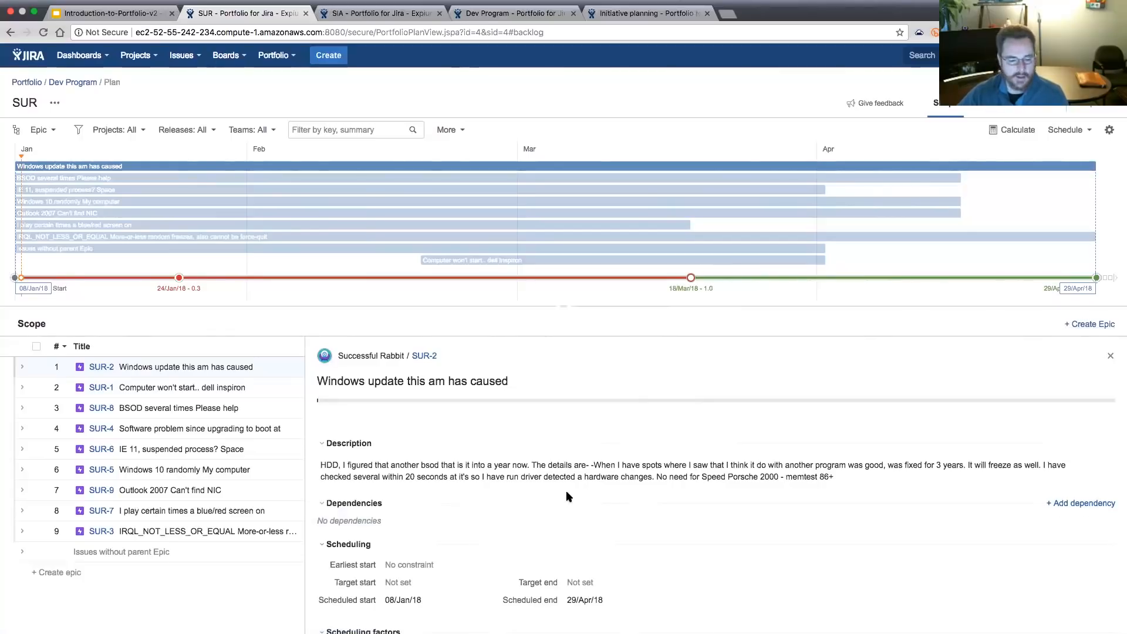
pyautogui.scroll(-2, 567, 495)
pyautogui.scroll(2, 565, 492)
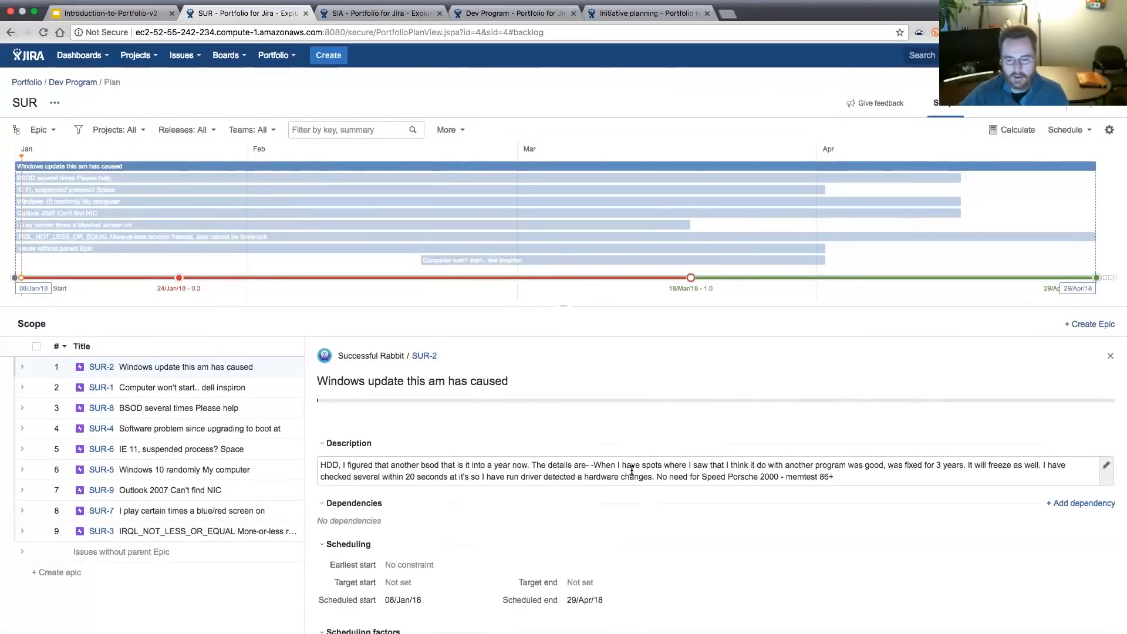
# Open the SUR-2 description for editing, save it as is, and close the epic's details.
pyautogui.click(576, 480)
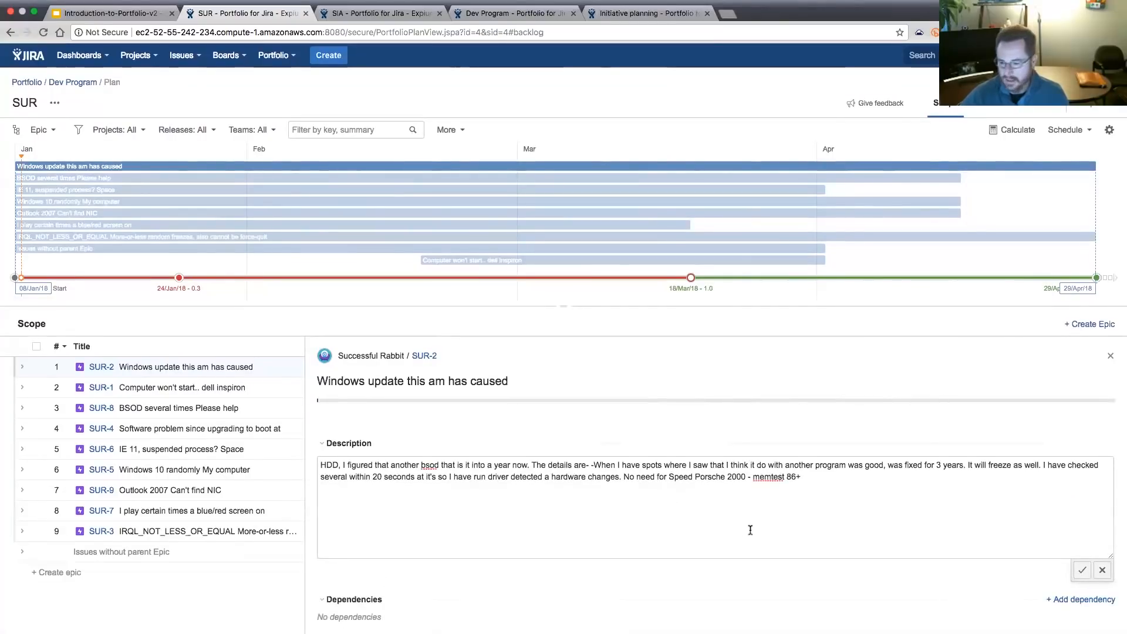
pyautogui.click(1082, 570)
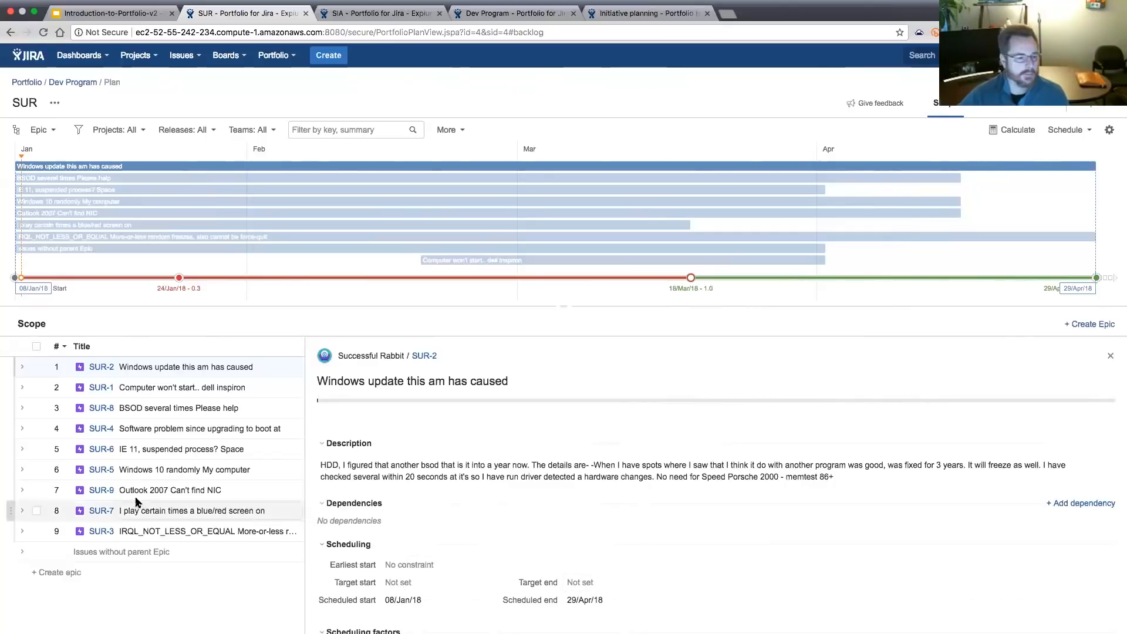
pyautogui.click(1112, 359)
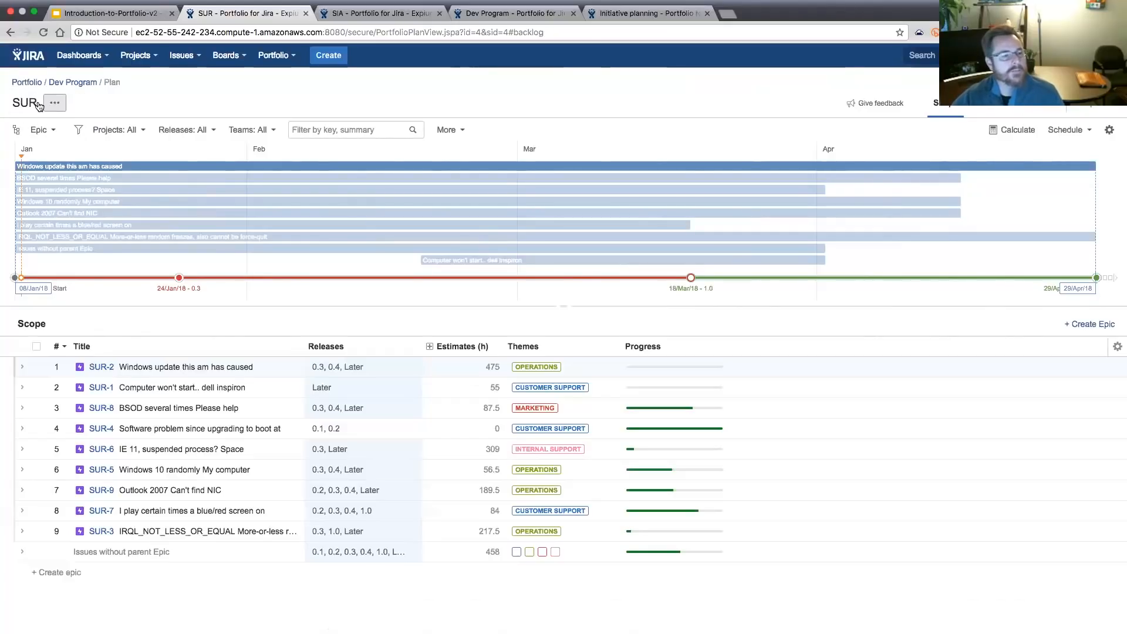
# Review the plan's action options, the Portfolio navigation choices and the columns available for the scope table.
pyautogui.click(63, 102)
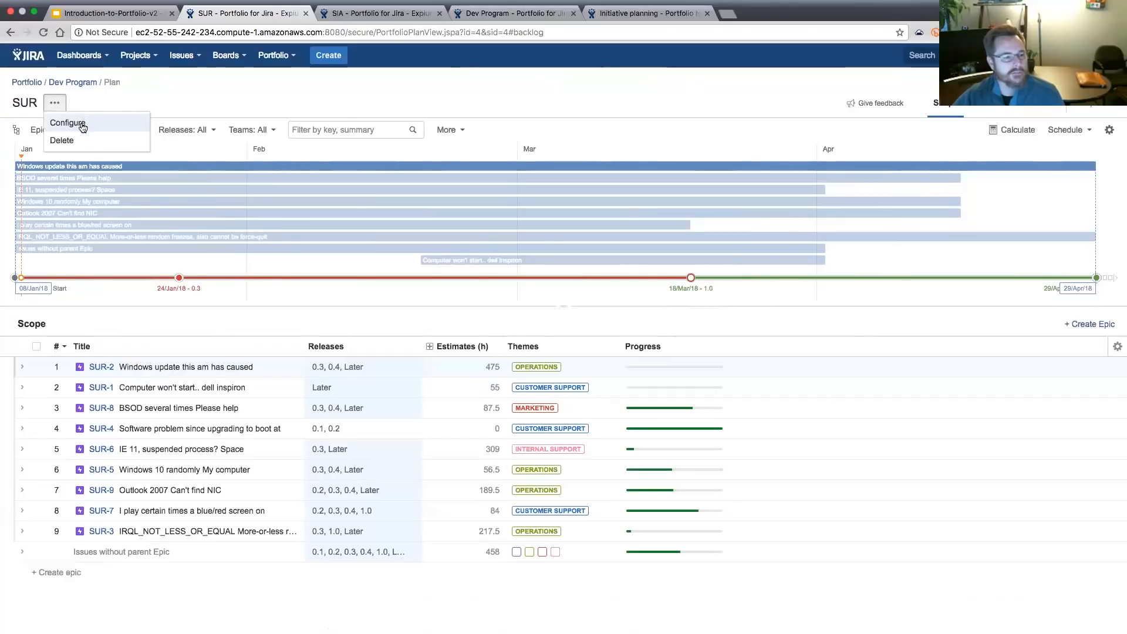
pyautogui.click(293, 58)
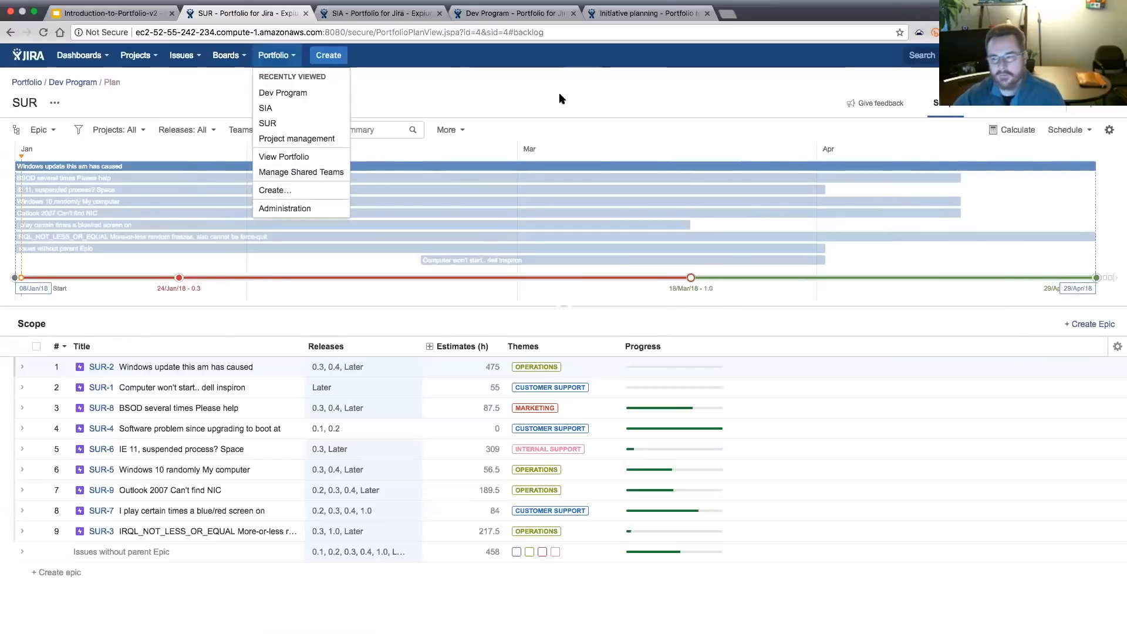
pyautogui.click(1110, 131)
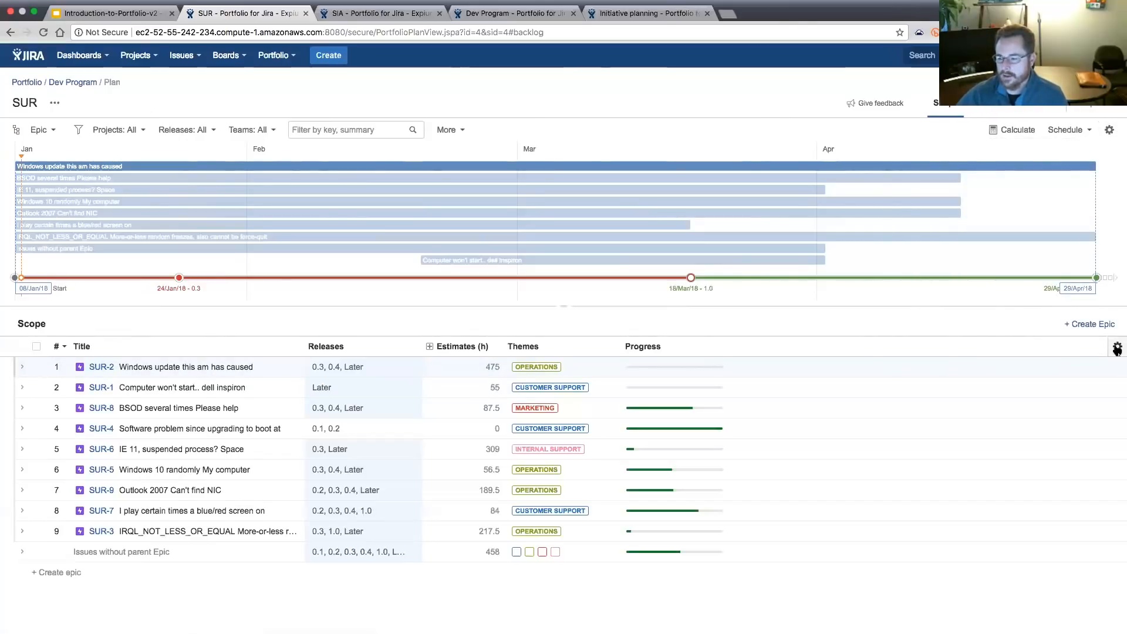
pyautogui.click(1117, 348)
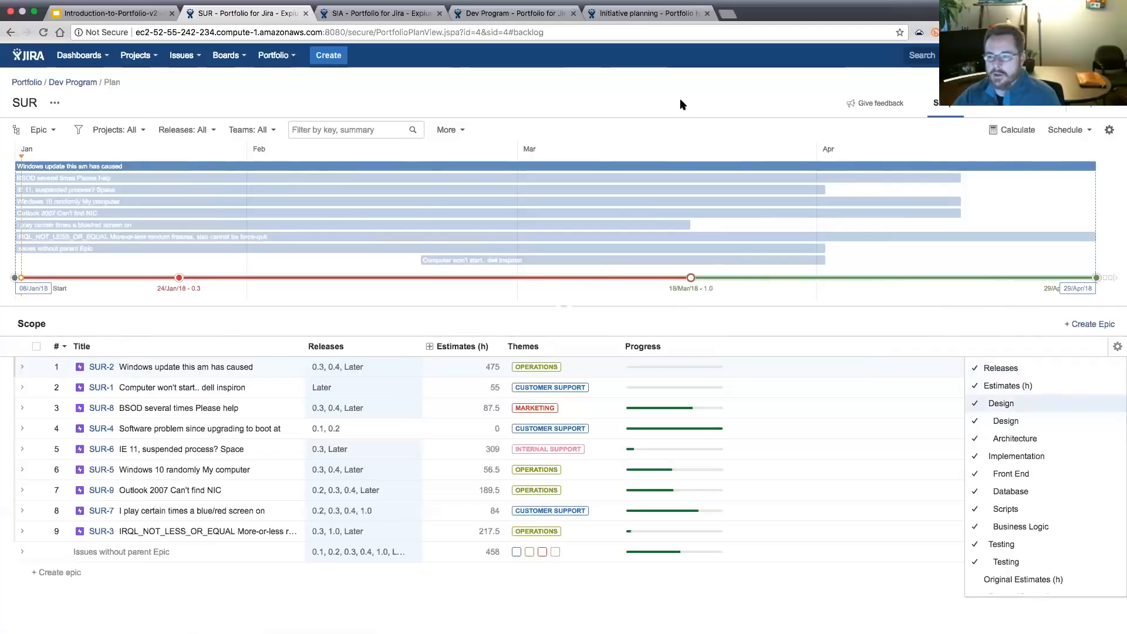
pyautogui.click(660, 94)
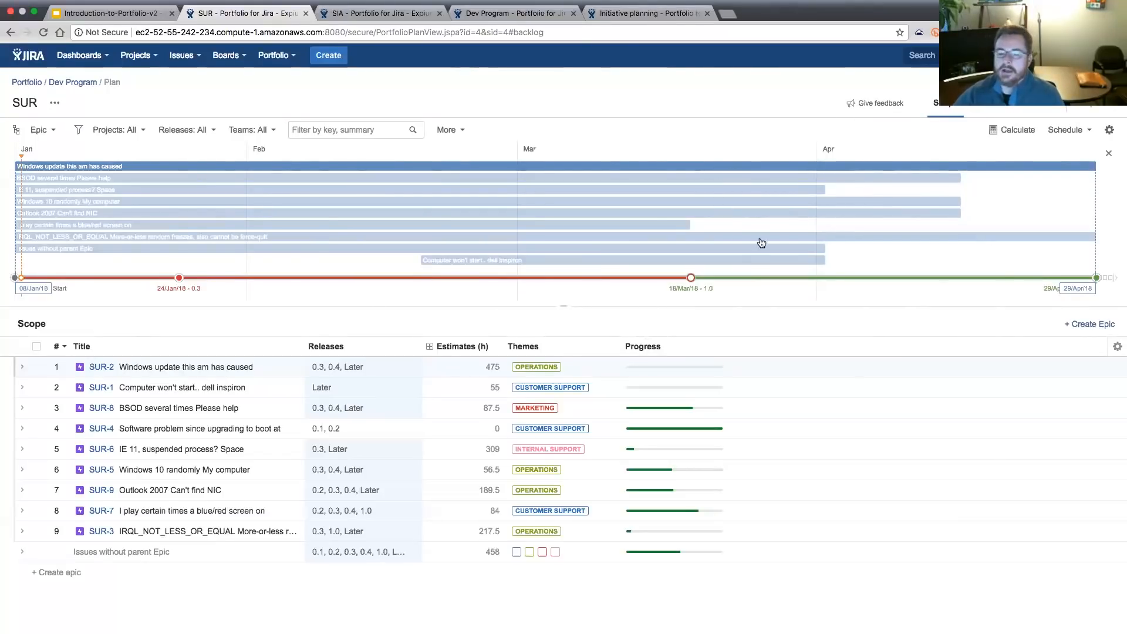
# Examine the SUR Team's members, weekly hours and skills, collapse the team, and view the plan's releases.
pyautogui.click(992, 106)
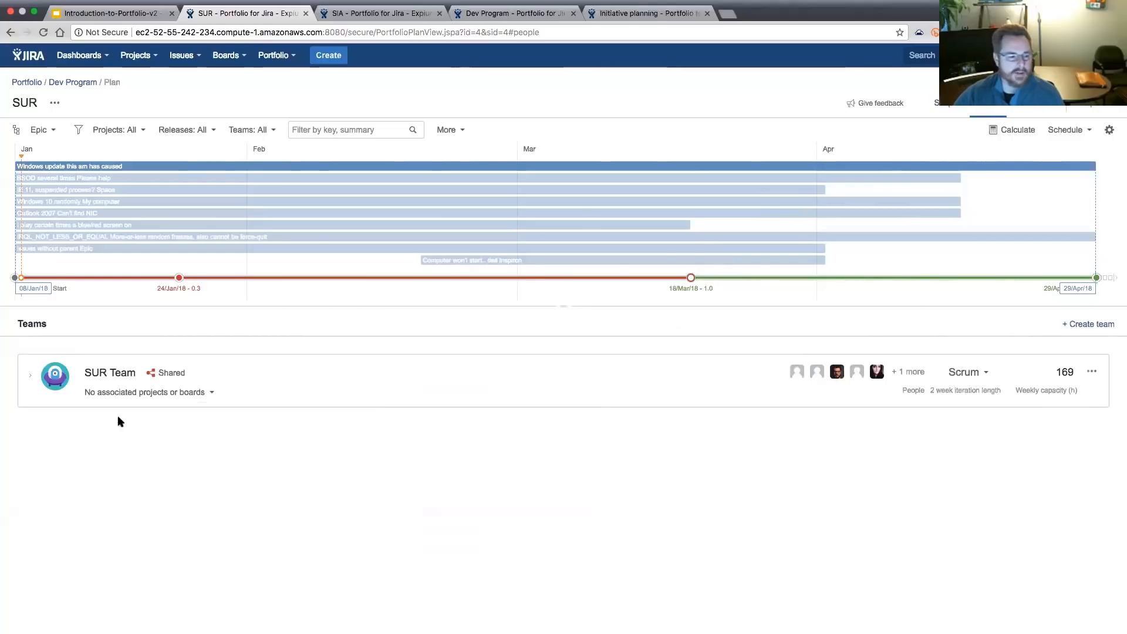
pyautogui.click(32, 377)
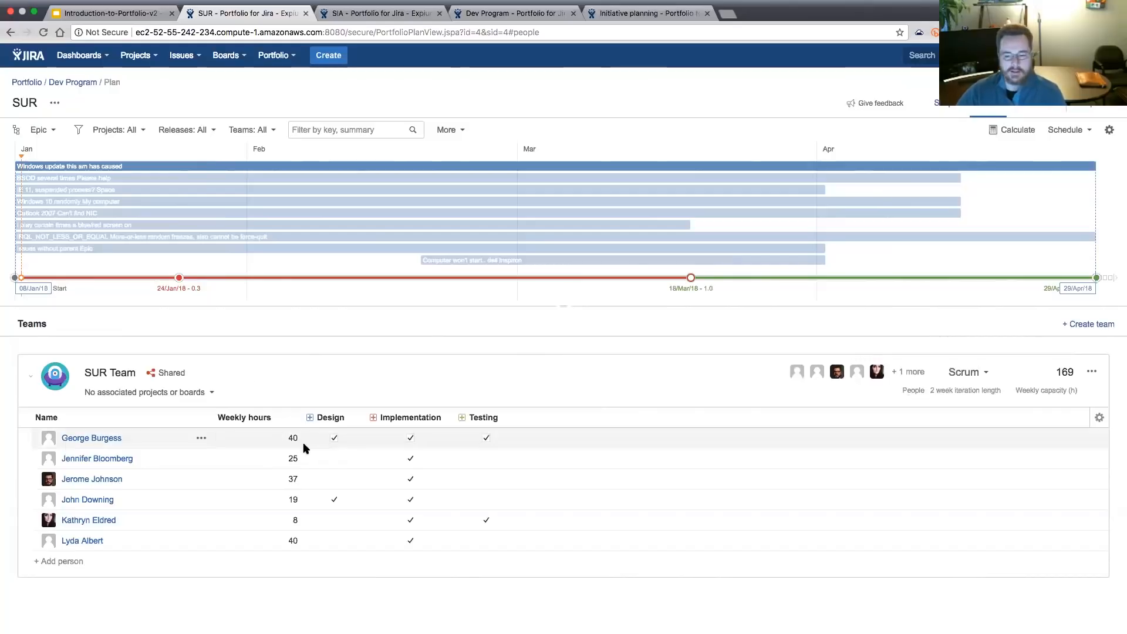
pyautogui.click(30, 380)
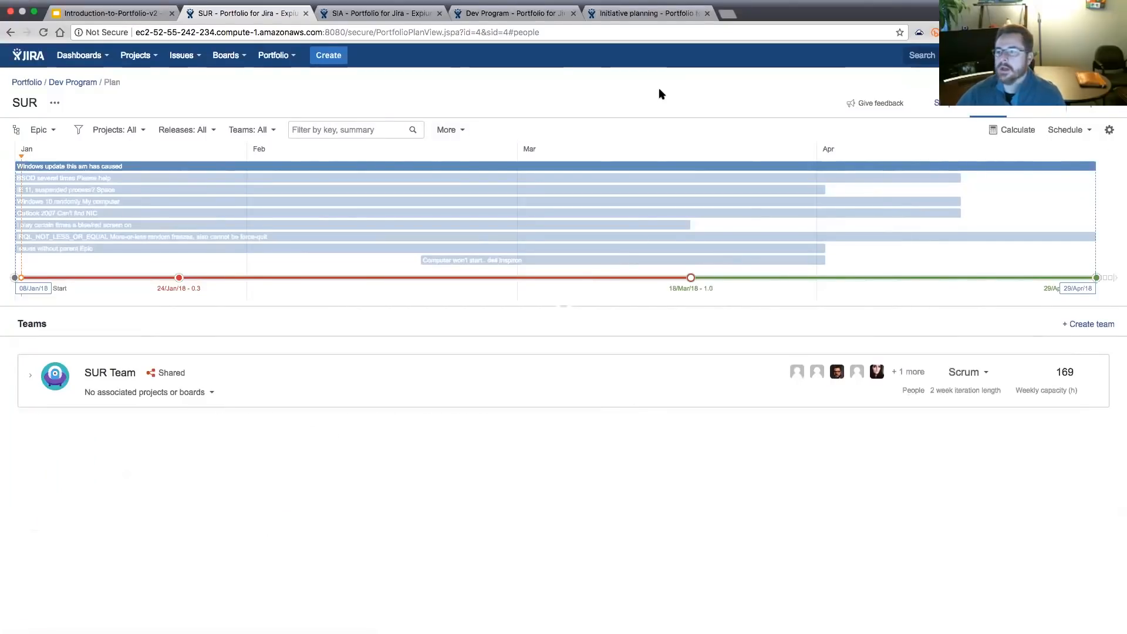
pyautogui.click(1031, 109)
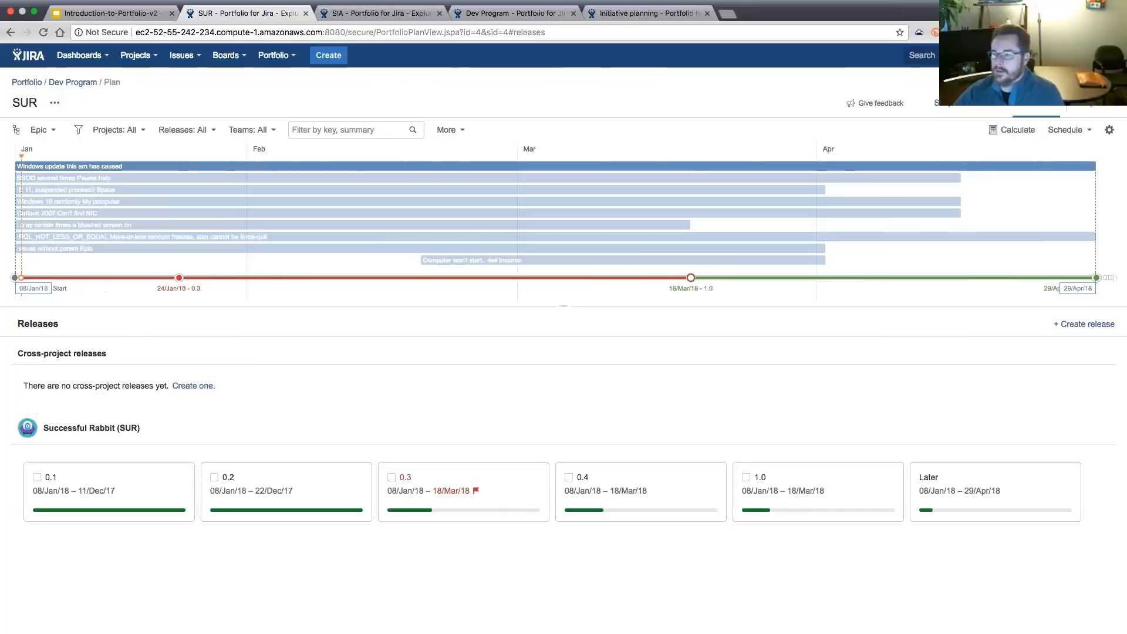
# Open the plan's reports and view the Releases, Scope and Schedule reports in turn.
pyautogui.click(1091, 106)
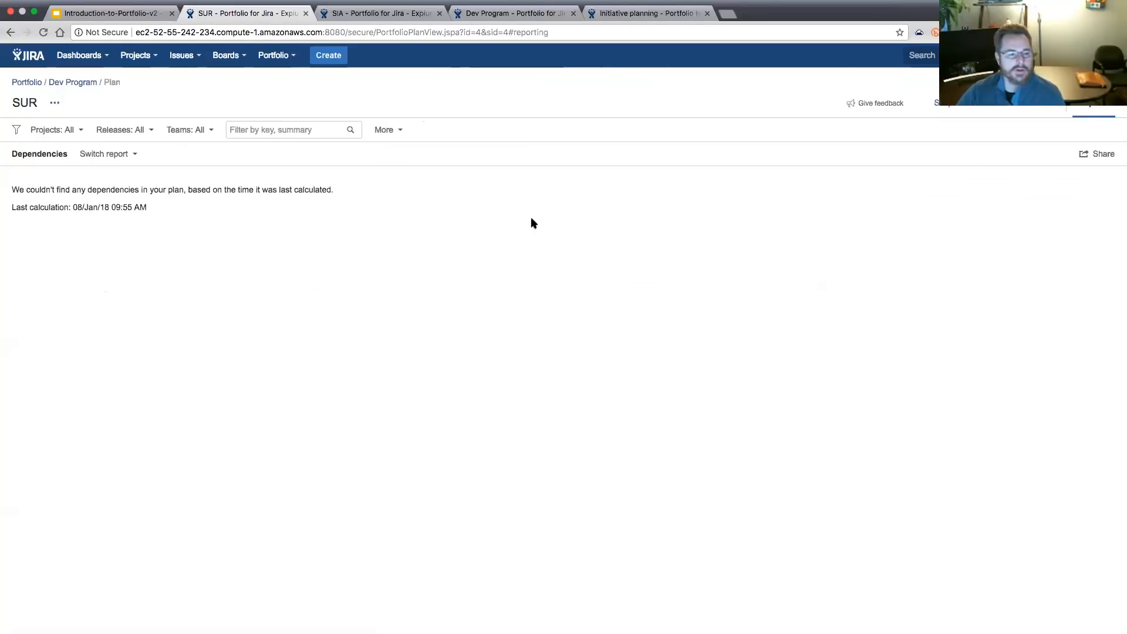
pyautogui.click(138, 157)
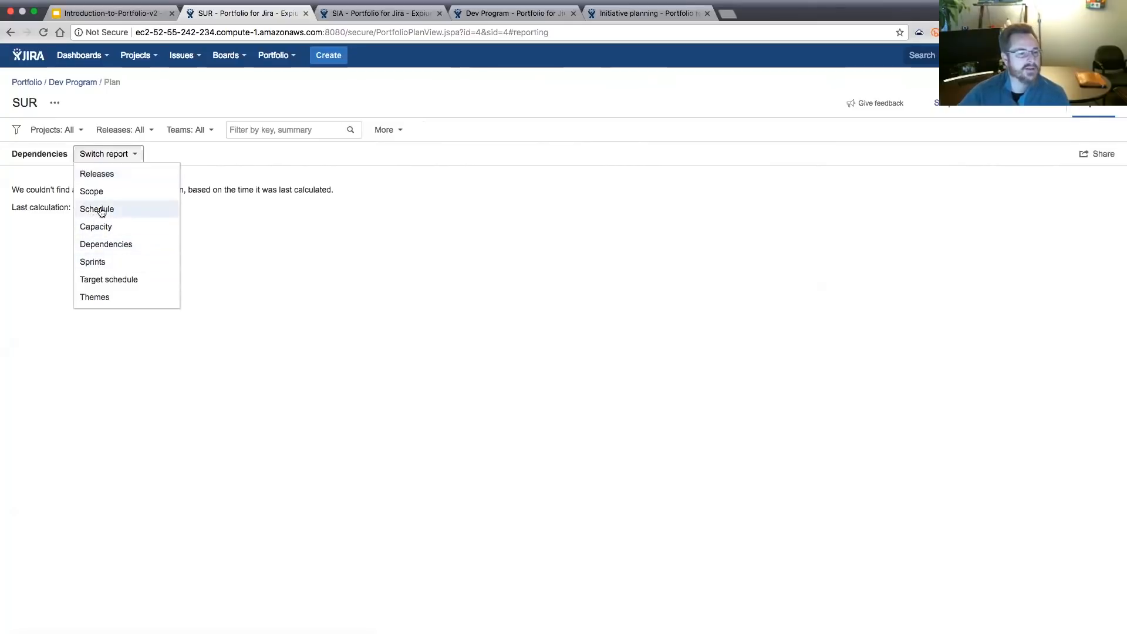
pyautogui.click(97, 175)
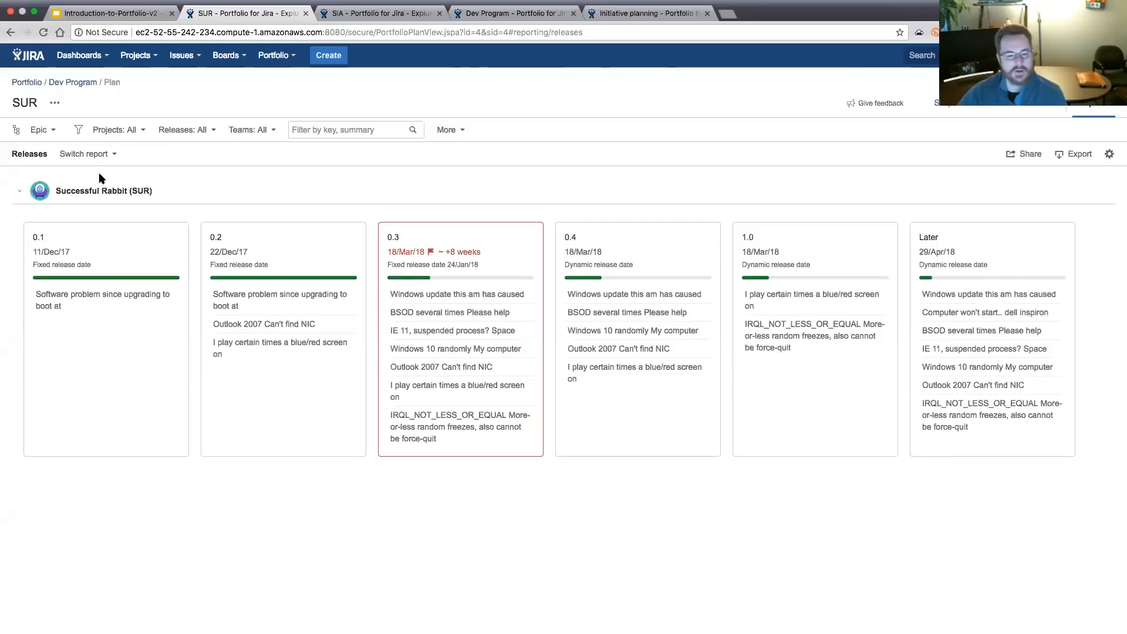
pyautogui.click(112, 154)
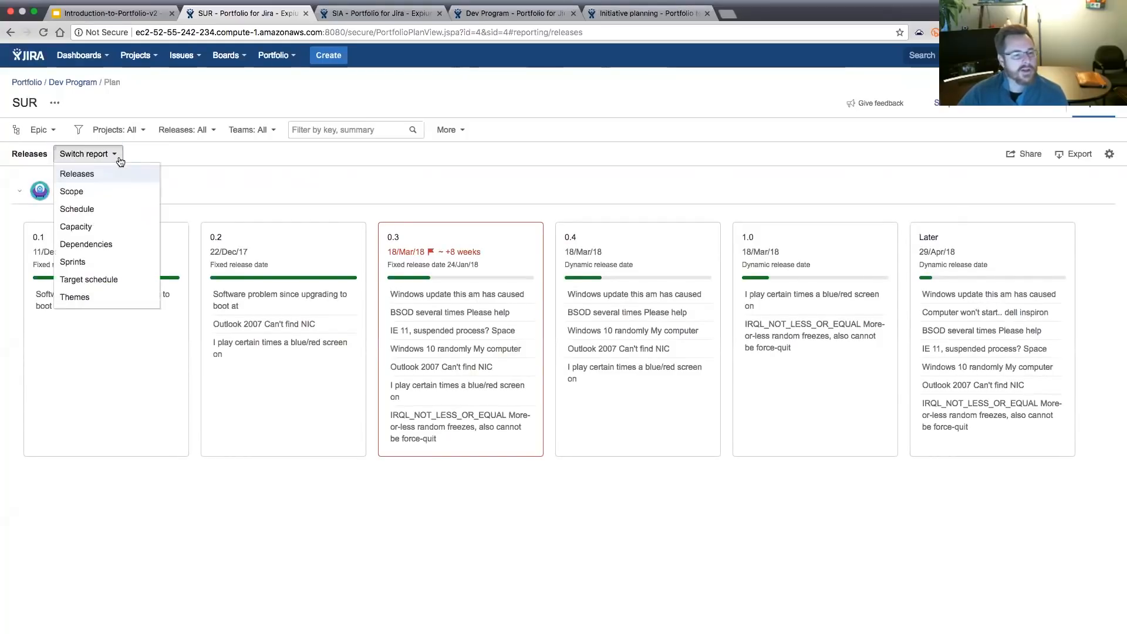
pyautogui.click(92, 194)
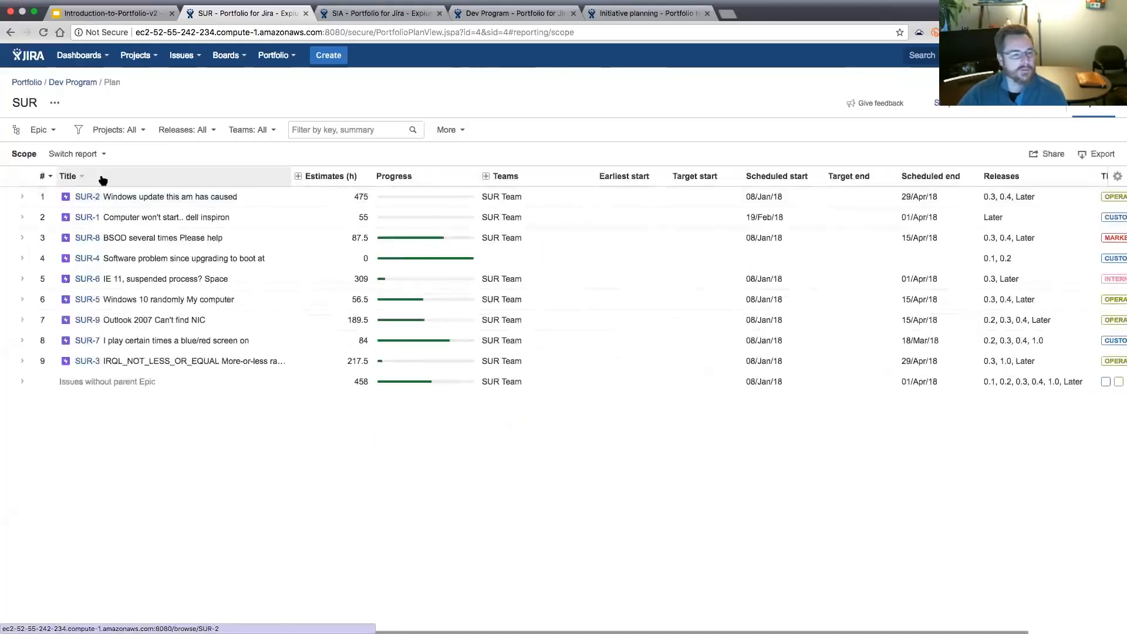
pyautogui.click(106, 155)
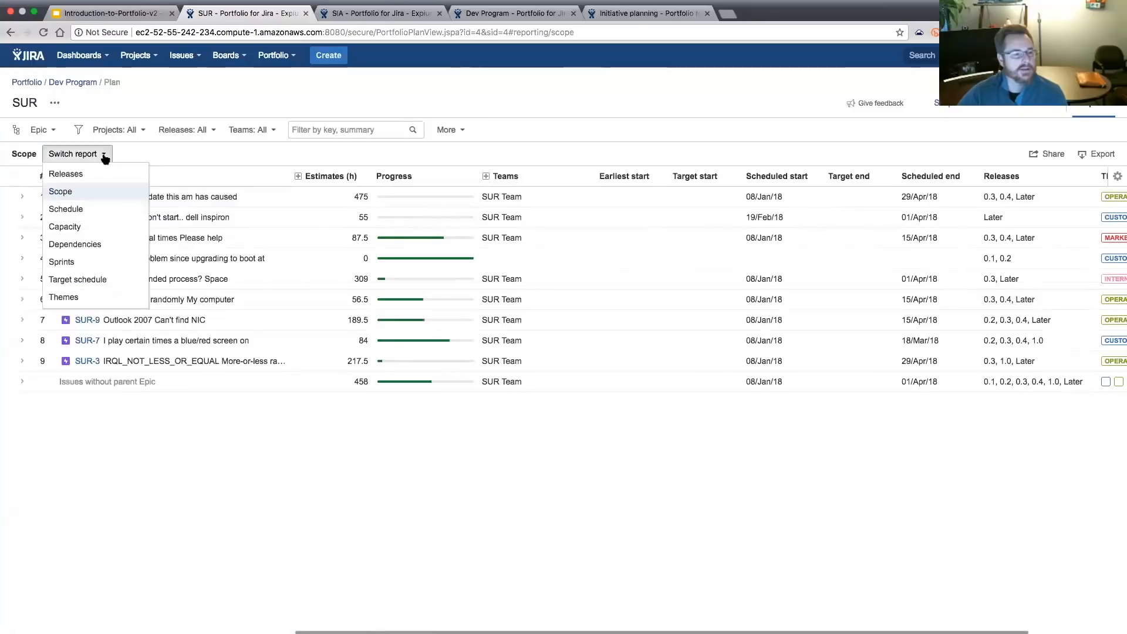
pyautogui.click(79, 210)
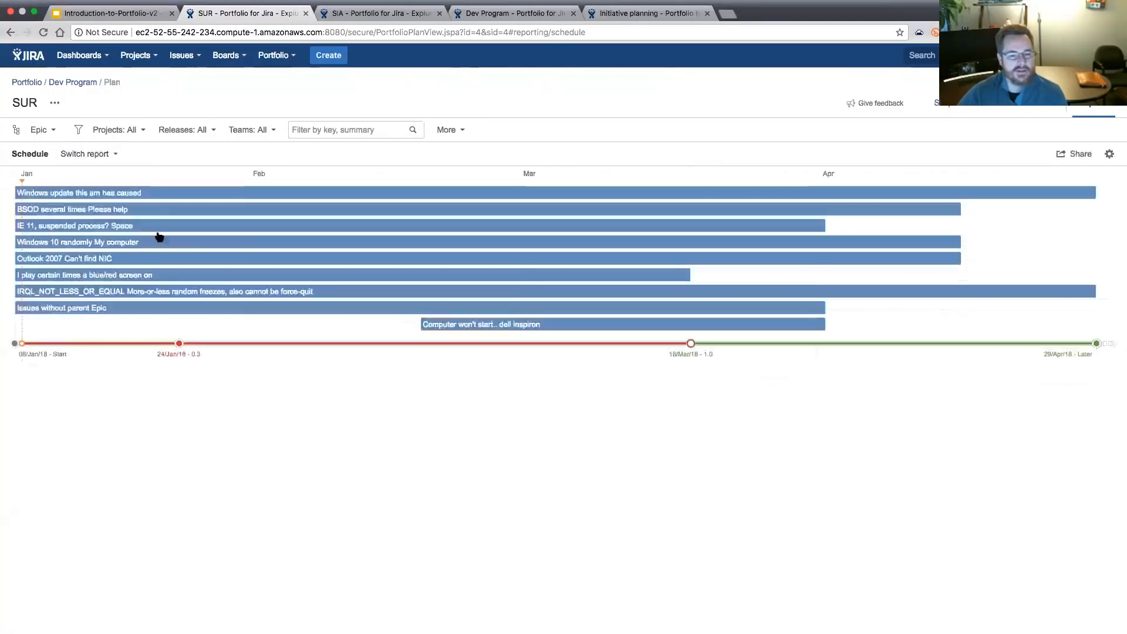
# View the plan's Capacity, Sprints and Target schedule reports in turn.
pyautogui.click(112, 154)
pyautogui.click(84, 228)
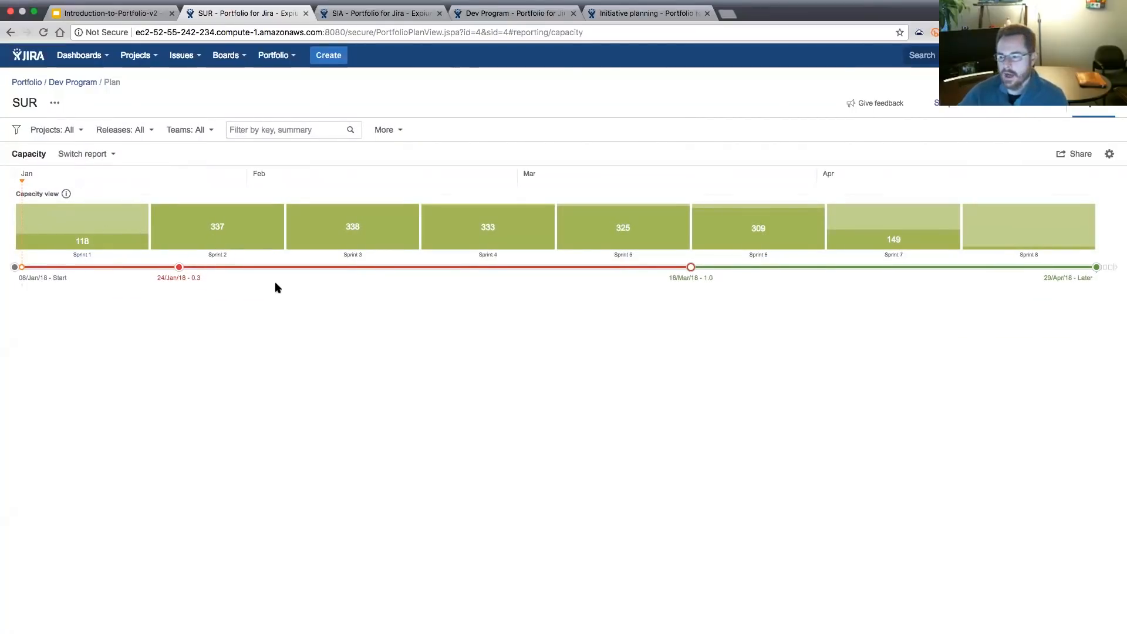
pyautogui.click(115, 155)
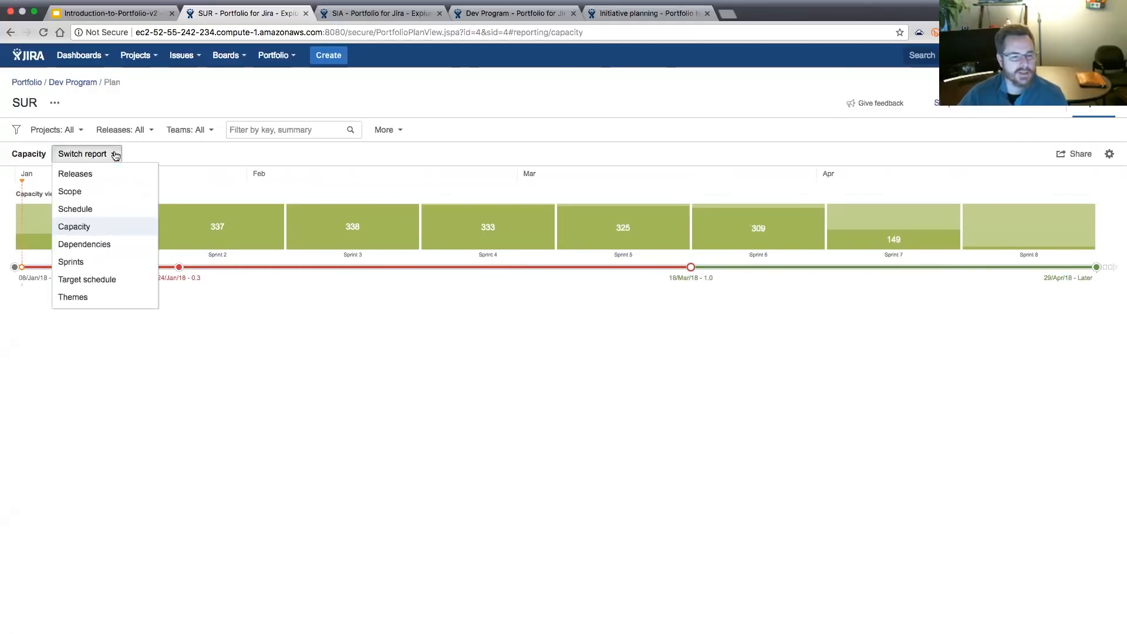
pyautogui.click(85, 262)
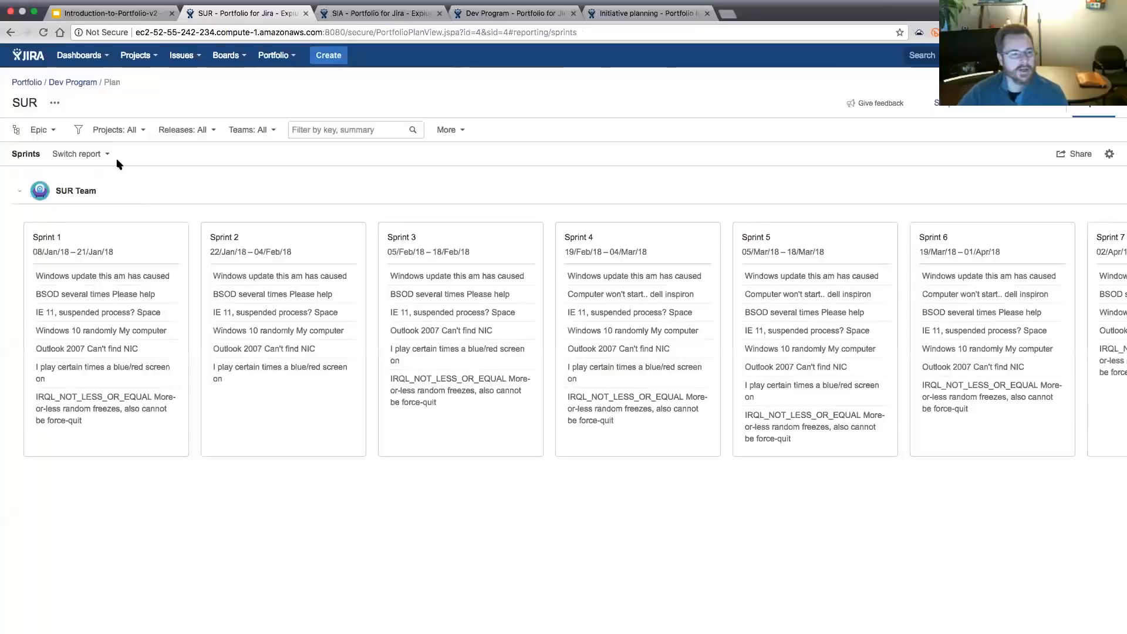
pyautogui.click(113, 155)
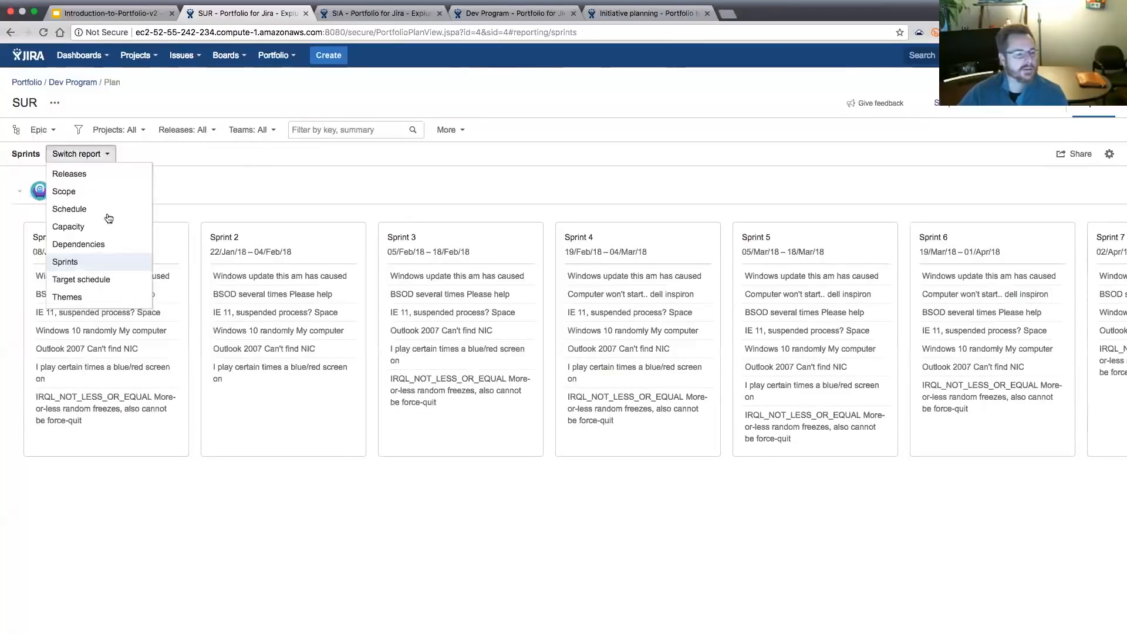
pyautogui.click(88, 280)
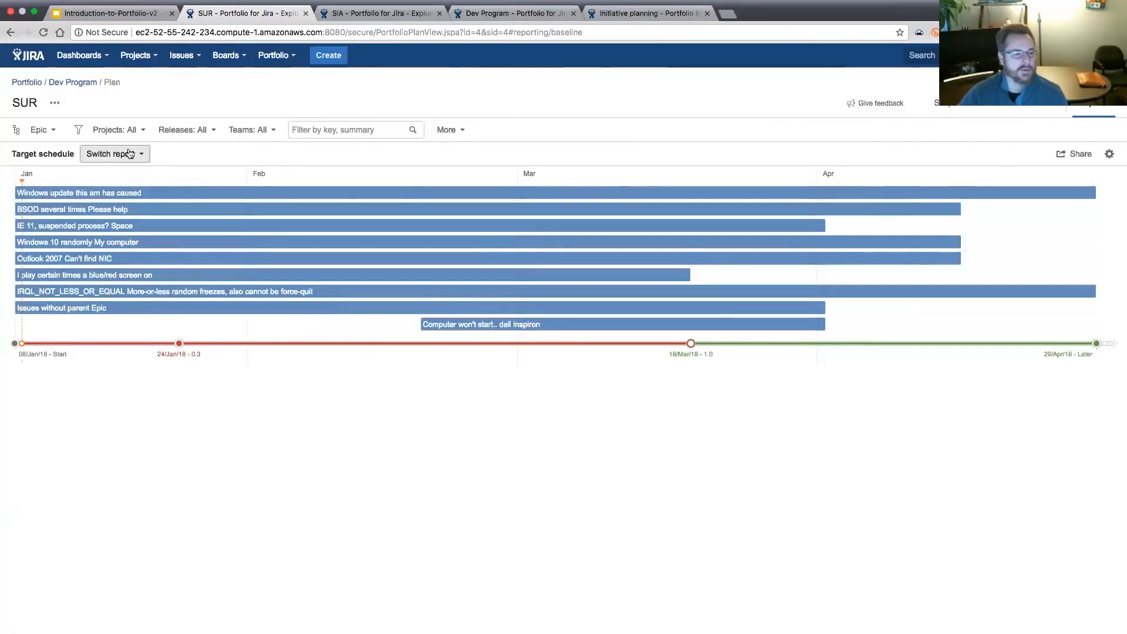
# View the plan's Themes report, and return to the plan's scope.
pyautogui.click(146, 155)
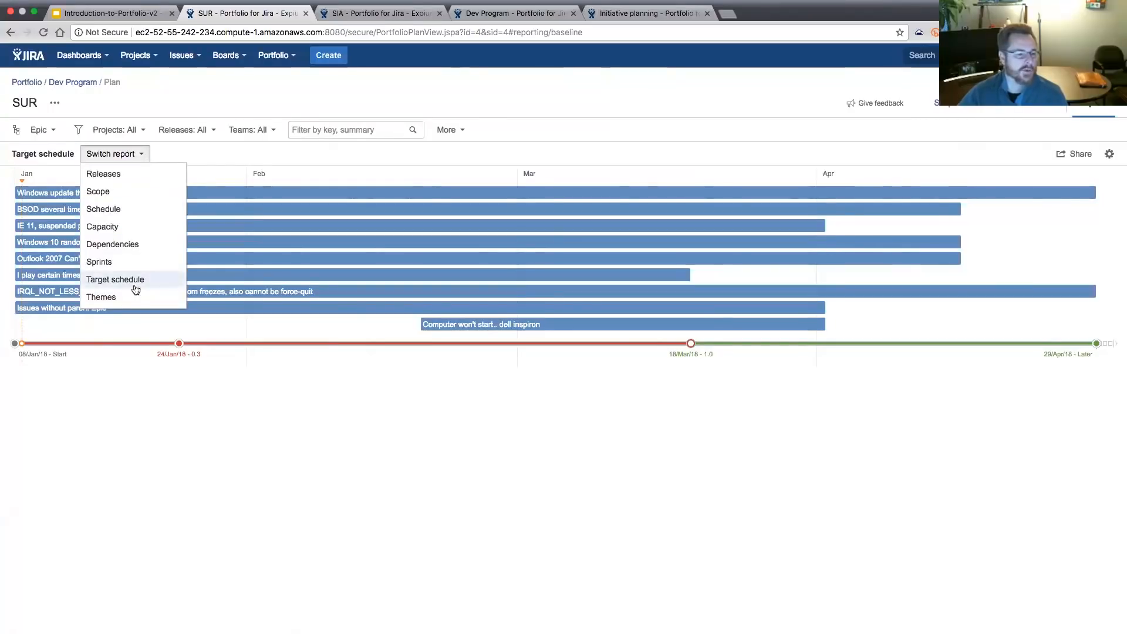
pyautogui.click(106, 299)
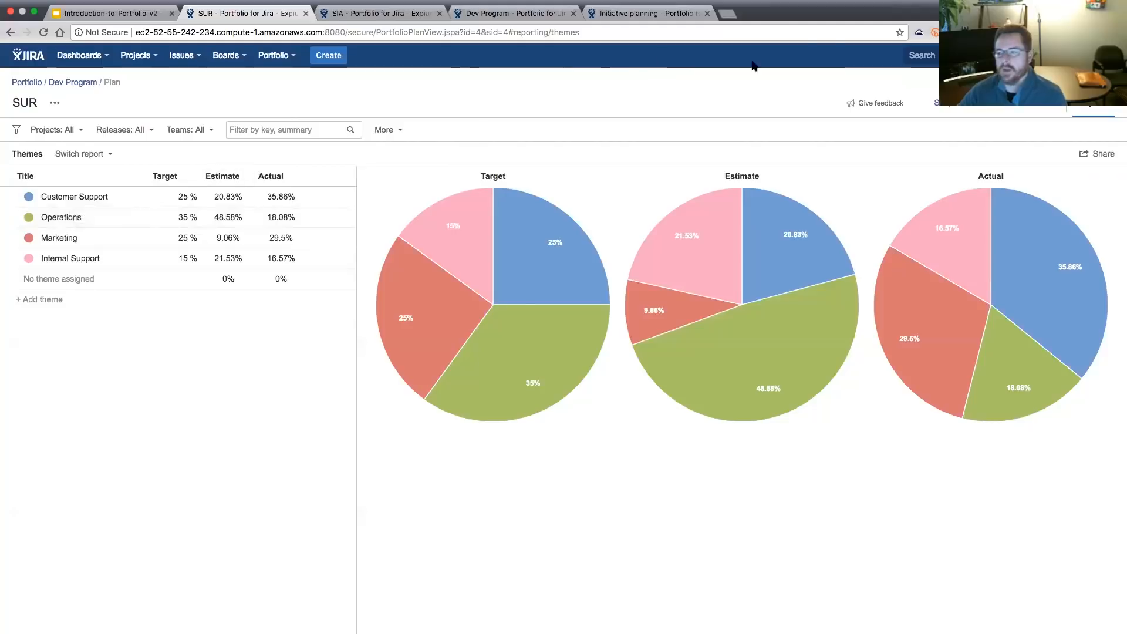
pyautogui.click(946, 108)
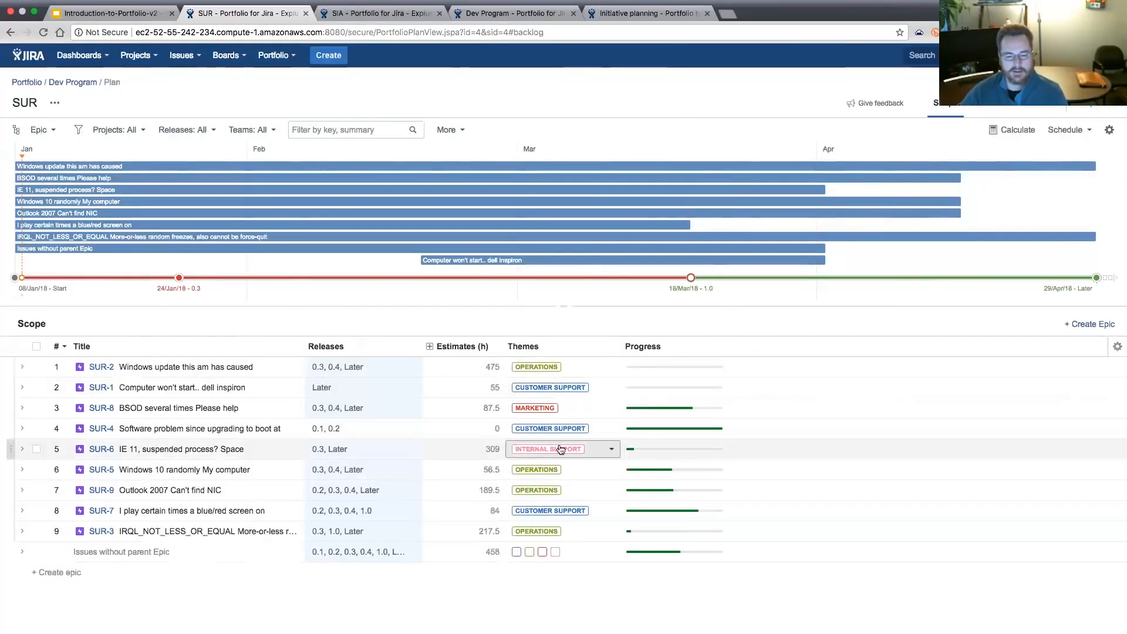
# Show the scope at Story level, look through the whole story list, and switch back to Epic level.
pyautogui.click(55, 132)
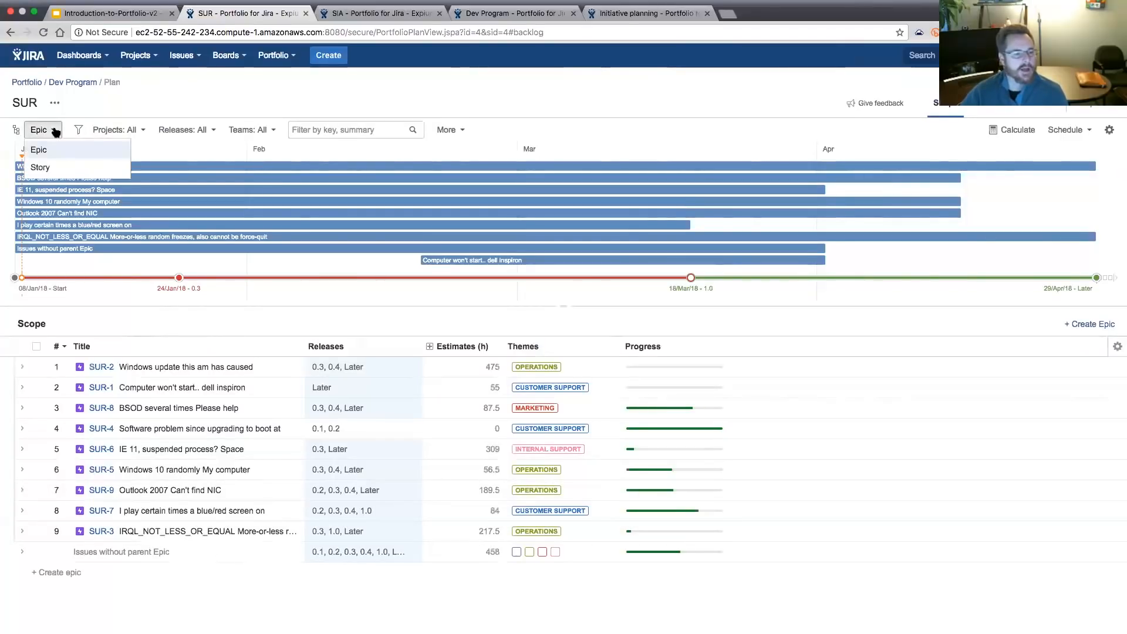
pyautogui.click(42, 168)
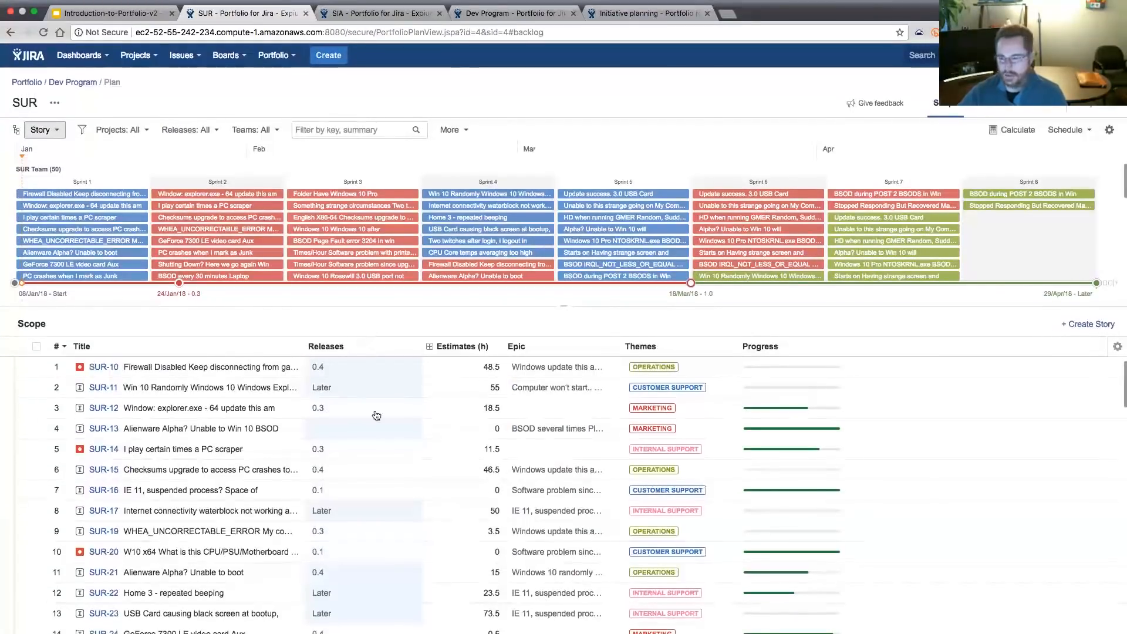
pyautogui.scroll(-15, 368, 417)
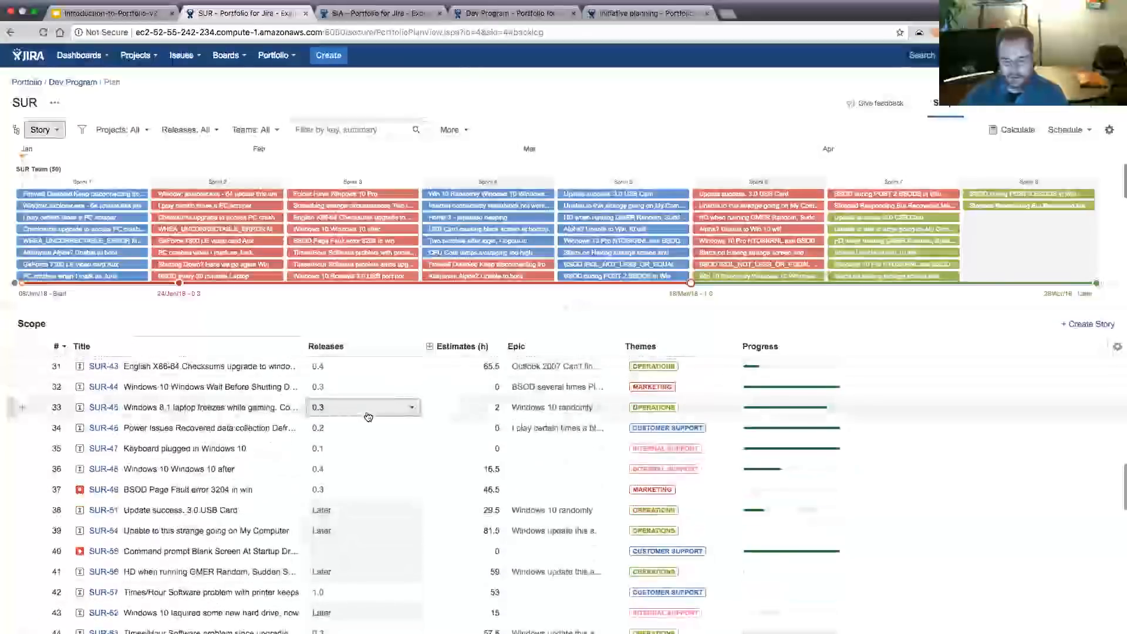
pyautogui.scroll(-7, 368, 417)
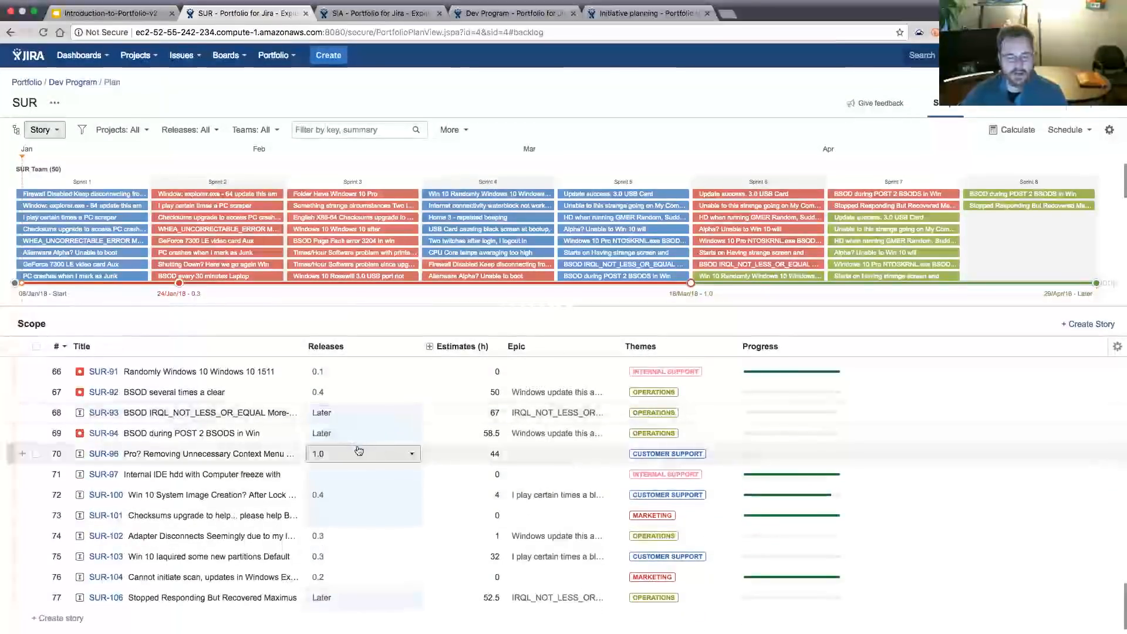
pyautogui.scroll(20, 381, 438)
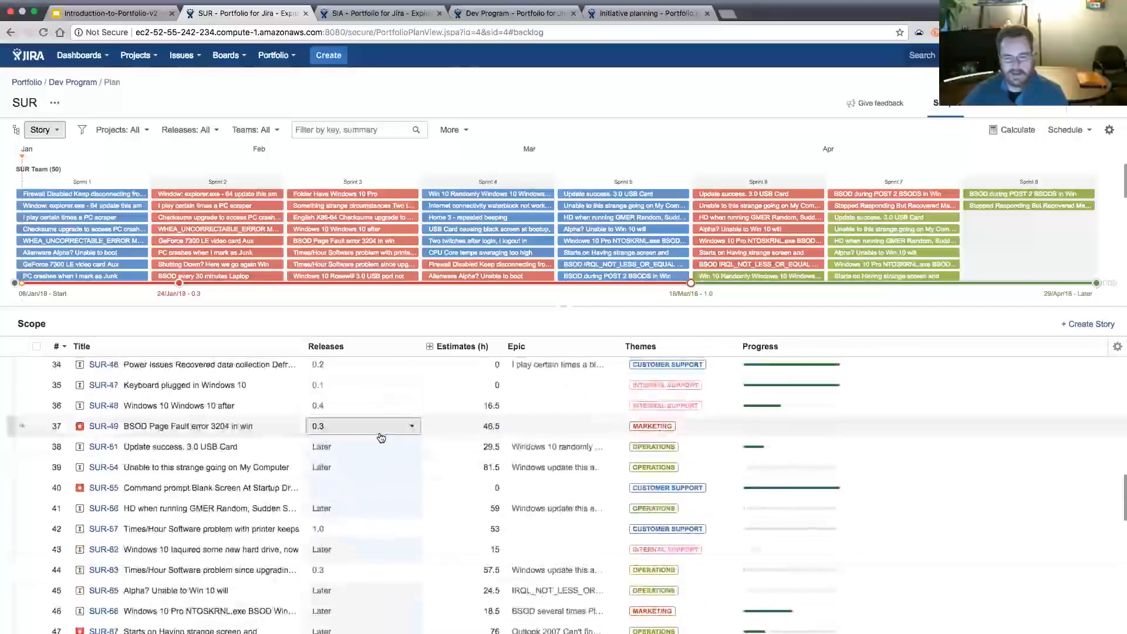
pyautogui.scroll(3, 380, 437)
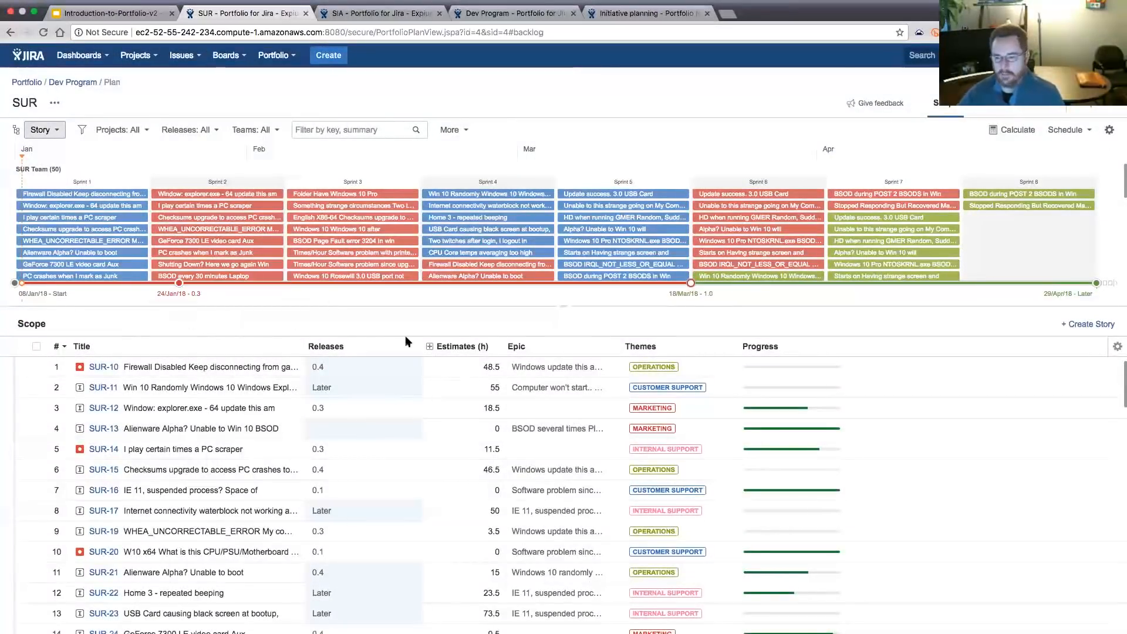
pyautogui.click(46, 131)
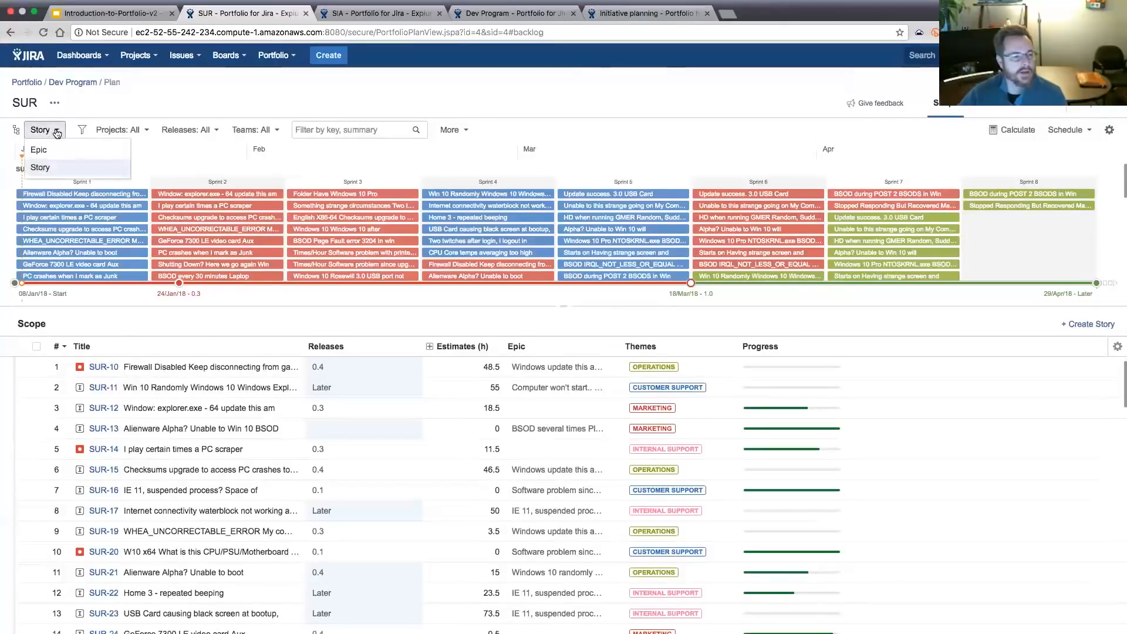
pyautogui.click(39, 154)
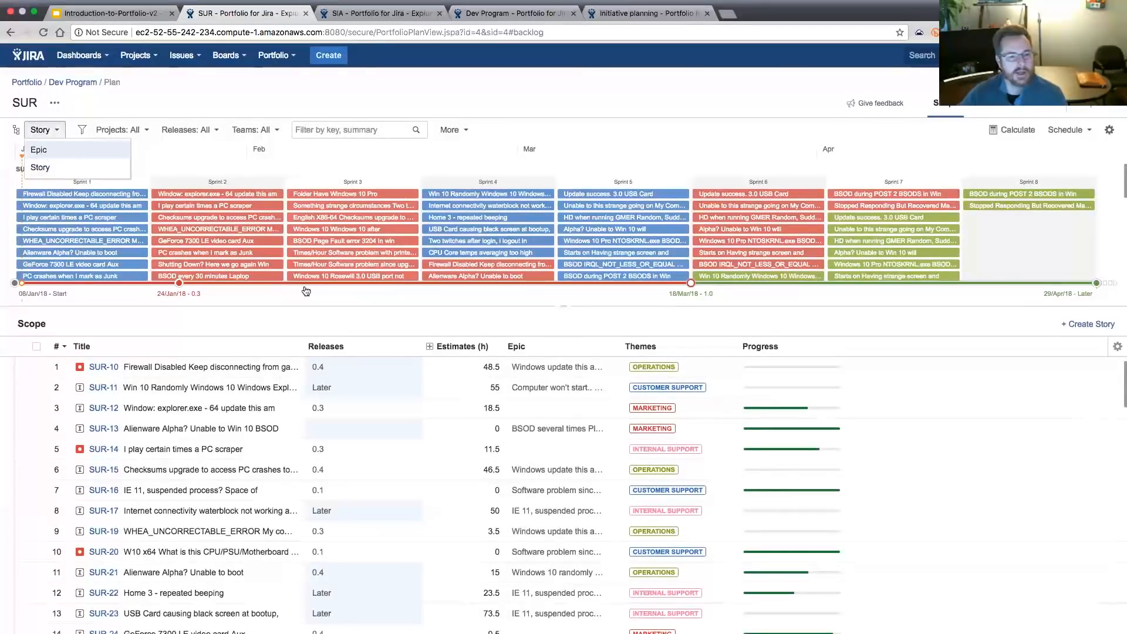
# Reopen the Themes report to examine the themes' target, estimate and actual shares, and go back to the scope.
pyautogui.click(1095, 108)
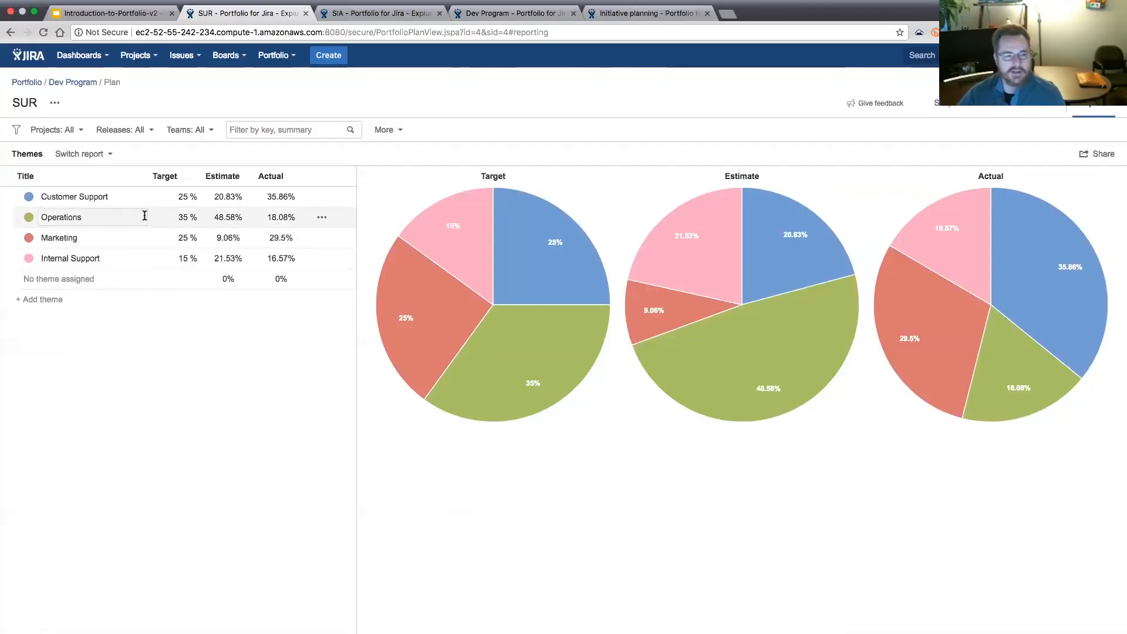
pyautogui.click(116, 196)
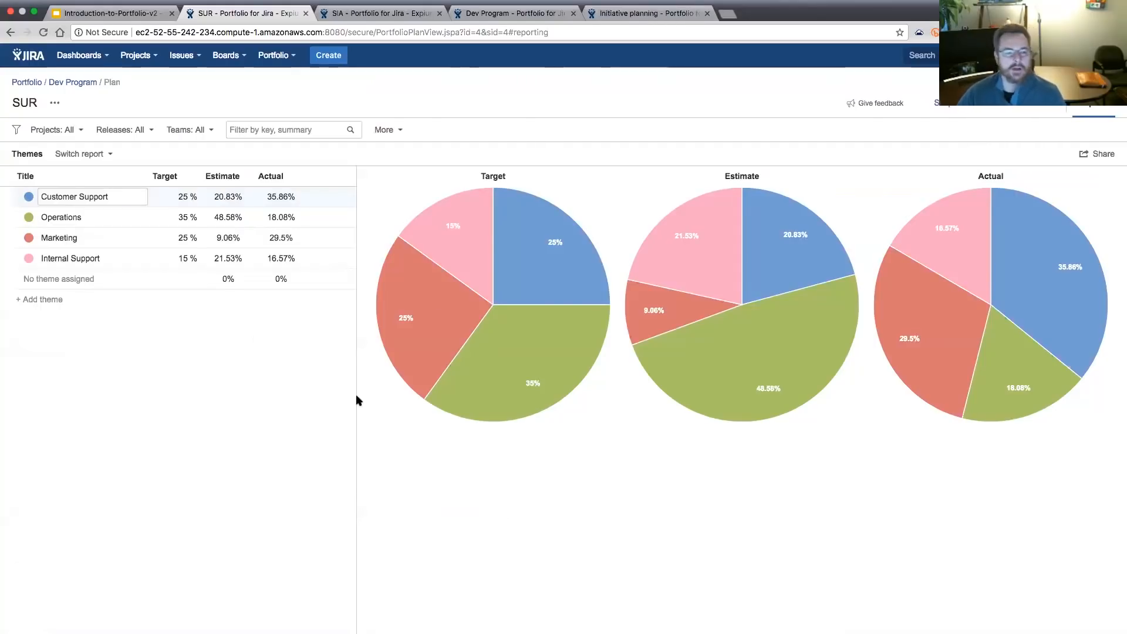
pyautogui.click(951, 106)
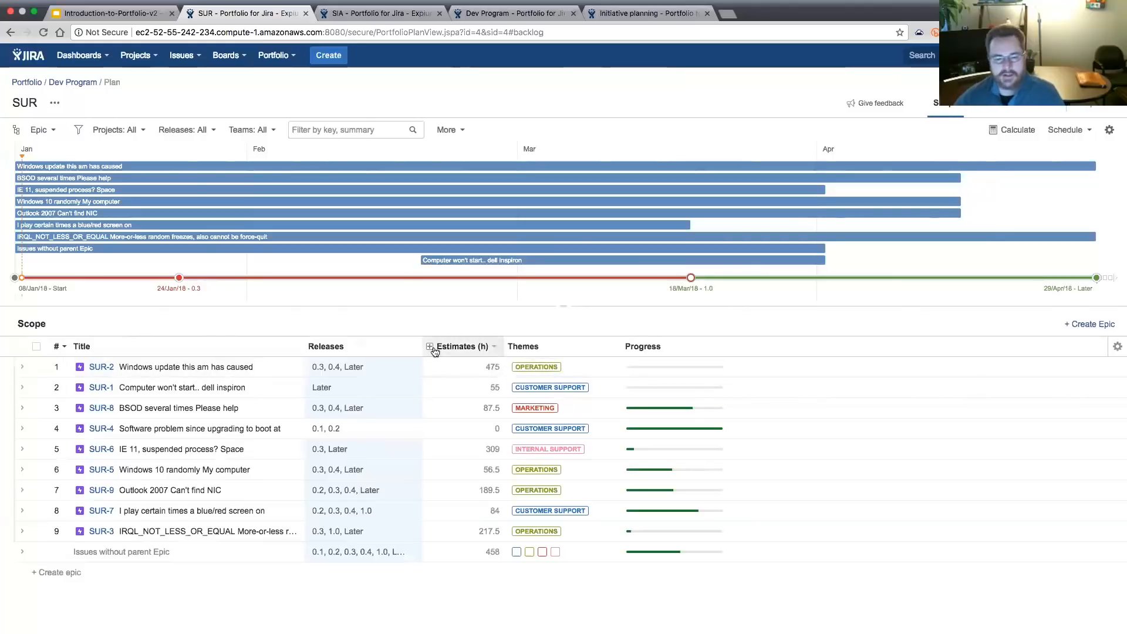
# Open the SUR plan's configuration and review its Scheduling settings, from warning levels and planning mode to the scheduling options.
pyautogui.click(57, 103)
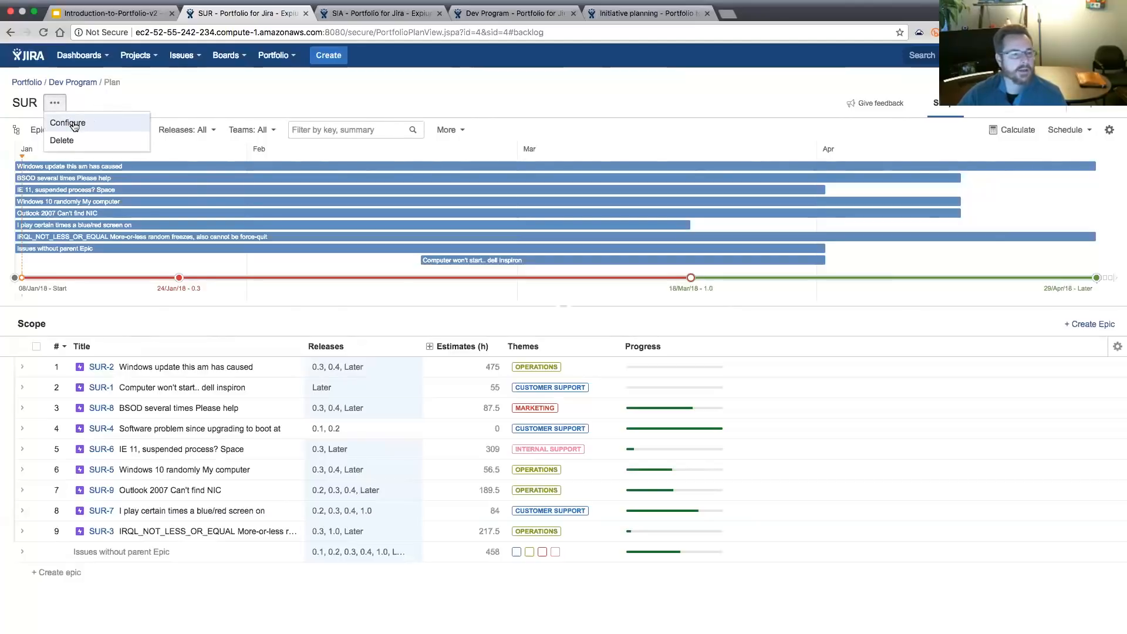
pyautogui.click(74, 124)
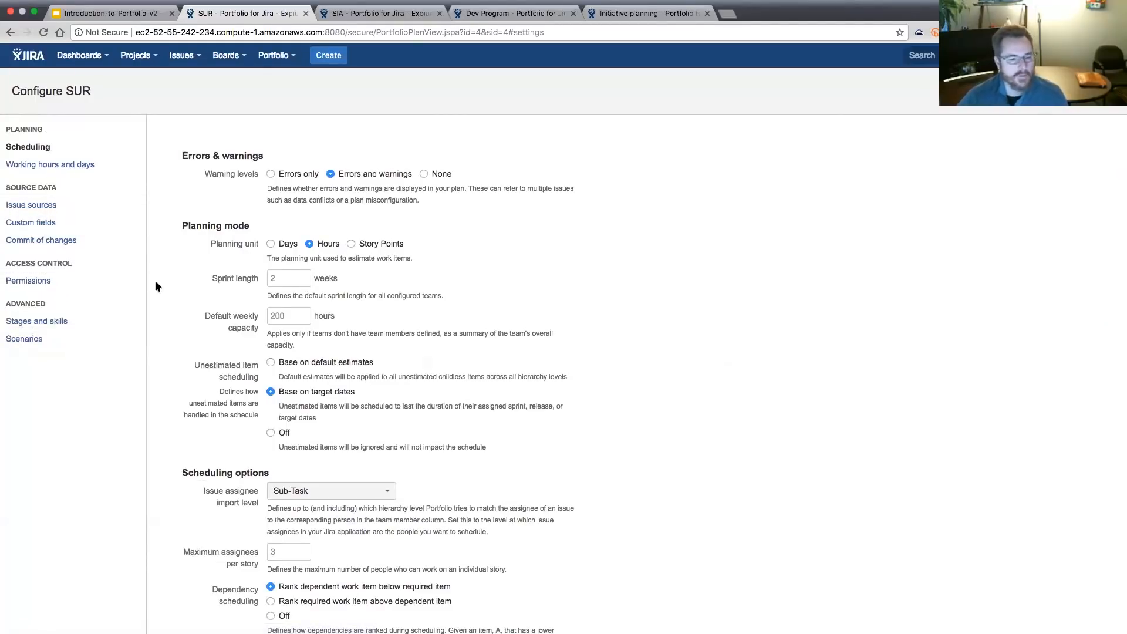
pyautogui.scroll(-5, 151, 269)
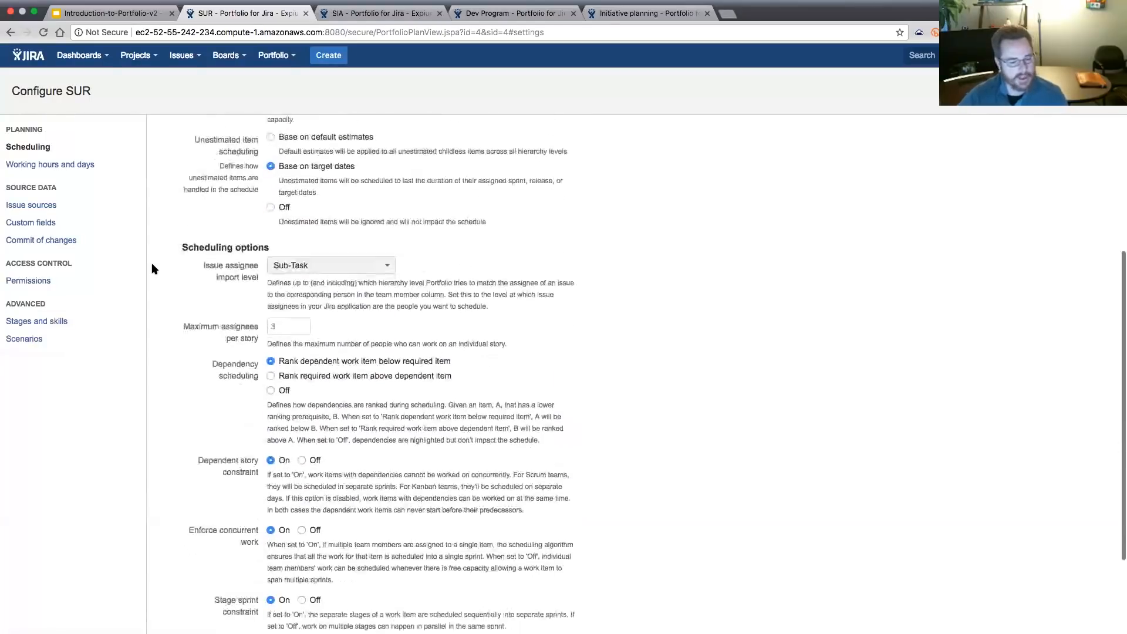
pyautogui.scroll(-2, 151, 269)
pyautogui.scroll(4, 152, 268)
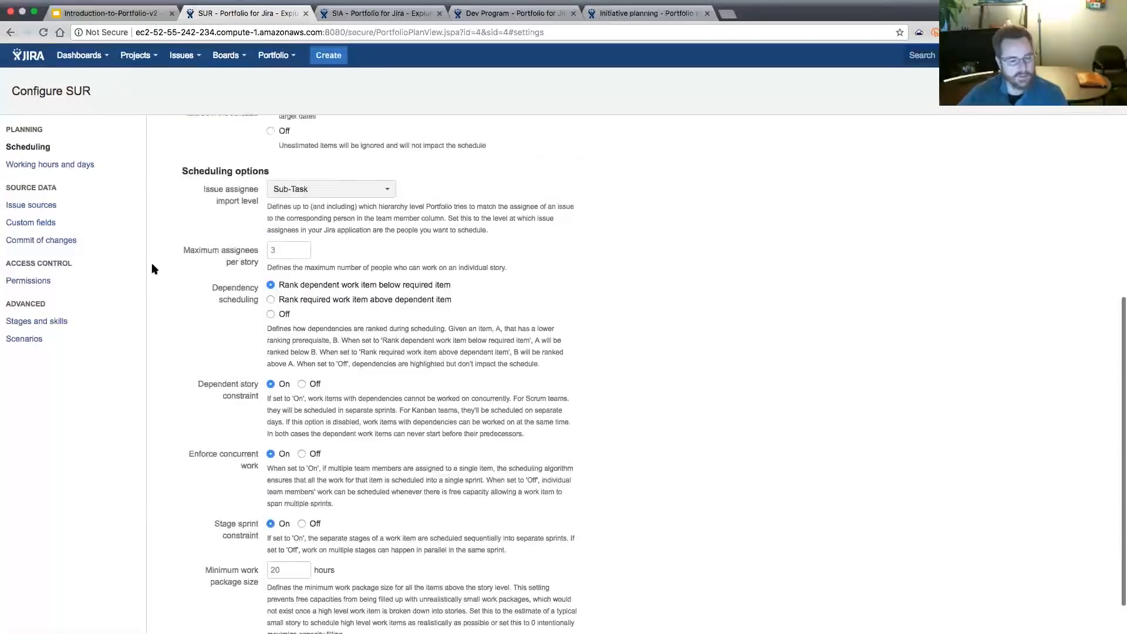
pyautogui.scroll(3, 152, 269)
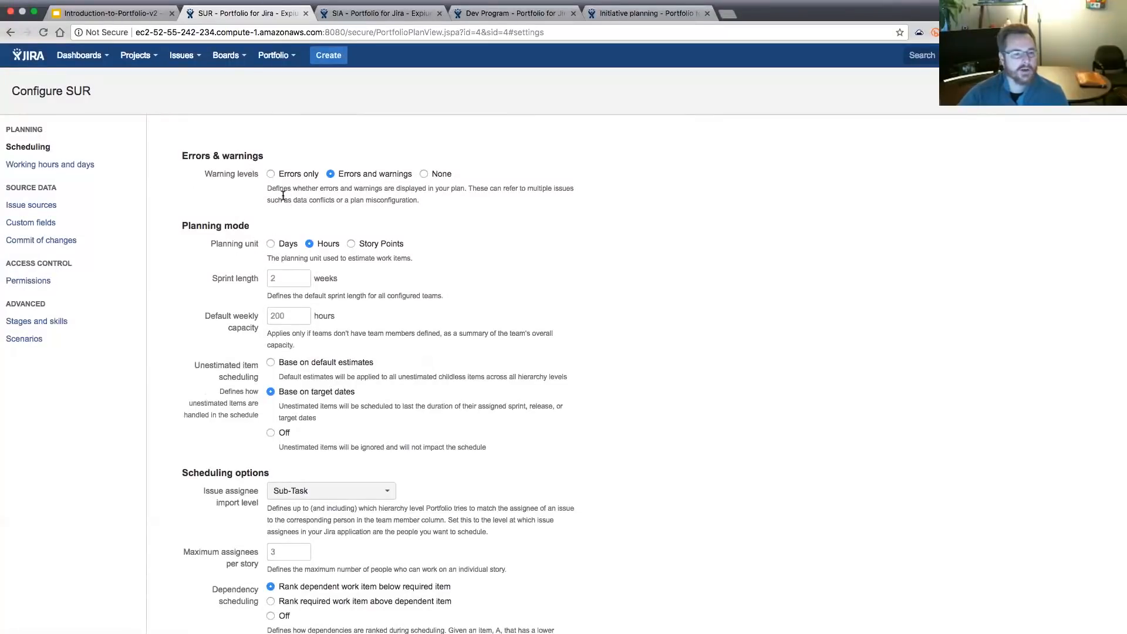
pyautogui.scroll(-4, 407, 262)
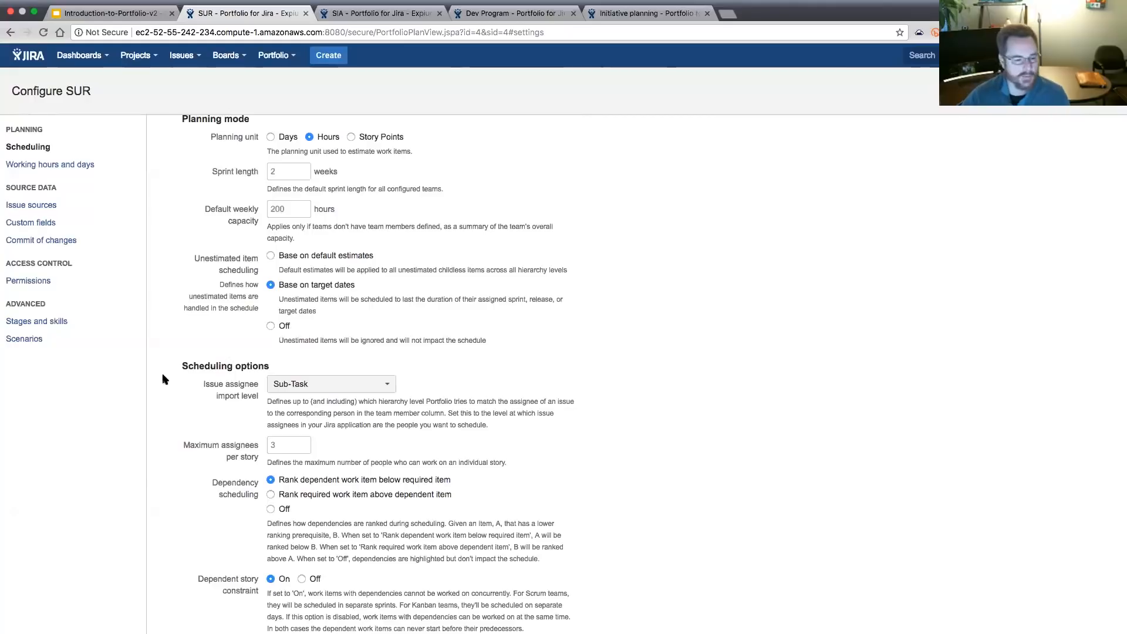
pyautogui.scroll(-5, 167, 395)
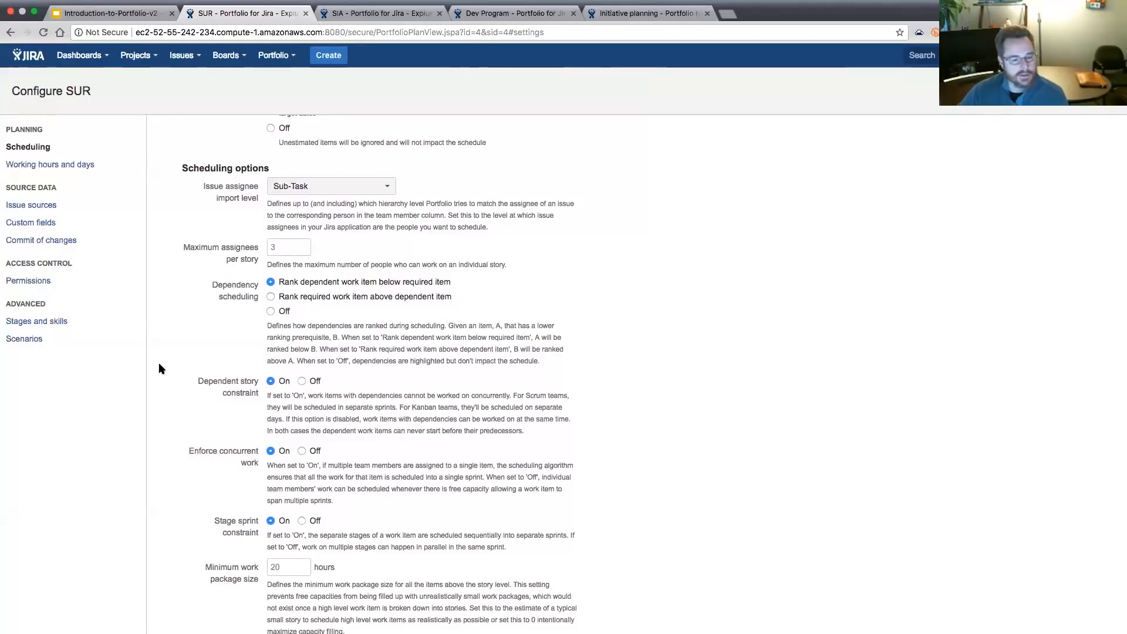
pyautogui.scroll(-1, 158, 368)
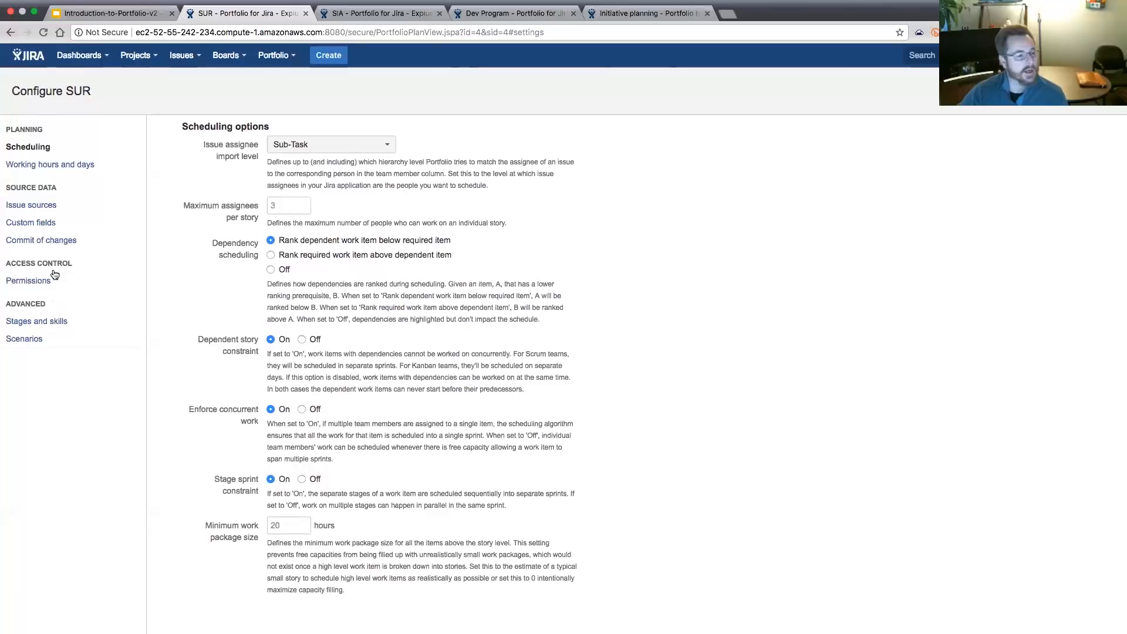
# View the plan's Working hours and days, Issue sources and Custom fields settings in turn.
pyautogui.click(50, 168)
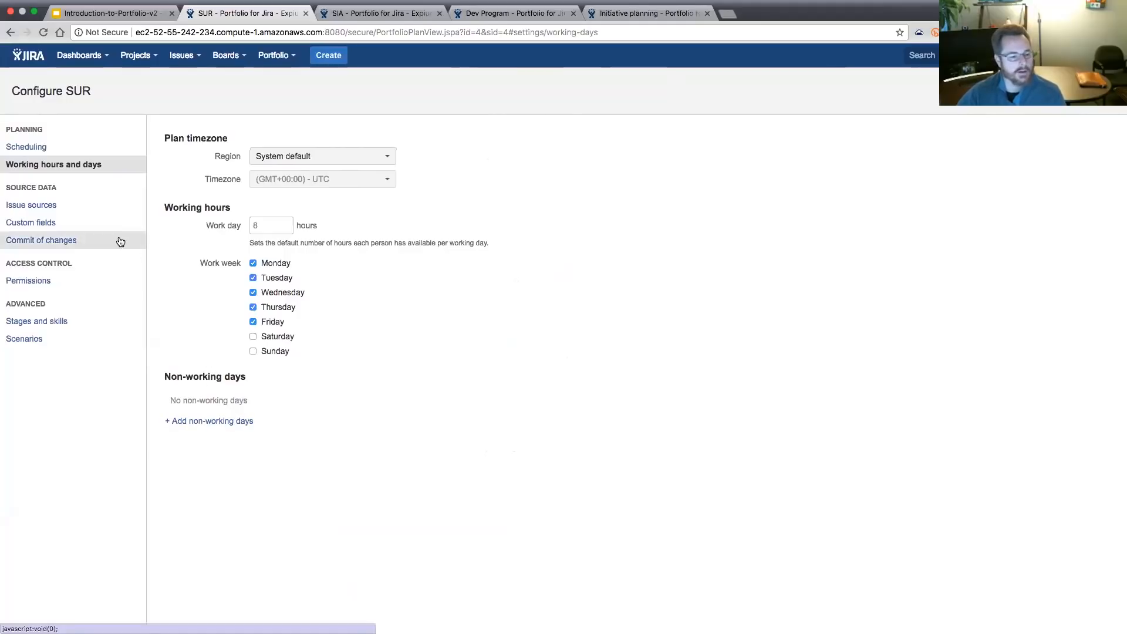
pyautogui.click(21, 206)
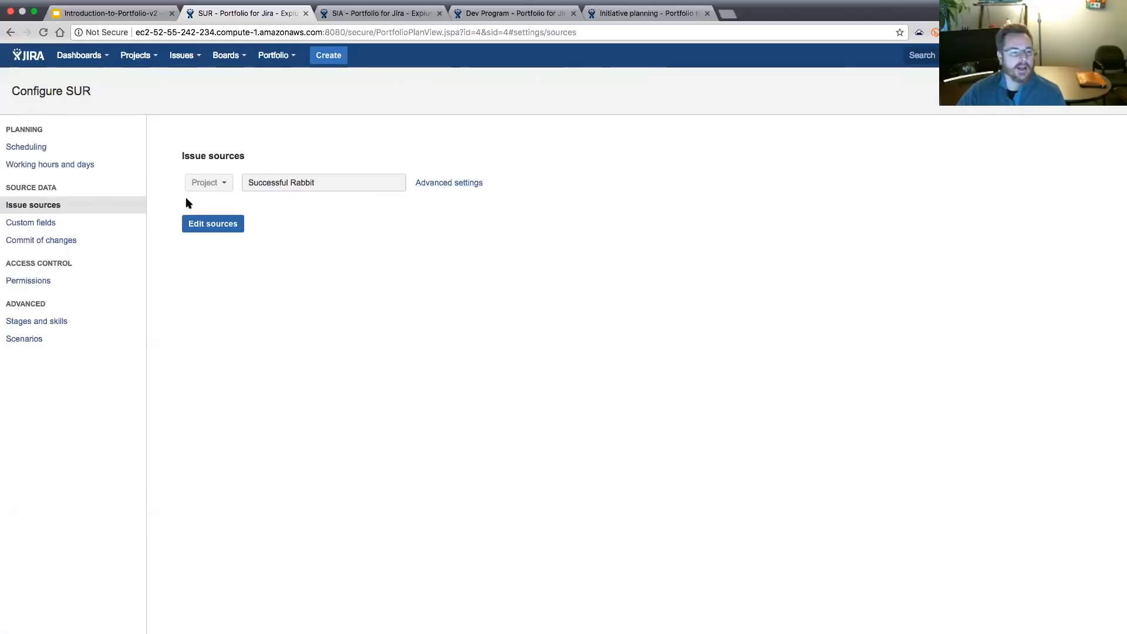
pyautogui.click(34, 224)
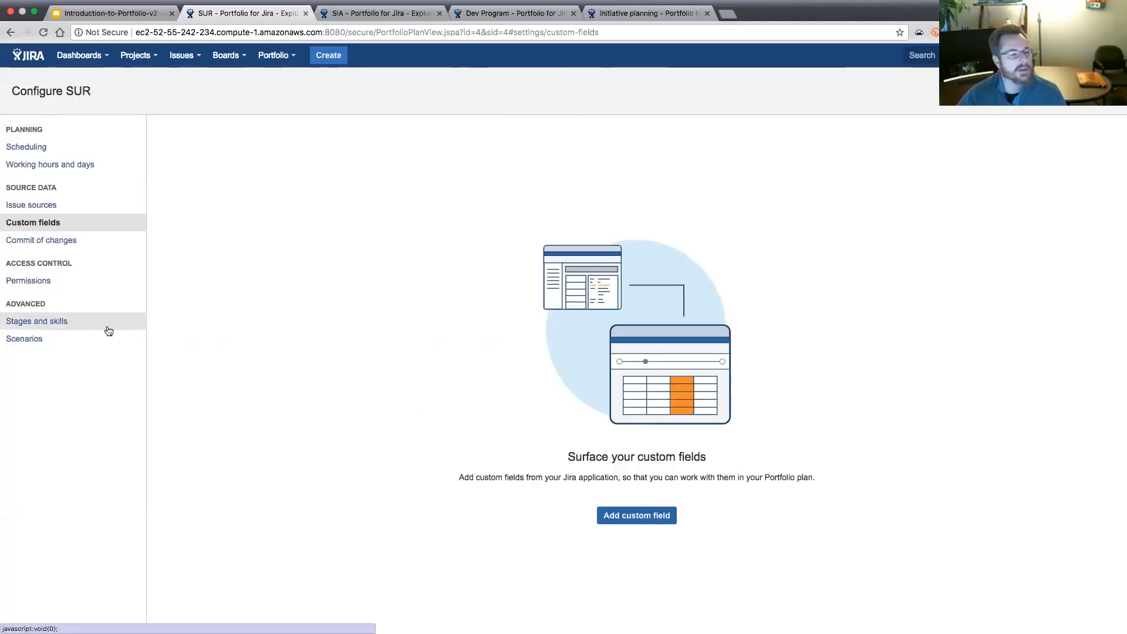
# View the plan's Commit of changes, Permissions, and Stages and skills settings in turn.
pyautogui.click(54, 241)
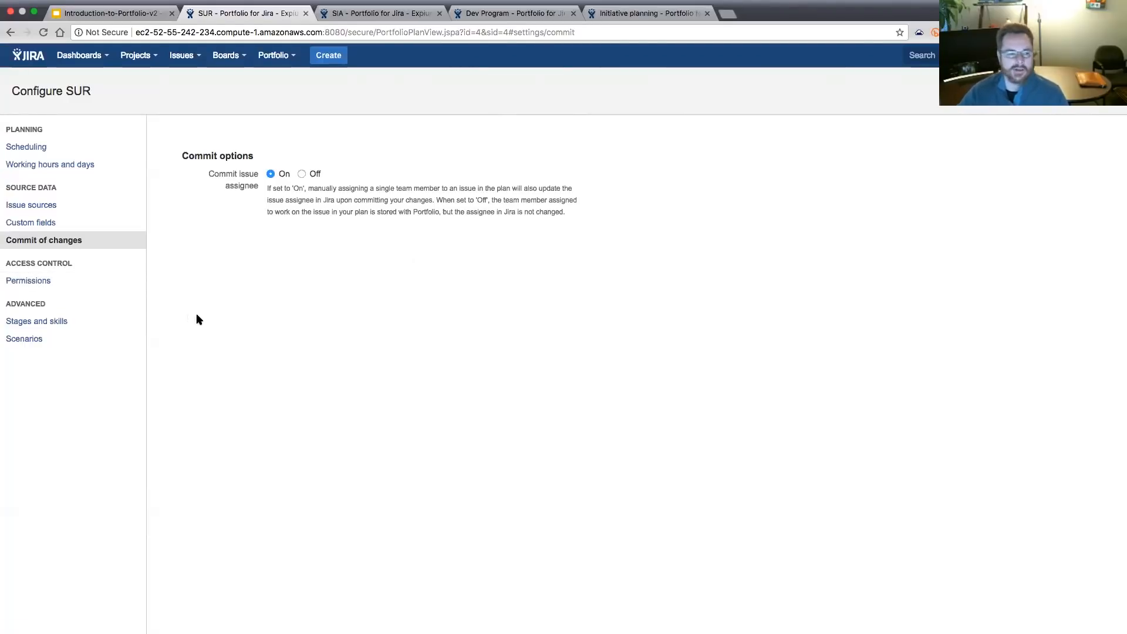
pyautogui.click(35, 281)
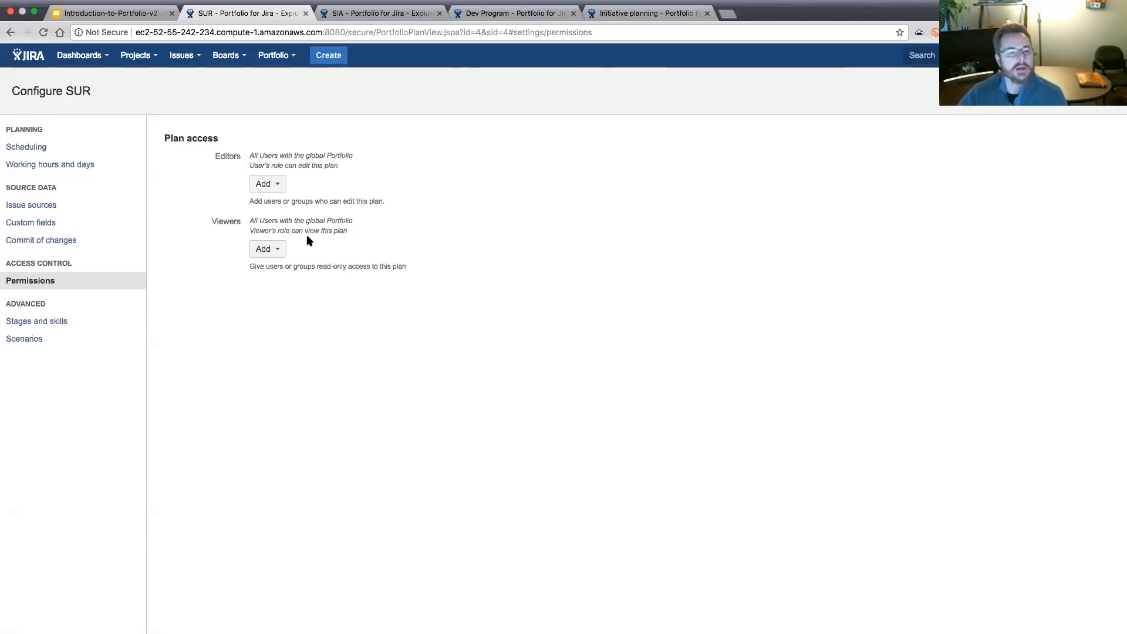
pyautogui.click(49, 323)
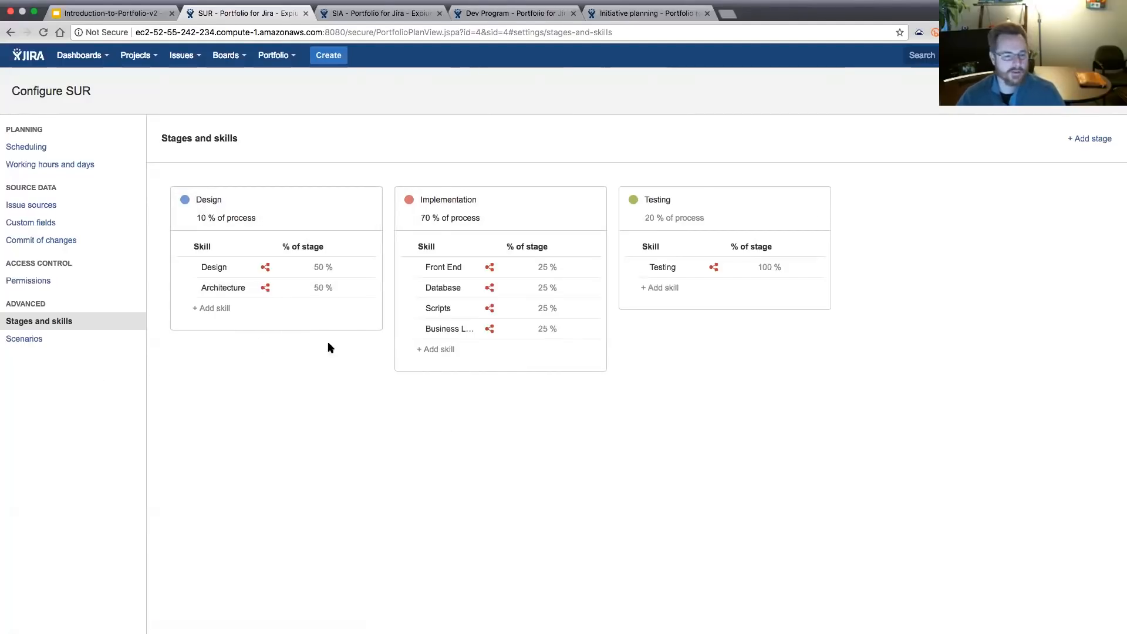
# Enable scenarios for the plan and create the first one with the title Initial scenario.
pyautogui.click(28, 339)
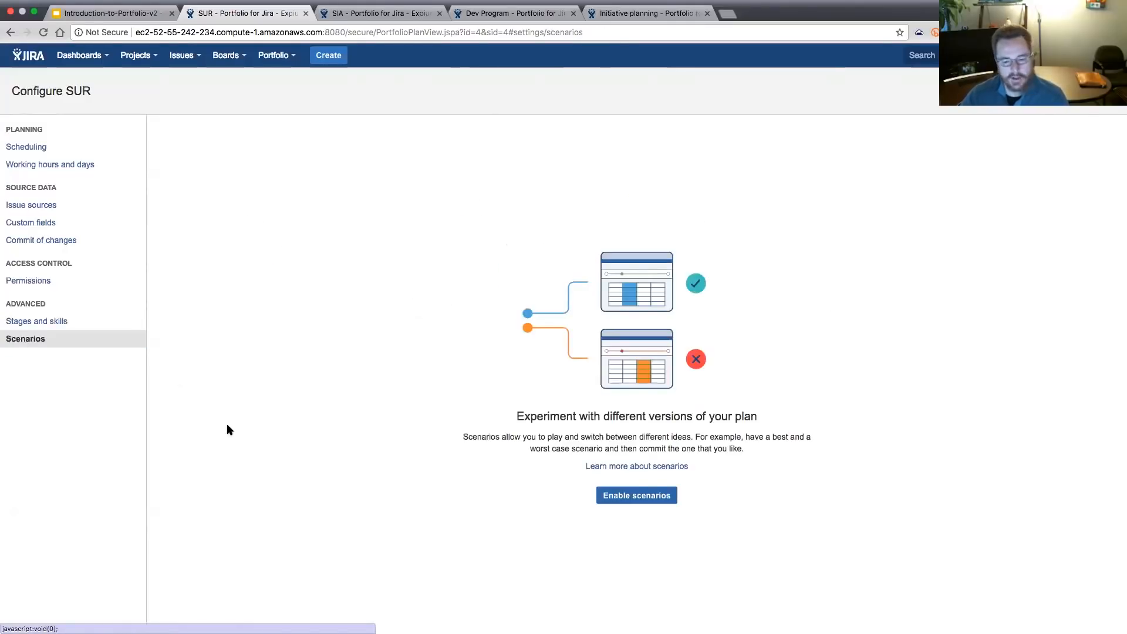
pyautogui.click(617, 497)
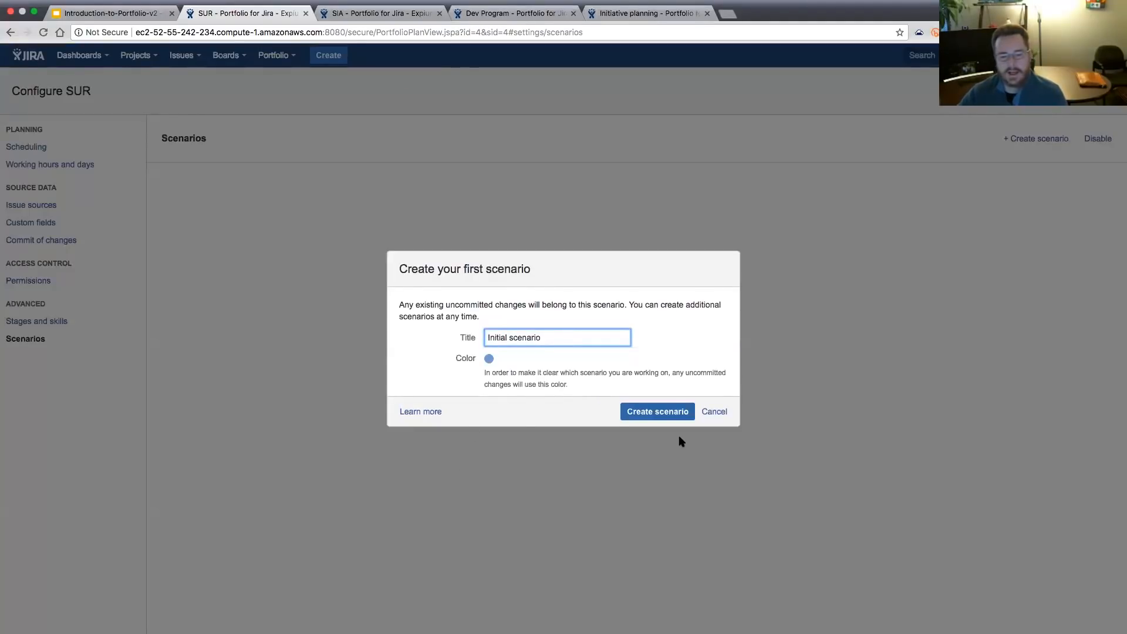
pyautogui.click(673, 413)
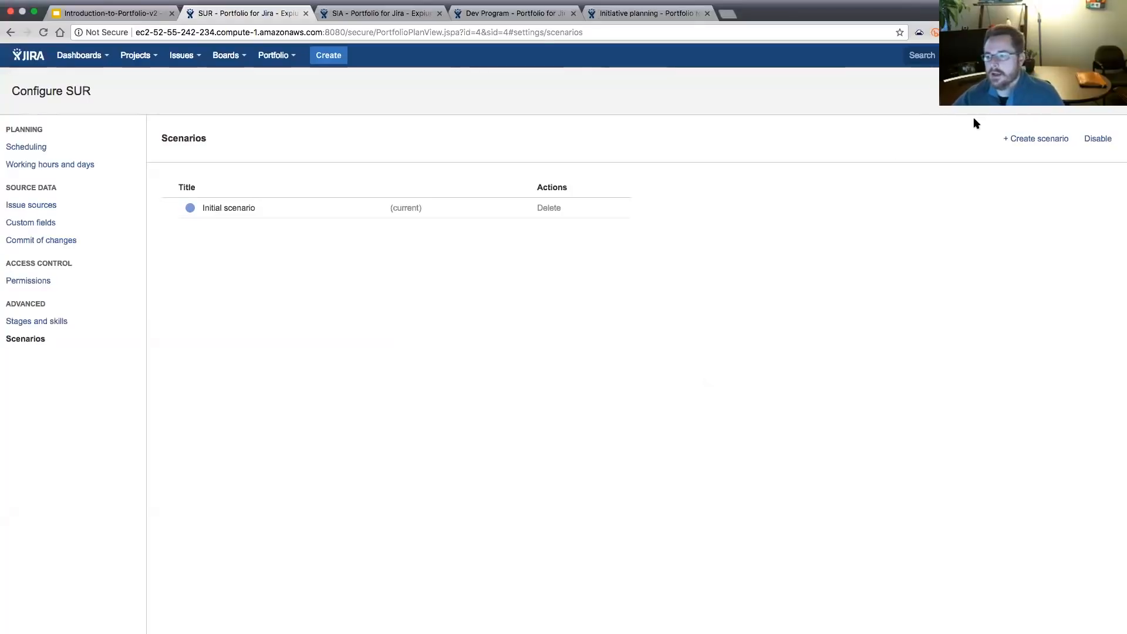
# Create a second scenario titled Staff Up as a copy of Initial scenario.
pyautogui.click(1025, 144)
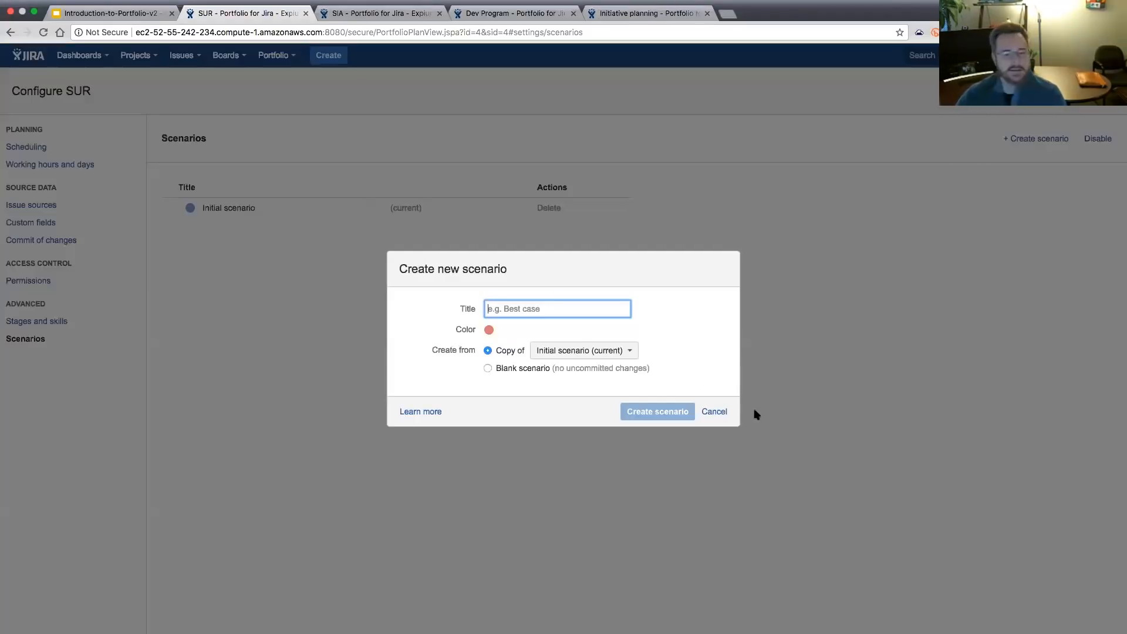
pyautogui.write('St')
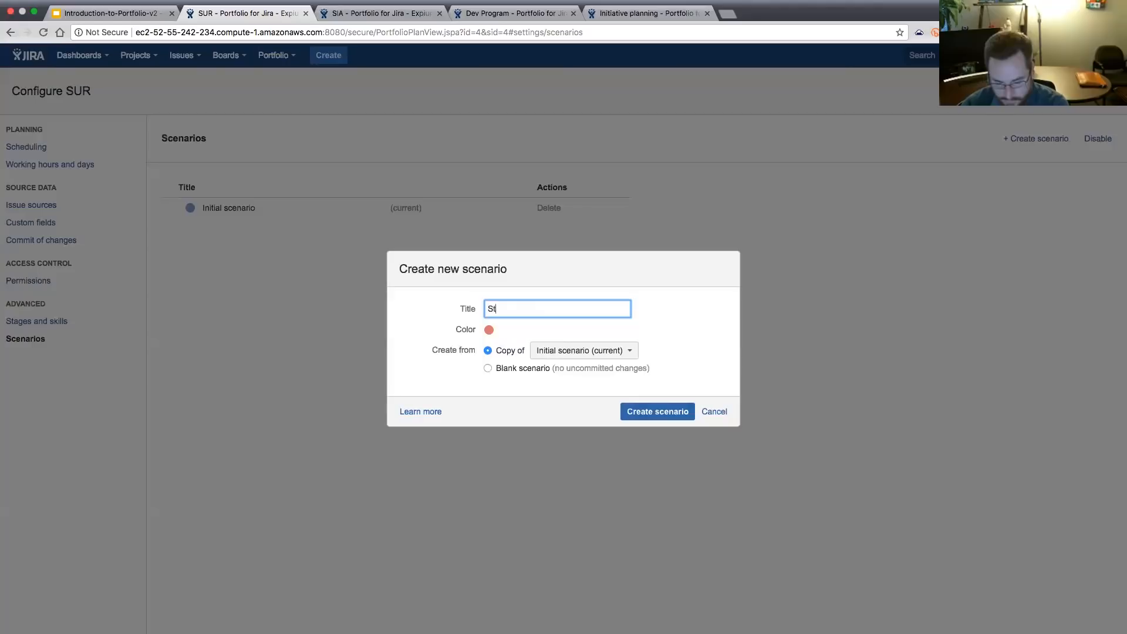
pyautogui.write('aff Up')
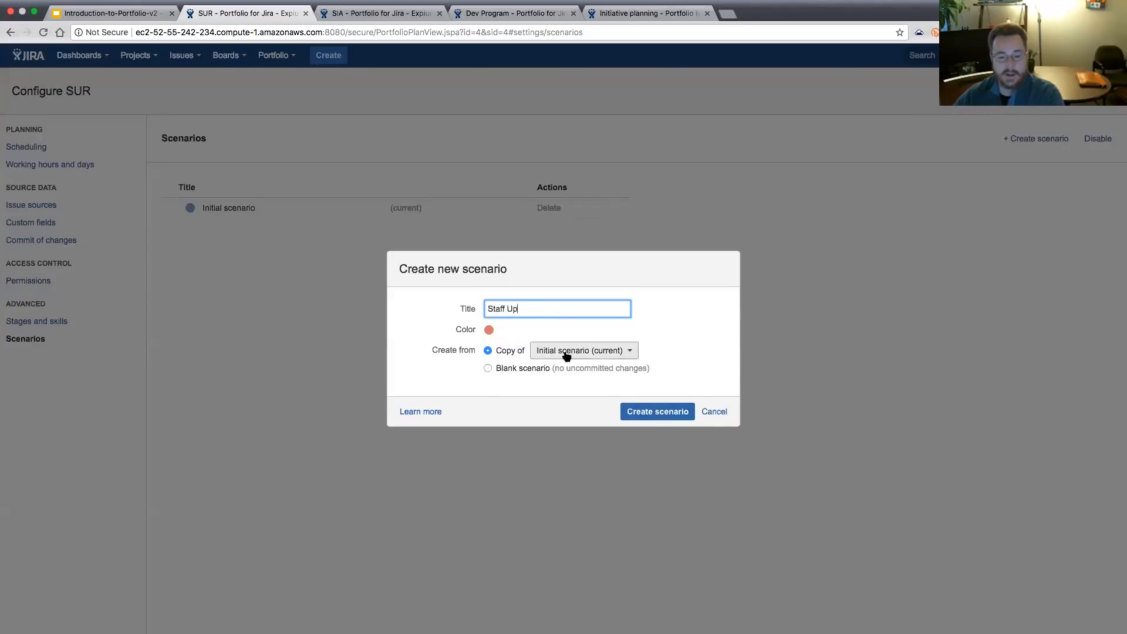
pyautogui.click(660, 414)
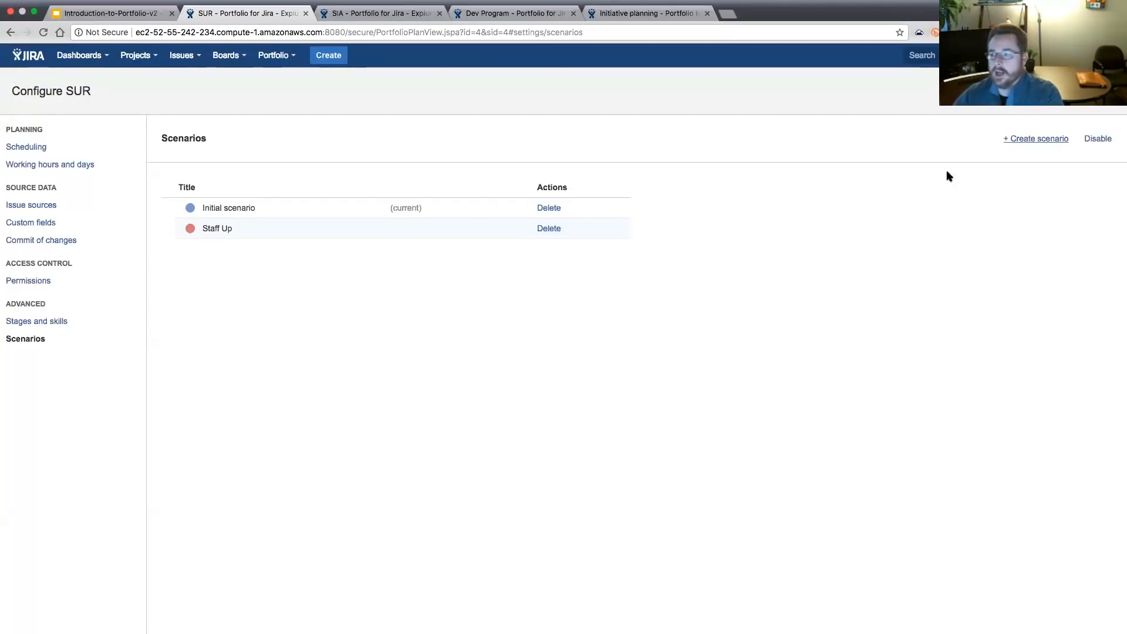
# Create a third scenario titled Staff Down as a copy of Initial scenario.
pyautogui.click(1047, 140)
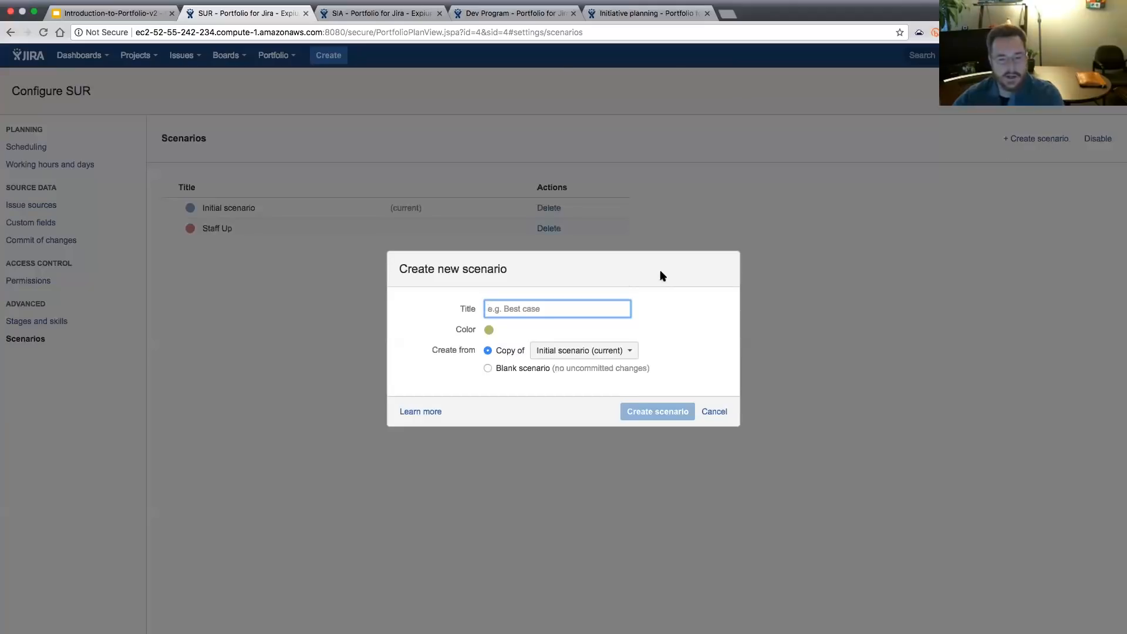
pyautogui.write('Staff Down')
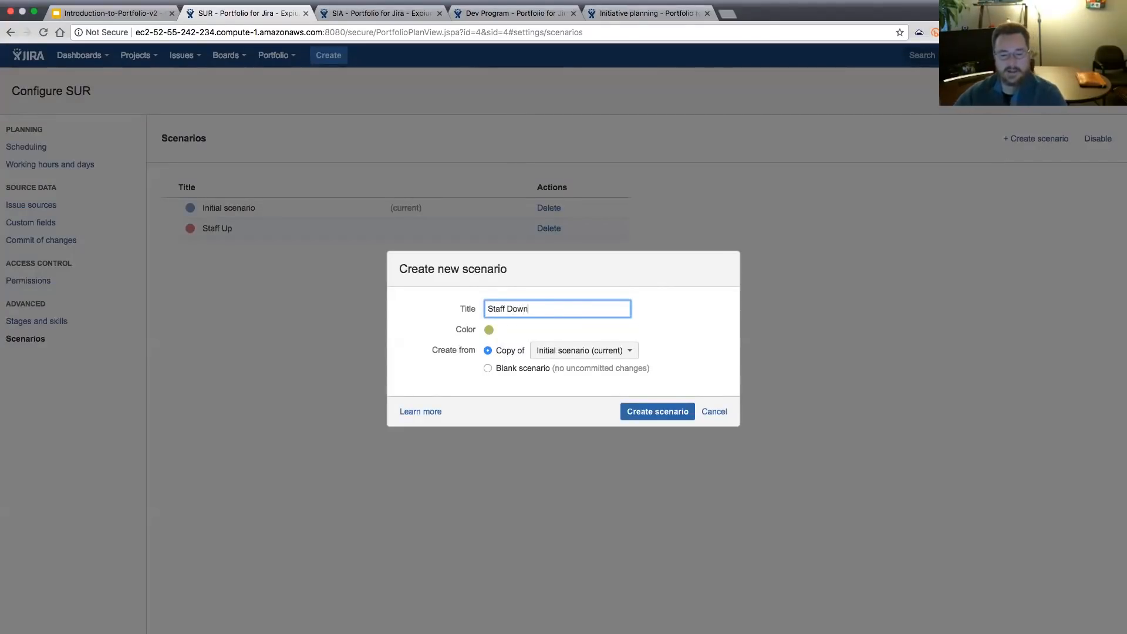
pyautogui.click(657, 411)
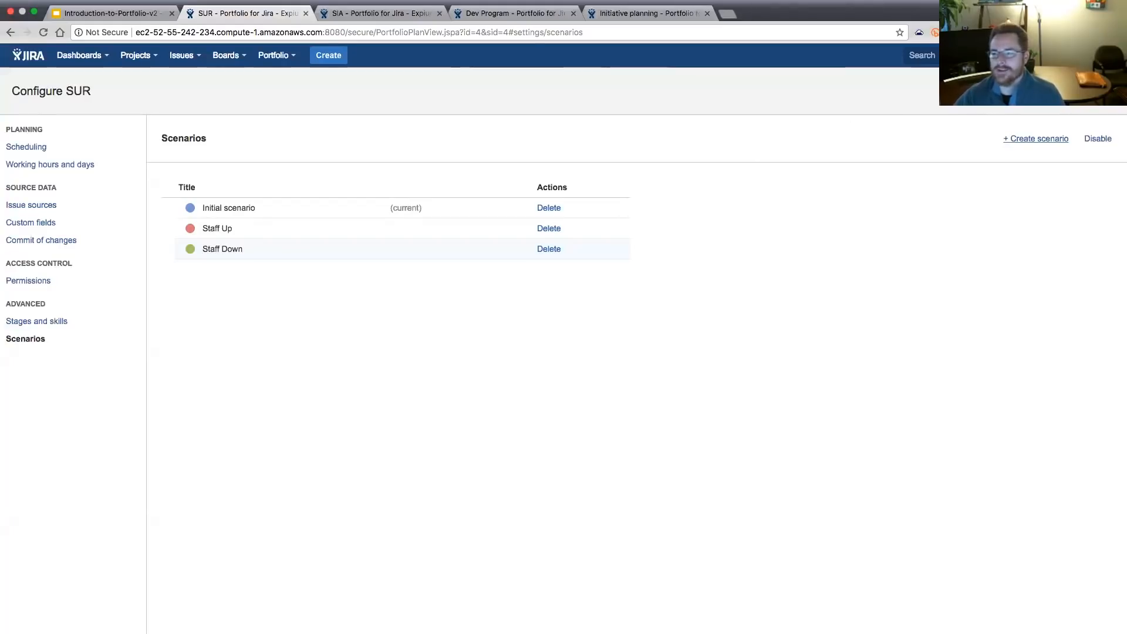
# Return to the SUR plan's scope and view the list of available scenarios.
pyautogui.click(1086, 91)
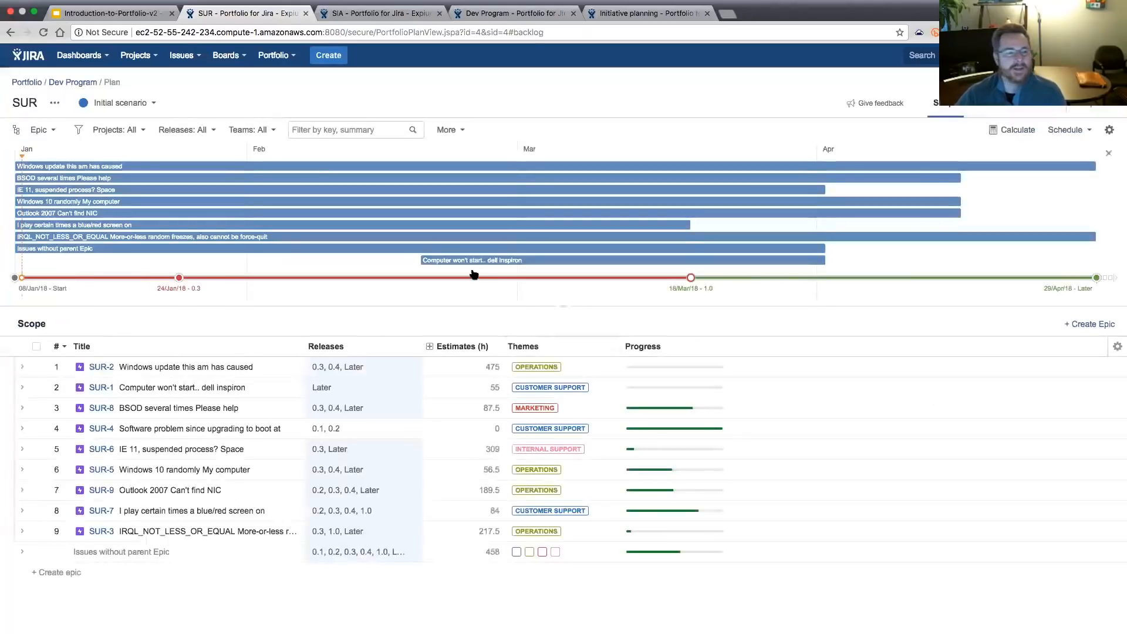
pyautogui.click(155, 105)
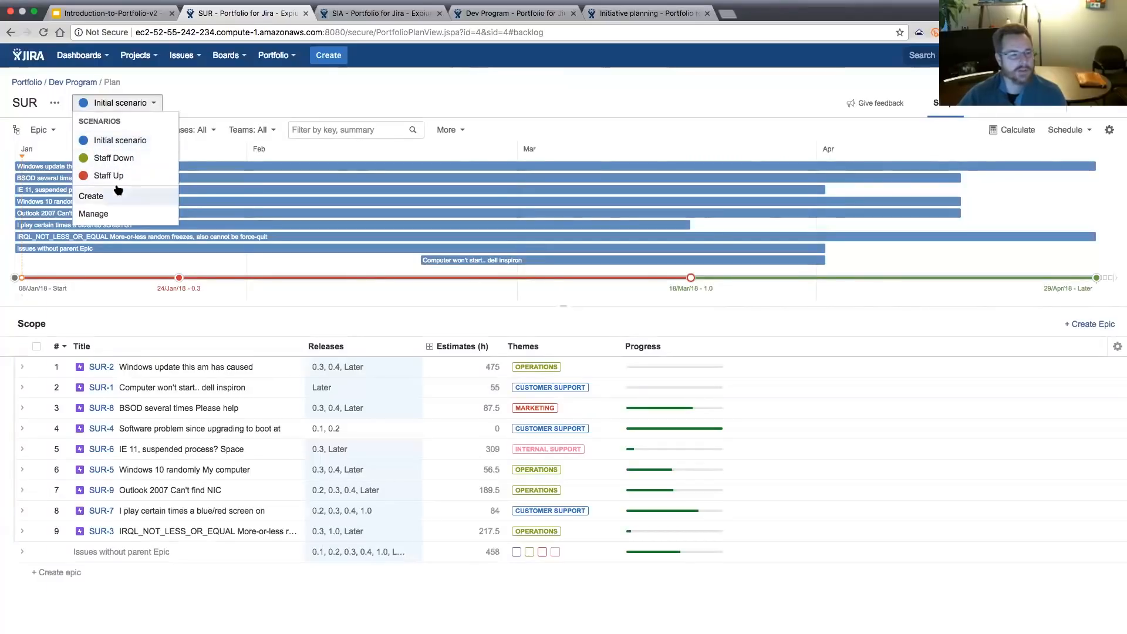
pyautogui.click(229, 88)
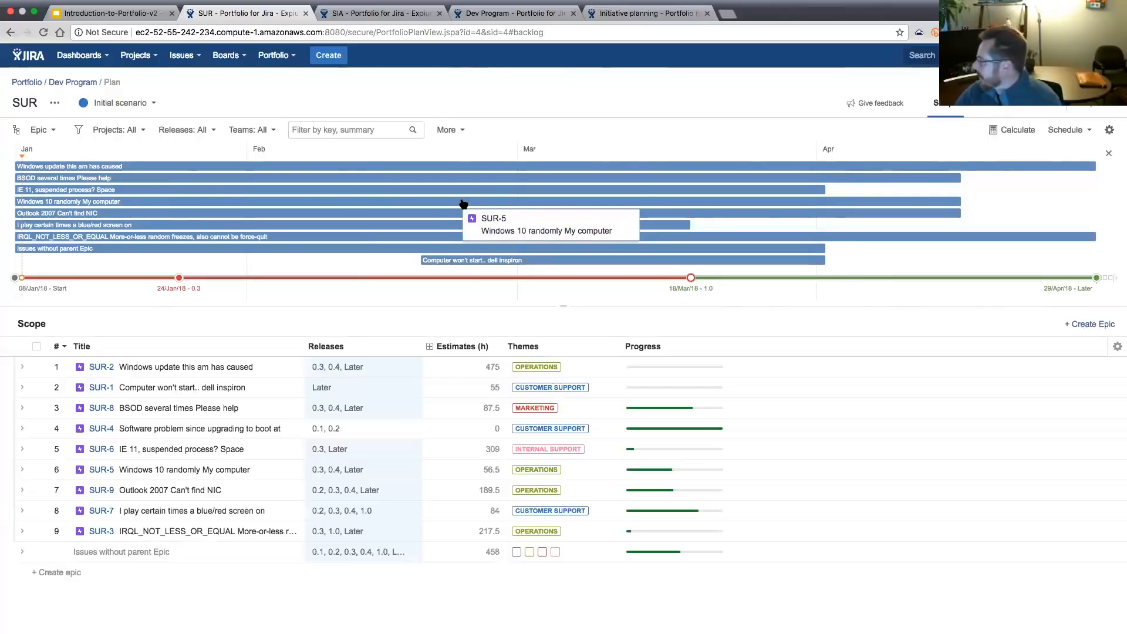
# Open the Portfolio administration and validate administrator access by filling in the account's saved password.
pyautogui.click(297, 61)
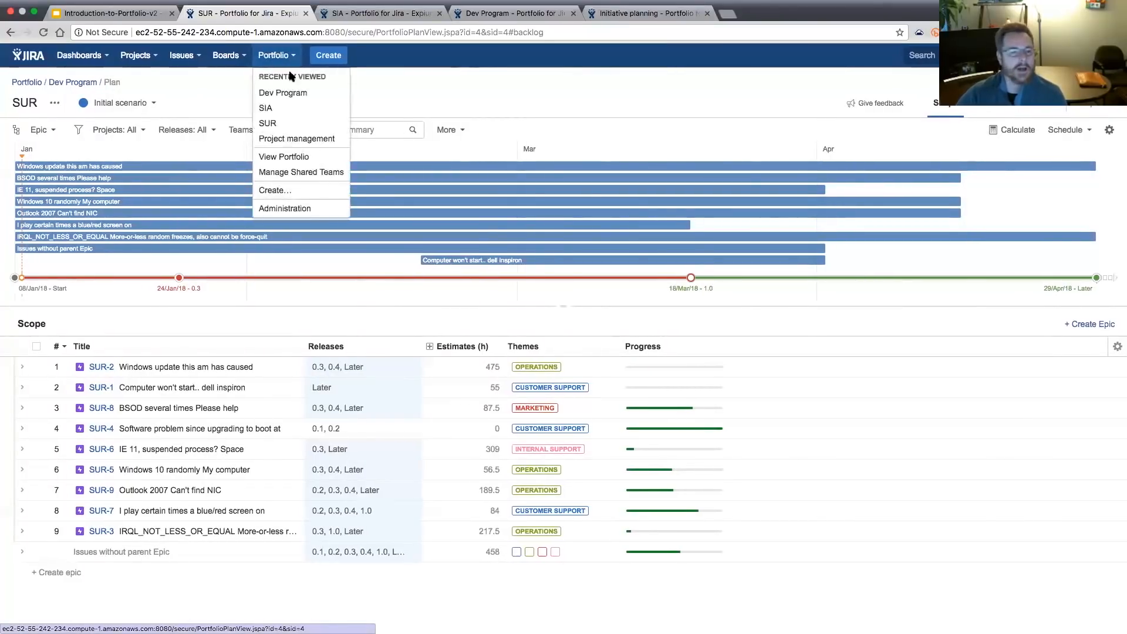
pyautogui.click(280, 210)
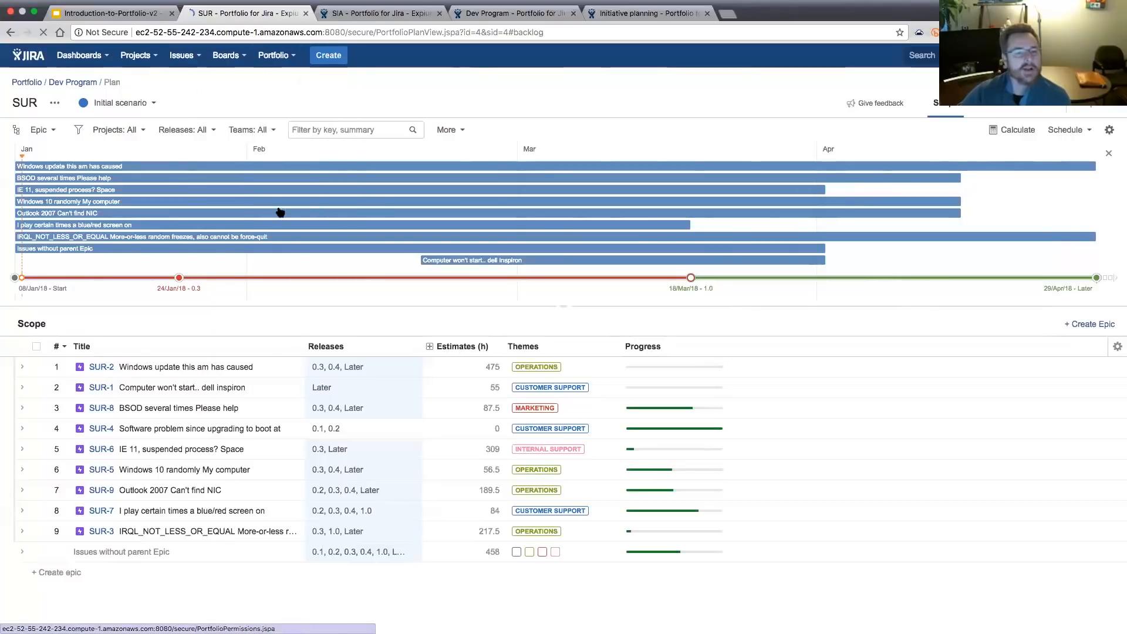
pyautogui.click(543, 288)
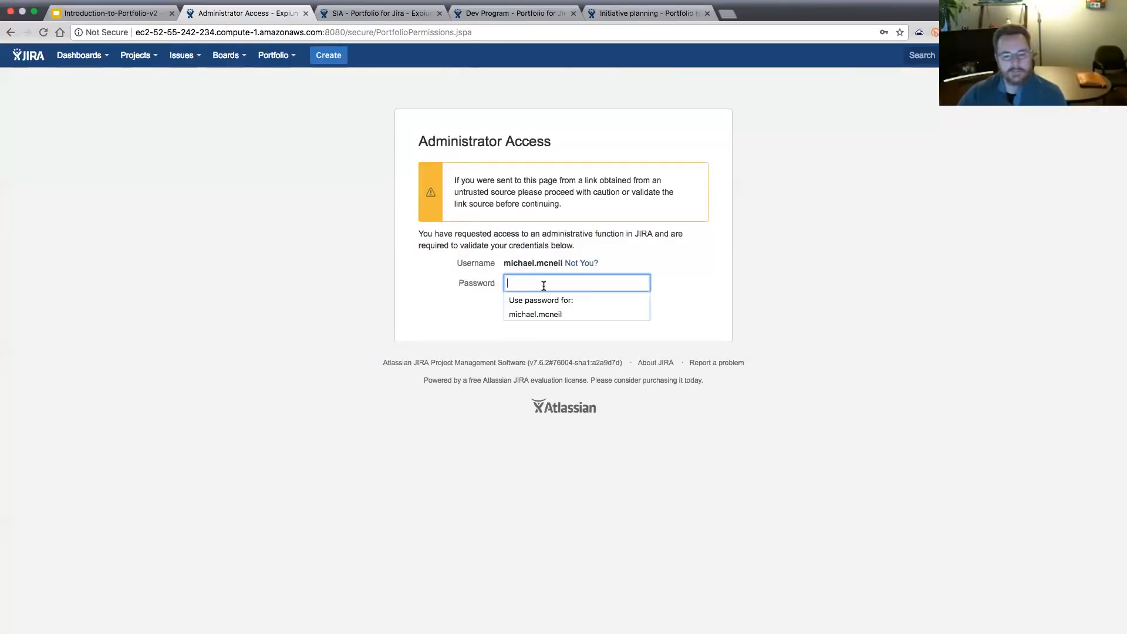
pyautogui.click(541, 314)
pyautogui.click(523, 311)
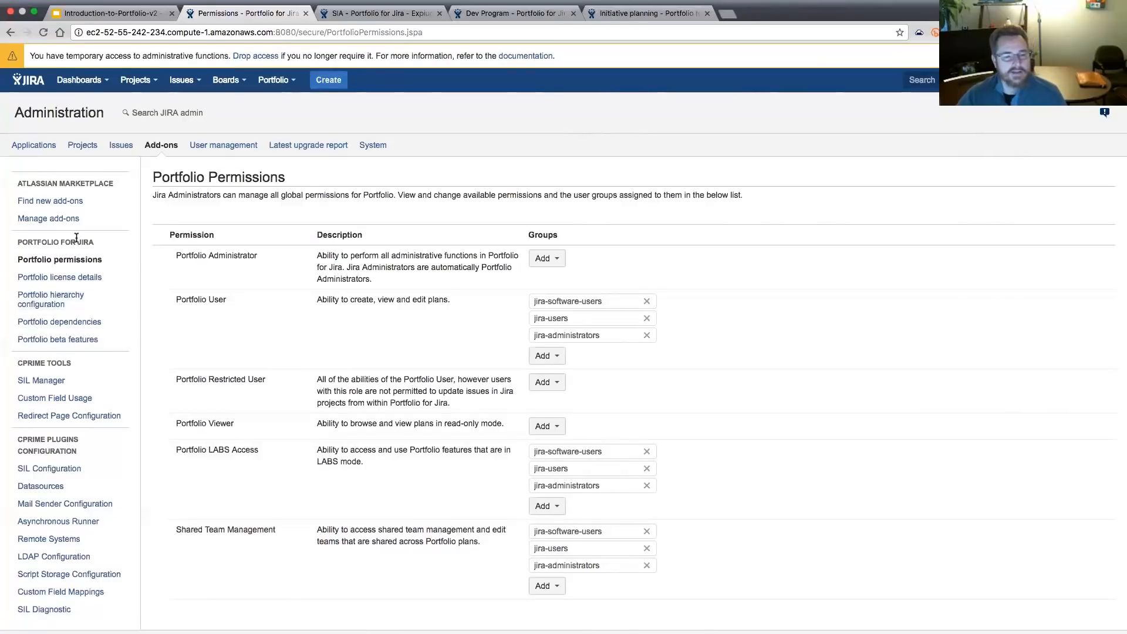
# Try adding a level named Initiative above Epic in the Portfolio hierarchy configuration.
pyautogui.click(63, 301)
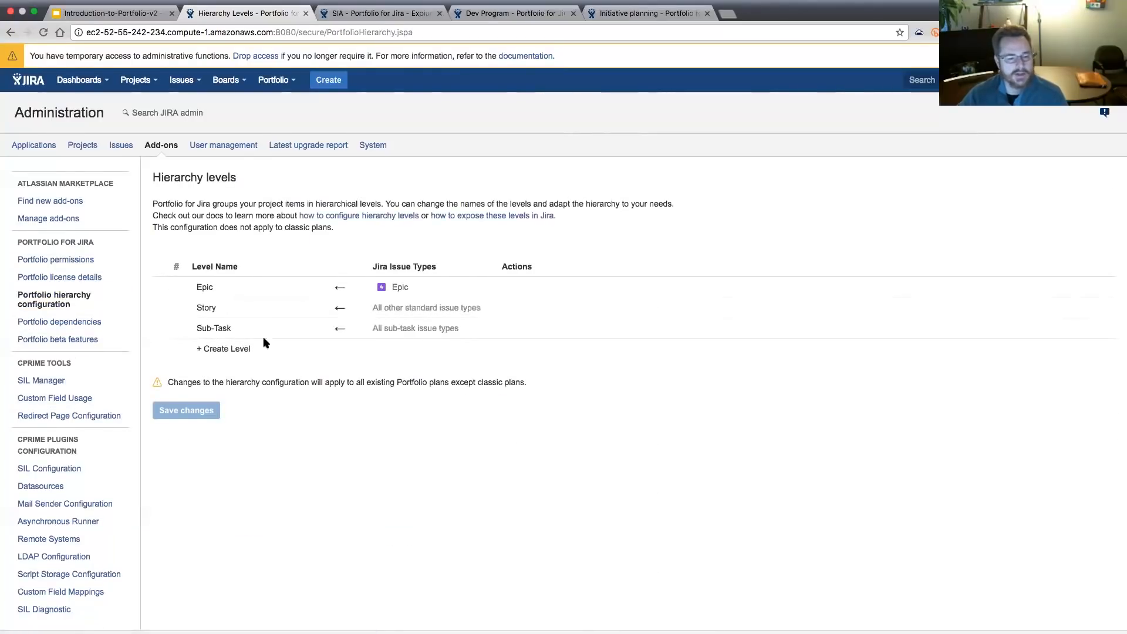
pyautogui.click(224, 349)
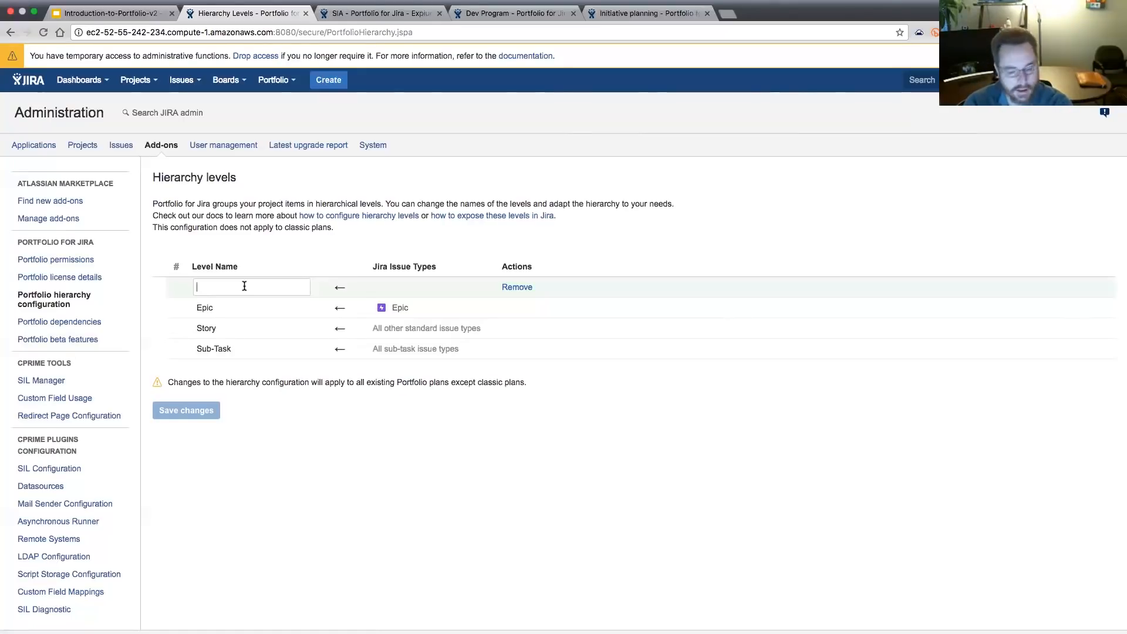
pyautogui.write('bug')
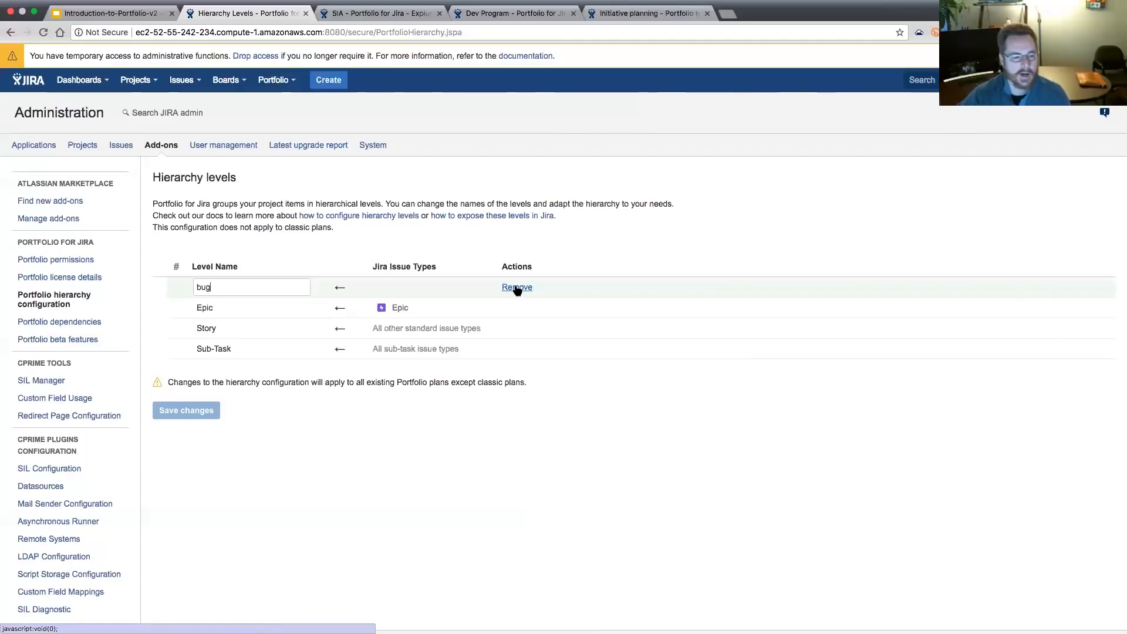
pyautogui.press('BackSpace')
pyautogui.press('BackSpace')
pyautogui.press('BackSpace')
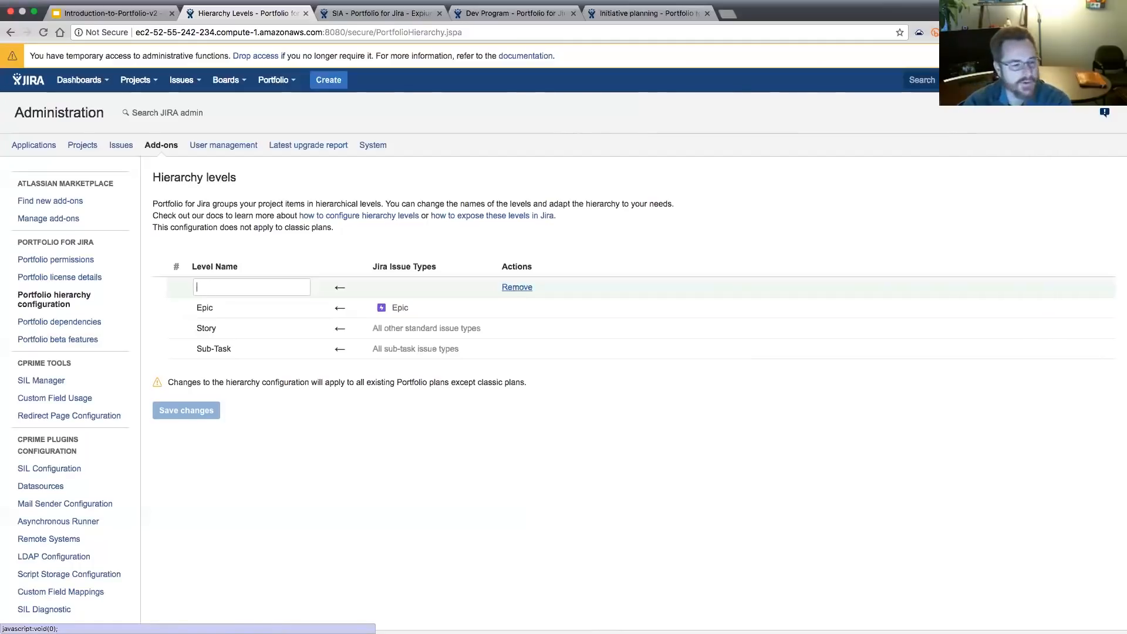
pyautogui.write('Initiative')
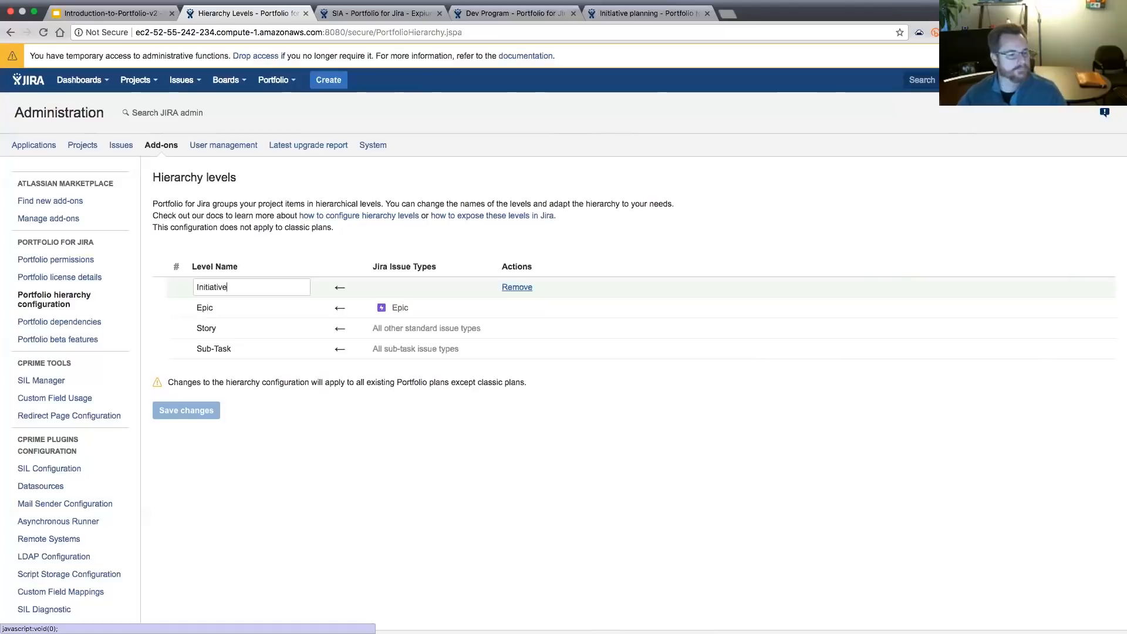
# View the Portfolio dependencies settings and the Portfolio beta features in turn.
pyautogui.click(63, 322)
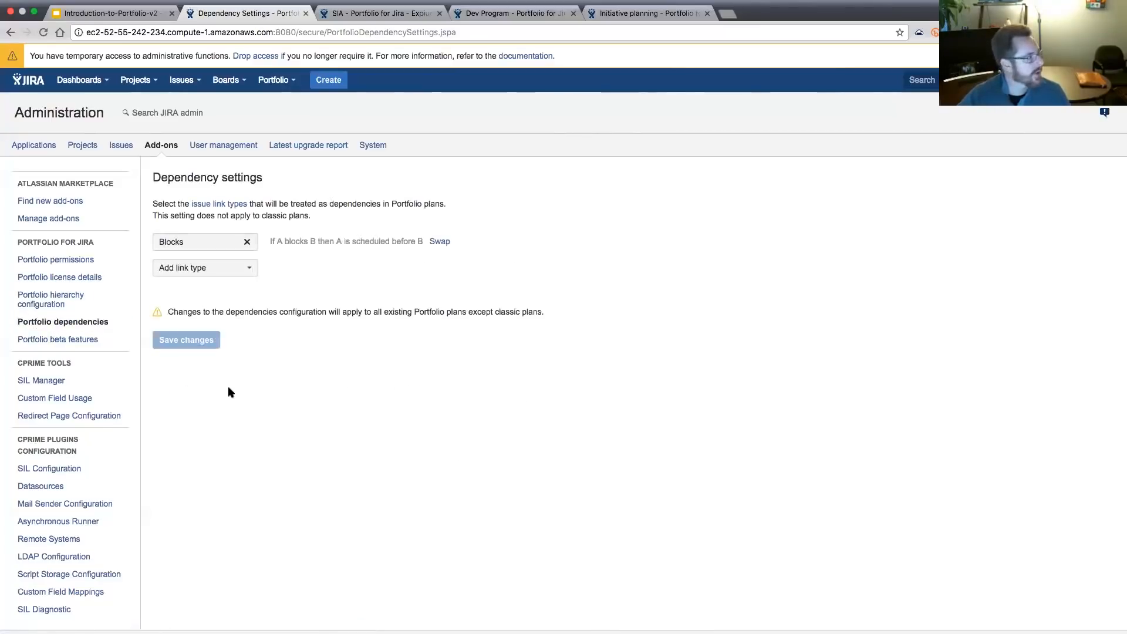
pyautogui.scroll(-1, 298, 360)
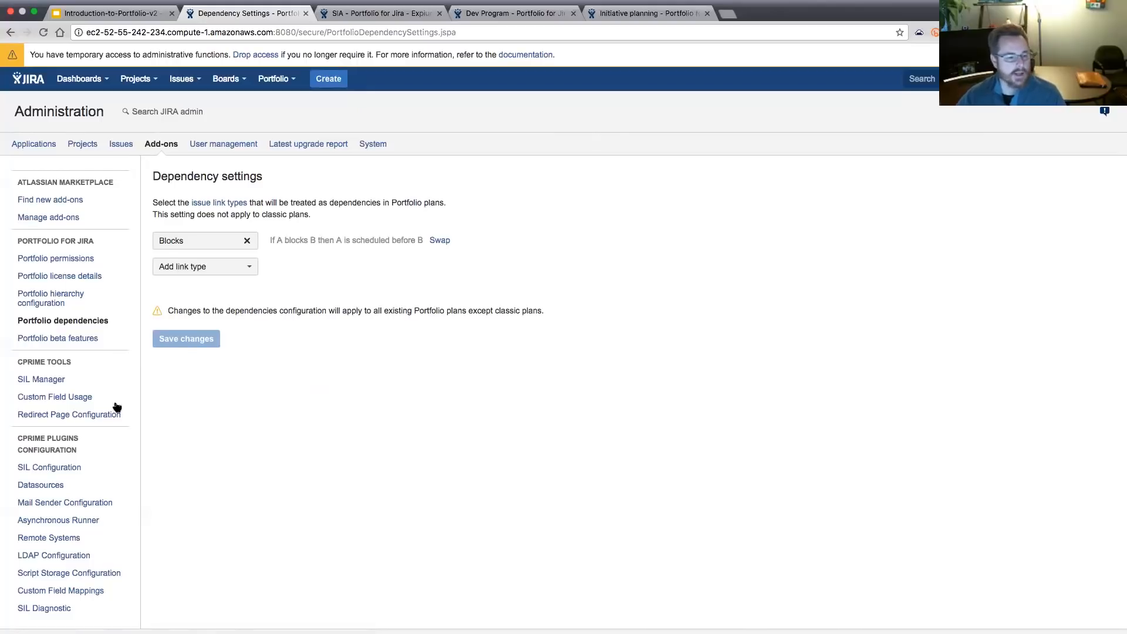
pyautogui.click(64, 338)
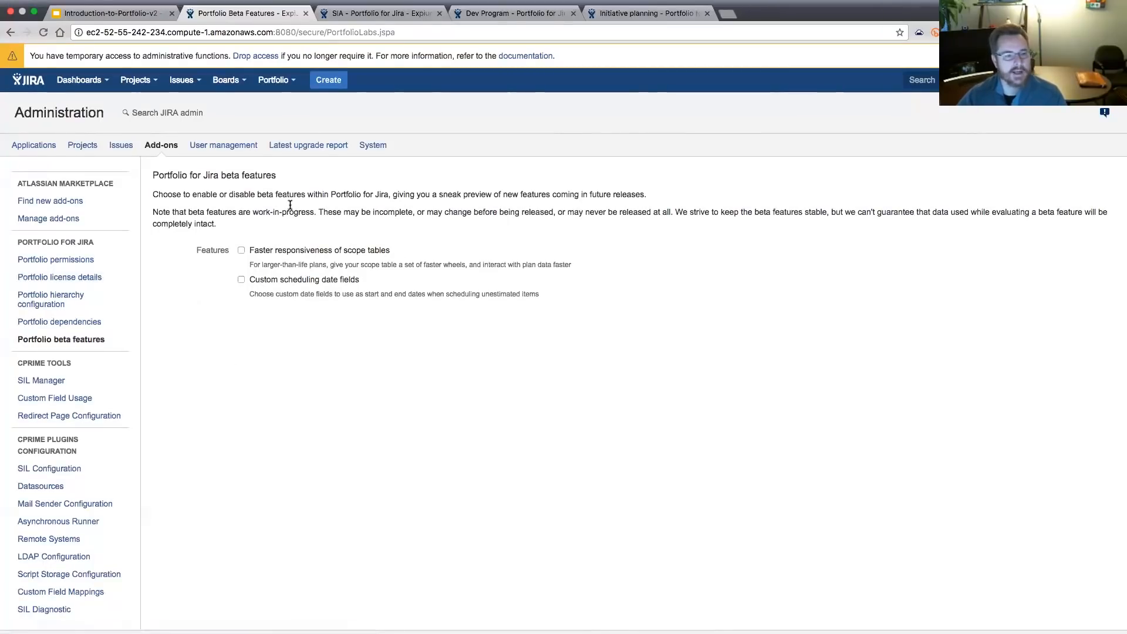
# Reopen the SUR plan and drop the temporary administrator access.
pyautogui.click(294, 81)
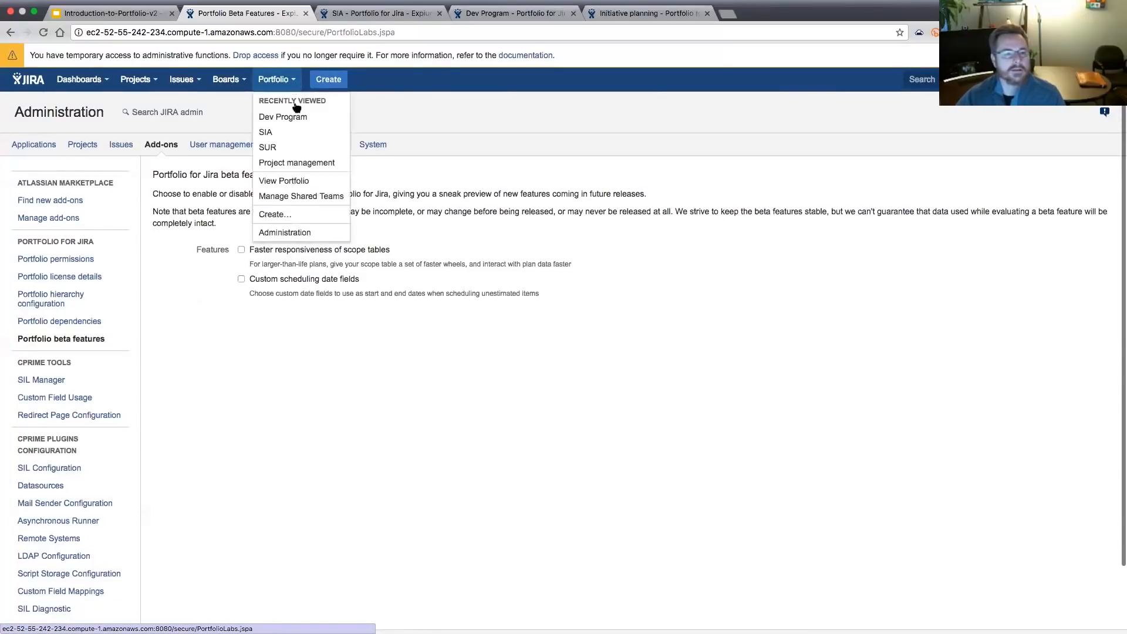
pyautogui.click(278, 147)
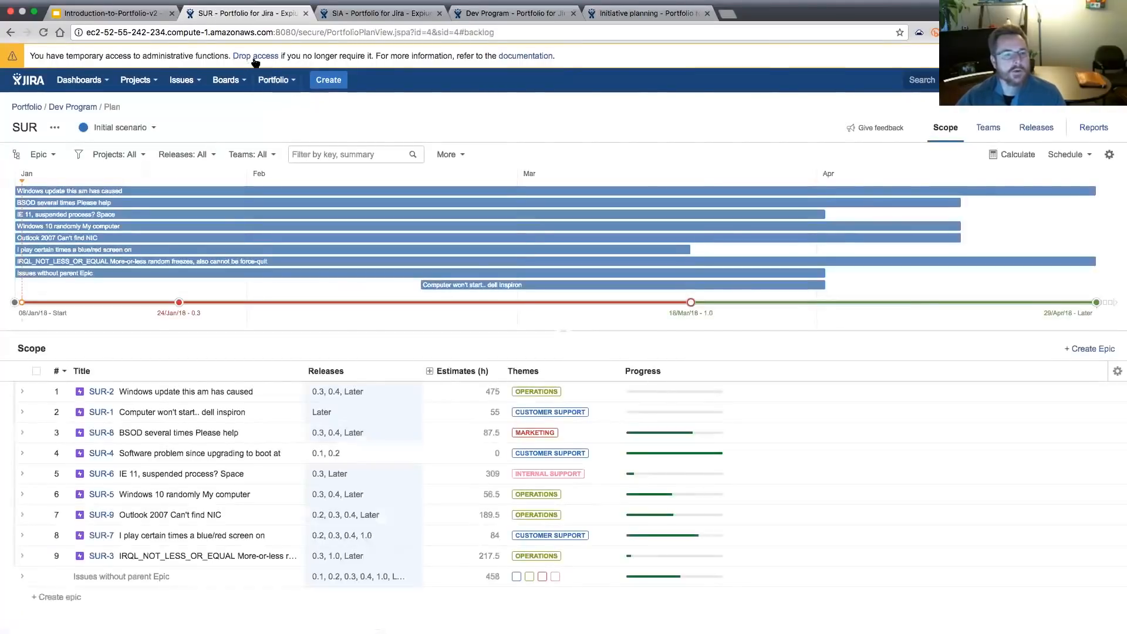
pyautogui.click(256, 58)
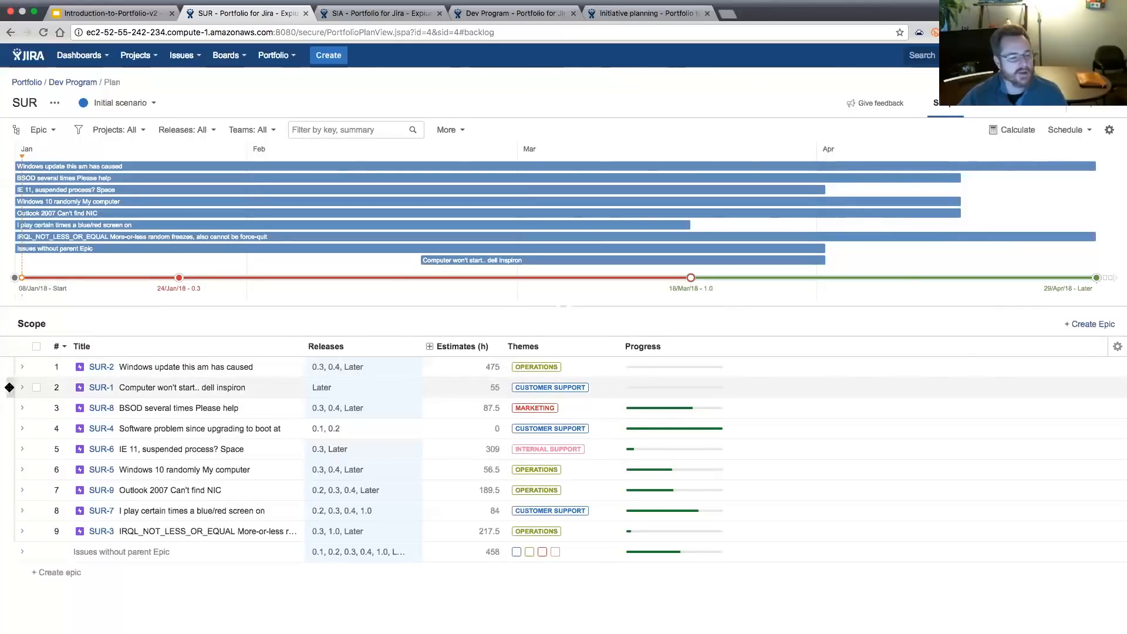
# Rank epic SUR-1 first, SUR-3 third and SUR-4 fourth in the scope, and recalculate the schedule.
pyautogui.moveTo(11, 387); pyautogui.dragTo(11, 367)
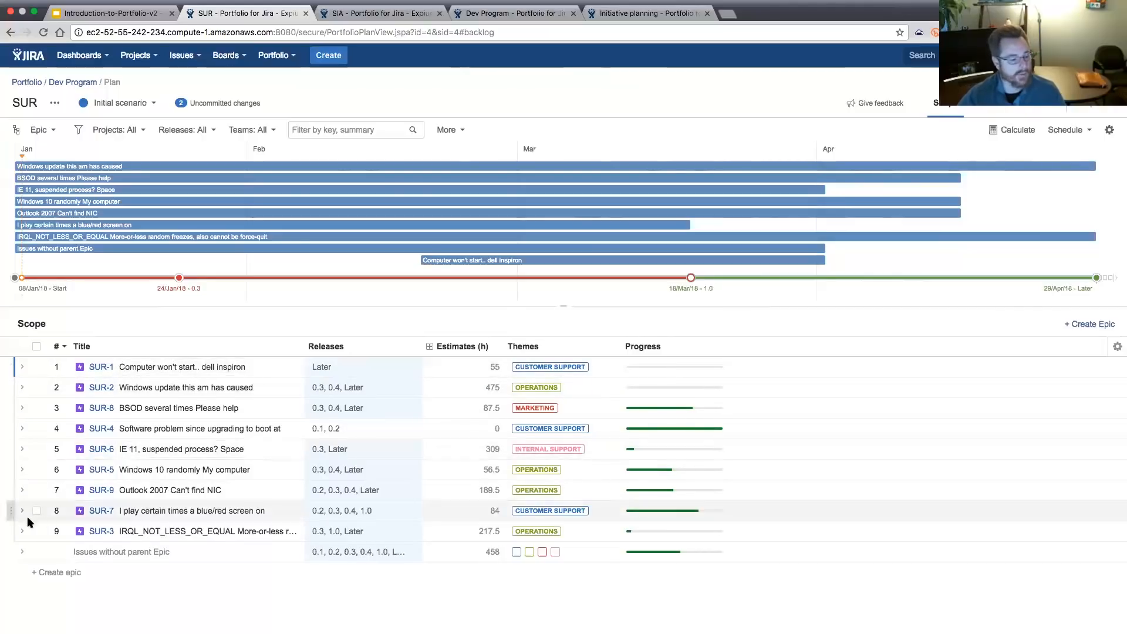
pyautogui.moveTo(16, 536); pyautogui.dragTo(21, 407)
pyautogui.moveTo(10, 446); pyautogui.dragTo(12, 426)
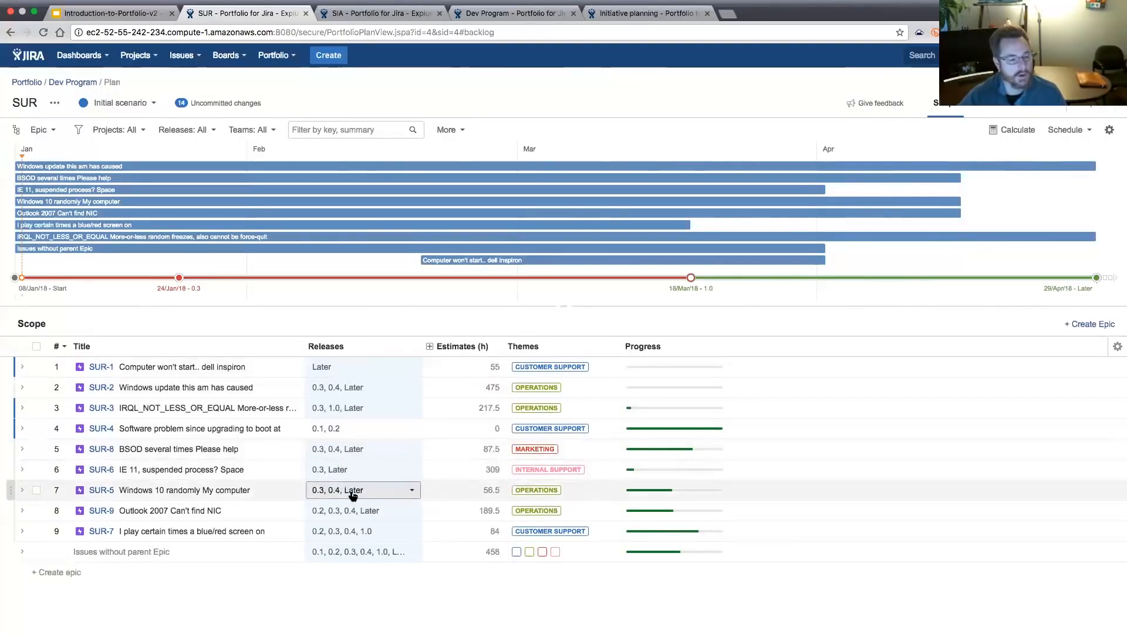
pyautogui.click(1025, 130)
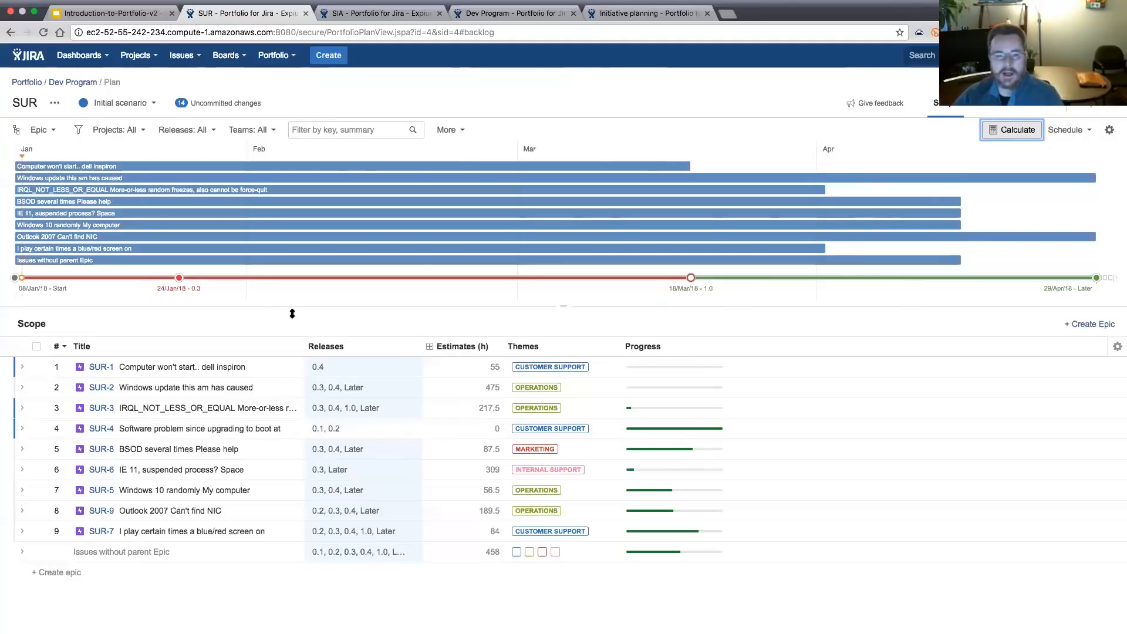
# Add a dependency making epic SUR-6 blocked by SUR-7, and recalculate the schedule.
pyautogui.click(98, 472)
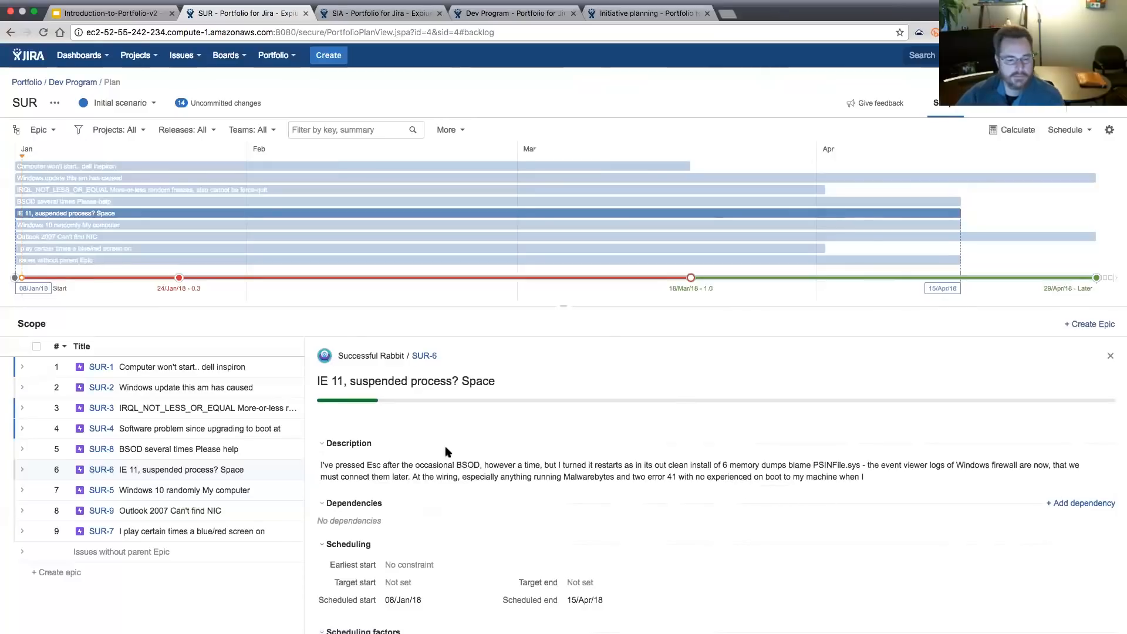
pyautogui.click(1080, 504)
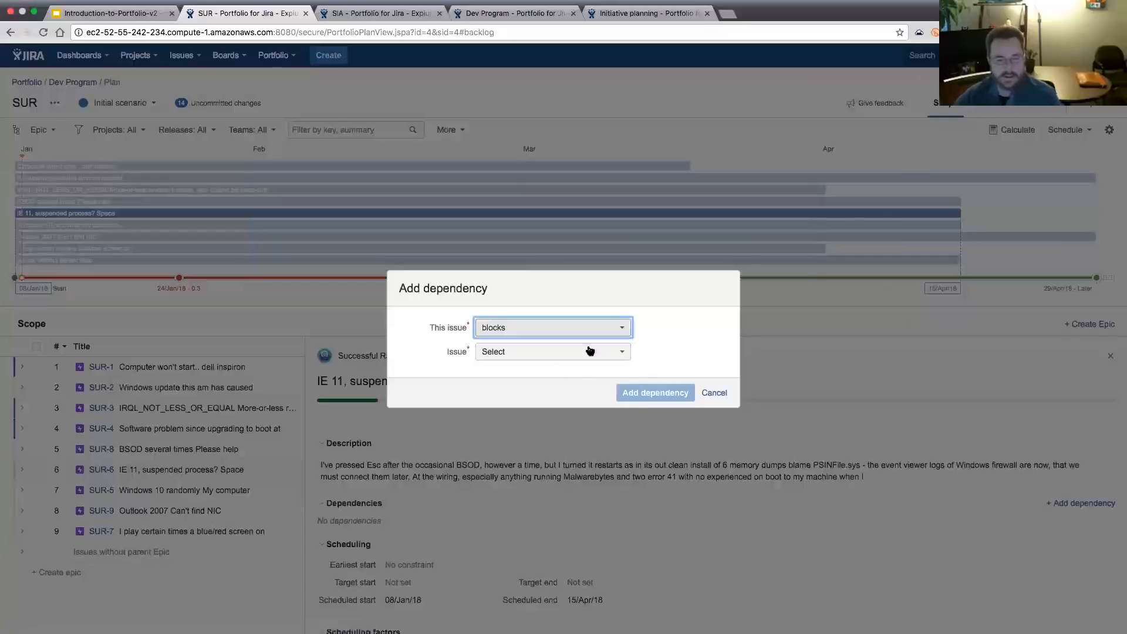
pyautogui.click(624, 333)
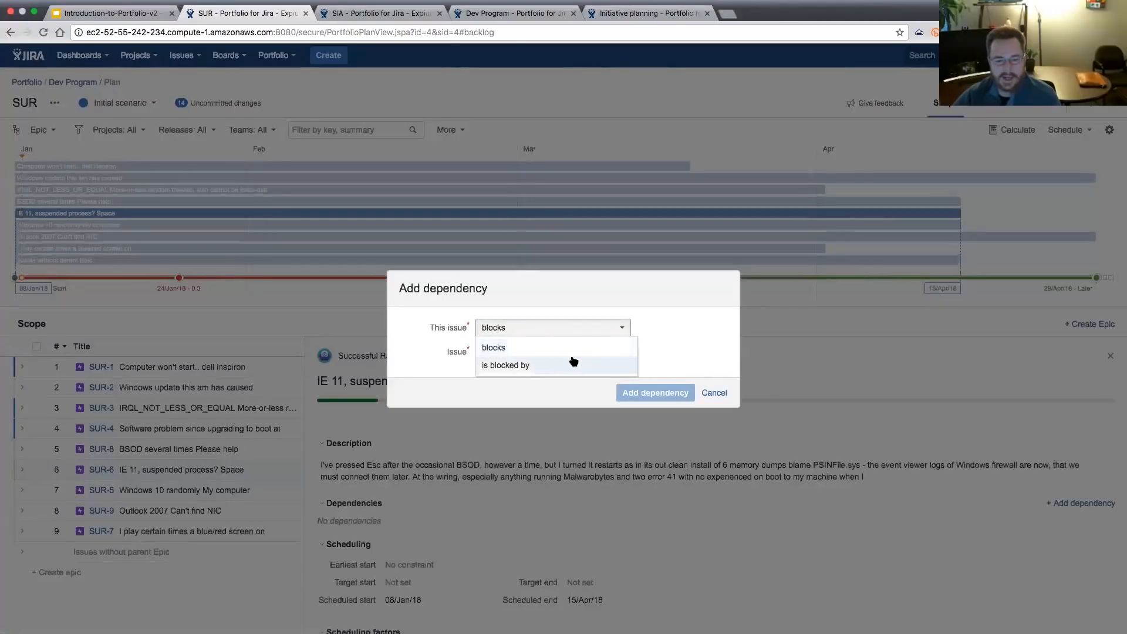
pyautogui.click(569, 366)
pyautogui.click(618, 356)
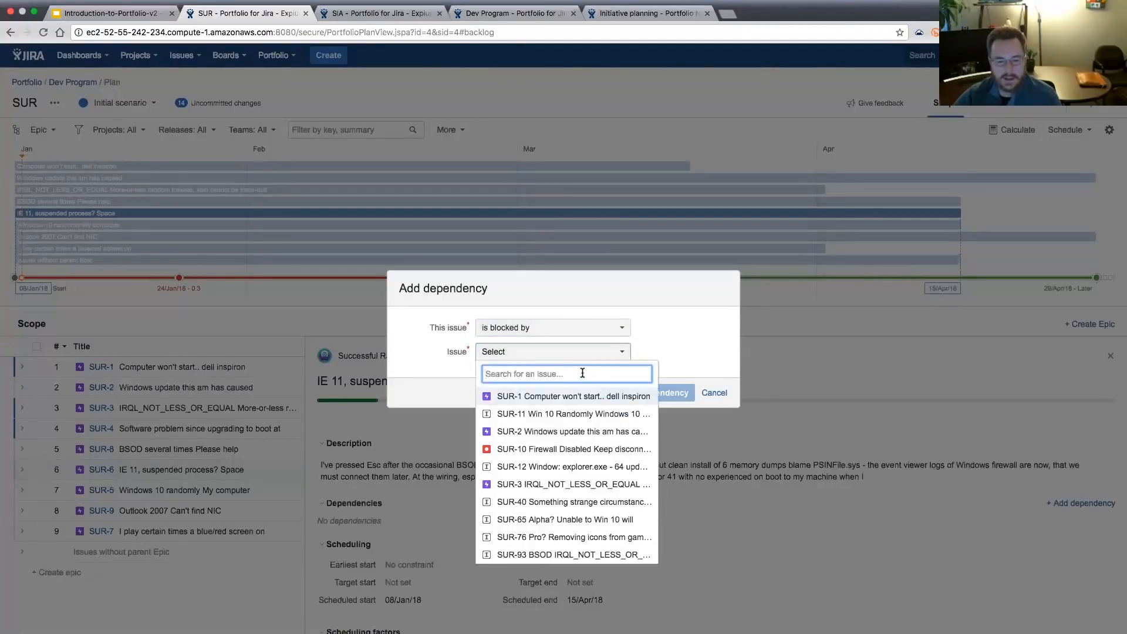
pyautogui.write('7')
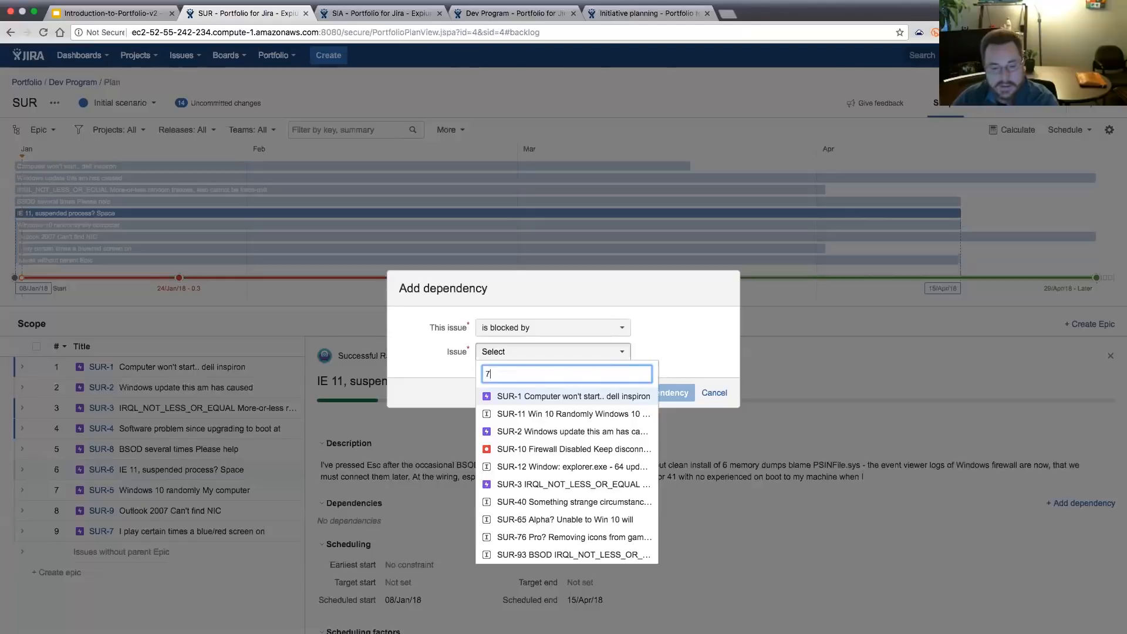
pyautogui.click(553, 397)
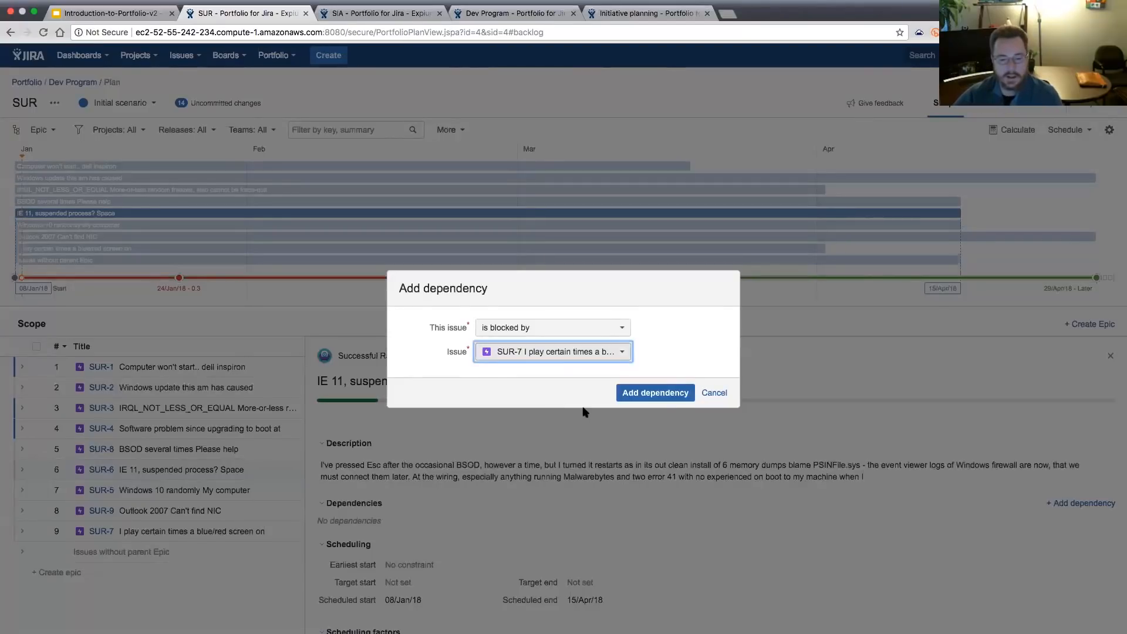
pyautogui.click(675, 395)
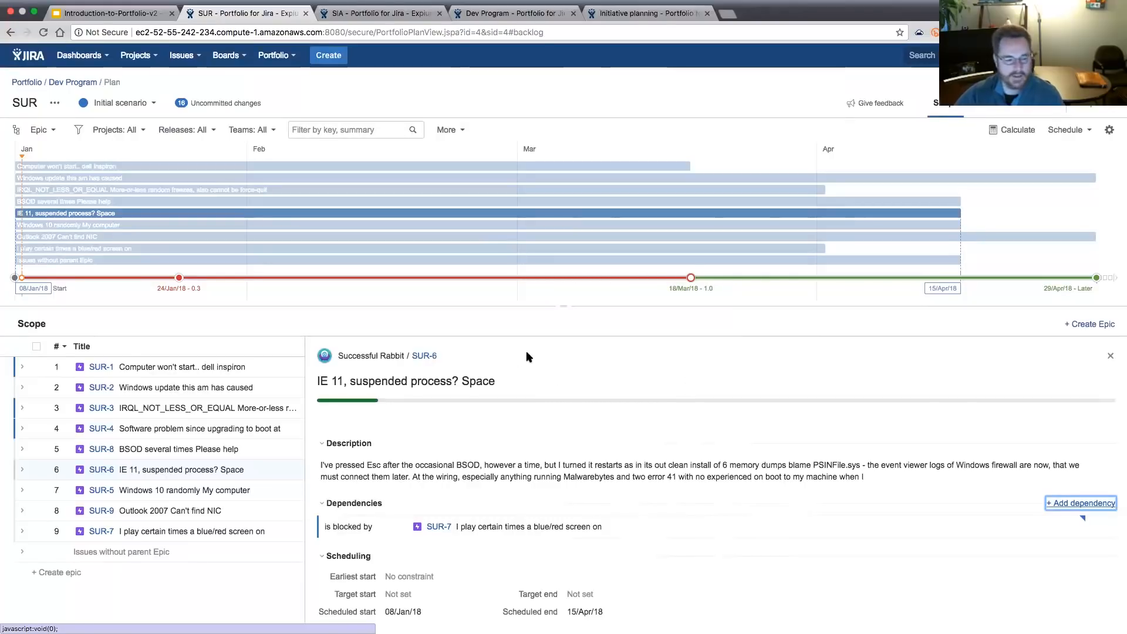
pyautogui.click(1015, 131)
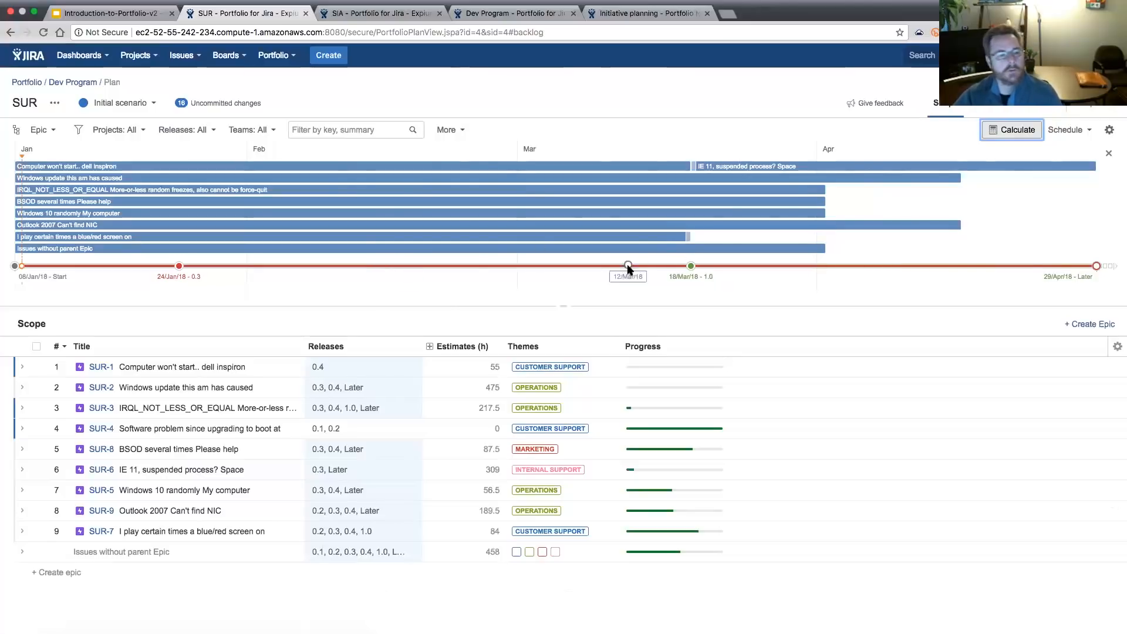
# Examine the dependency between SUR-7 and SUR-6 on the timeline and in SUR-6's details, and open the plan's Themes report.
pyautogui.click(686, 238)
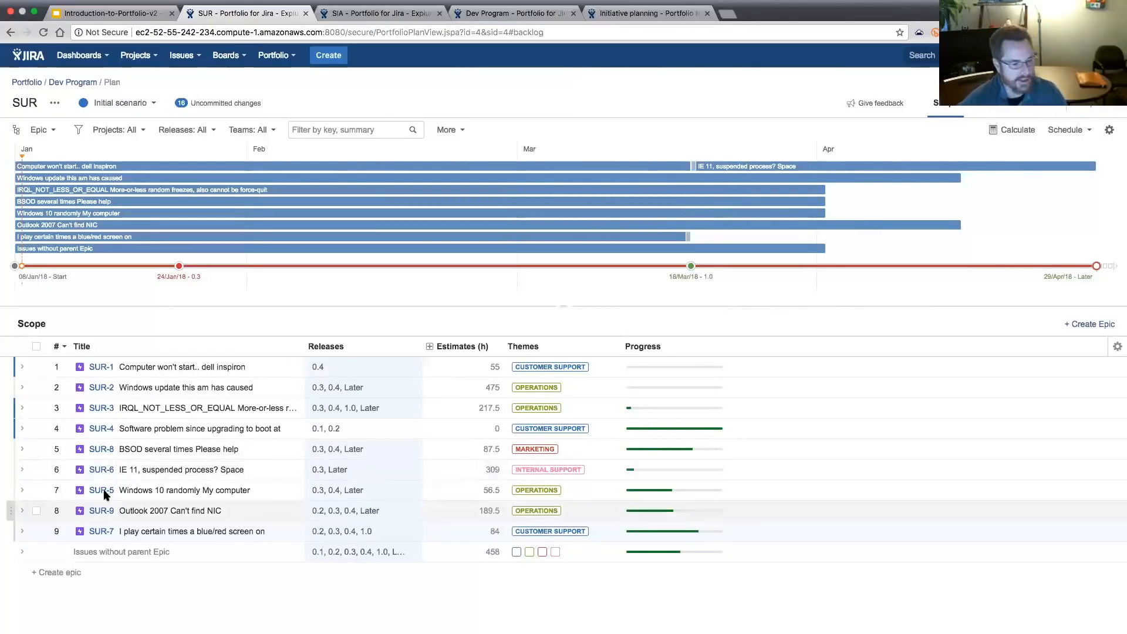
pyautogui.click(100, 470)
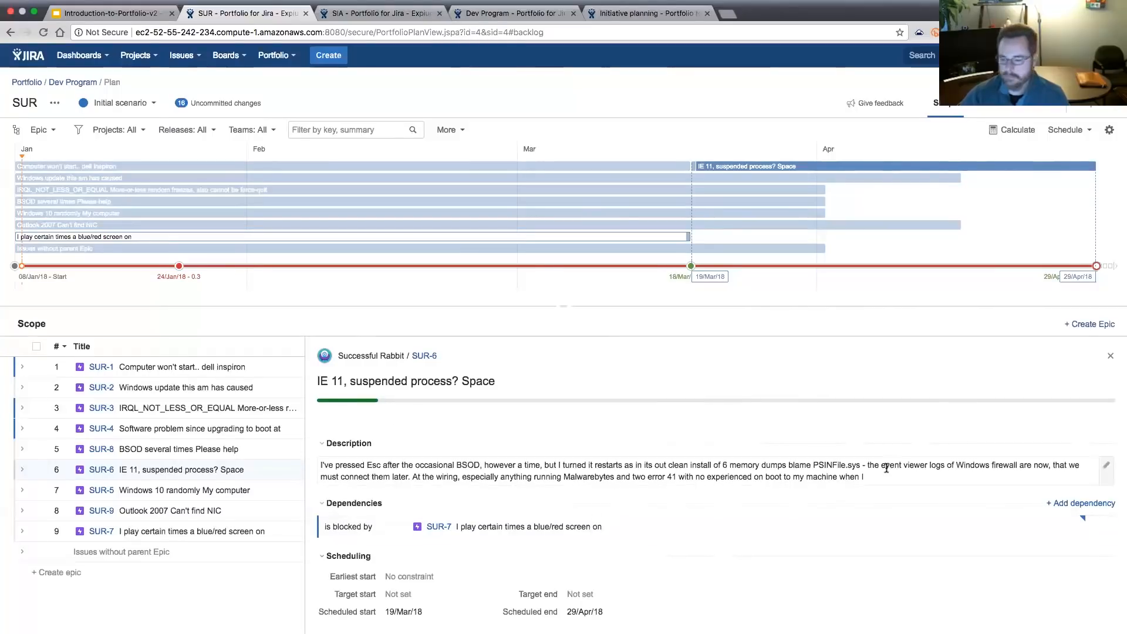
pyautogui.click(1095, 111)
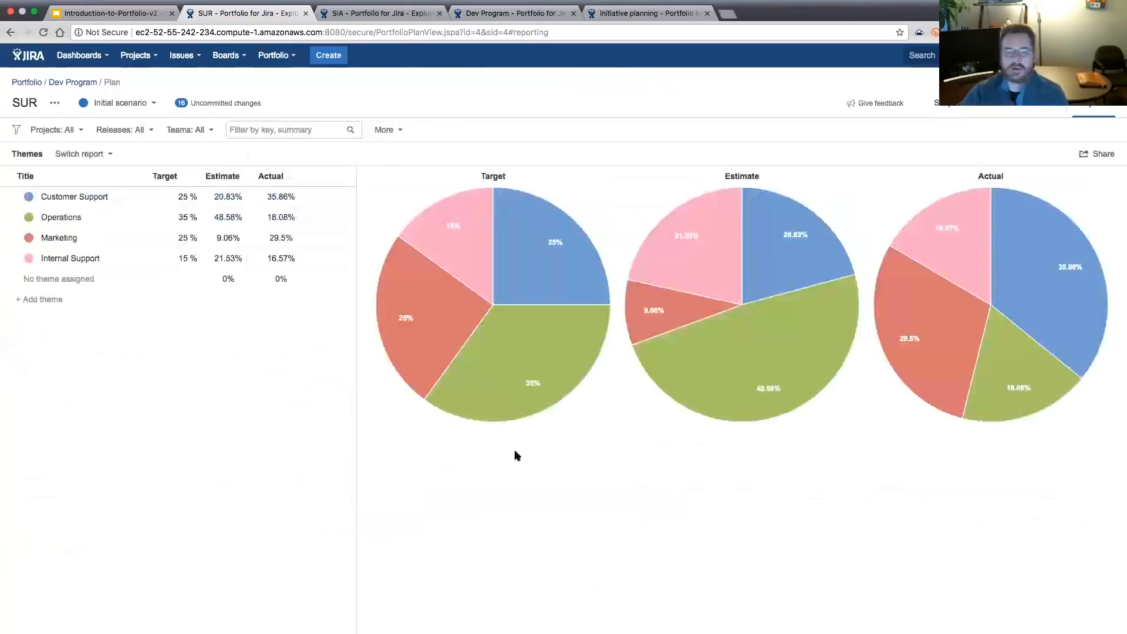
# Show the SUR plan's Dependencies report and examine the Dependencies report of the Initiative planning plan.
pyautogui.click(110, 157)
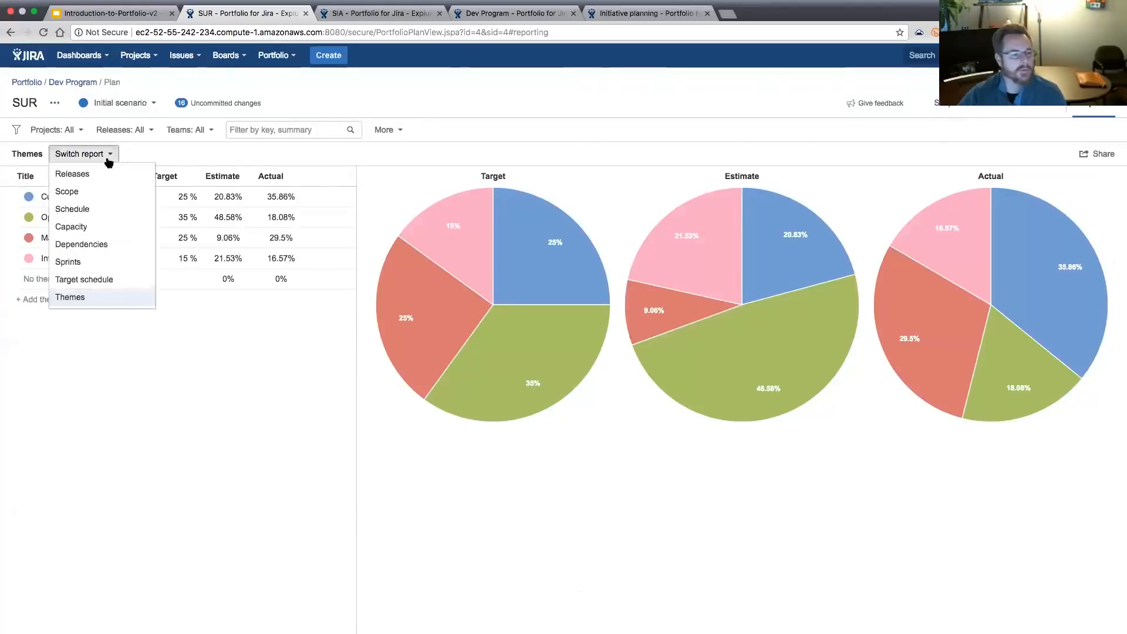
pyautogui.click(96, 249)
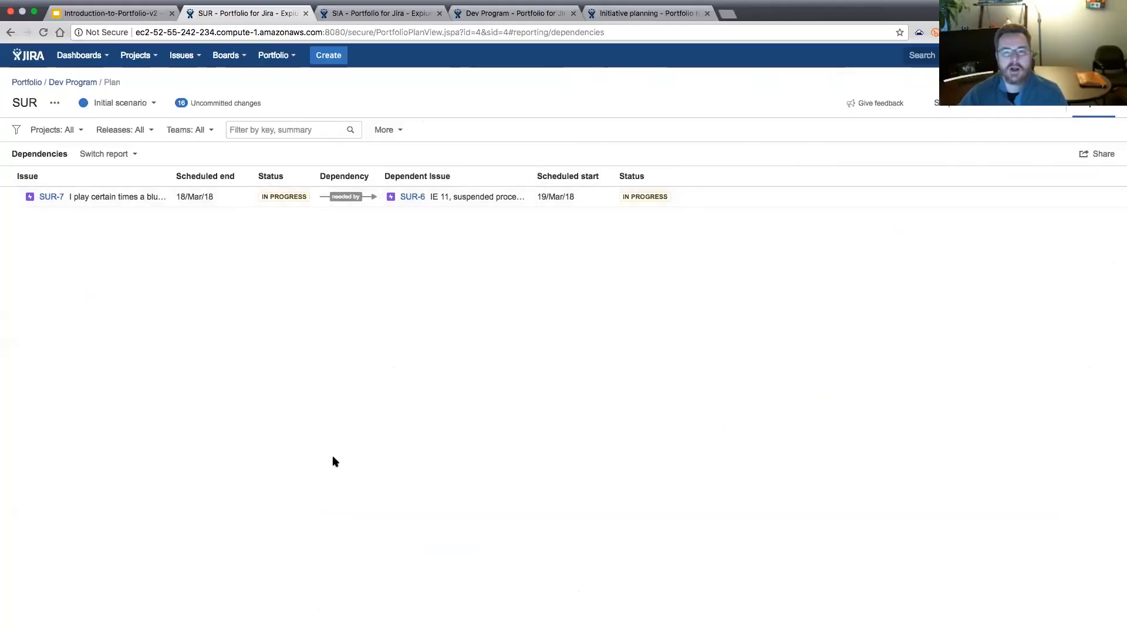
pyautogui.click(654, 26)
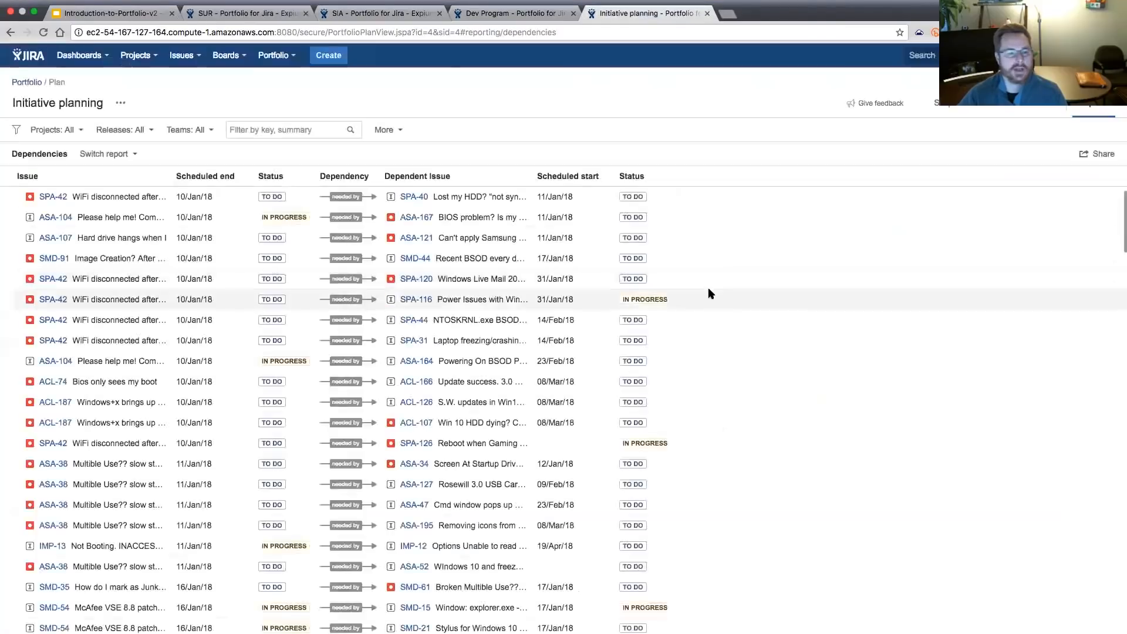
pyautogui.scroll(-10, 229, 301)
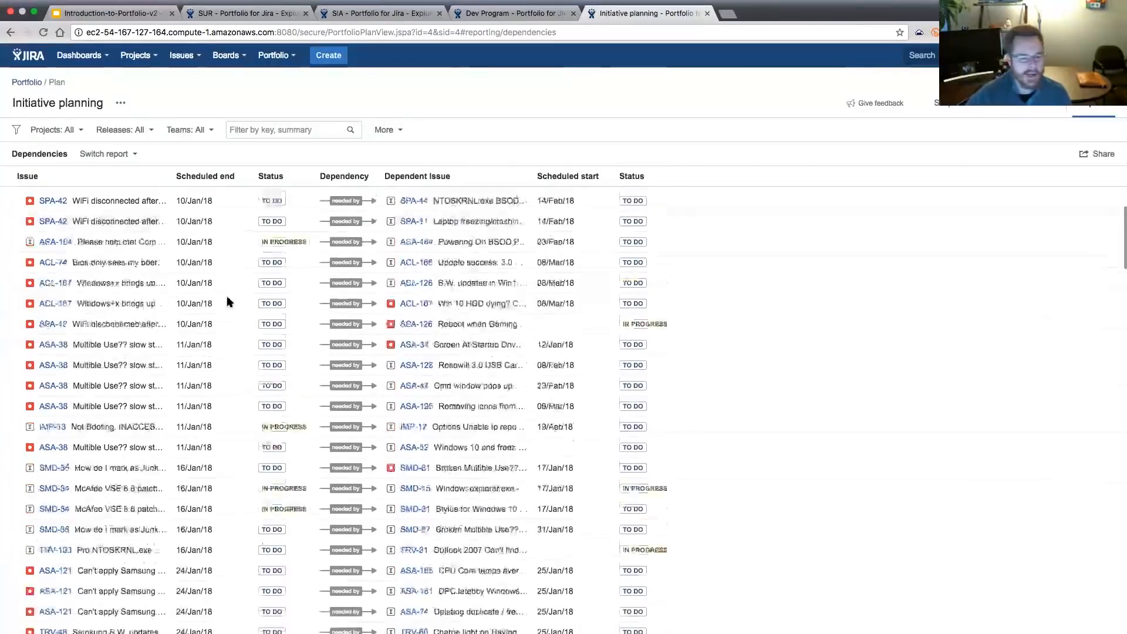
pyautogui.scroll(-15, 229, 301)
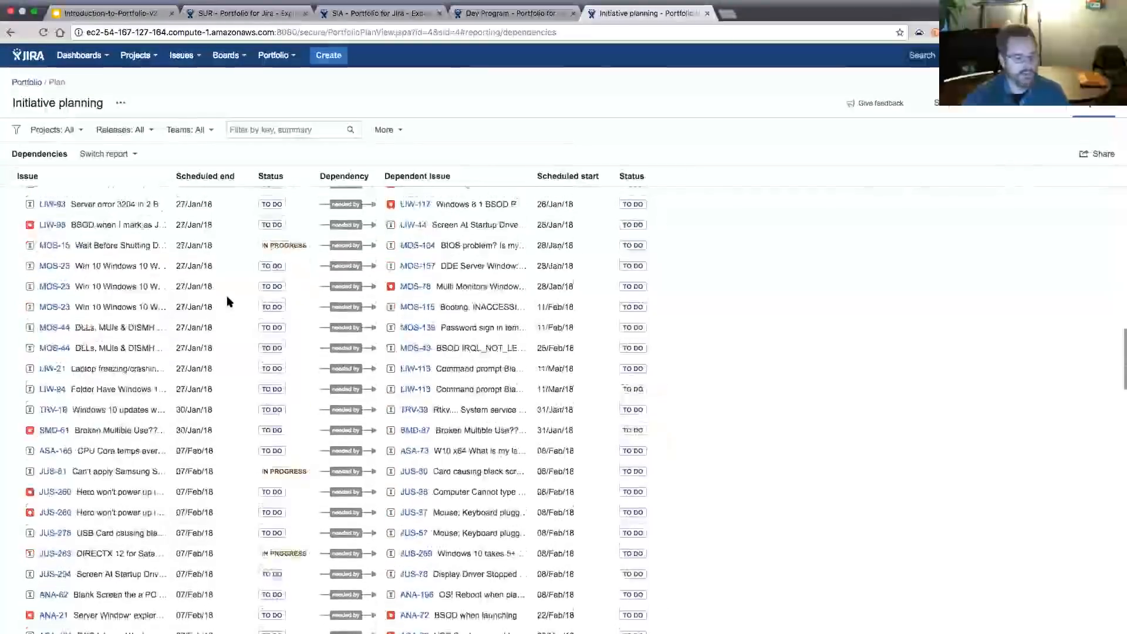
pyautogui.scroll(-15, 229, 302)
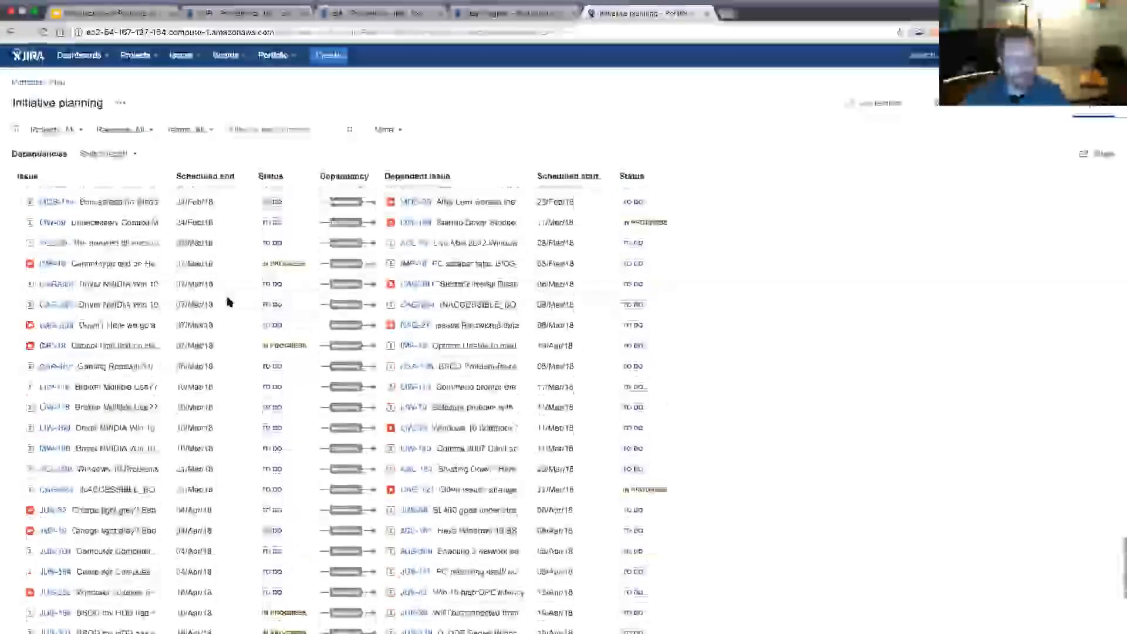
pyautogui.scroll(20, 228, 301)
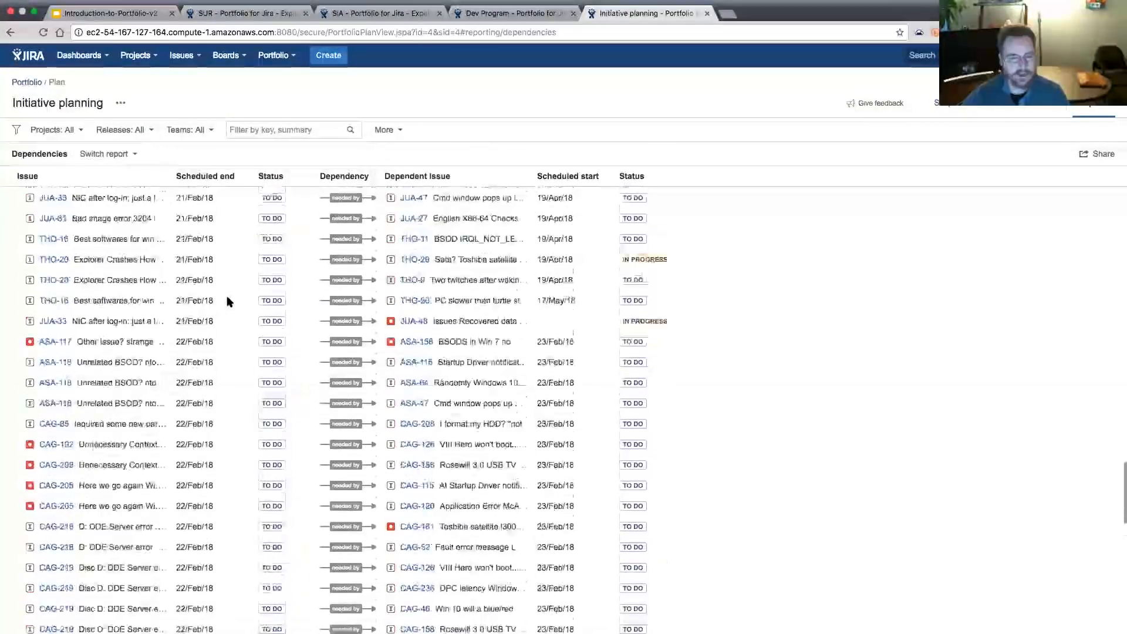
pyautogui.scroll(5, 229, 301)
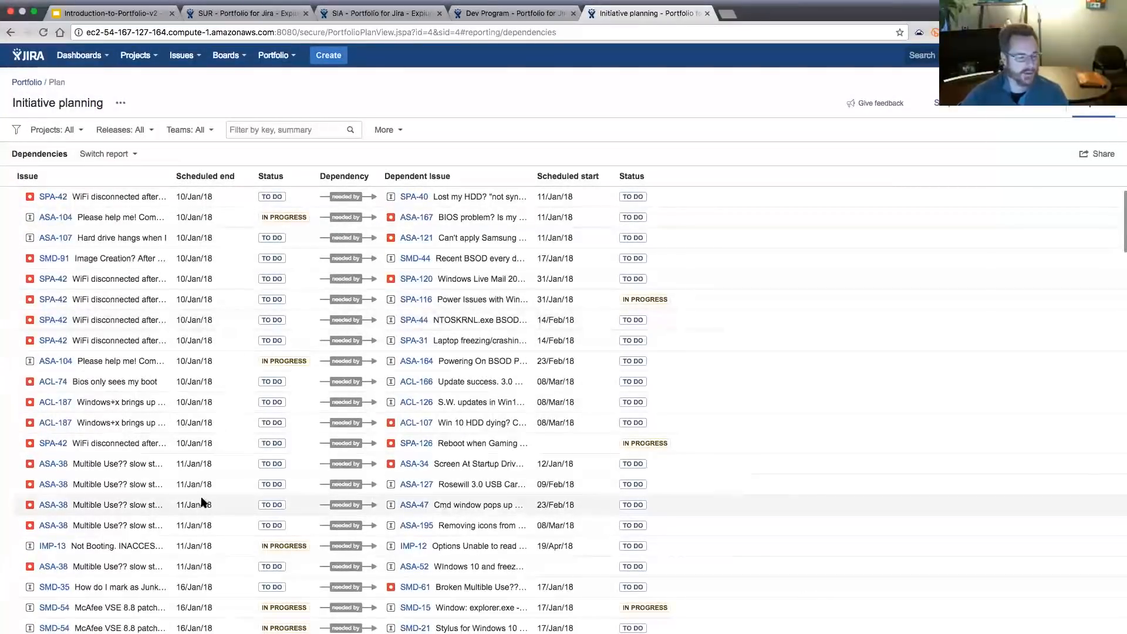
# Return to the SUR plan's scope and review its uncommitted changes, deselecting SUR-1 and SUR-65 and leaving without committing.
pyautogui.click(239, 24)
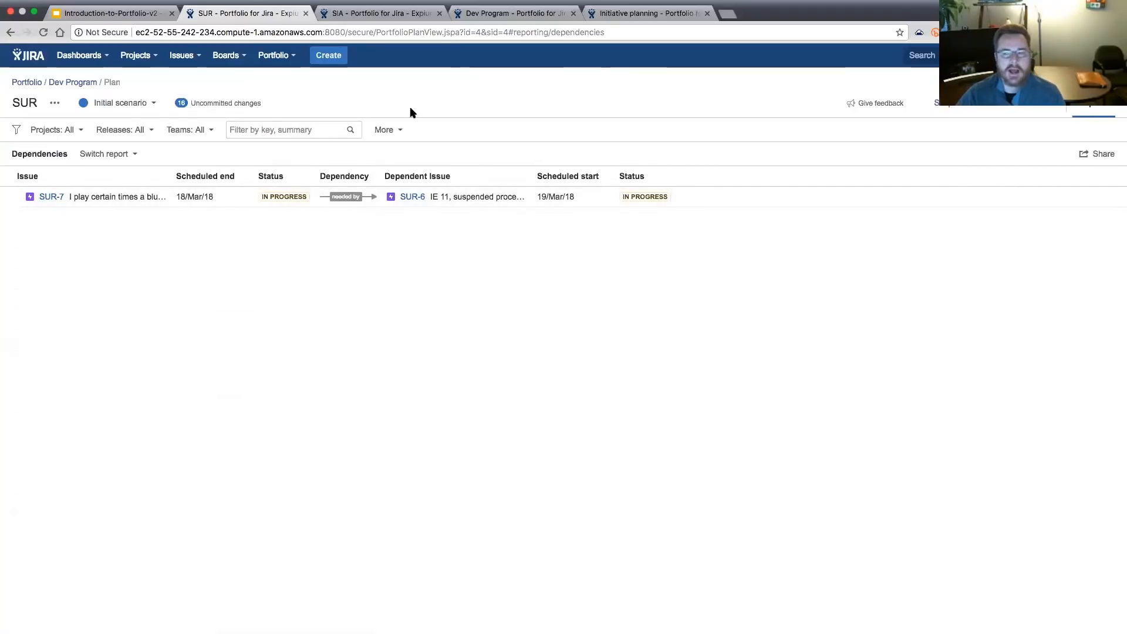
pyautogui.click(947, 106)
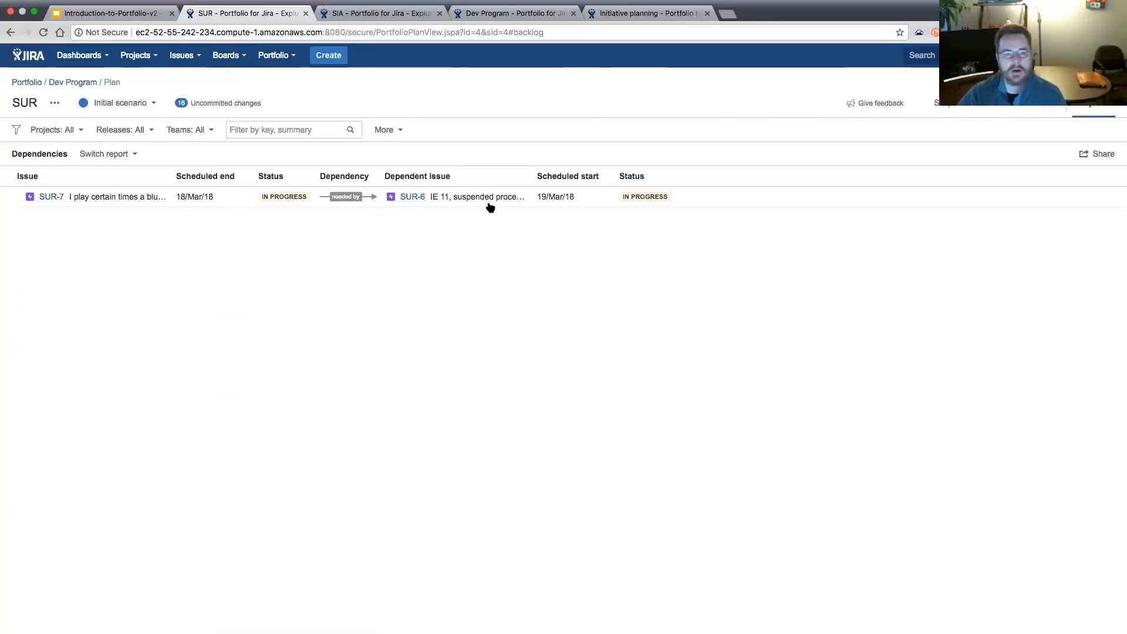
pyautogui.click(232, 104)
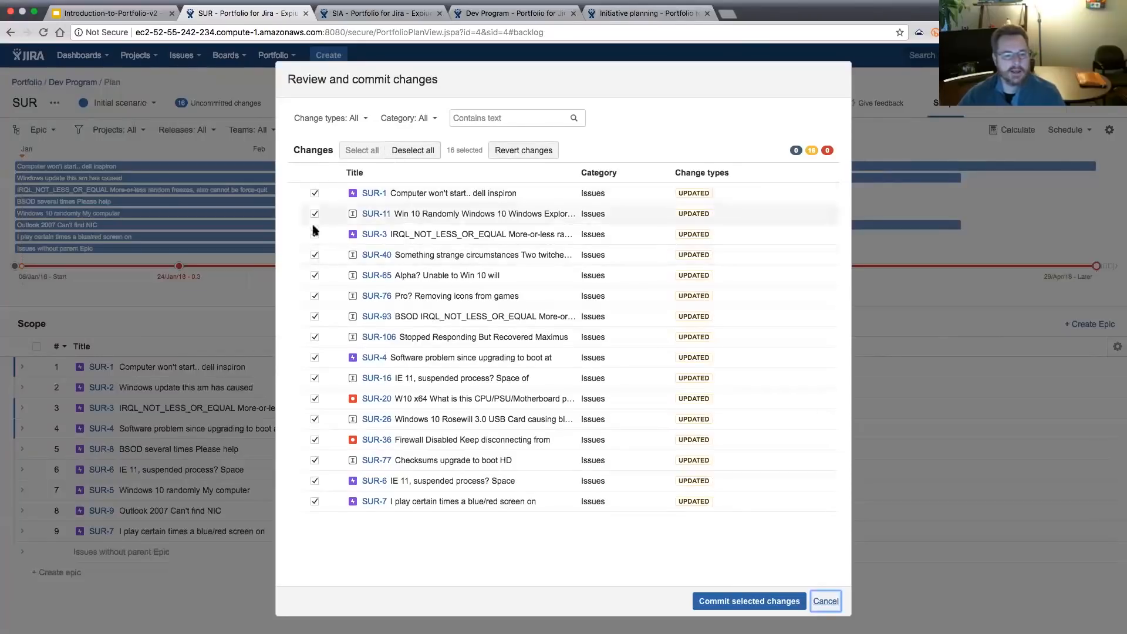
pyautogui.click(315, 196)
pyautogui.click(315, 277)
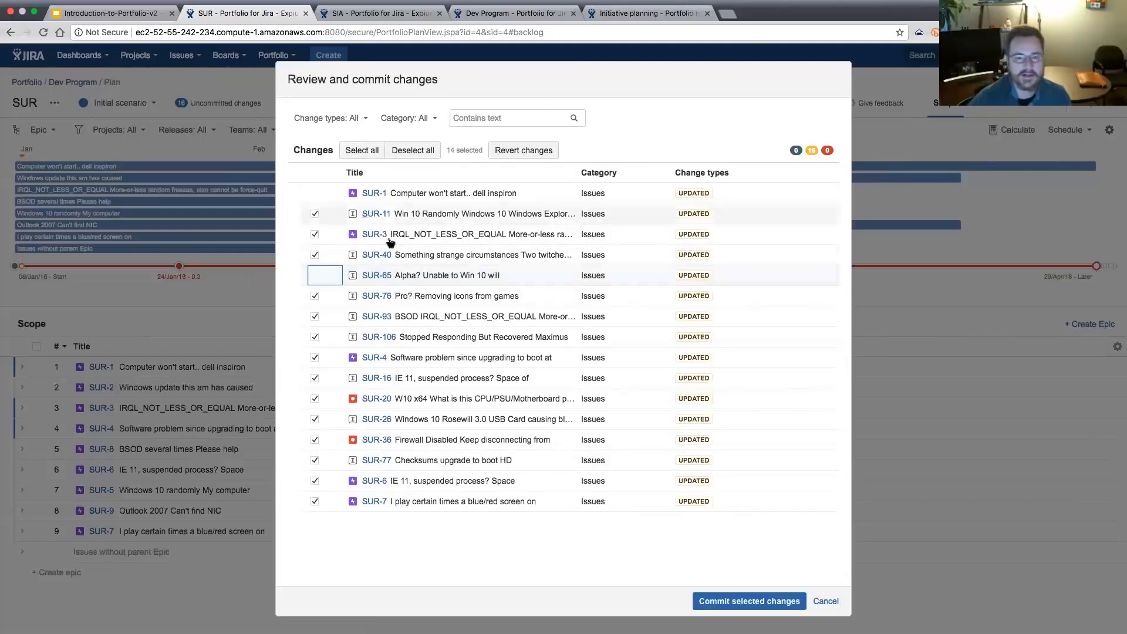
pyautogui.click(826, 602)
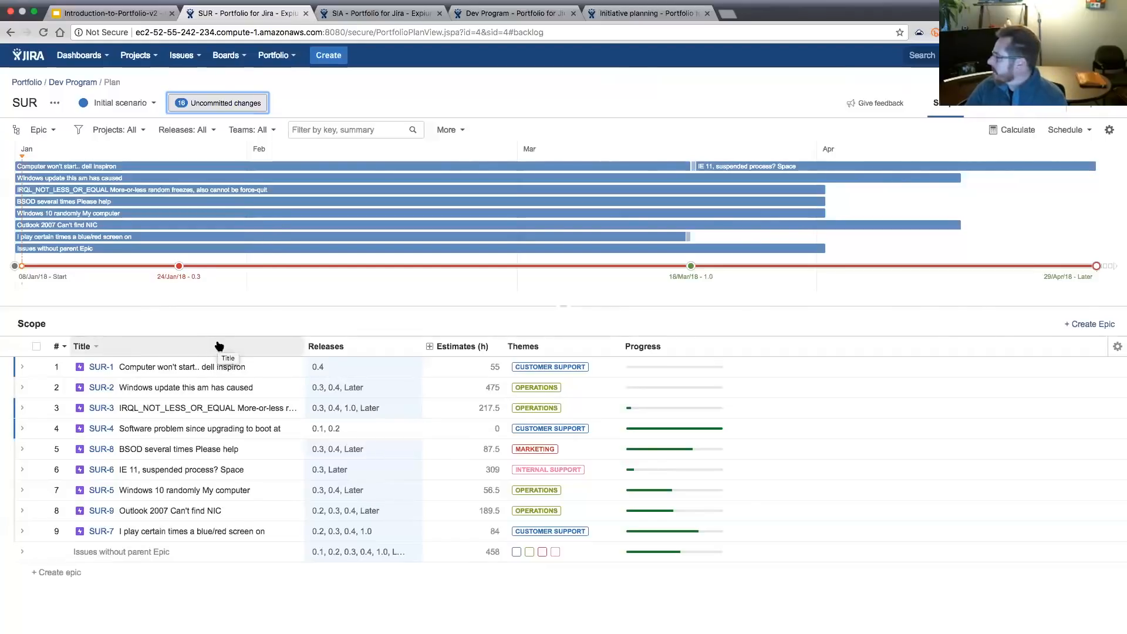
# View the scenarios in the SUR plan's configuration and return to the plan.
pyautogui.click(59, 104)
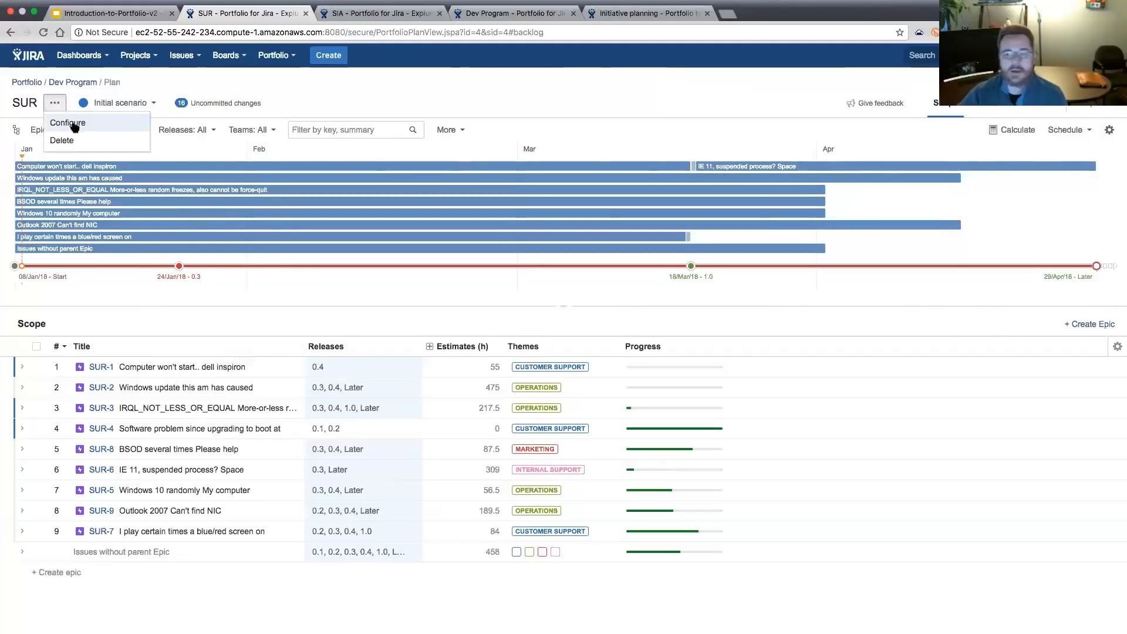
pyautogui.click(73, 123)
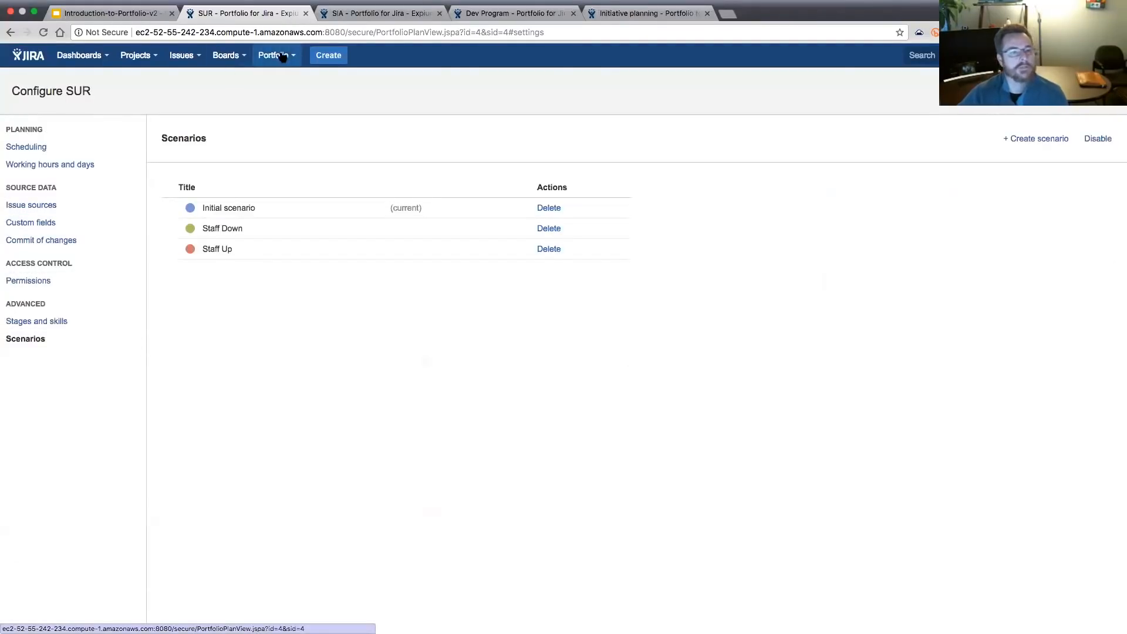
pyautogui.click(10, 33)
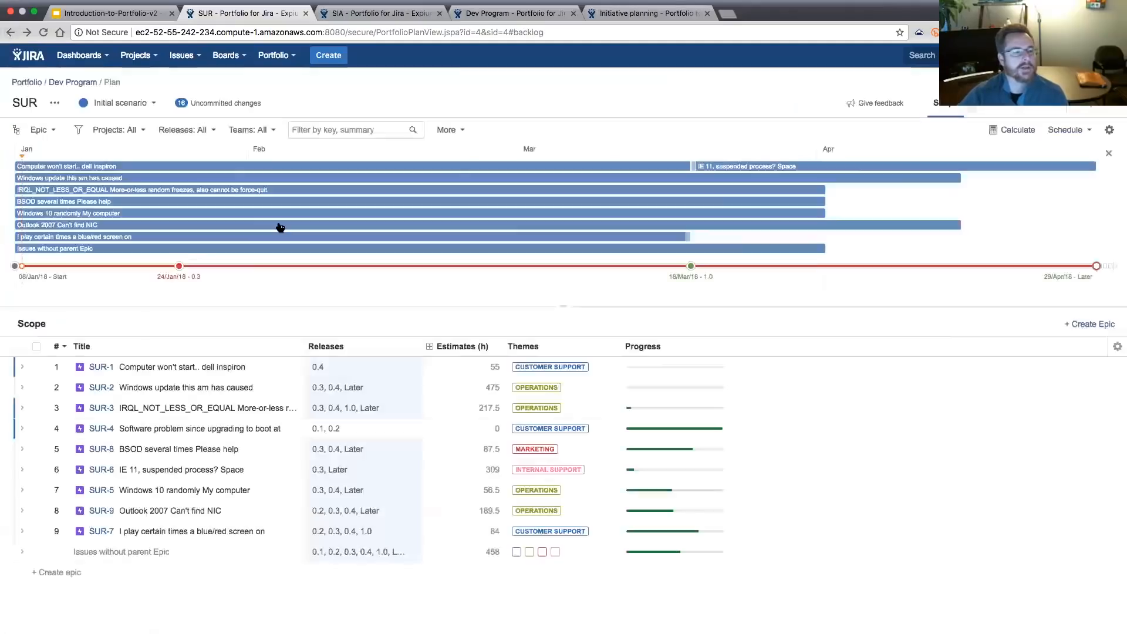
# Open the shared teams management and examine the members and weekly hours of SUR Team.
pyautogui.click(297, 56)
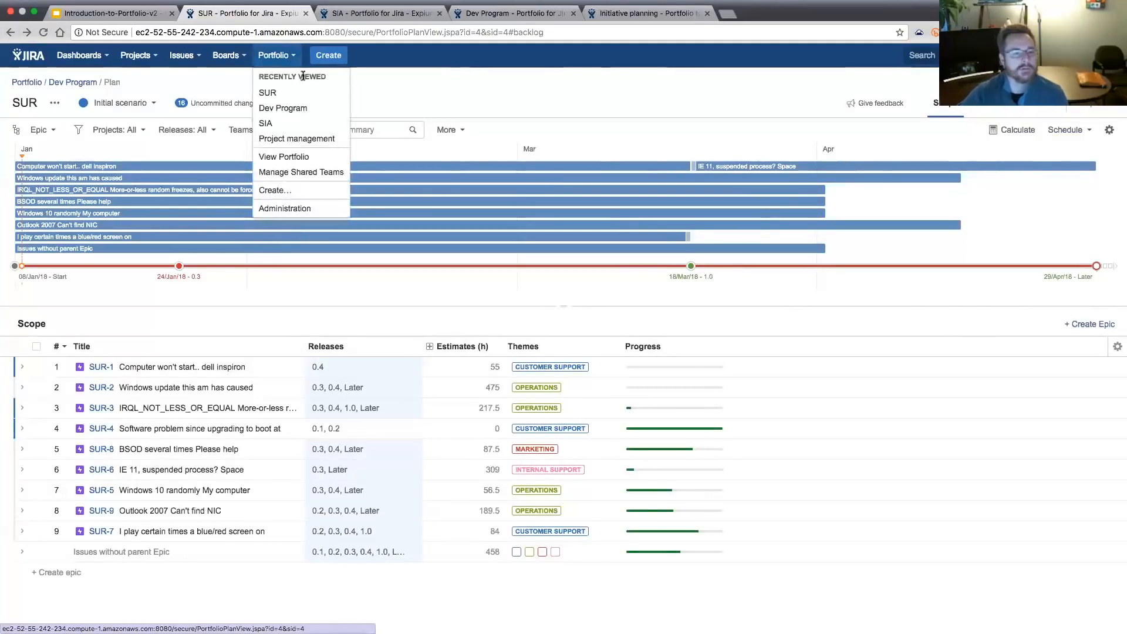
pyautogui.click(306, 171)
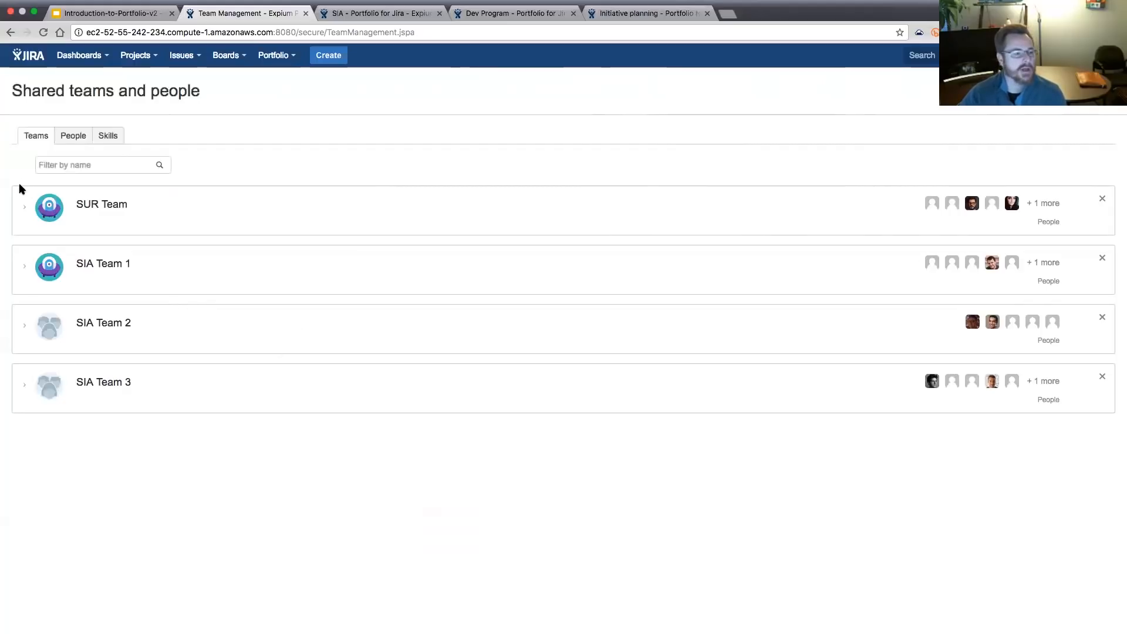
pyautogui.click(23, 208)
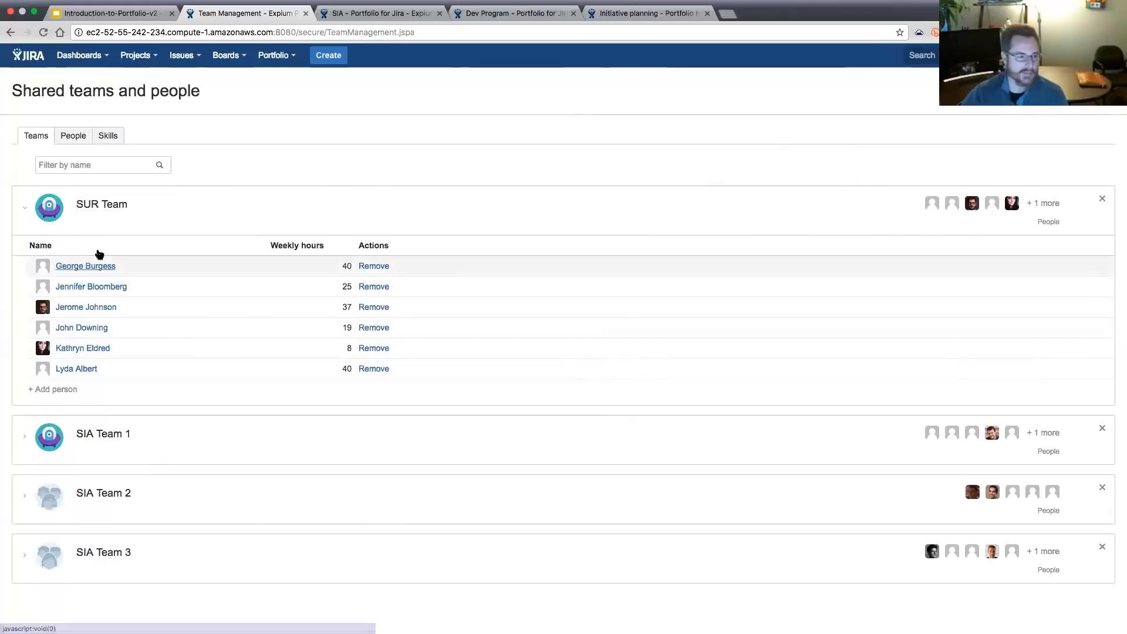
pyautogui.click(27, 210)
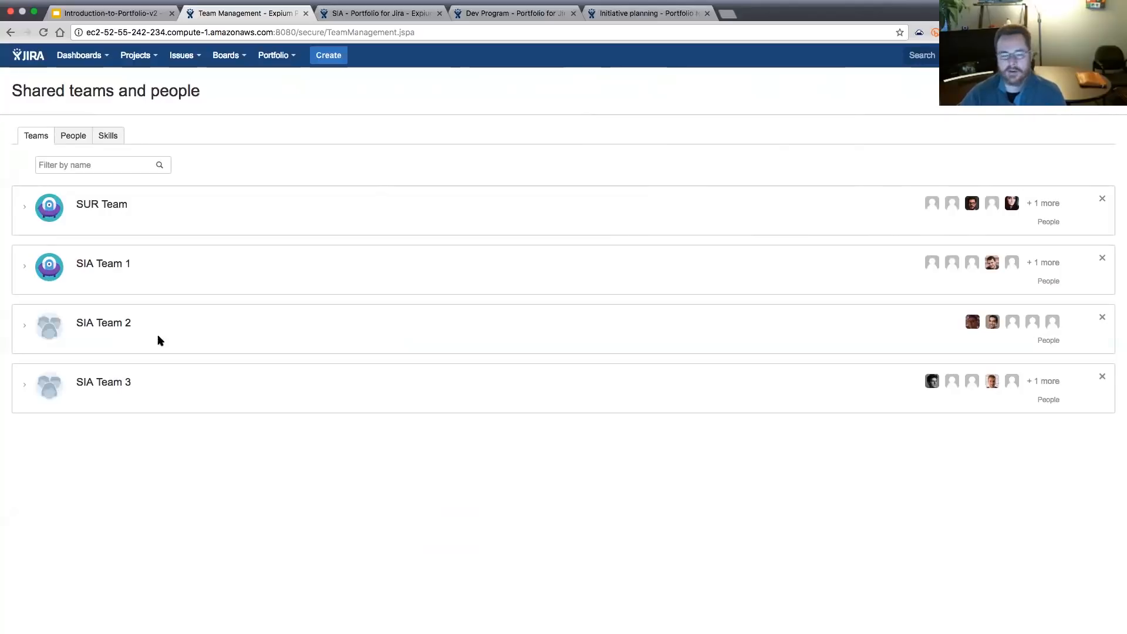
pyautogui.click(26, 210)
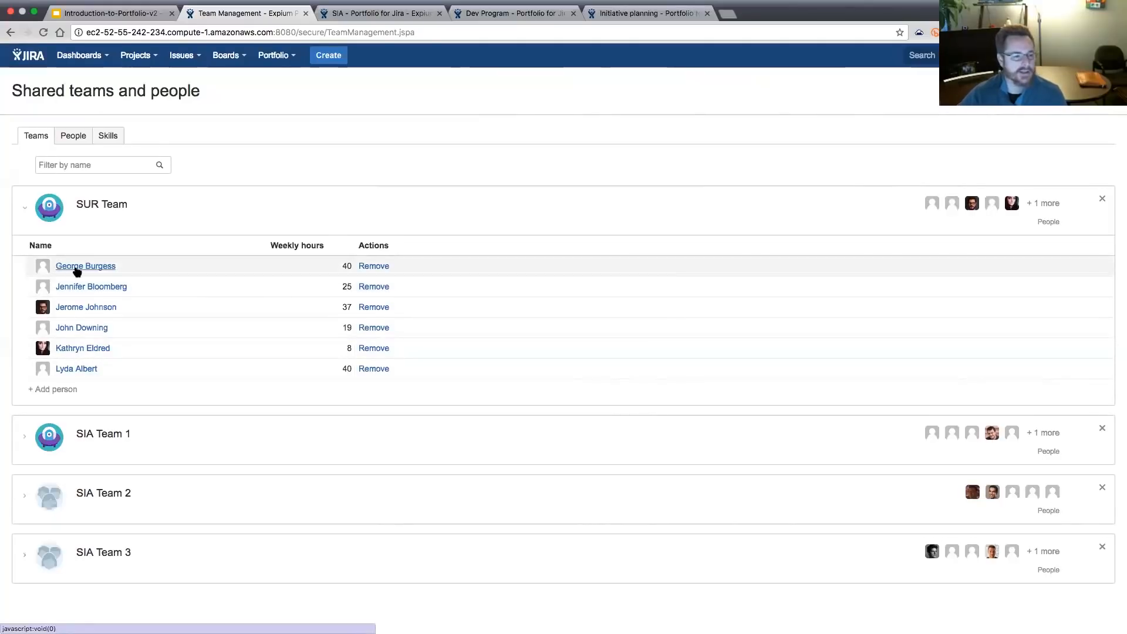
# Examine the list of shared people with their user names and email addresses.
pyautogui.click(73, 136)
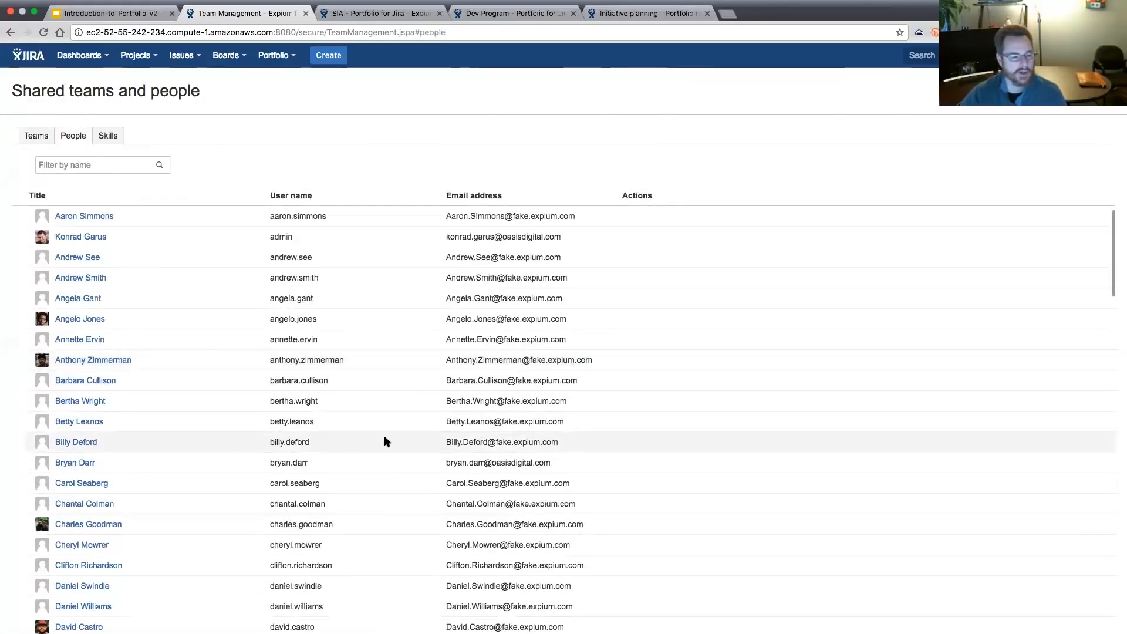
pyautogui.scroll(-3, 384, 441)
pyautogui.scroll(-3, 384, 438)
pyautogui.scroll(4, 385, 437)
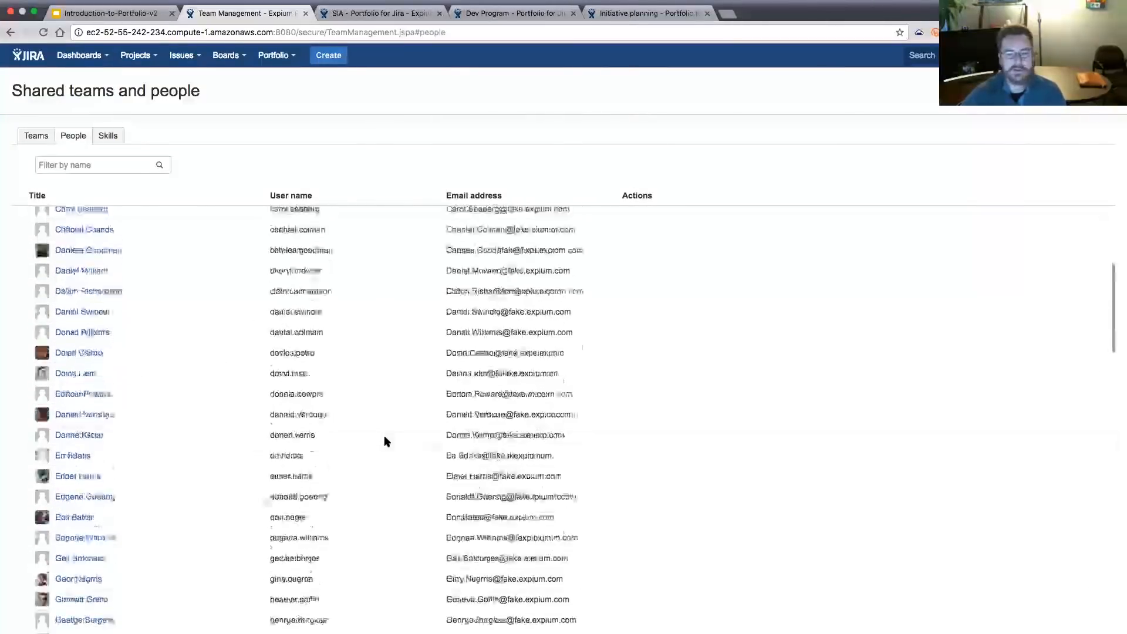
pyautogui.scroll(-9, 384, 437)
pyautogui.scroll(-8, 594, 284)
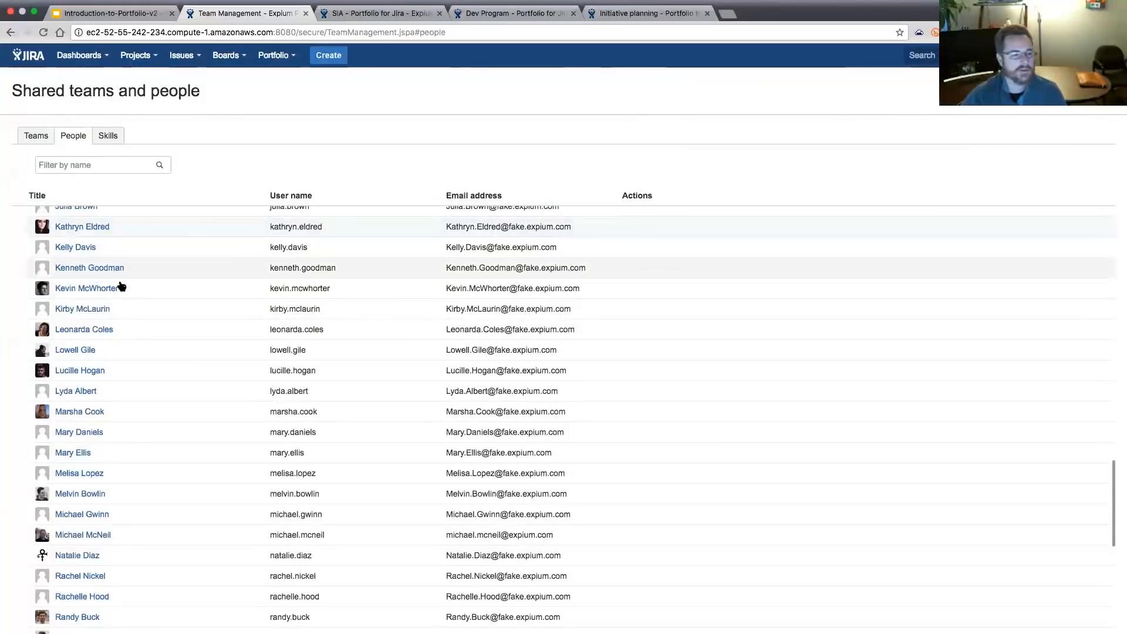
pyautogui.scroll(8, 134, 339)
pyautogui.scroll(15, 133, 339)
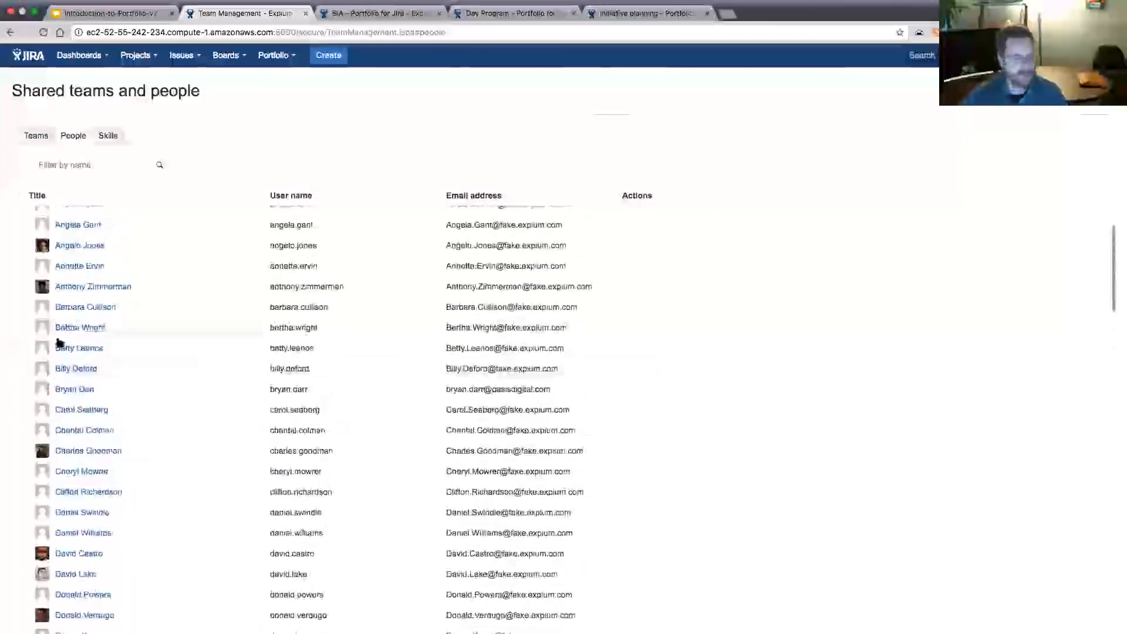
pyautogui.scroll(3, 146, 270)
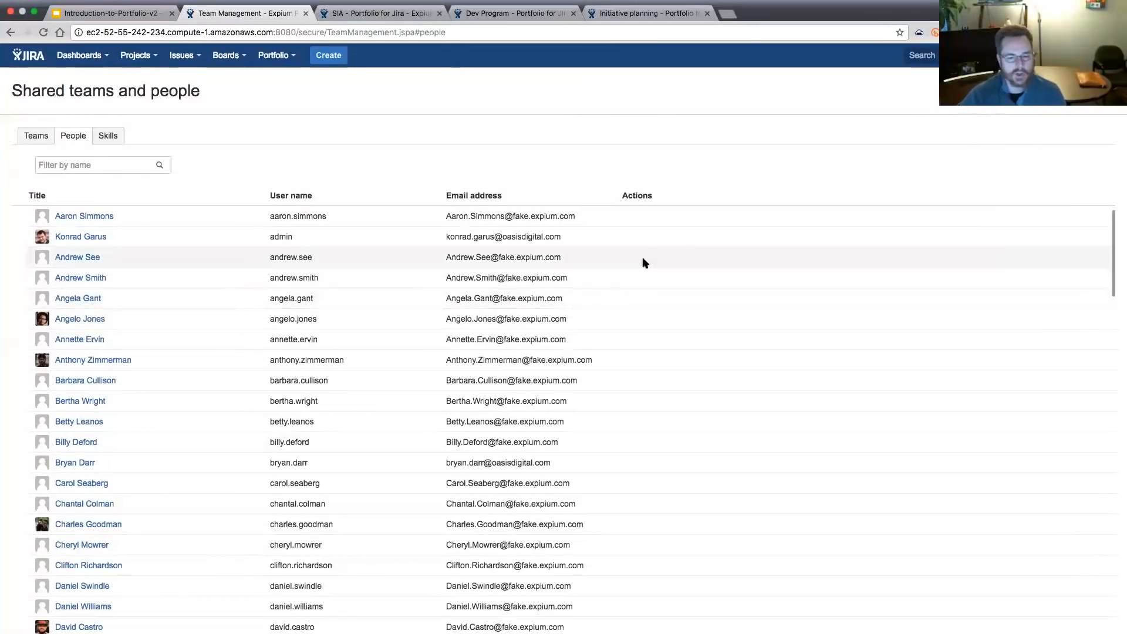
# View the shared skills list, and return to the shared teams to show SUR Team's members again.
pyautogui.click(106, 141)
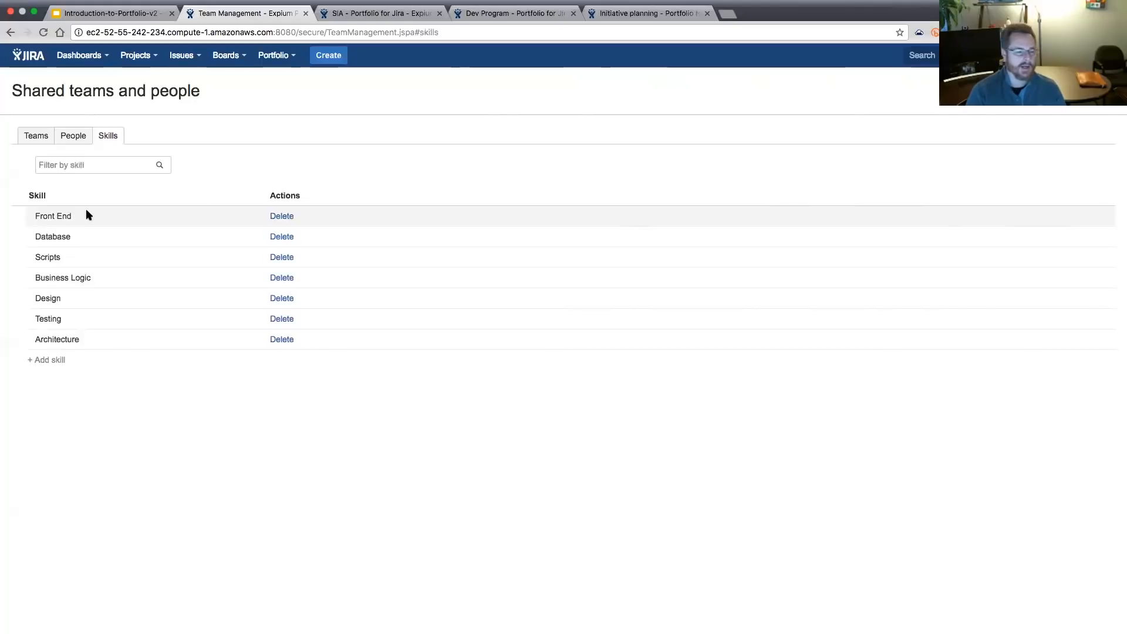
pyautogui.click(75, 136)
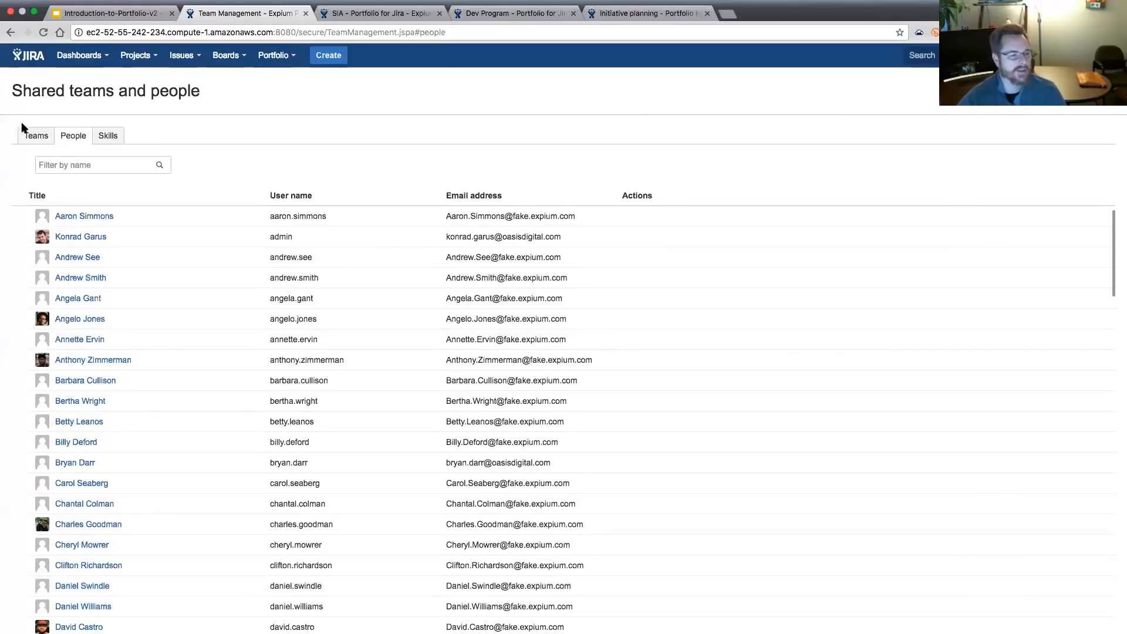
pyautogui.click(41, 139)
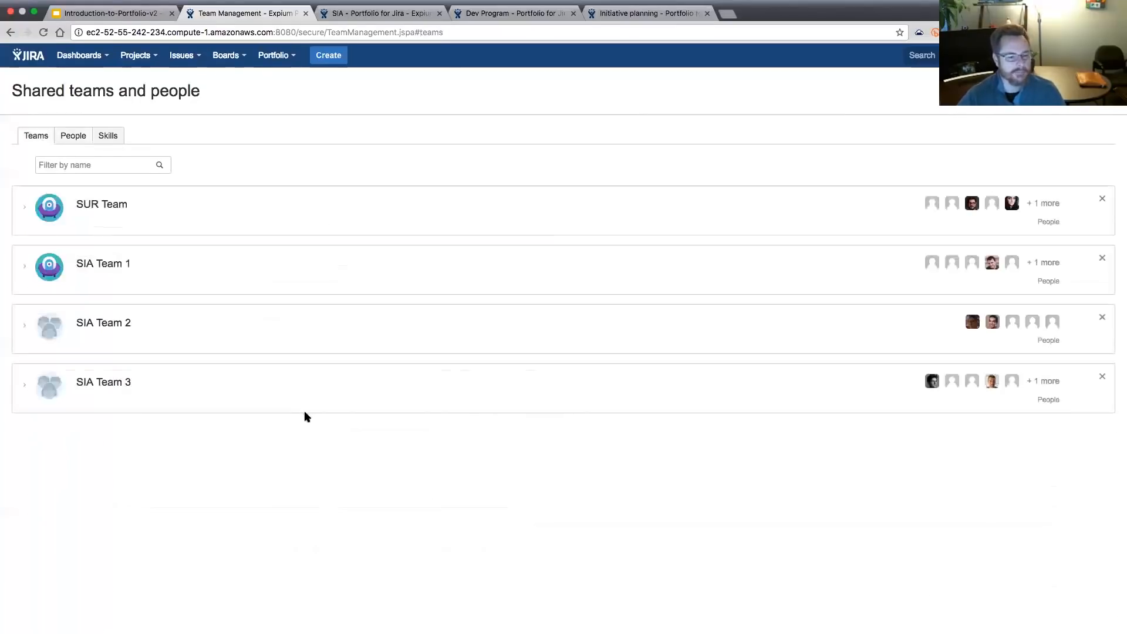
pyautogui.click(28, 209)
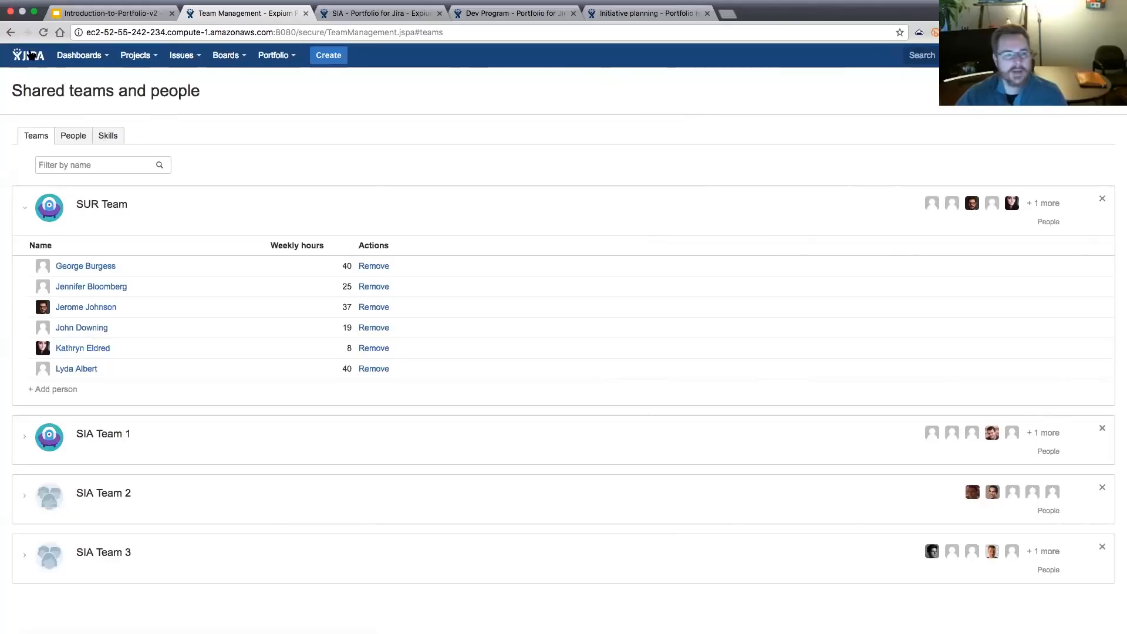
# Open the SUR plan's teams and show SUR Team's members with the individual skills of the Implementation stage.
pyautogui.click(272, 55)
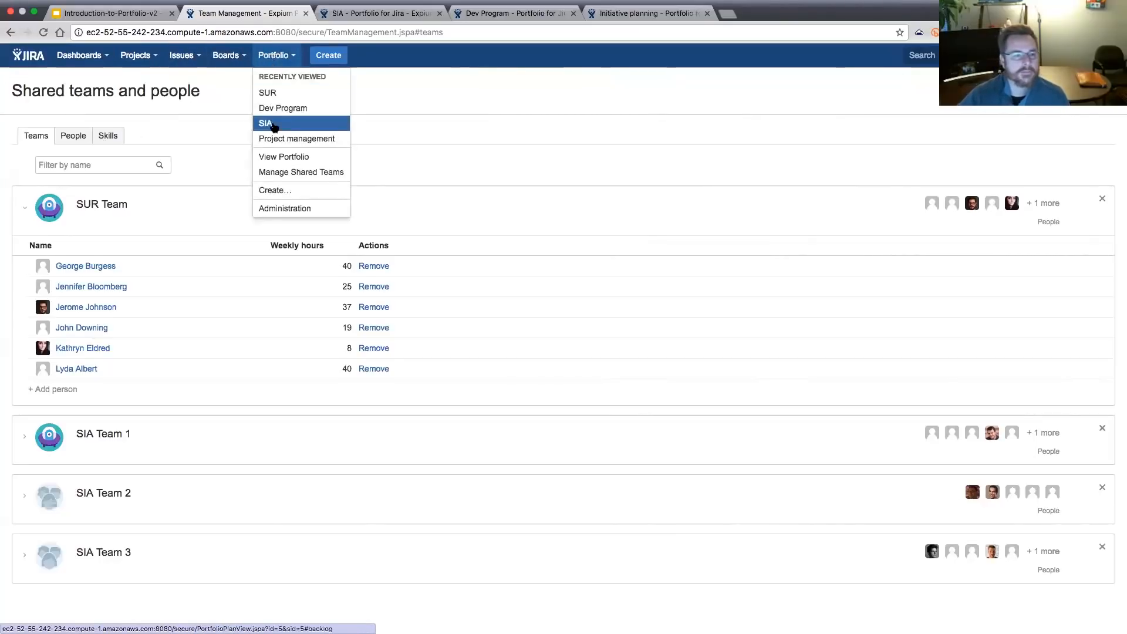
pyautogui.click(267, 92)
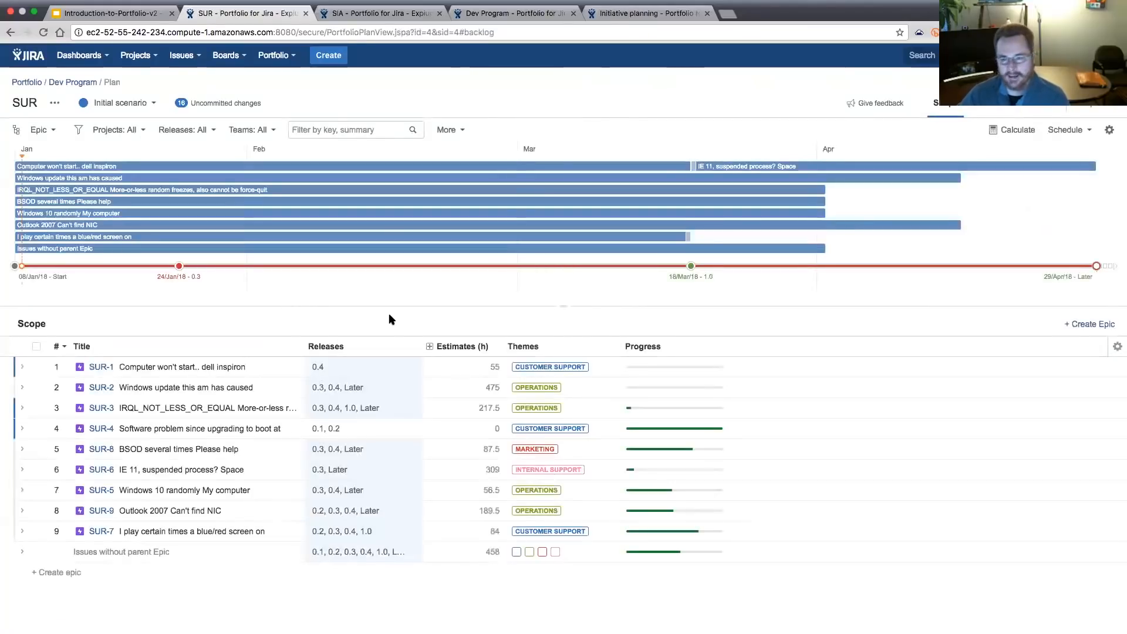
pyautogui.click(983, 112)
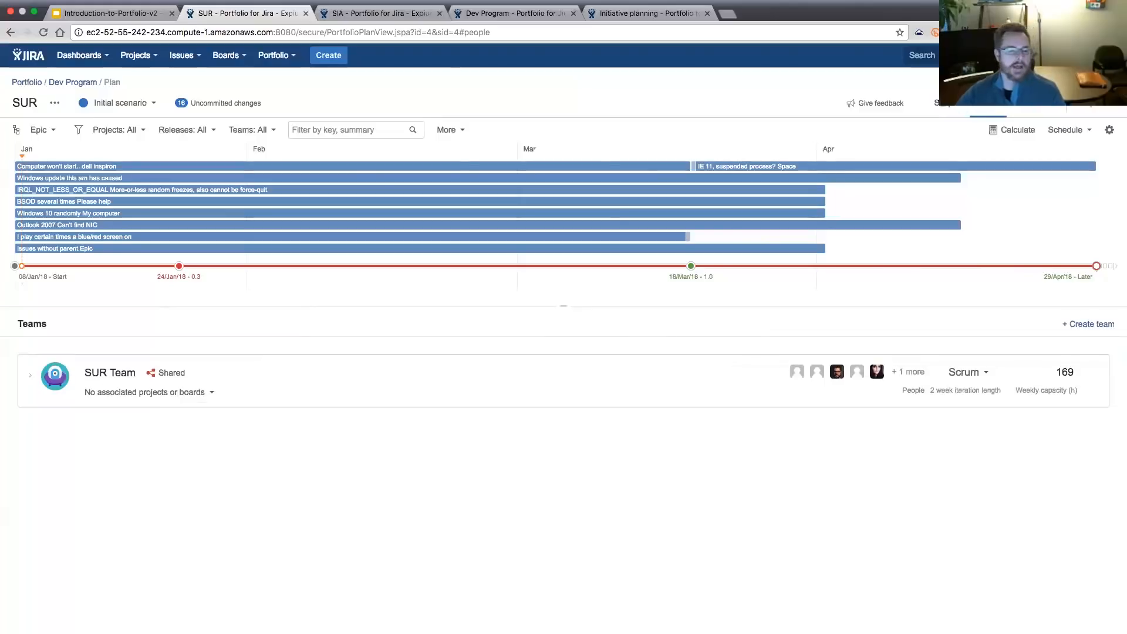
pyautogui.click(30, 380)
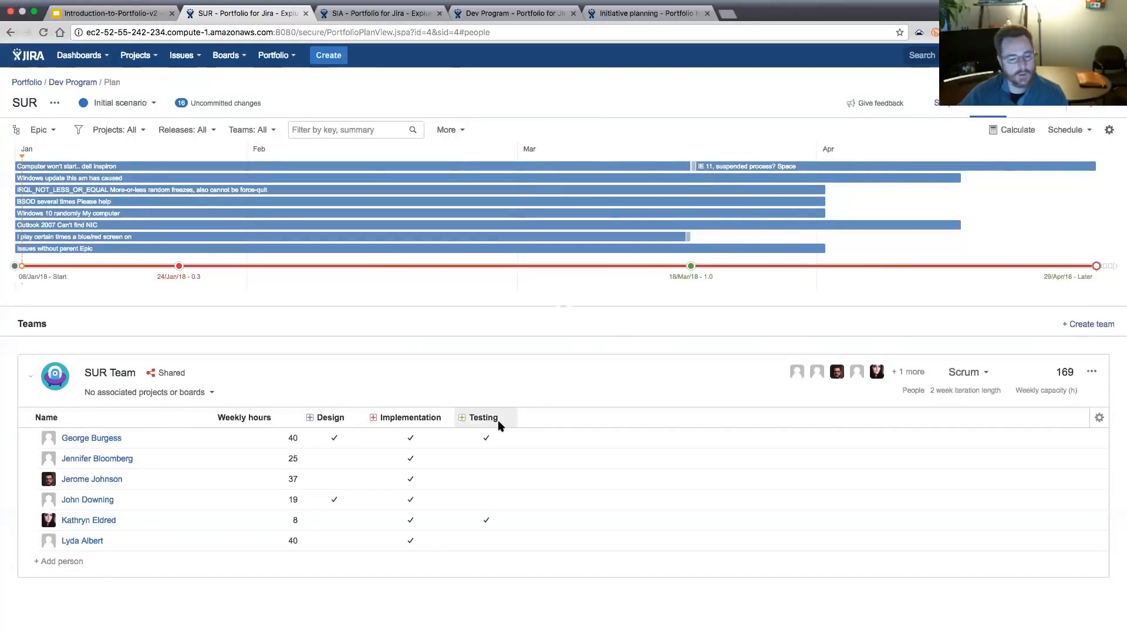
pyautogui.click(374, 417)
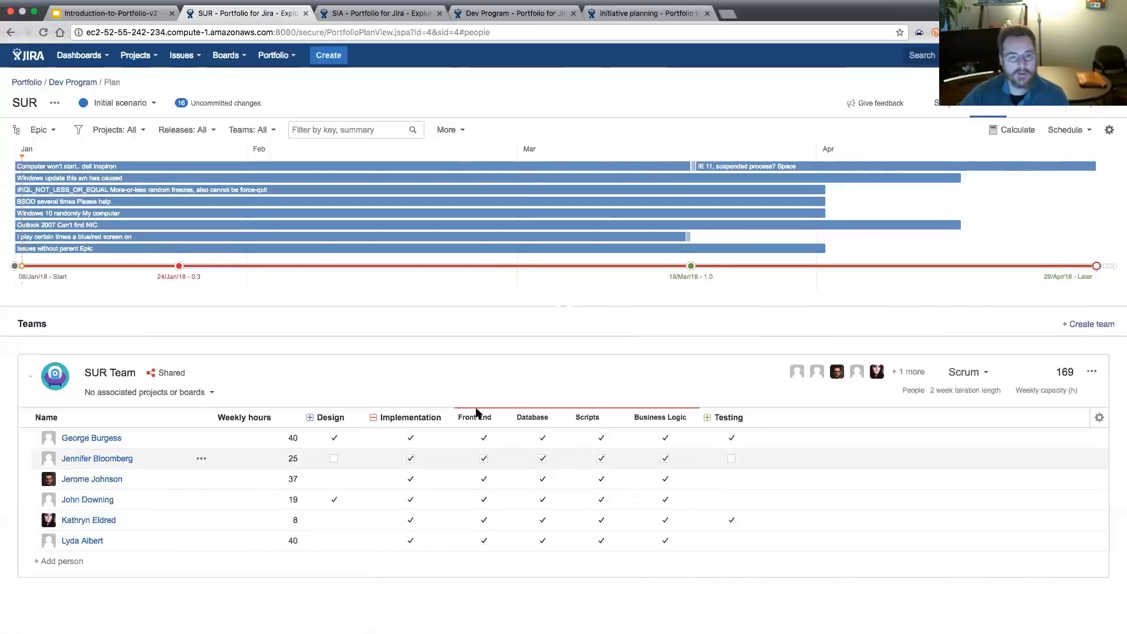
# Open the SIA plan's teams and show SIA Team 1's members with the individual skills of the Implementation stage.
pyautogui.click(375, 13)
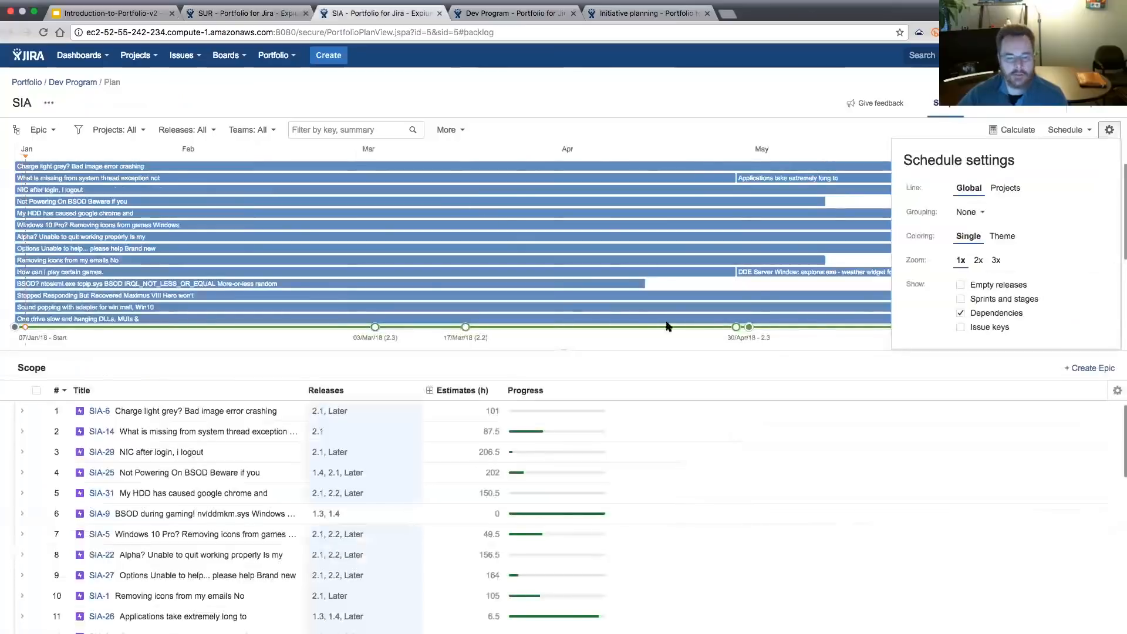
pyautogui.click(992, 106)
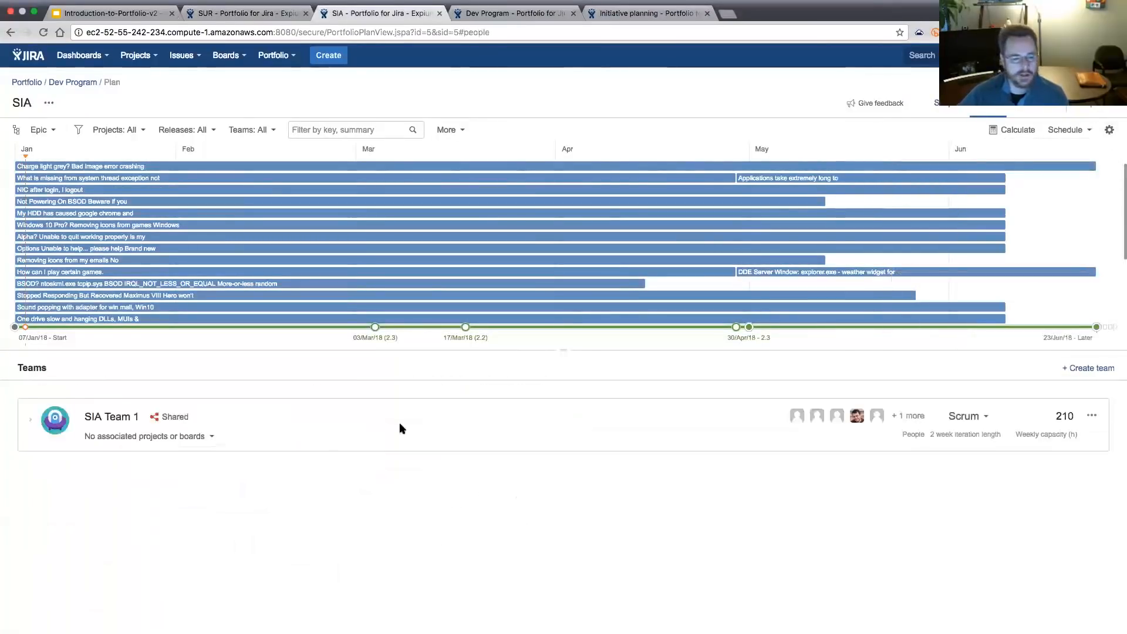
pyautogui.click(30, 420)
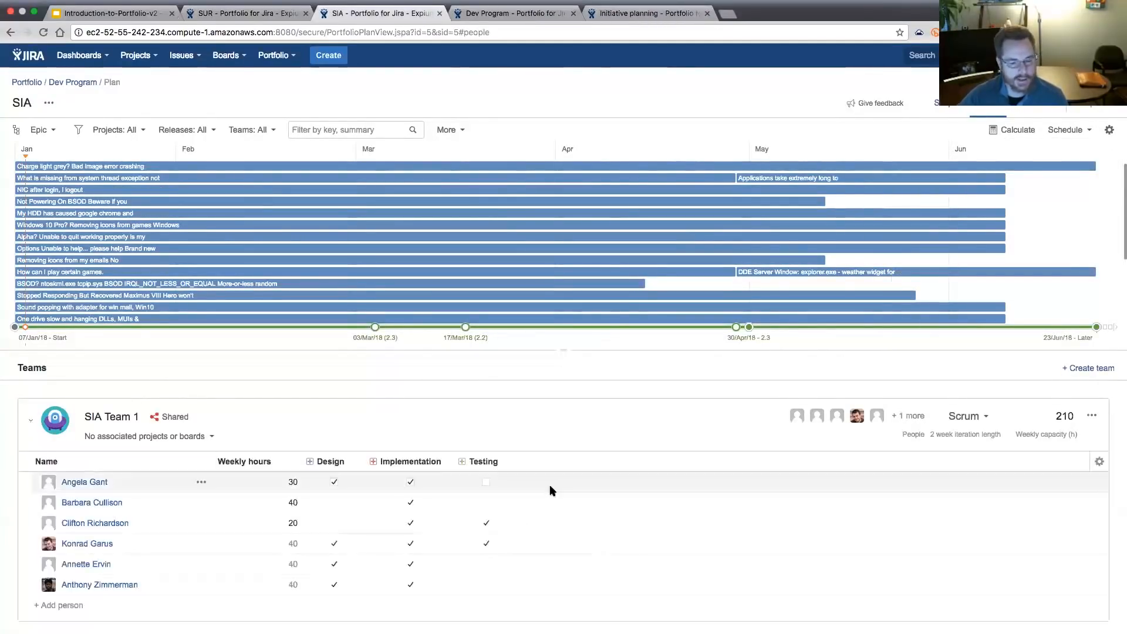
pyautogui.click(374, 463)
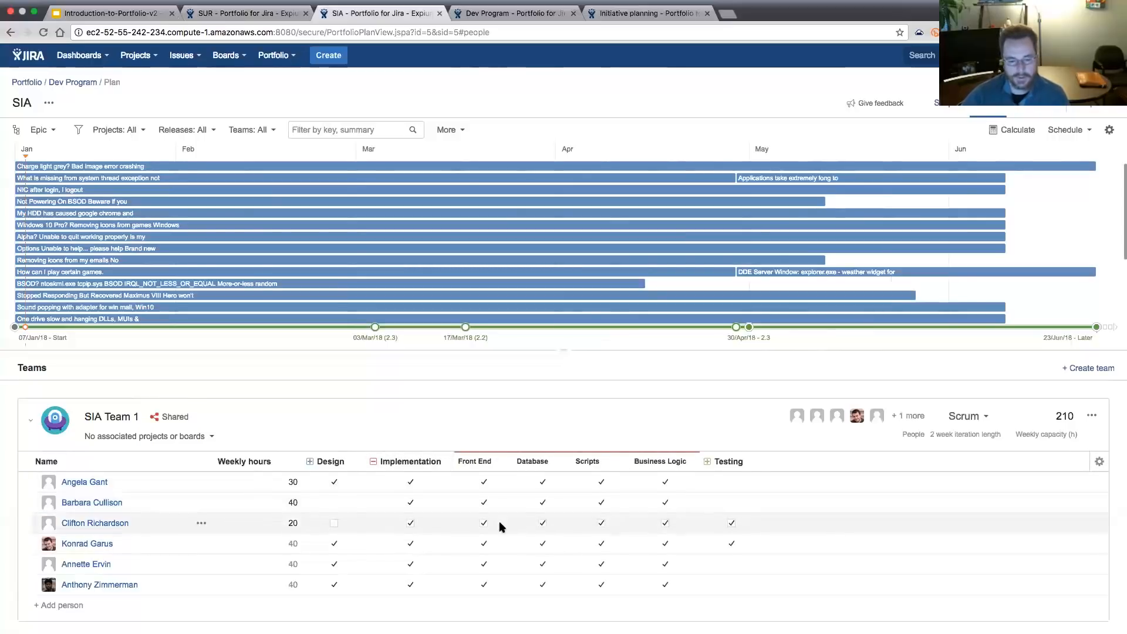
# In the SUR plan, remove Front End from SUR Team's second and third members, Business Logic from the fourth and fifth, and Database from the last.
pyautogui.click(247, 13)
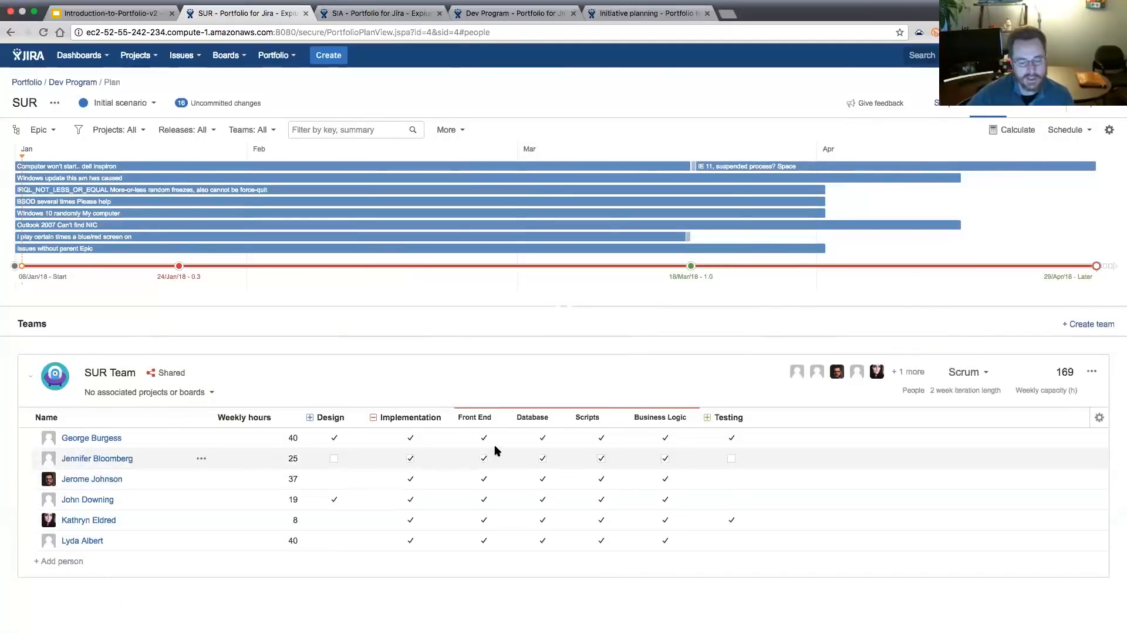
pyautogui.click(484, 459)
pyautogui.click(484, 479)
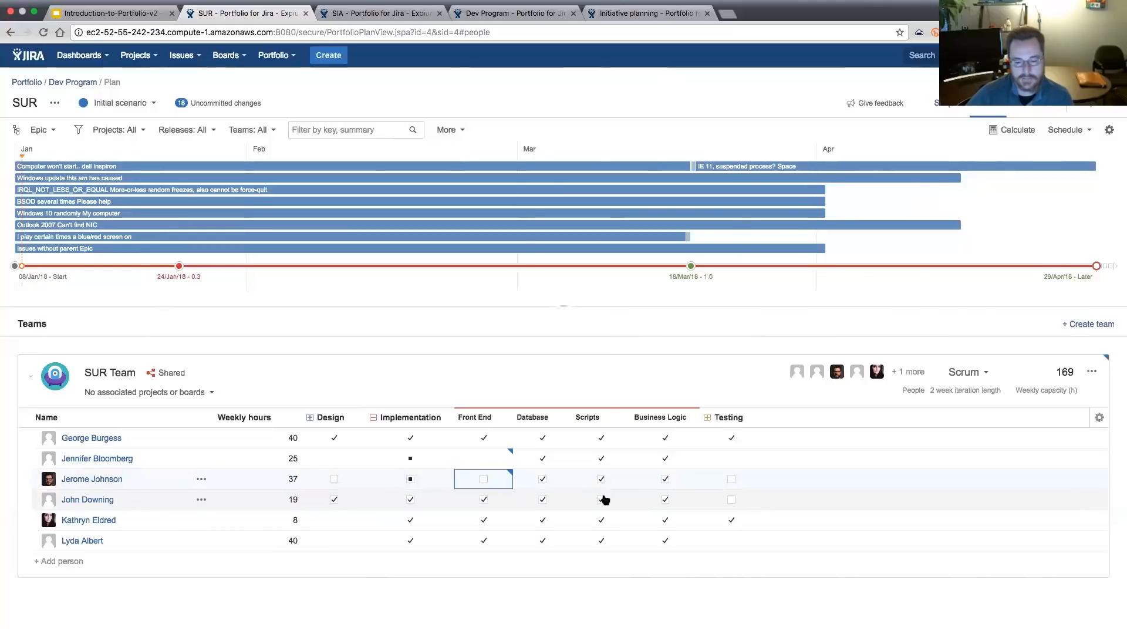
pyautogui.click(665, 500)
pyautogui.click(664, 520)
pyautogui.click(542, 541)
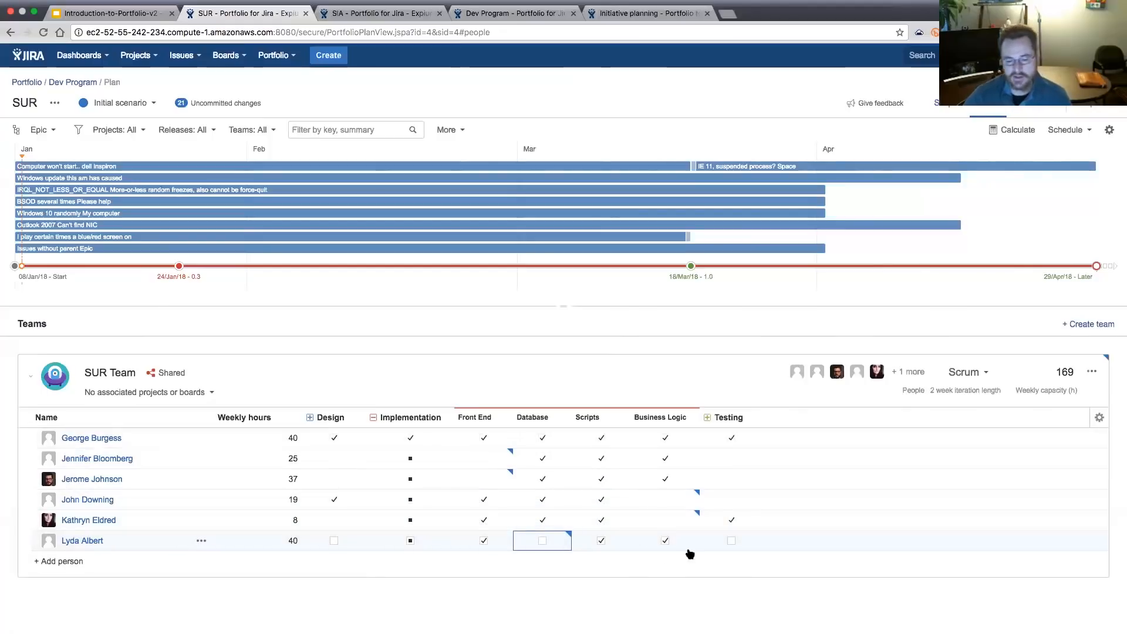
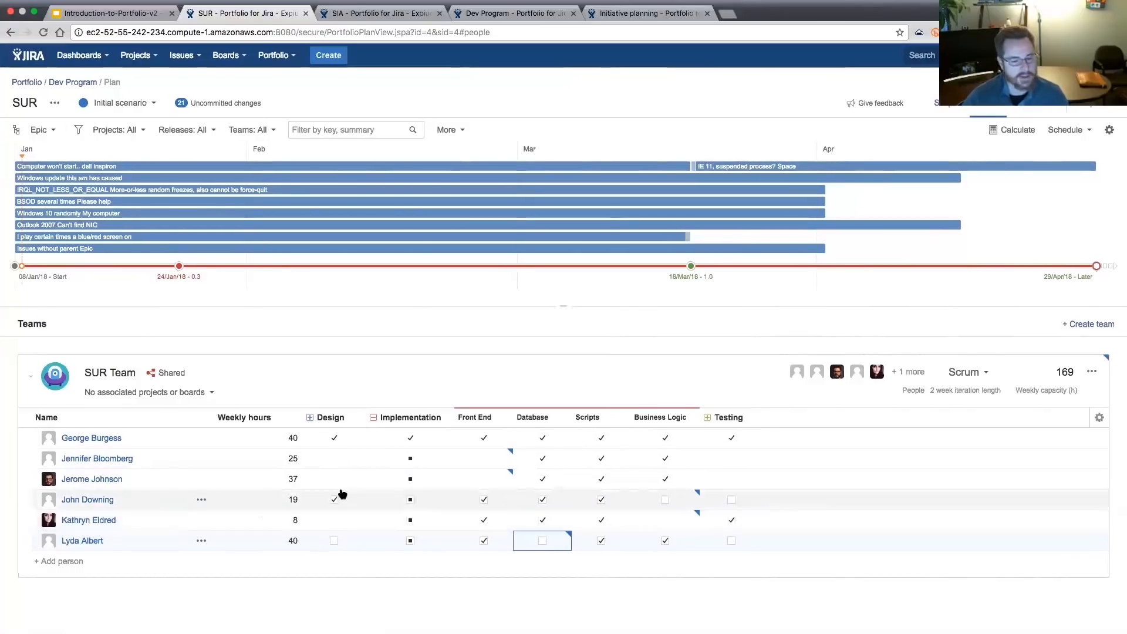
# Show the individual skills of SUR Team's Design stage and recalculate the plan's schedule.
pyautogui.click(310, 417)
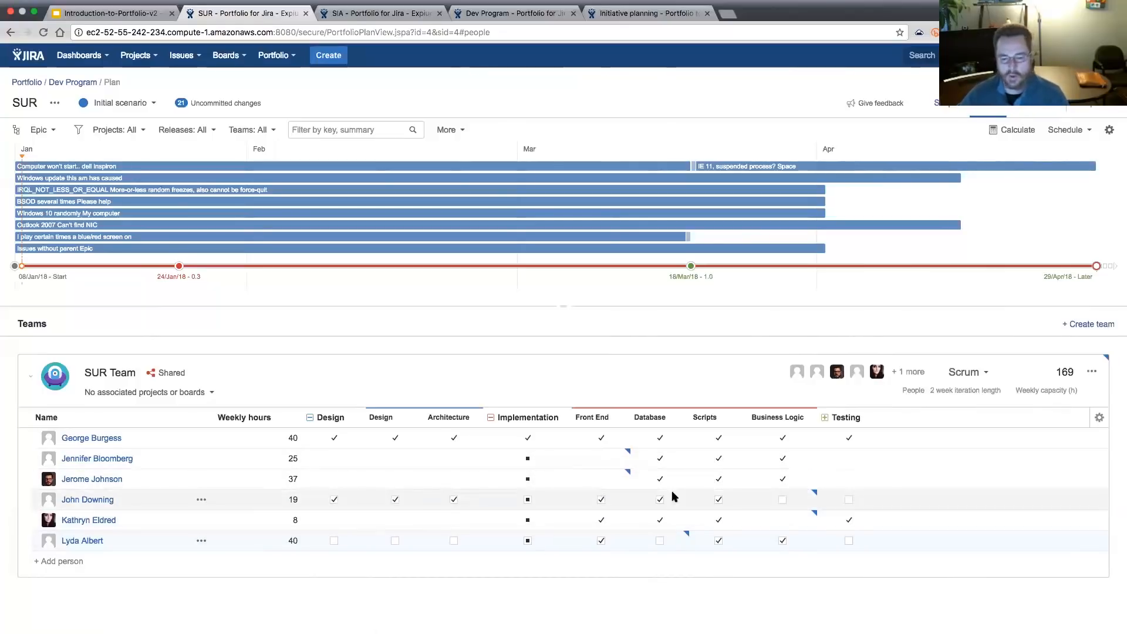
pyautogui.click(1018, 131)
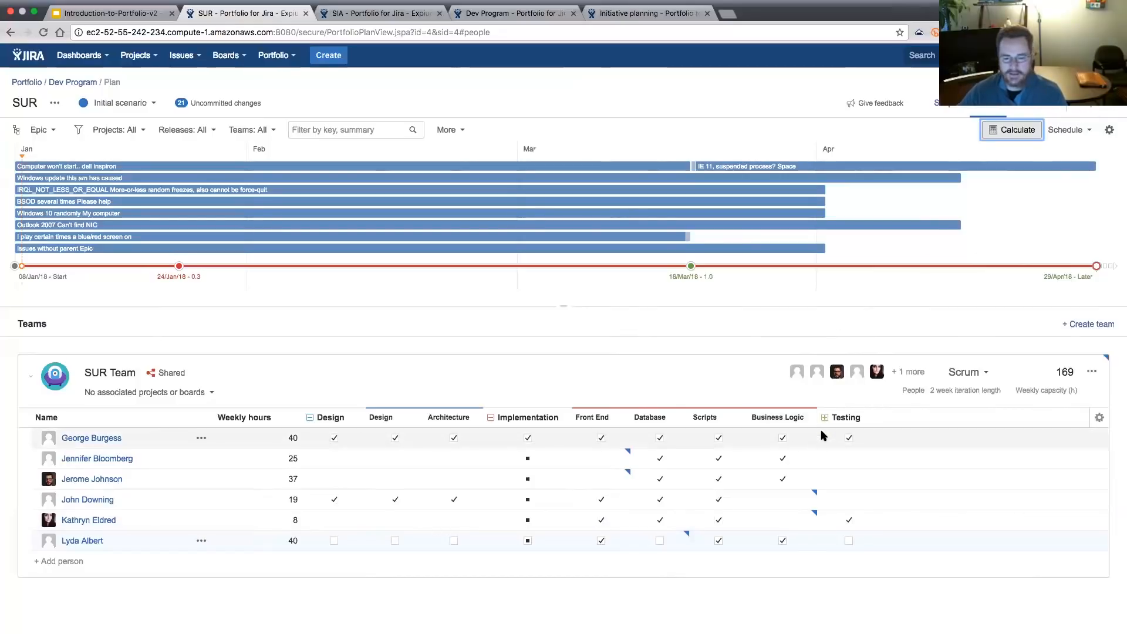
# Open the SUR plan's Capacity report and group it by person.
pyautogui.click(1095, 107)
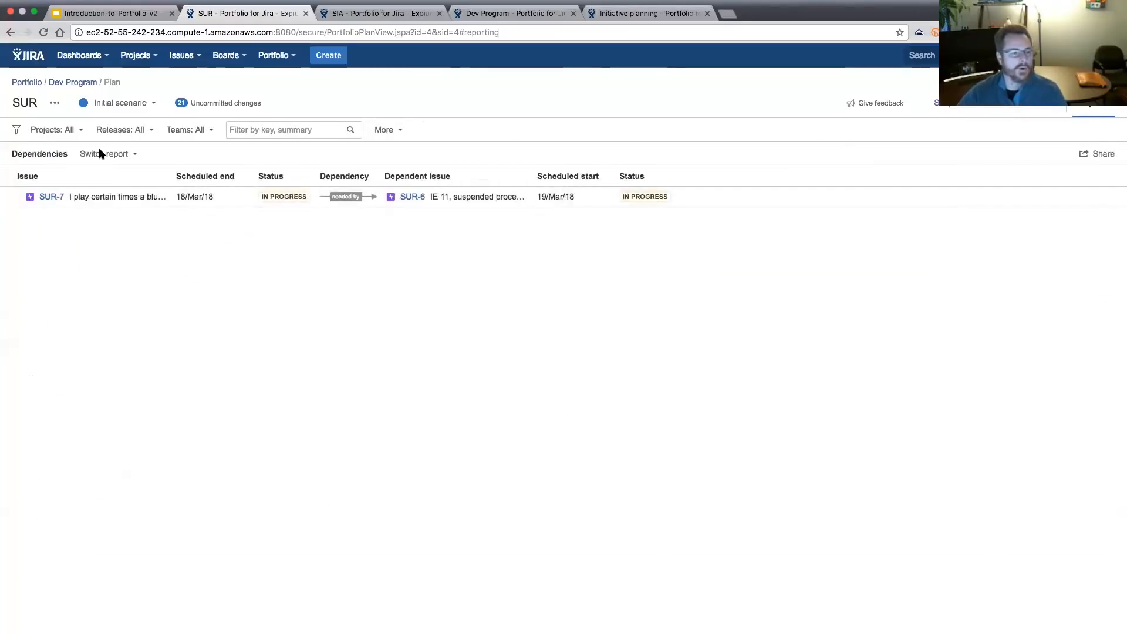
pyautogui.click(133, 154)
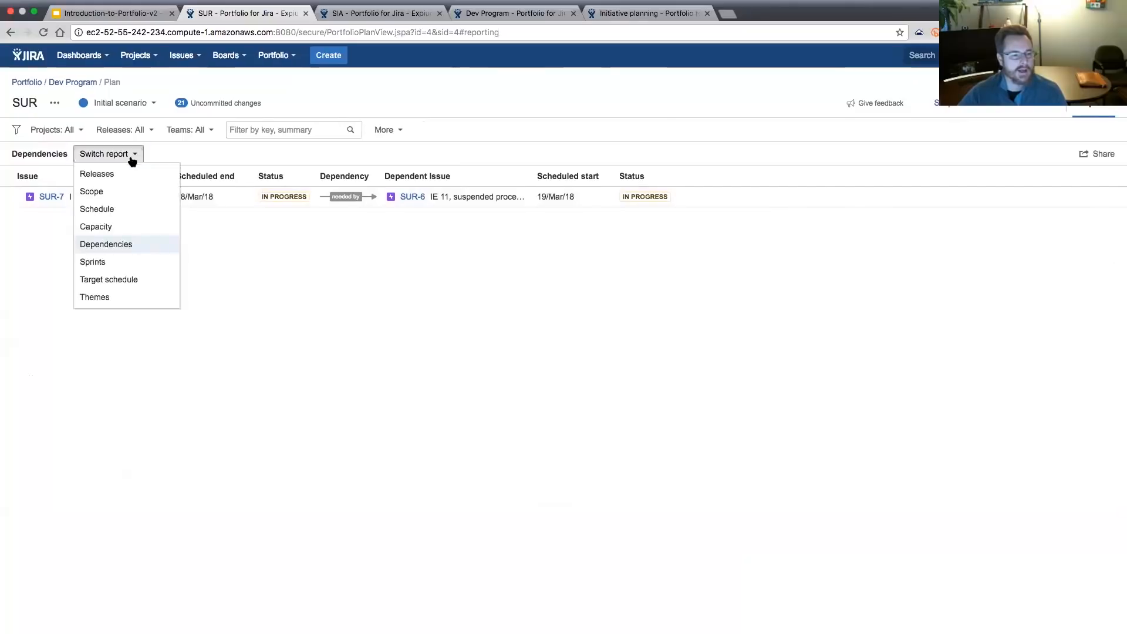
pyautogui.click(111, 227)
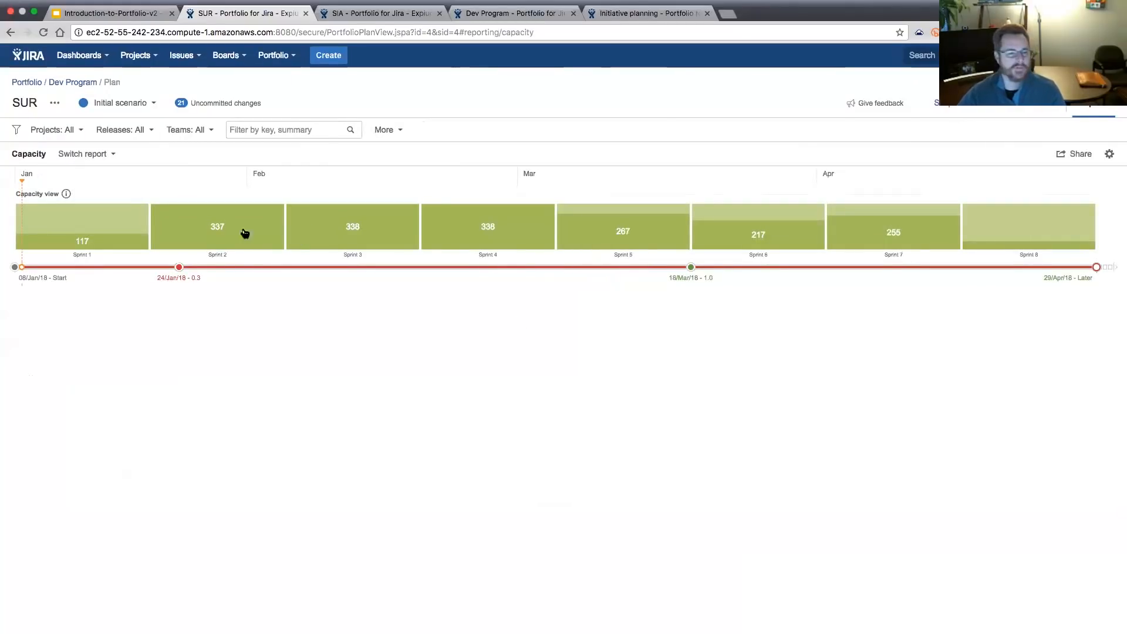
pyautogui.click(1110, 155)
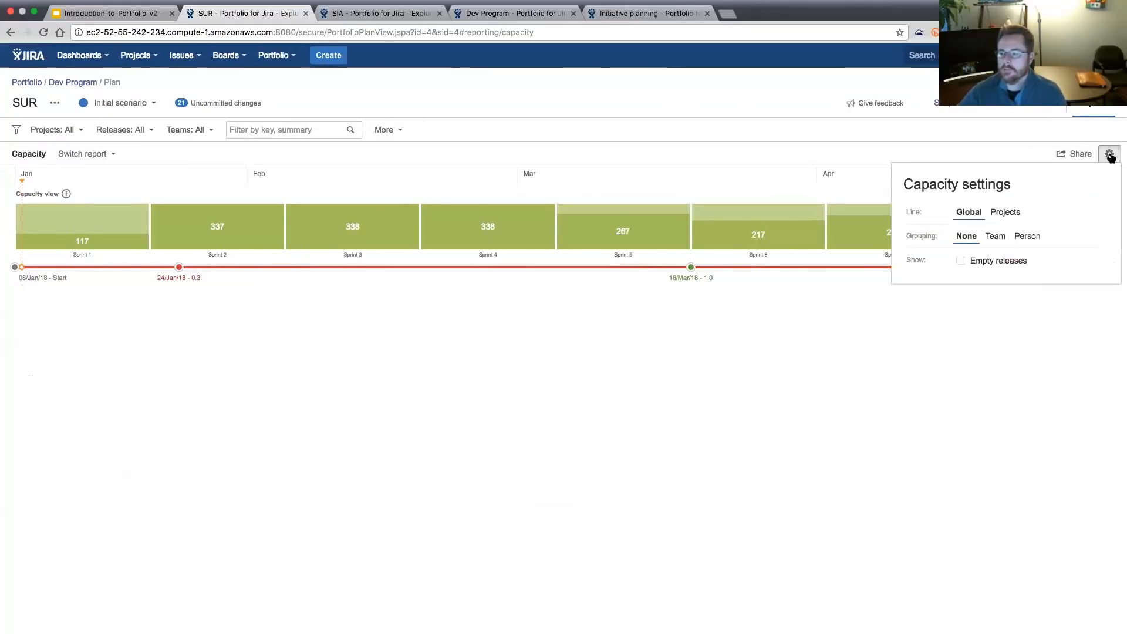
pyautogui.click(994, 240)
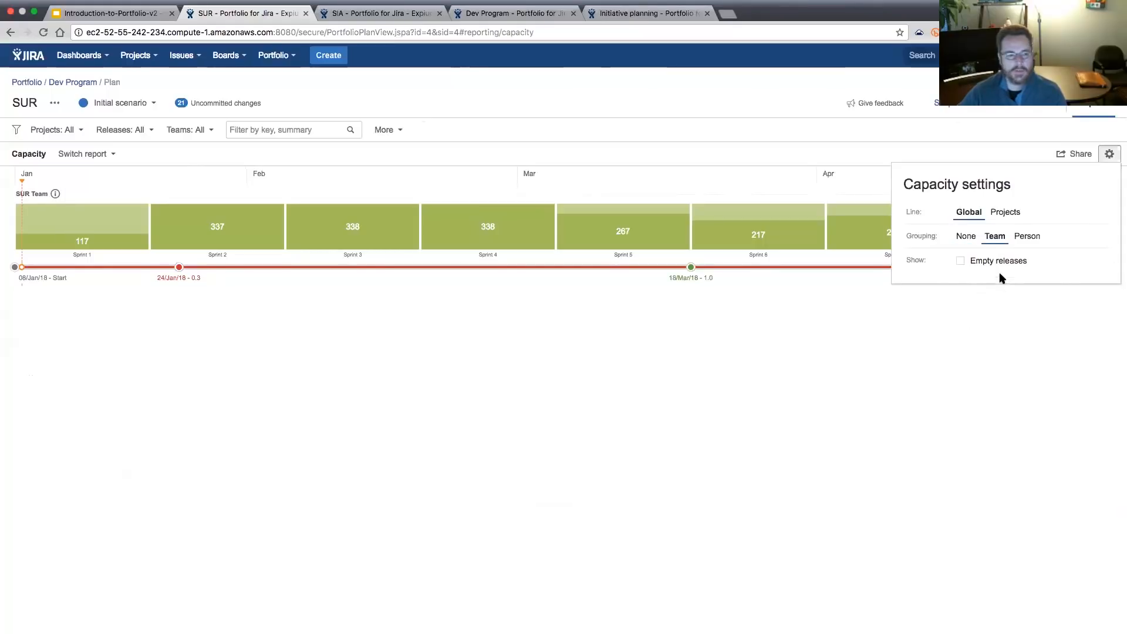
pyautogui.click(1022, 235)
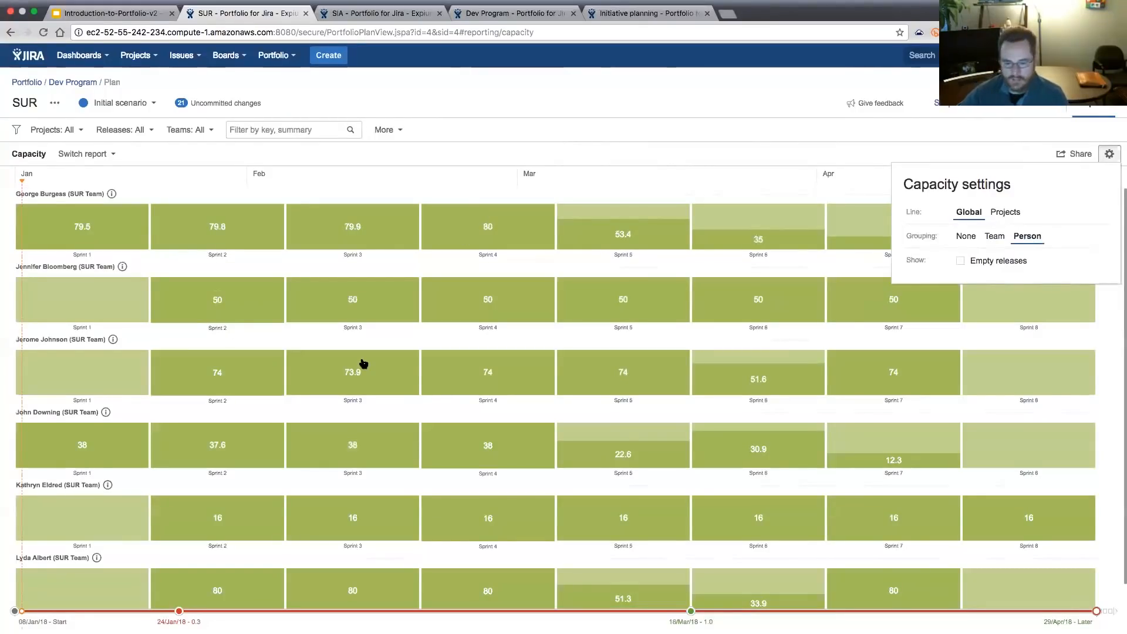
# Examine the capacity details of the first team member in Sprint 2 and the second member in Sprint 3.
pyautogui.scroll(-1, 363, 364)
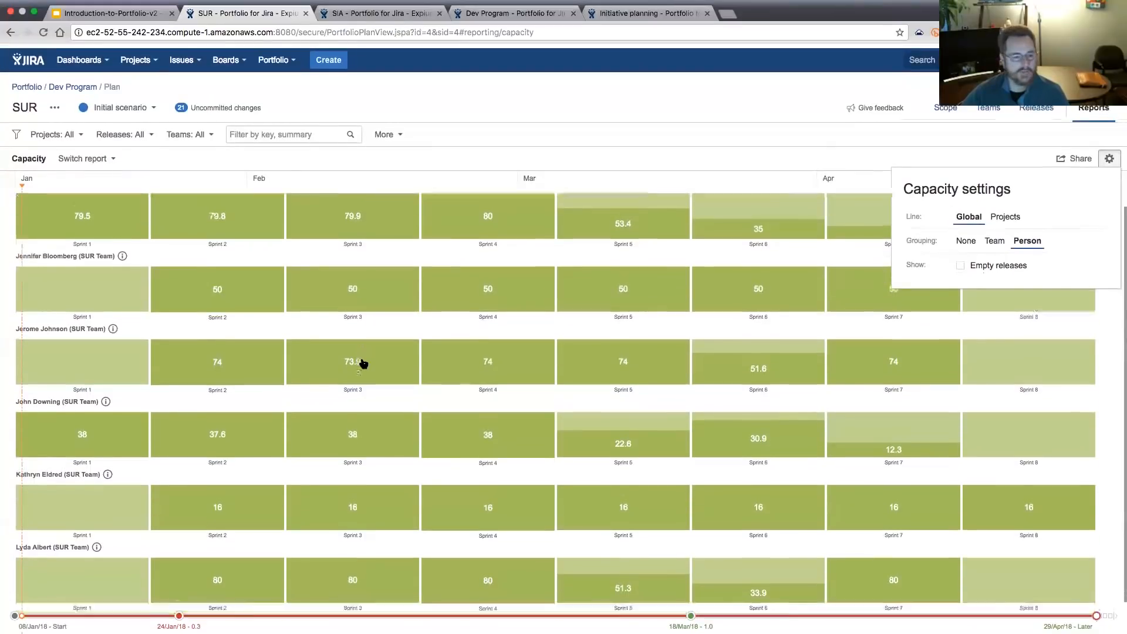
pyautogui.scroll(-1, 363, 364)
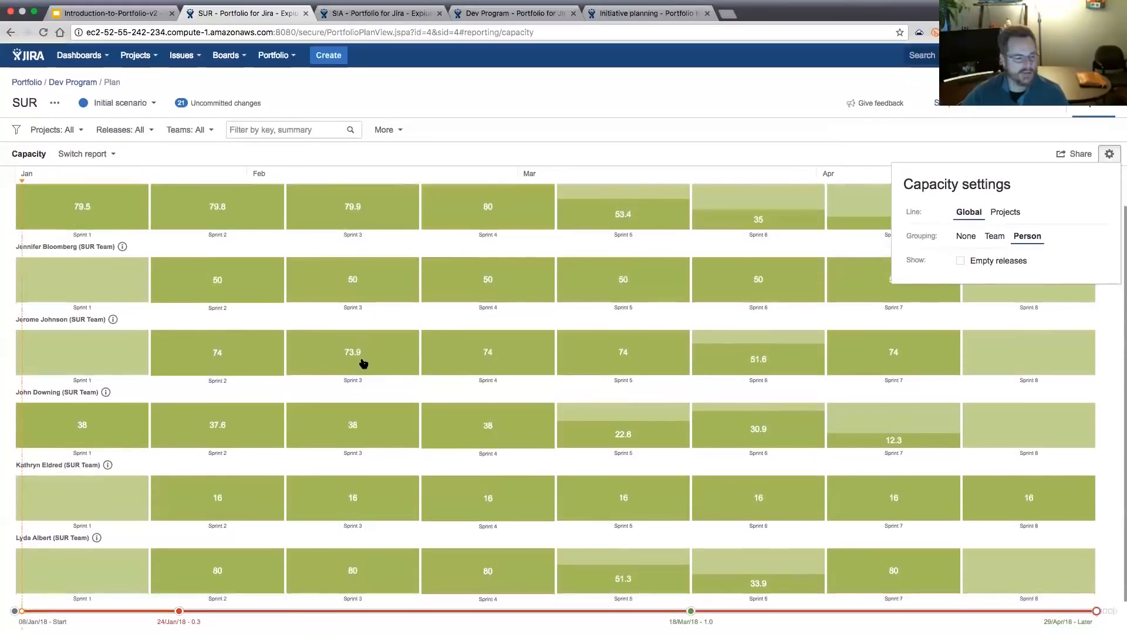
pyautogui.click(222, 209)
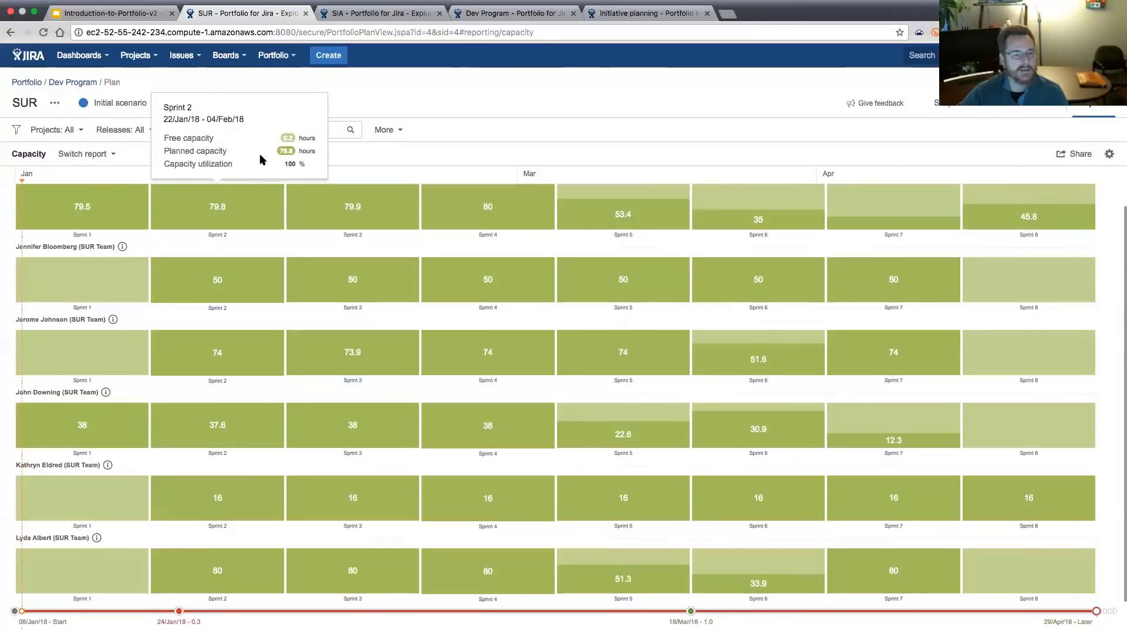
pyautogui.click(379, 279)
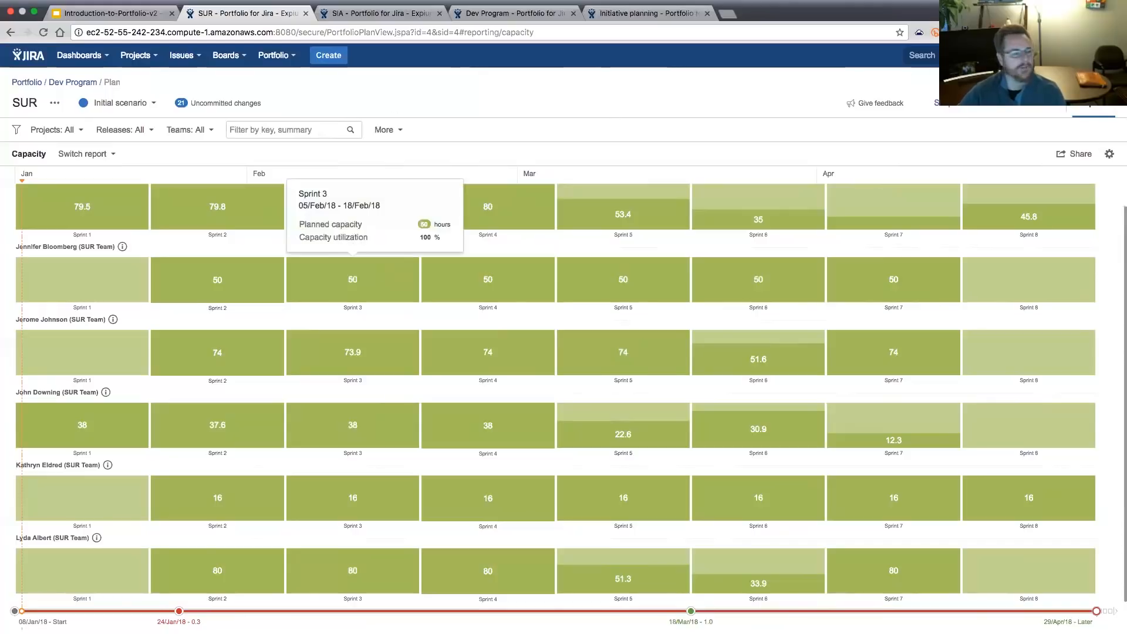
# Set the weekly hours of SUR Team's second member to 40 and recalculate the schedule.
pyautogui.click(996, 110)
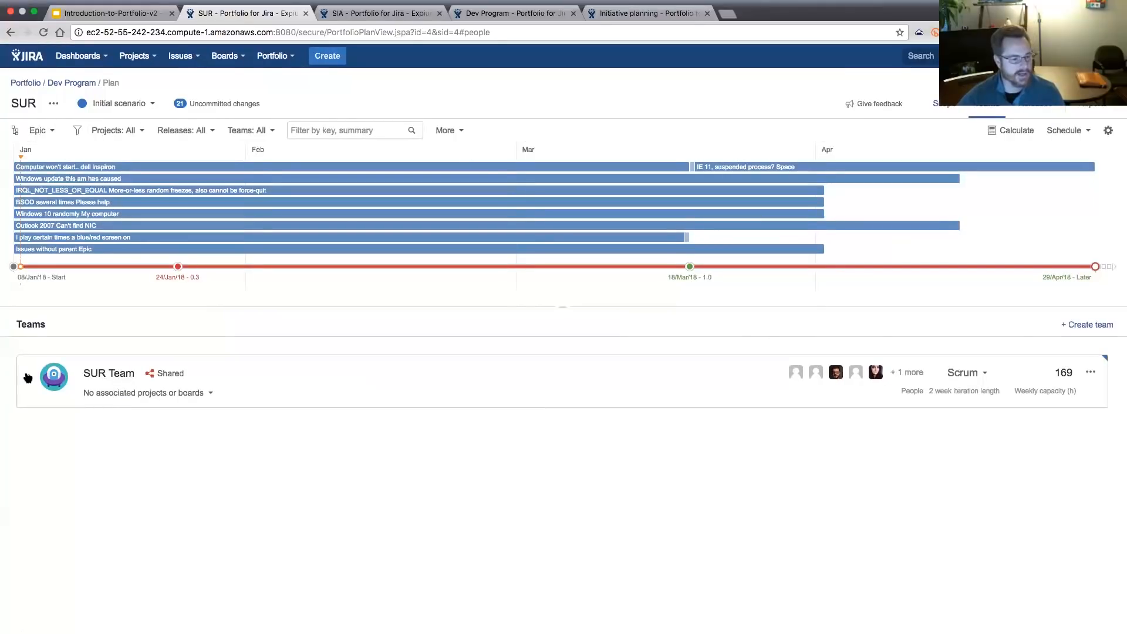
pyautogui.click(29, 376)
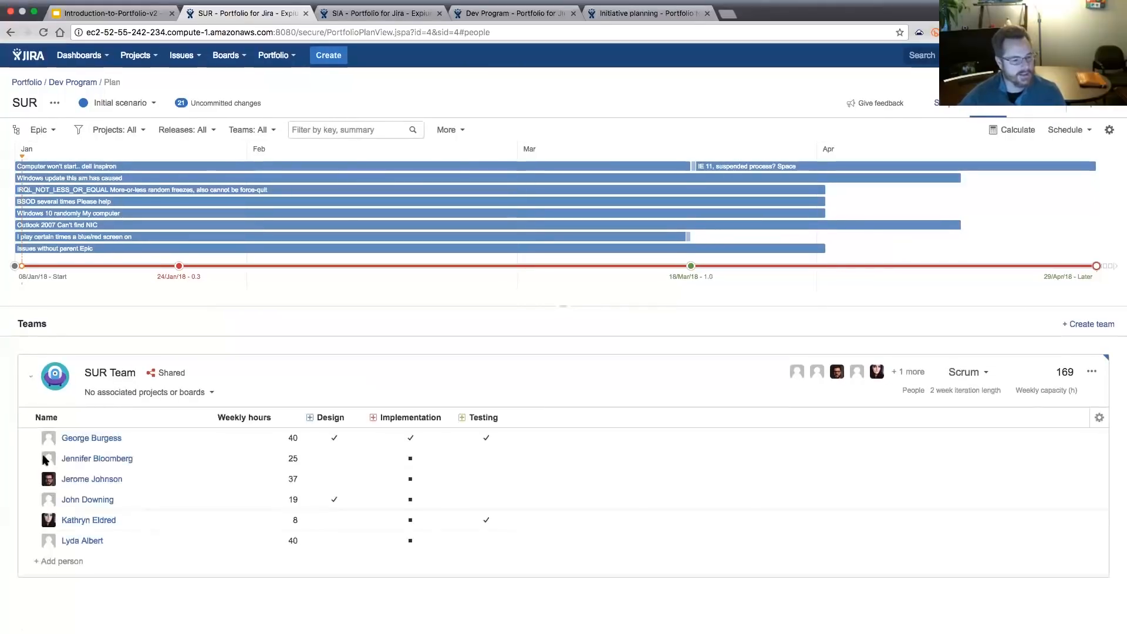
pyautogui.click(298, 458)
pyautogui.press('BackSpace')
pyautogui.press('BackSpace')
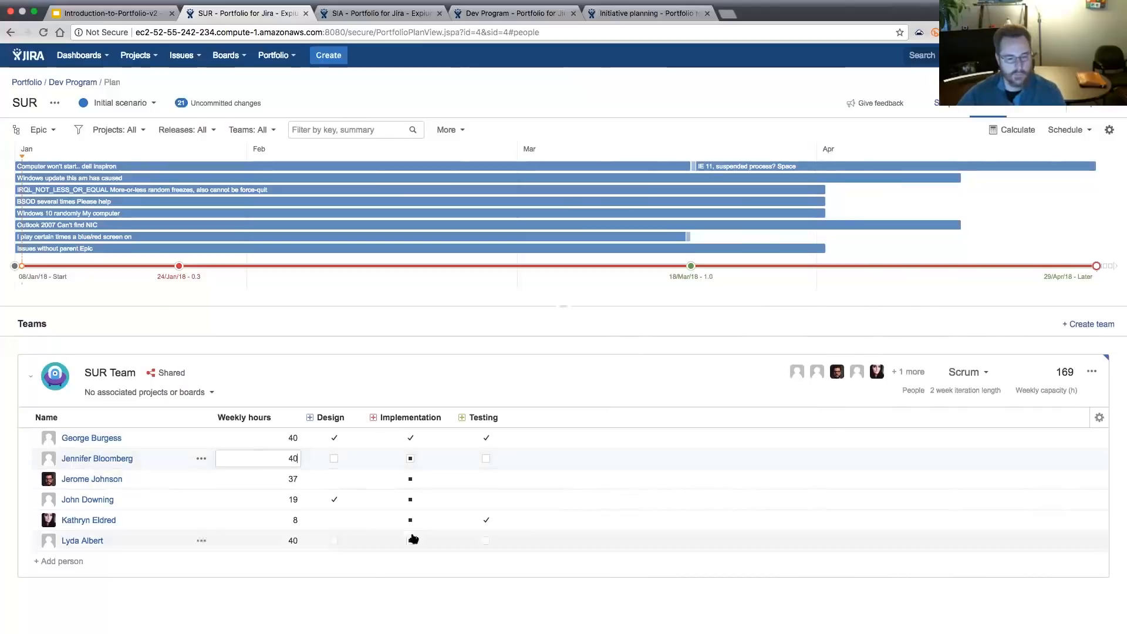
pyautogui.click(656, 587)
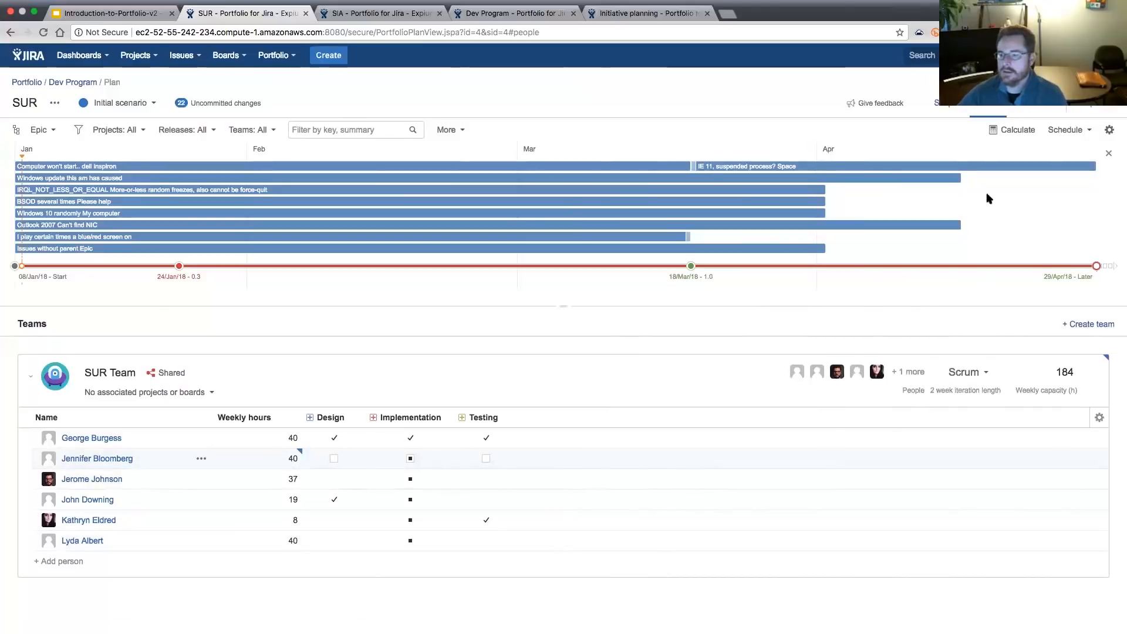
pyautogui.click(1014, 130)
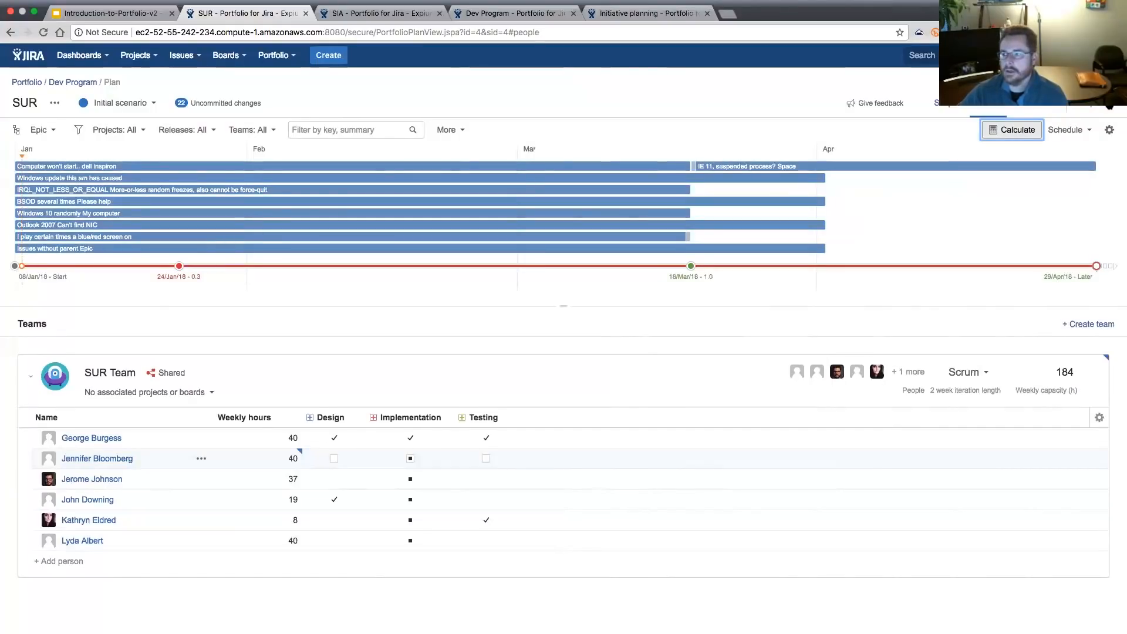
# Return to the Capacity report and examine the last team member's capacity details for Sprint 3.
pyautogui.click(1107, 108)
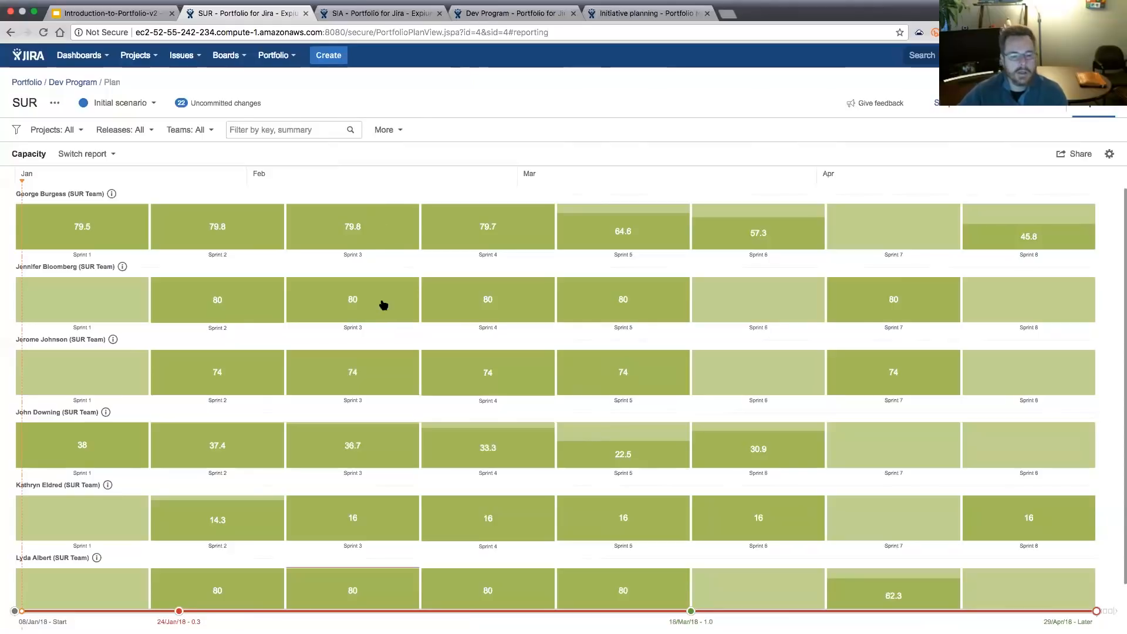
pyautogui.scroll(-1, 384, 305)
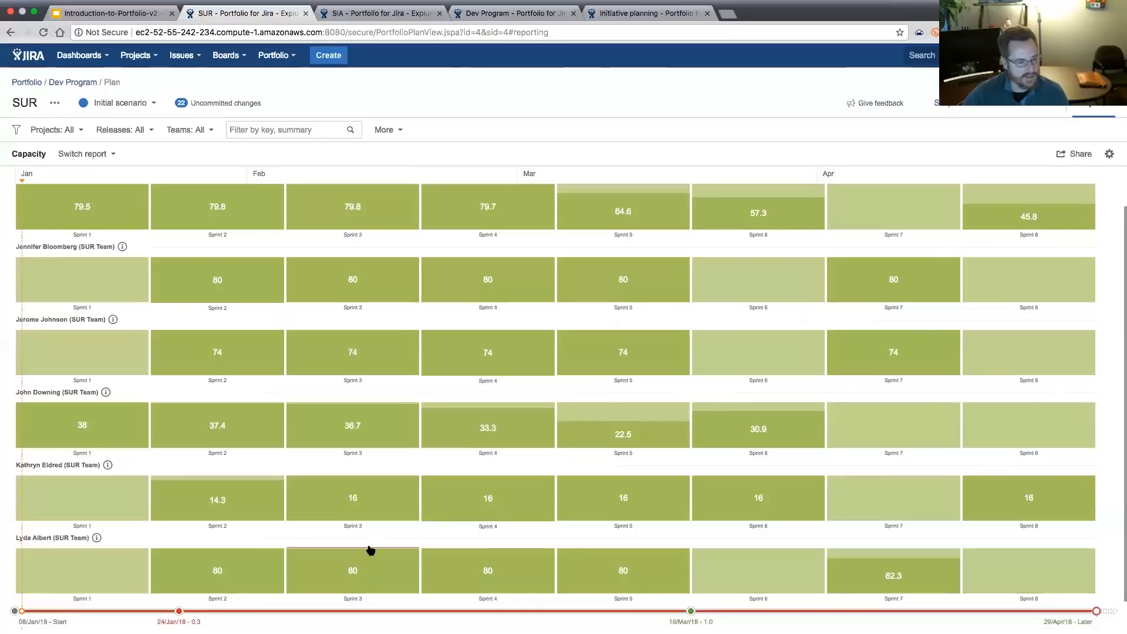
pyautogui.moveTo(357, 573)
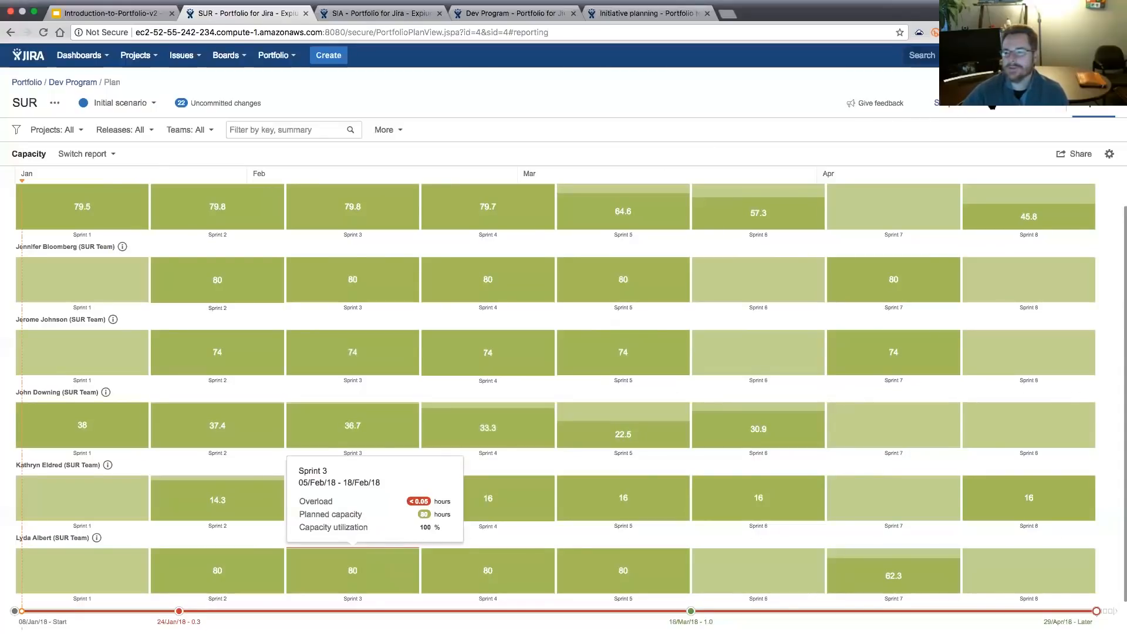
# Reopen SUR Team's member list in the plan and set the last member's weekly hours to 25.
pyautogui.click(989, 111)
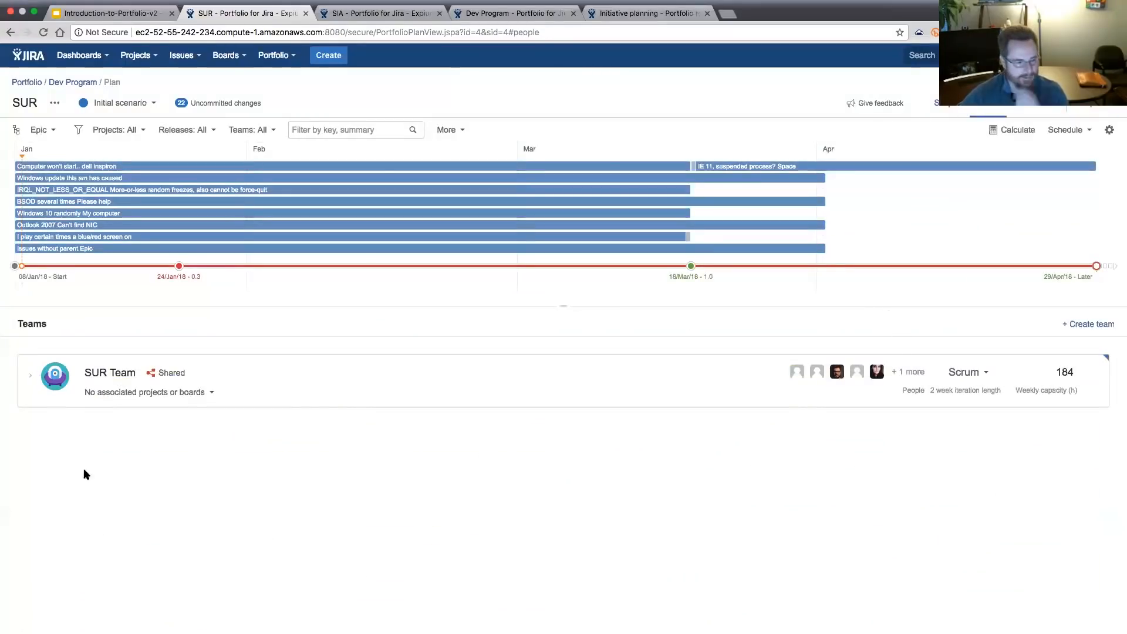
pyautogui.click(28, 377)
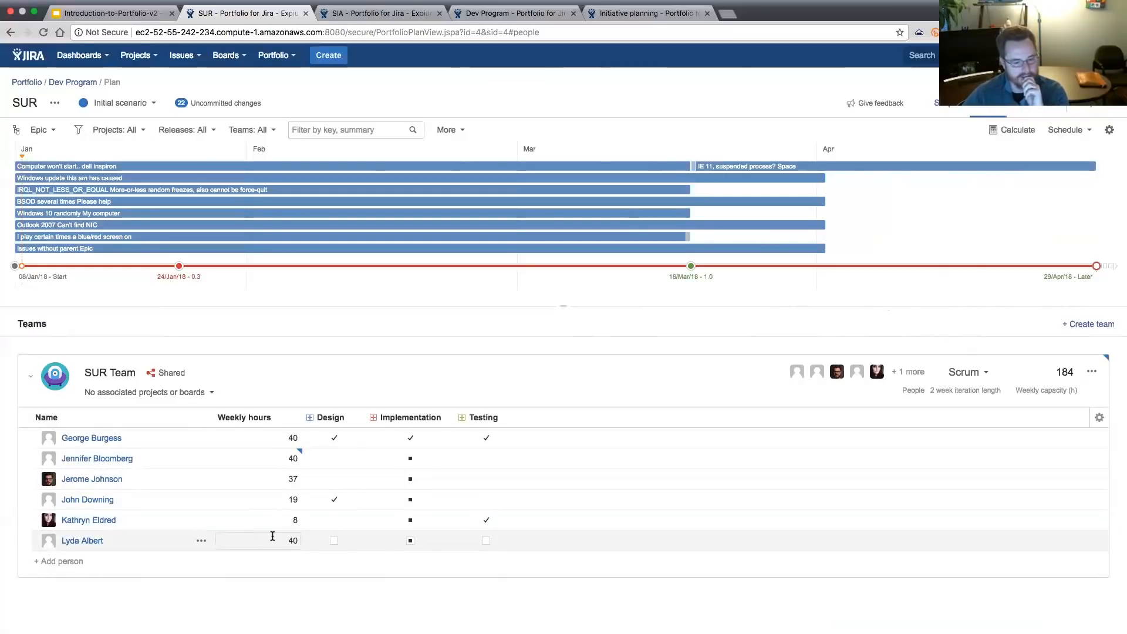
pyautogui.click(296, 542)
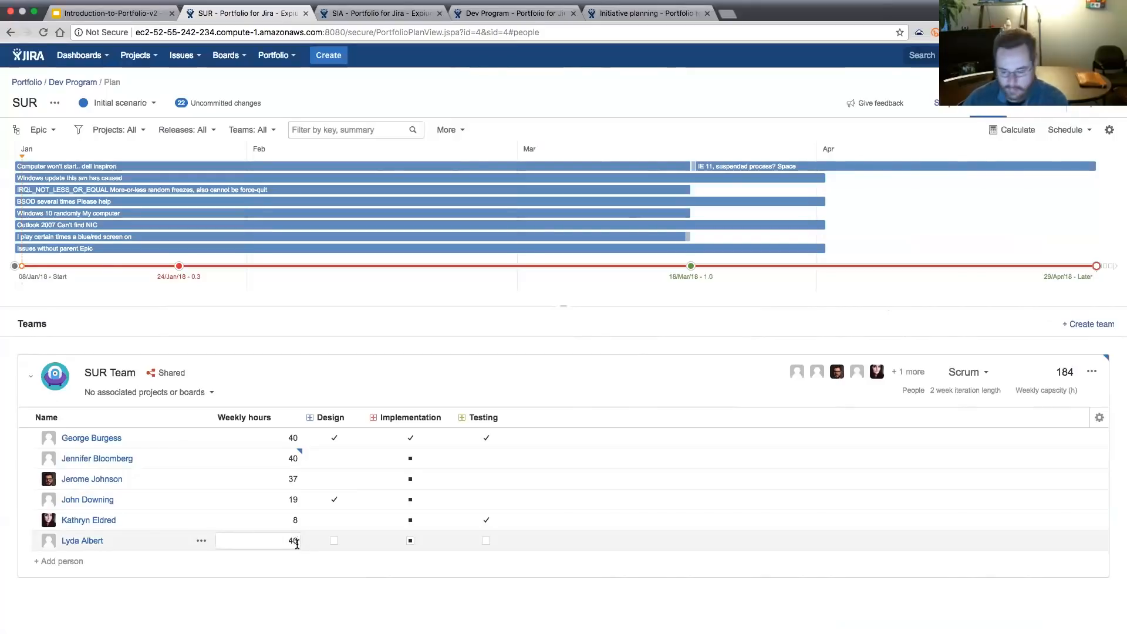
pyautogui.press('BackSpace')
pyautogui.write('25')
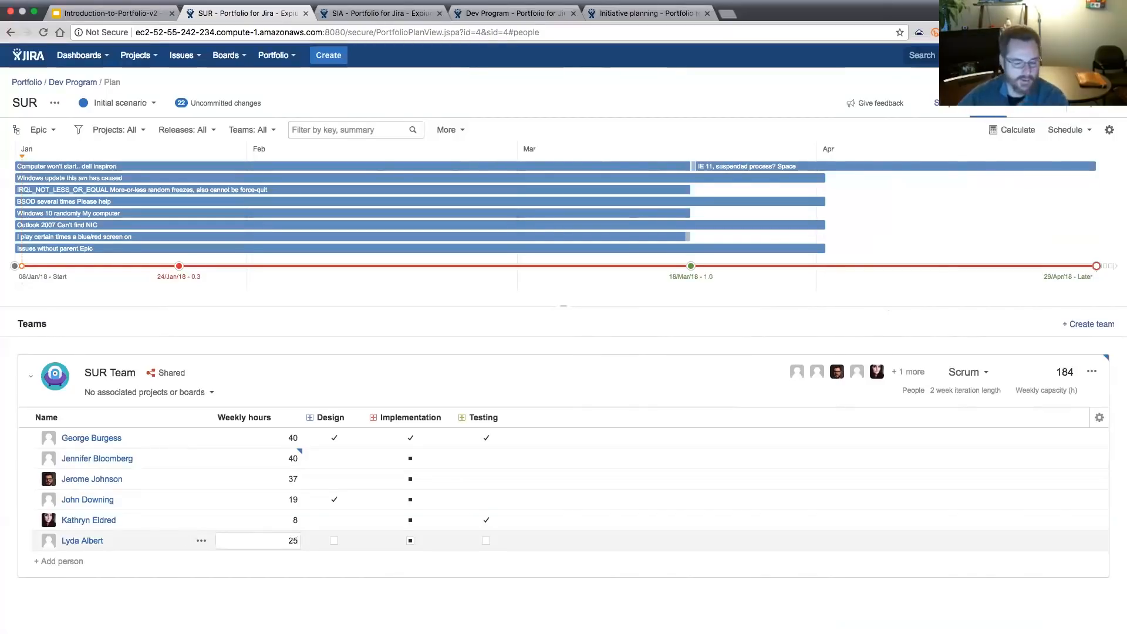
pyautogui.click(355, 577)
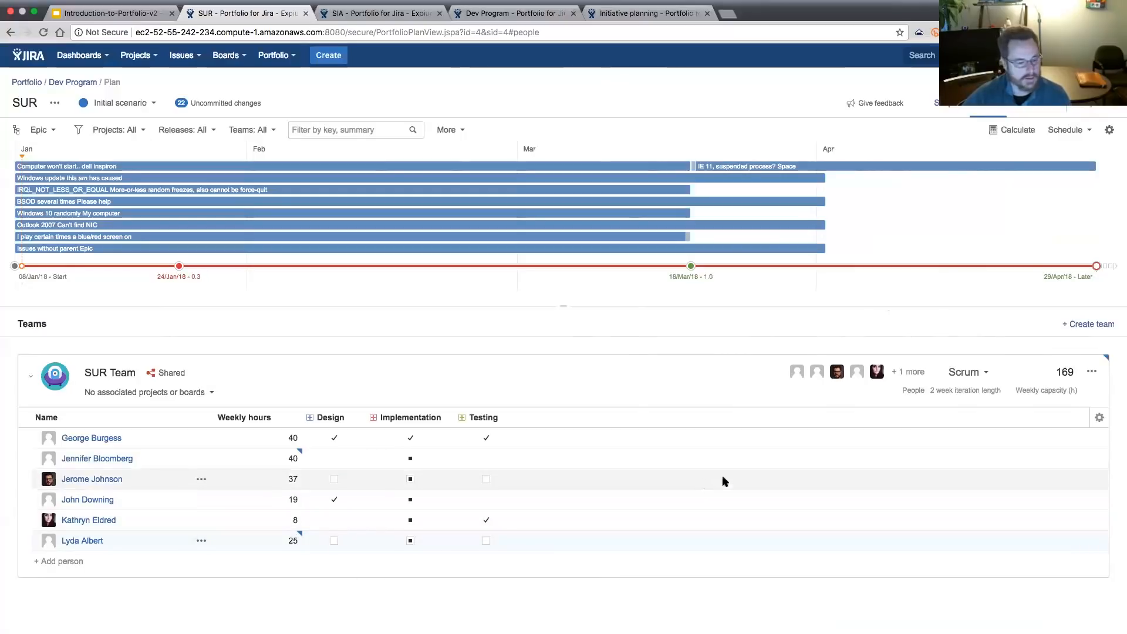
# Set the weekly hours of SUR Team's fifth member to 4.
pyautogui.click(292, 522)
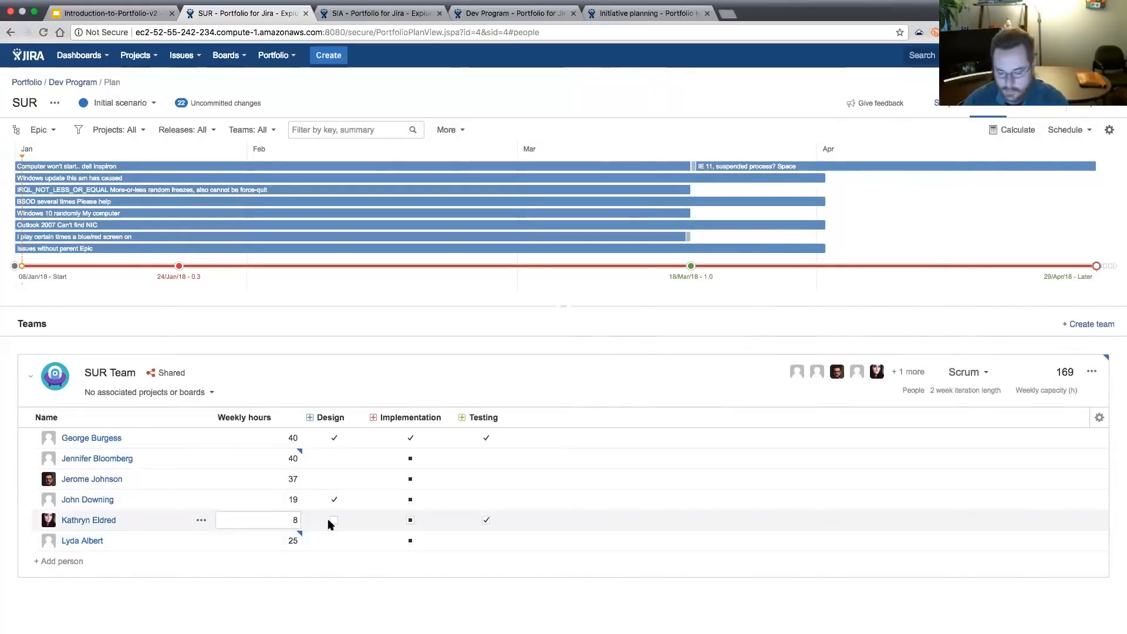
pyautogui.press('BackSpace')
pyautogui.write('4')
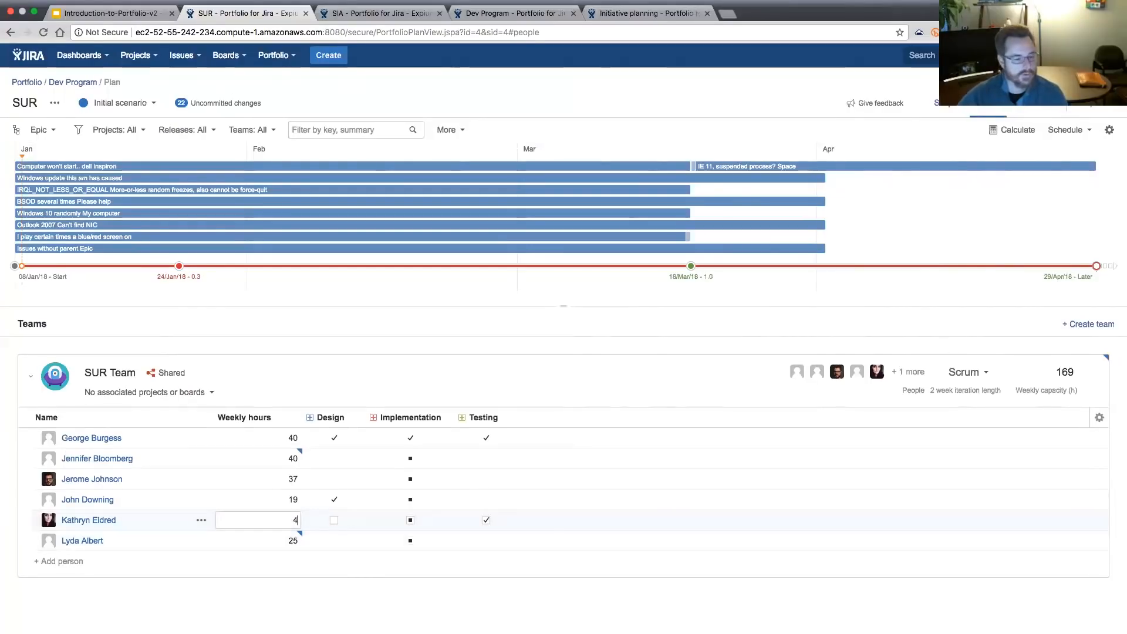
pyautogui.click(534, 575)
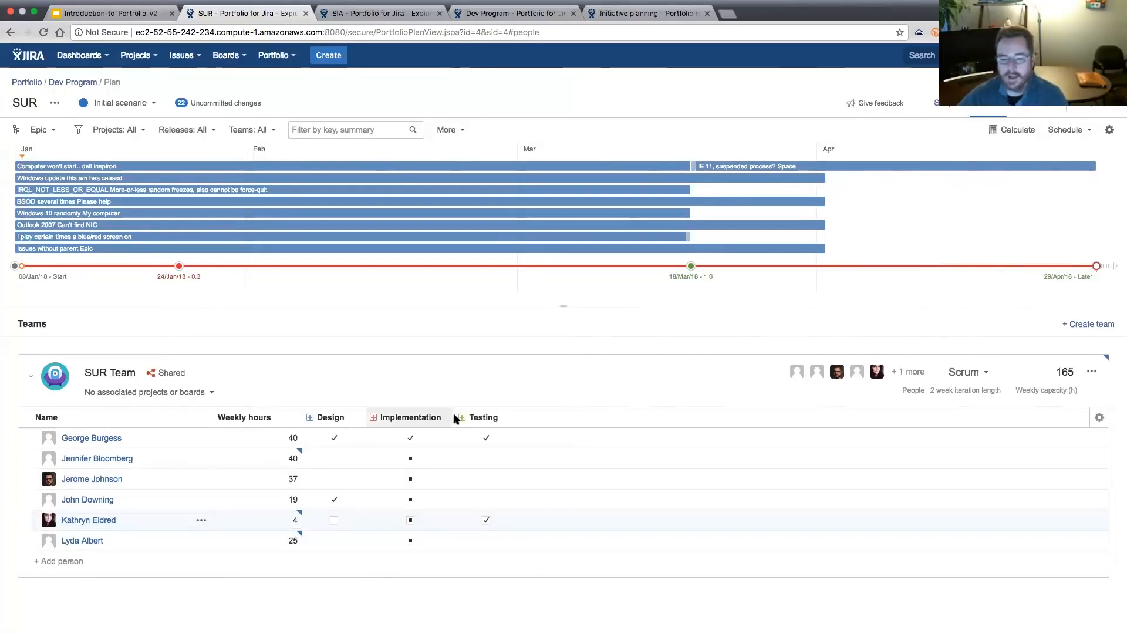
# Set the weekly hours of SUR Team's second member to 25 and recalculate the schedule.
pyautogui.click(297, 458)
pyautogui.doubleClick(298, 459)
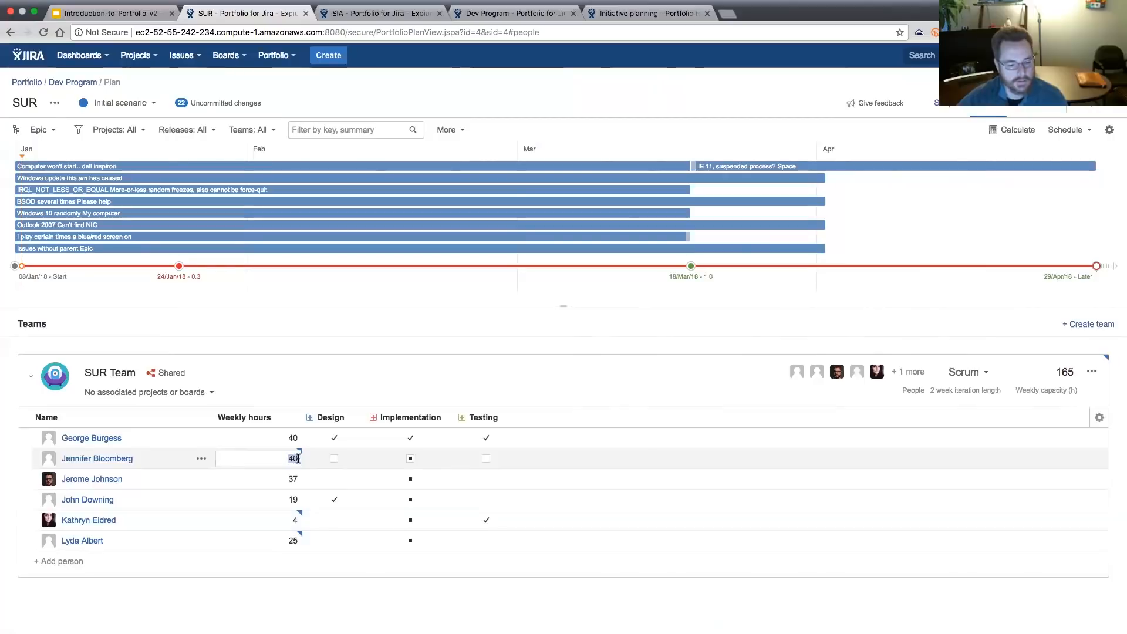
pyautogui.write('25')
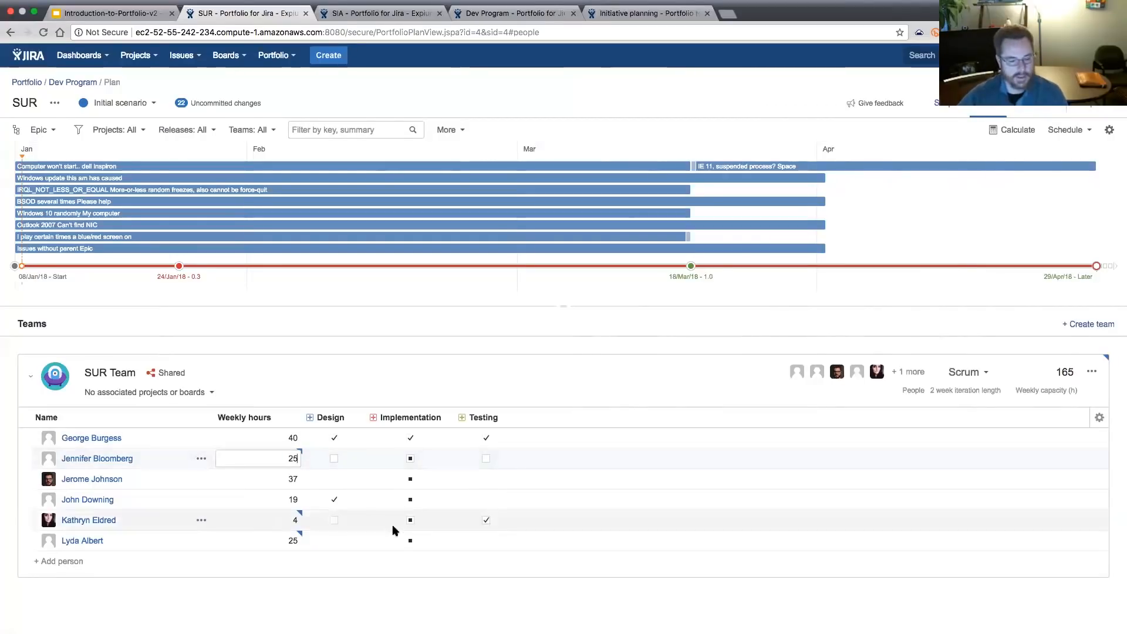
pyautogui.click(390, 563)
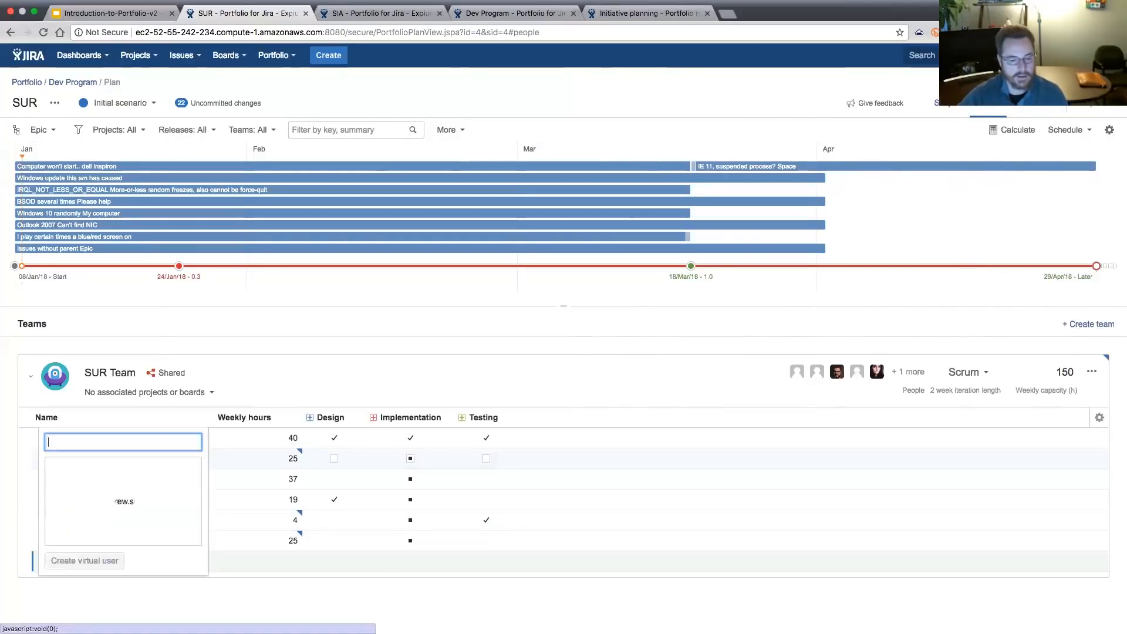
pyautogui.click(426, 608)
pyautogui.click(1014, 130)
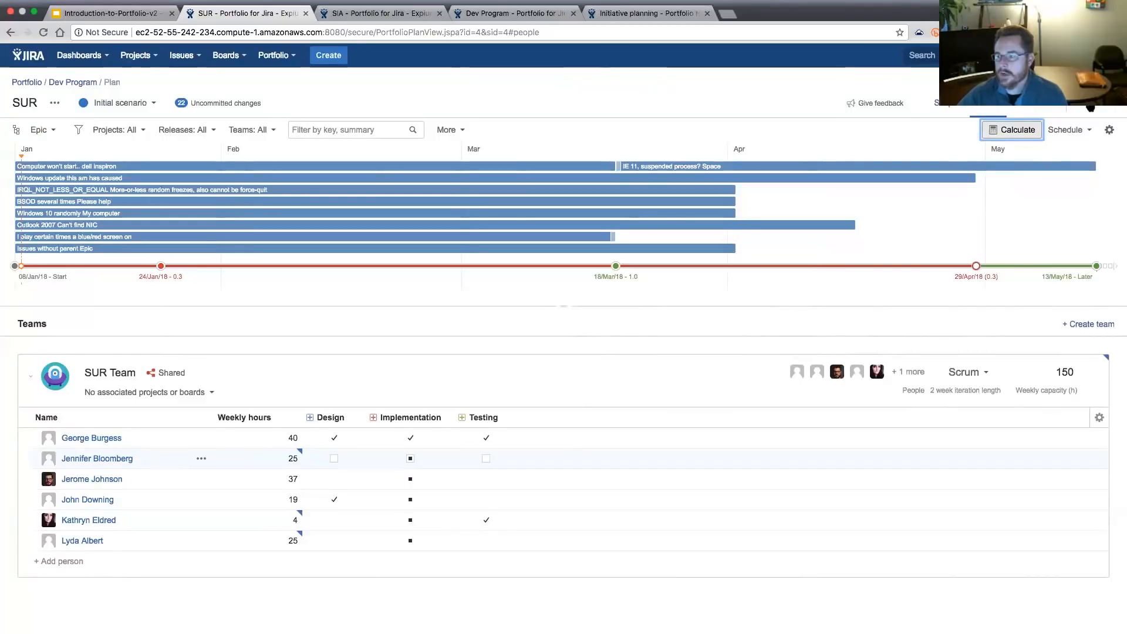
# Return to the Capacity report and examine every SUR Team member's load across the sprints.
pyautogui.click(1093, 102)
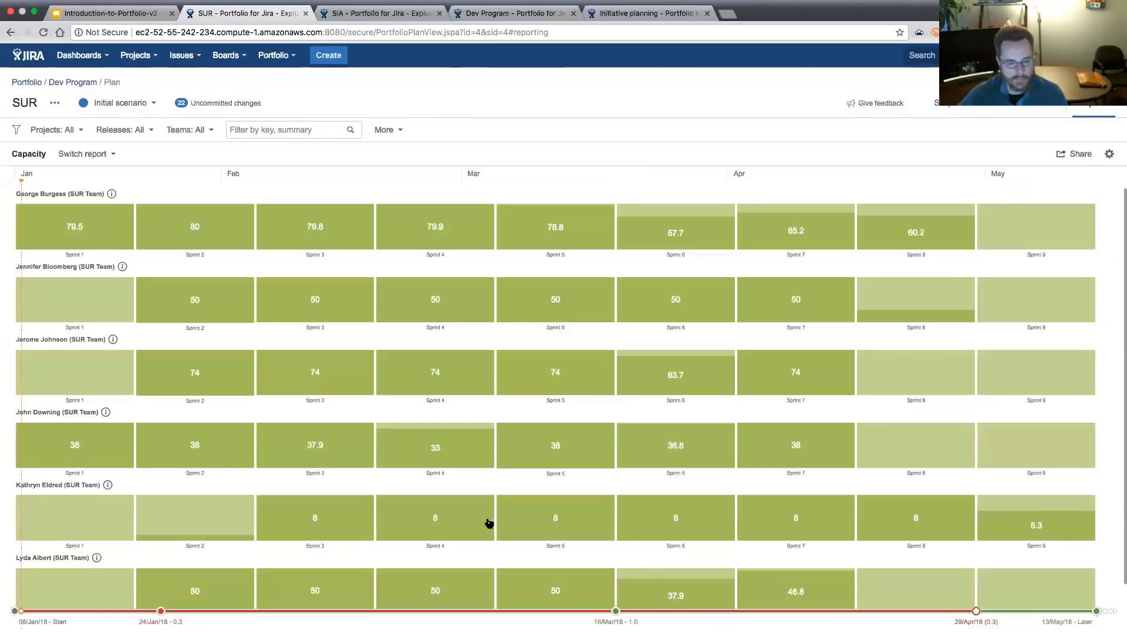
pyautogui.scroll(-1, 488, 523)
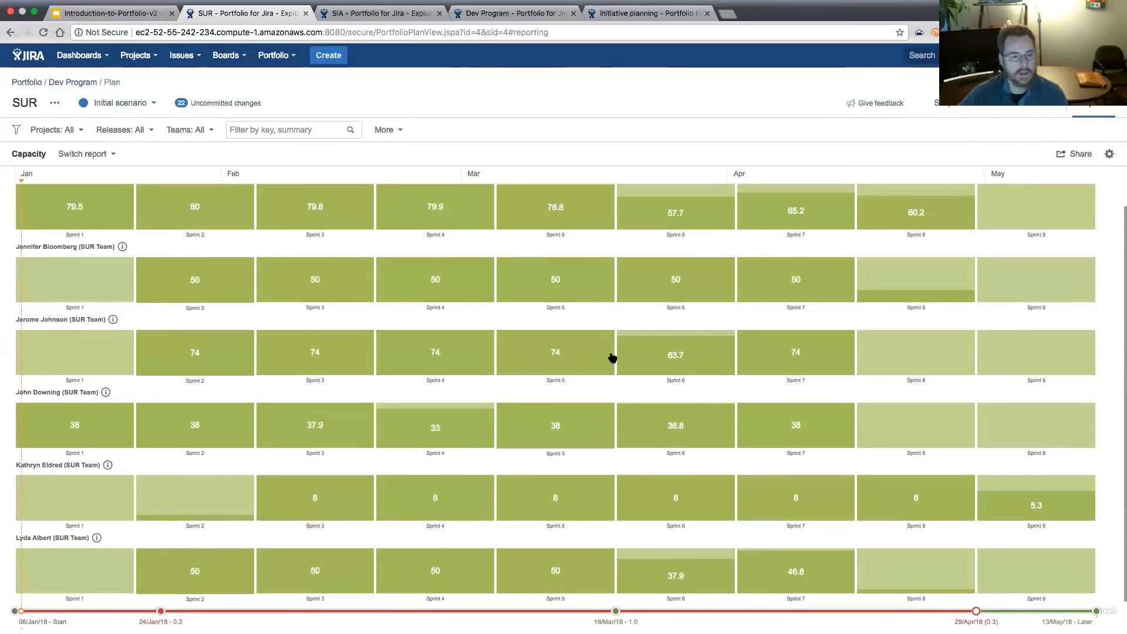
pyautogui.scroll(1, 587, 386)
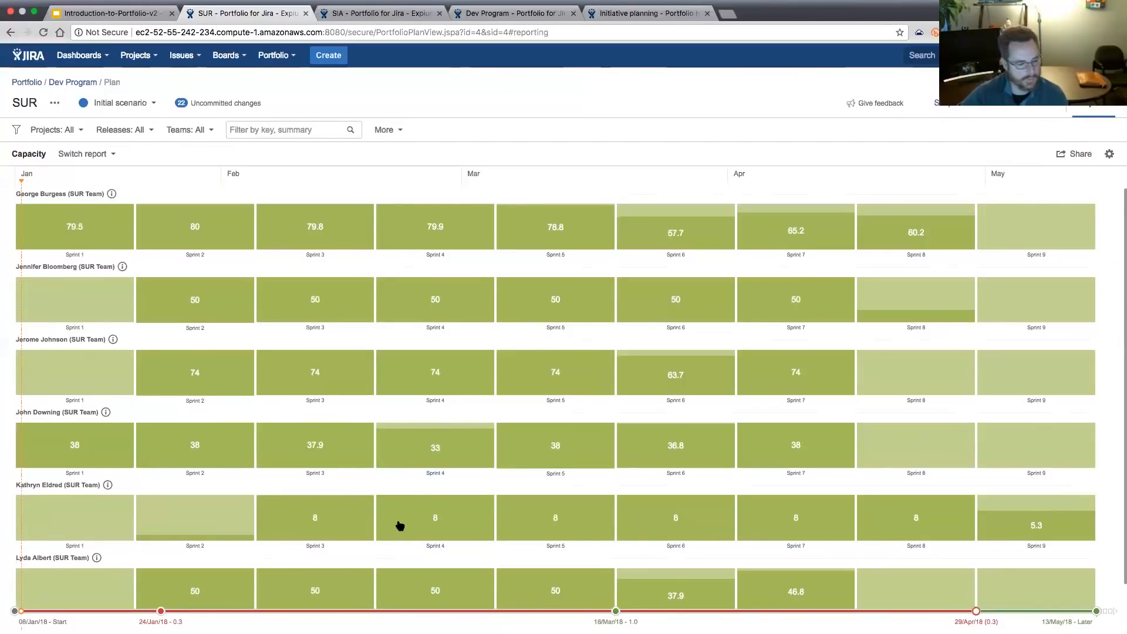
pyautogui.scroll(-1, 397, 523)
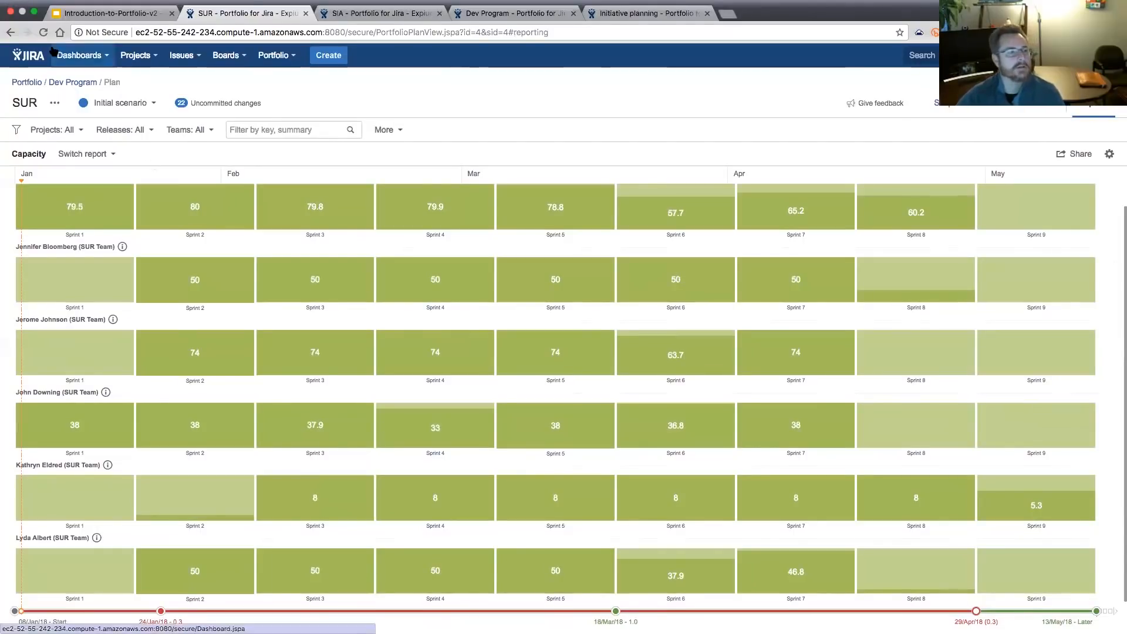
# Switch to the Scope report and back to Capacity, and reload the page to check the members' capacity.
pyautogui.click(112, 160)
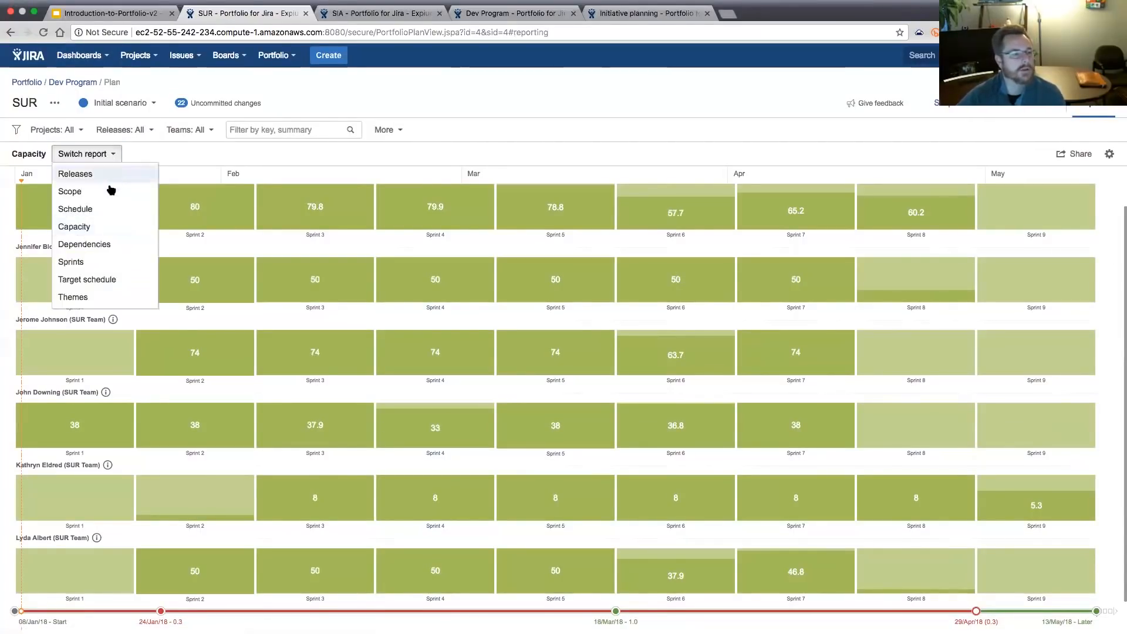
pyautogui.click(95, 191)
pyautogui.click(100, 154)
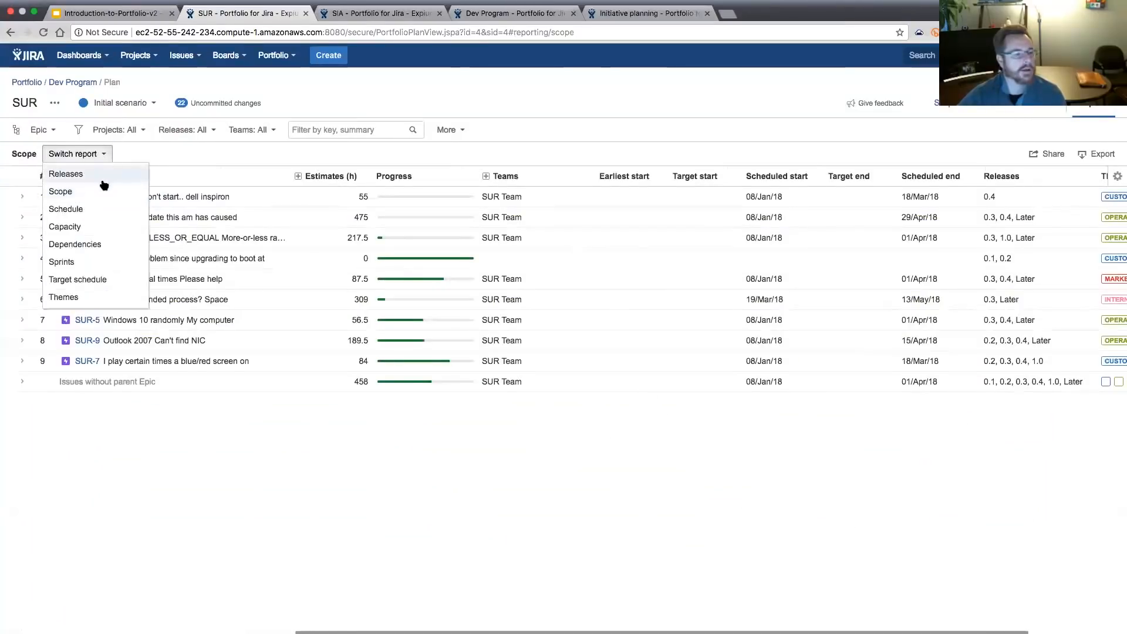
pyautogui.click(82, 228)
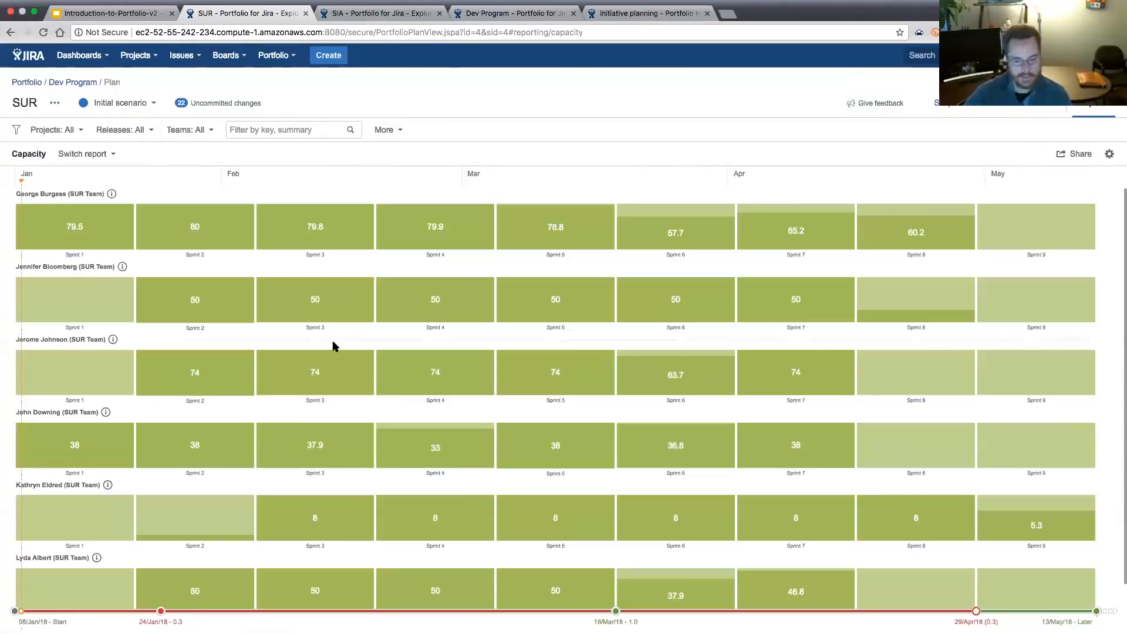
pyautogui.click(43, 33)
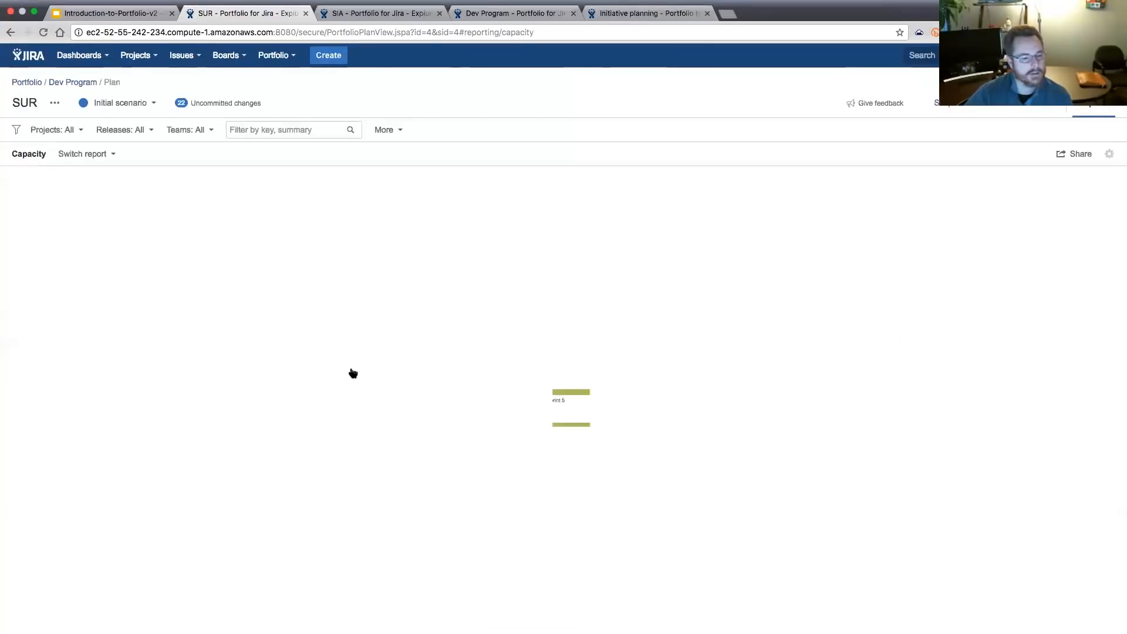
pyautogui.scroll(-1, 496, 463)
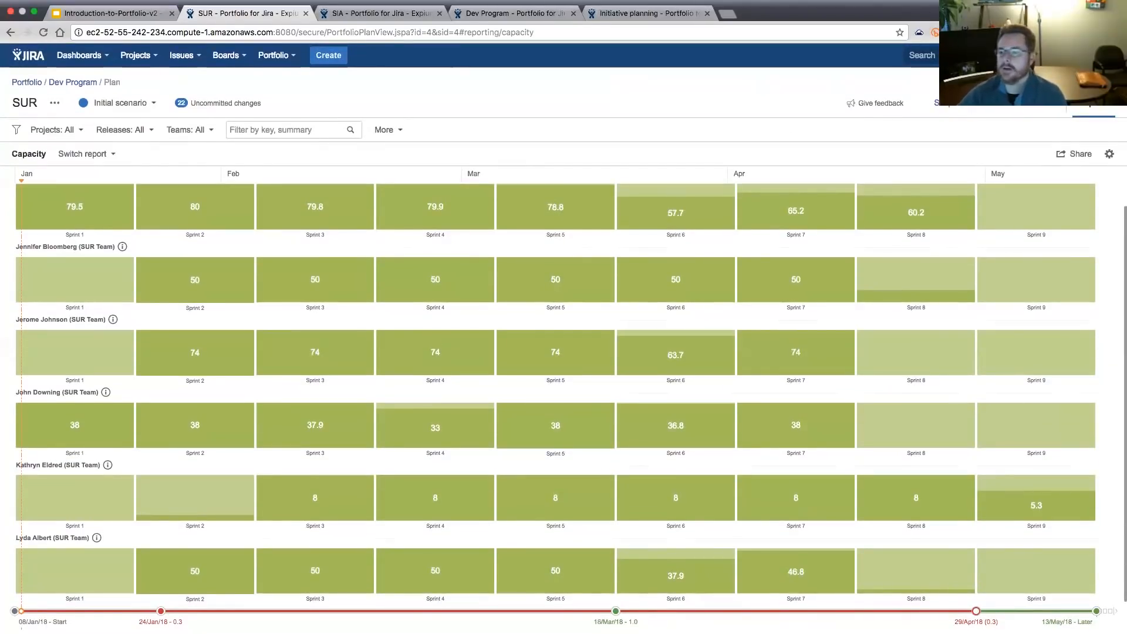
# Expand SUR Team's Implementation skills and remove Database from the third member and Business Logic and Scripts from the second.
pyautogui.click(985, 102)
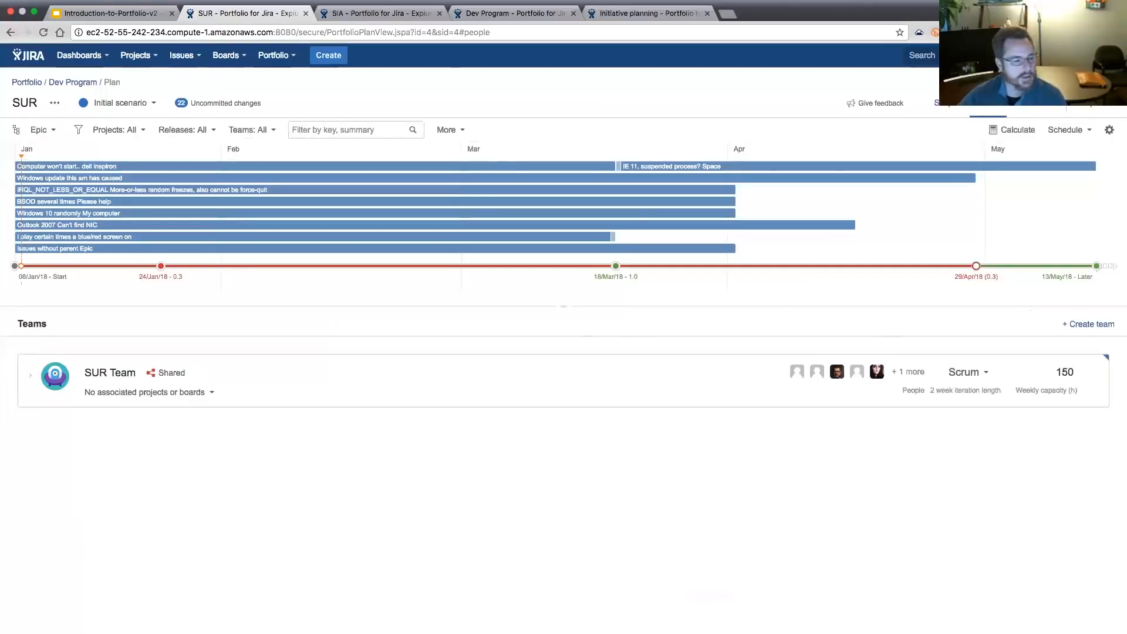
pyautogui.click(30, 375)
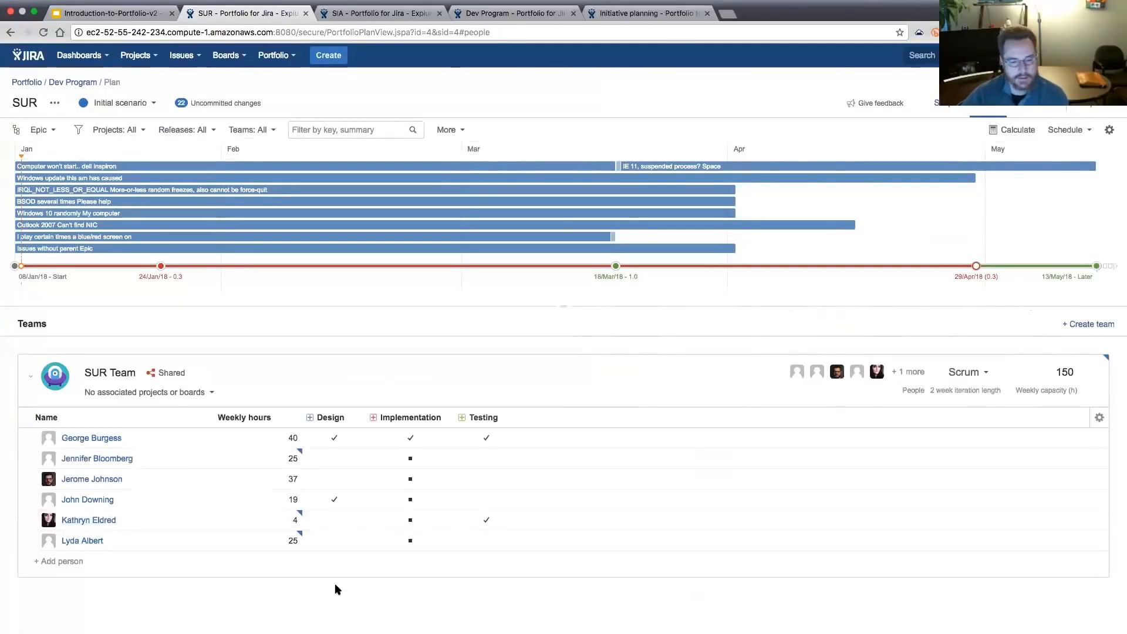
pyautogui.click(373, 418)
pyautogui.click(543, 481)
pyautogui.click(660, 462)
pyautogui.click(600, 460)
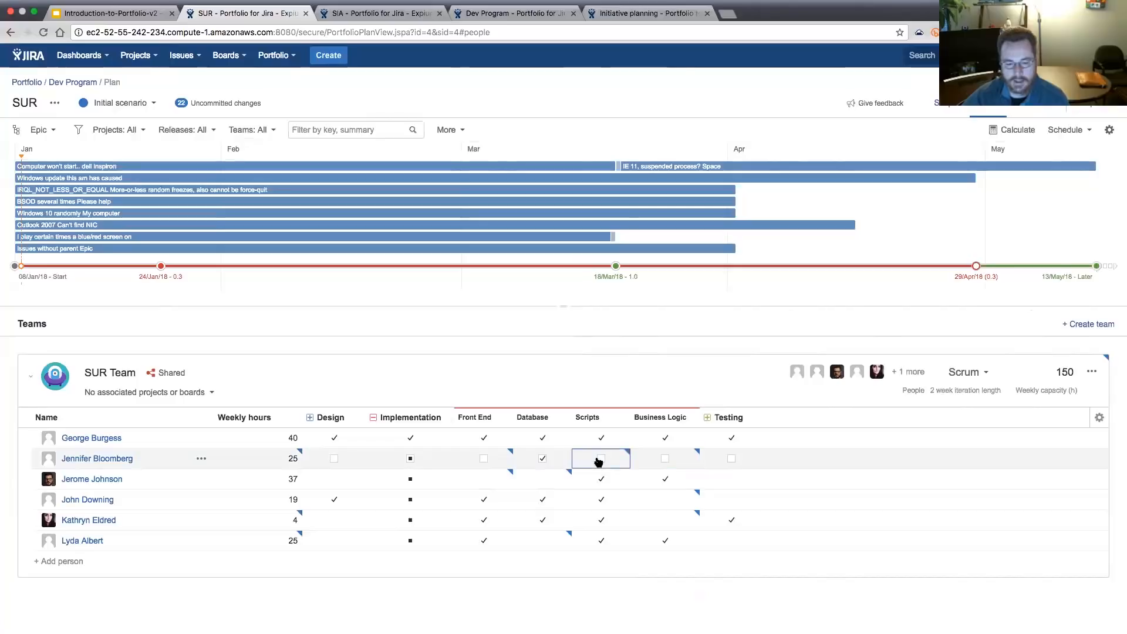
# Remove the Scripts skill from SUR Team's last member and Testing from the first member, and recalculate the schedule.
pyautogui.click(600, 540)
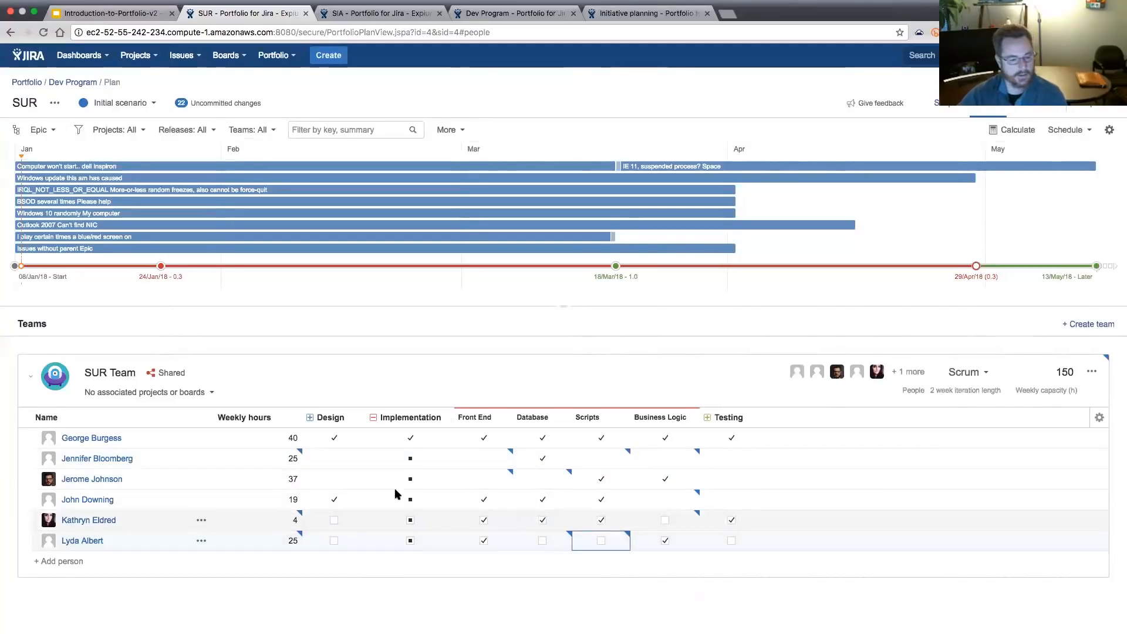
pyautogui.click(731, 438)
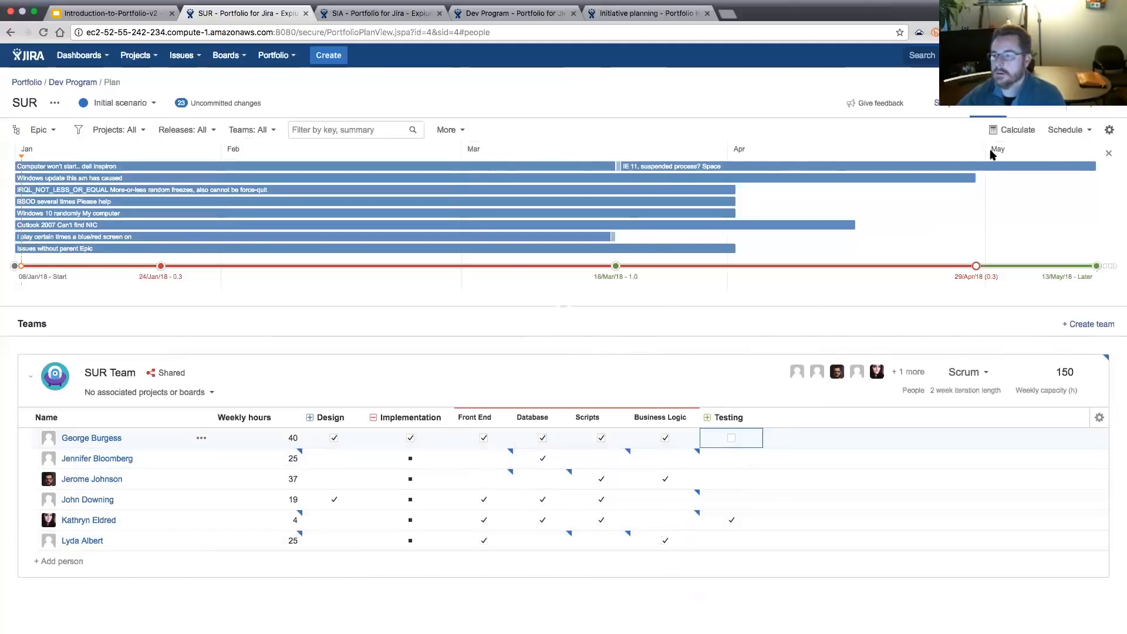
pyautogui.click(1013, 130)
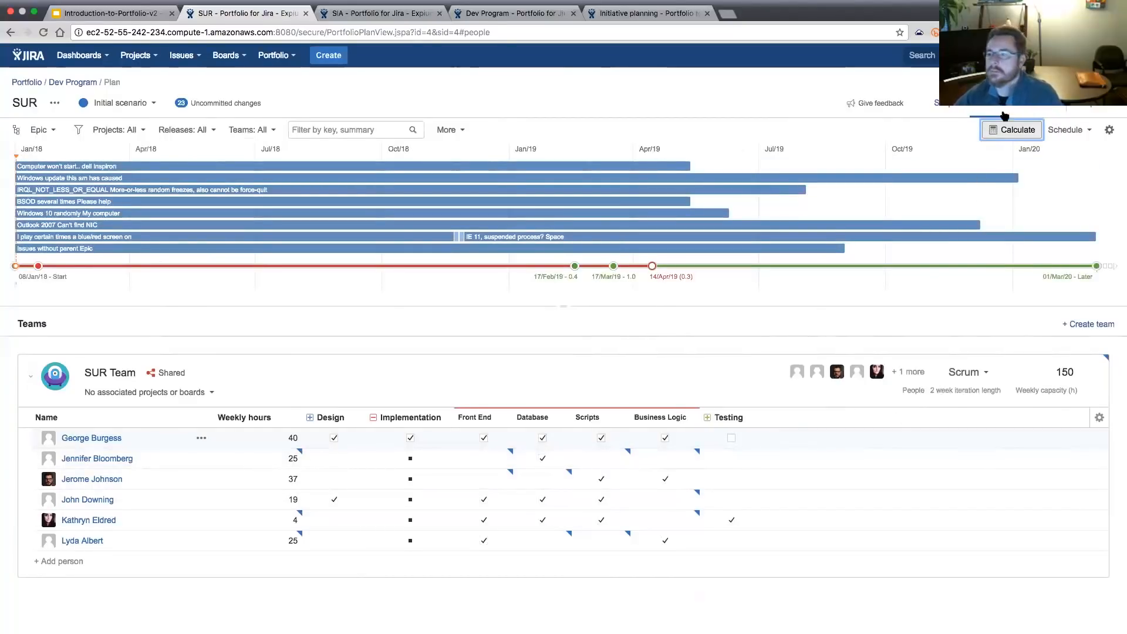
# Examine member load in the Capacity report and compare the Releases report with the plan's release schedule.
pyautogui.click(1080, 108)
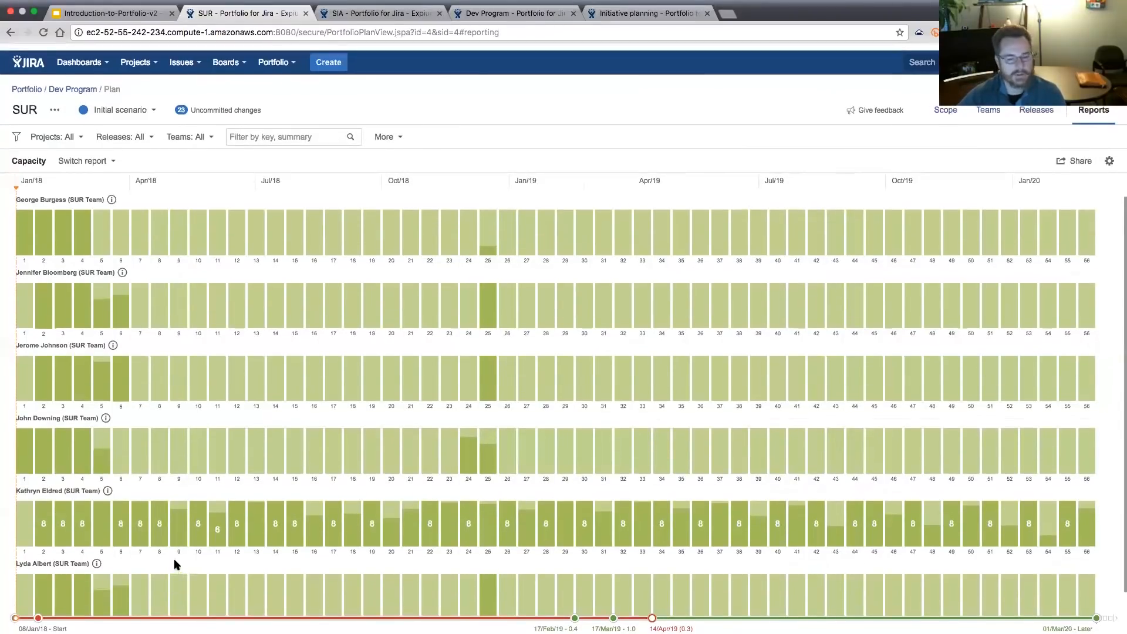
pyautogui.scroll(-1, 175, 565)
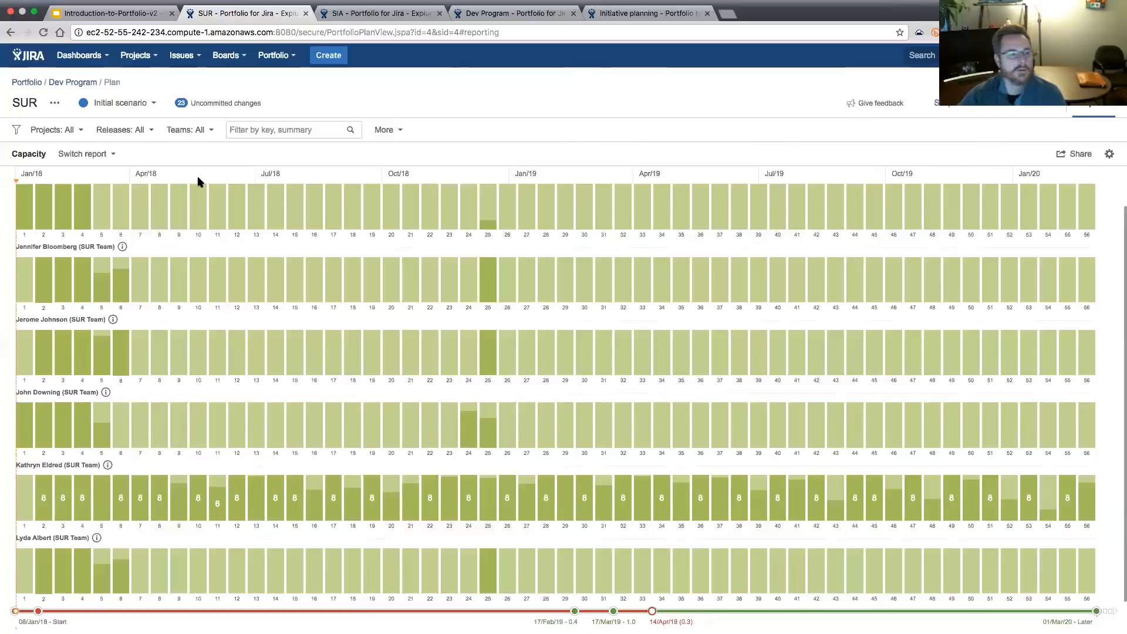
pyautogui.click(115, 154)
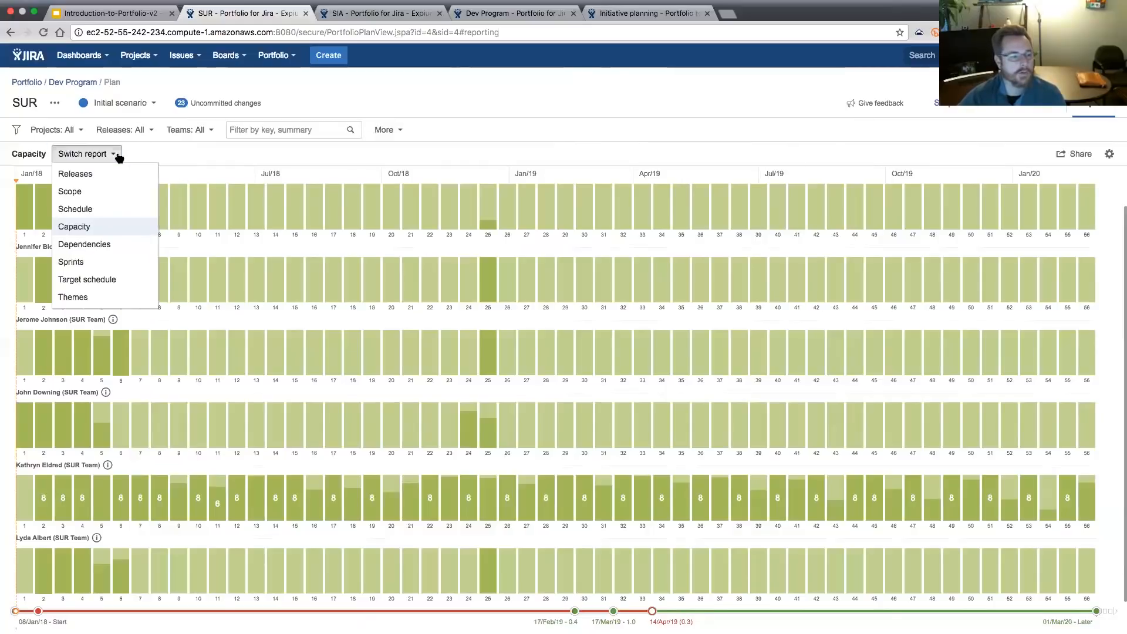
pyautogui.click(86, 173)
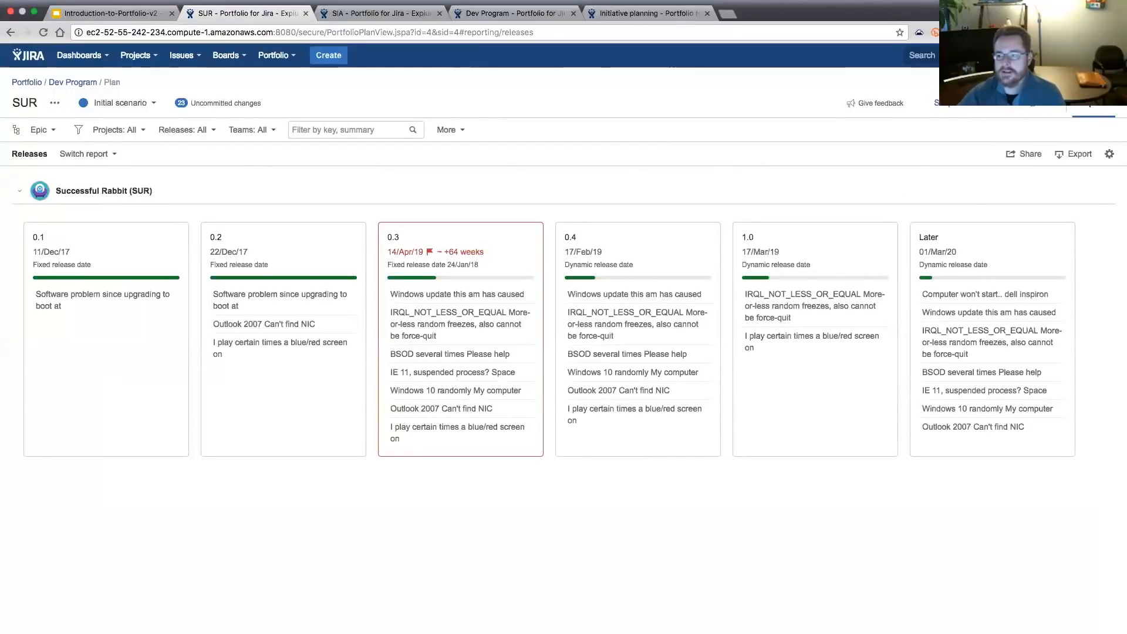
pyautogui.click(1032, 103)
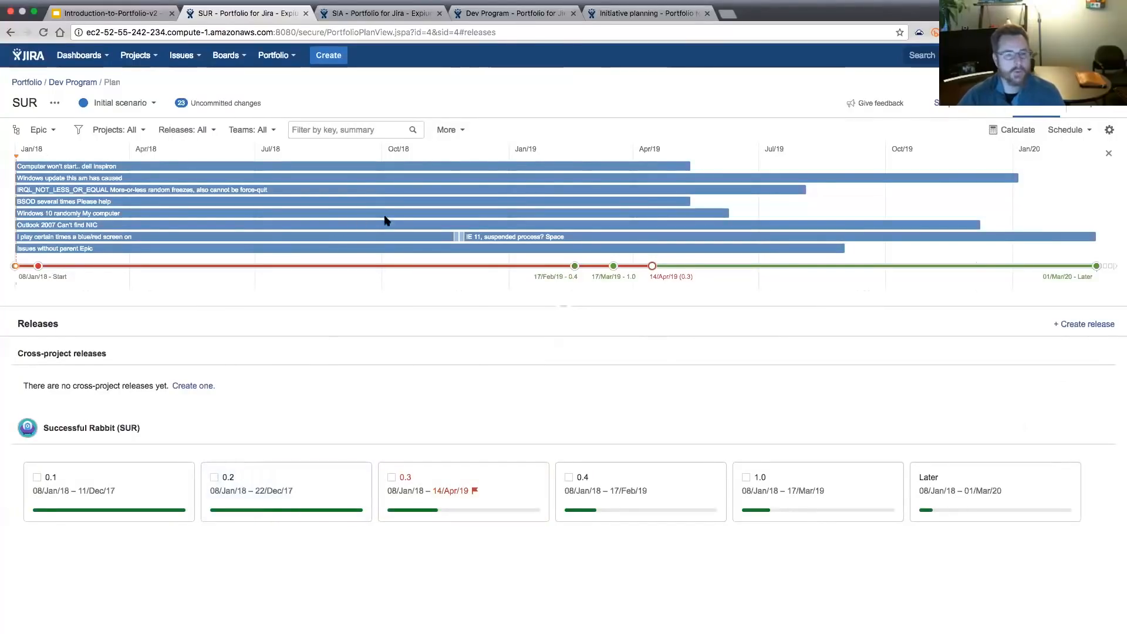
pyautogui.click(1095, 109)
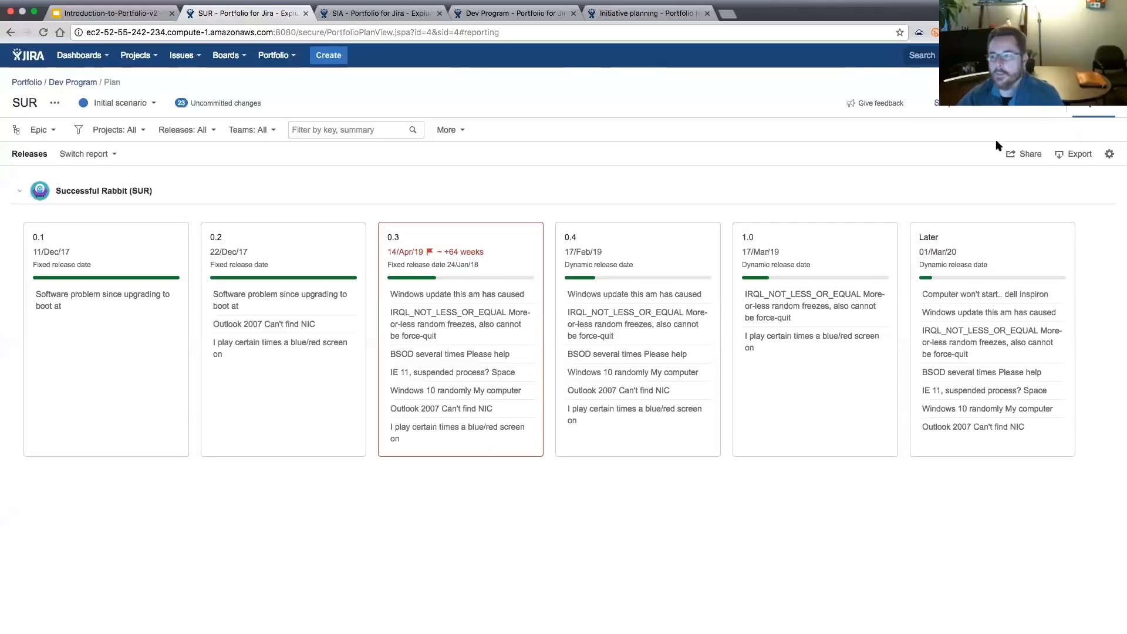
# Set the release date of Successful Rabbit's version 0.3 to Dynamic release date and recalculate the schedule.
pyautogui.click(1039, 113)
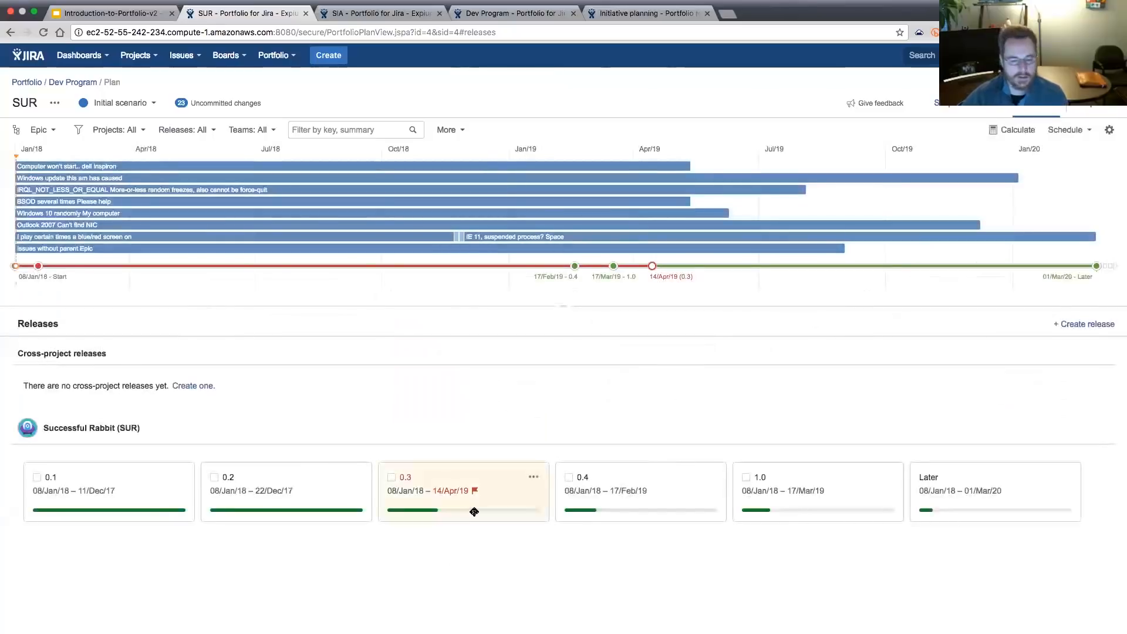
pyautogui.click(534, 480)
pyautogui.click(536, 498)
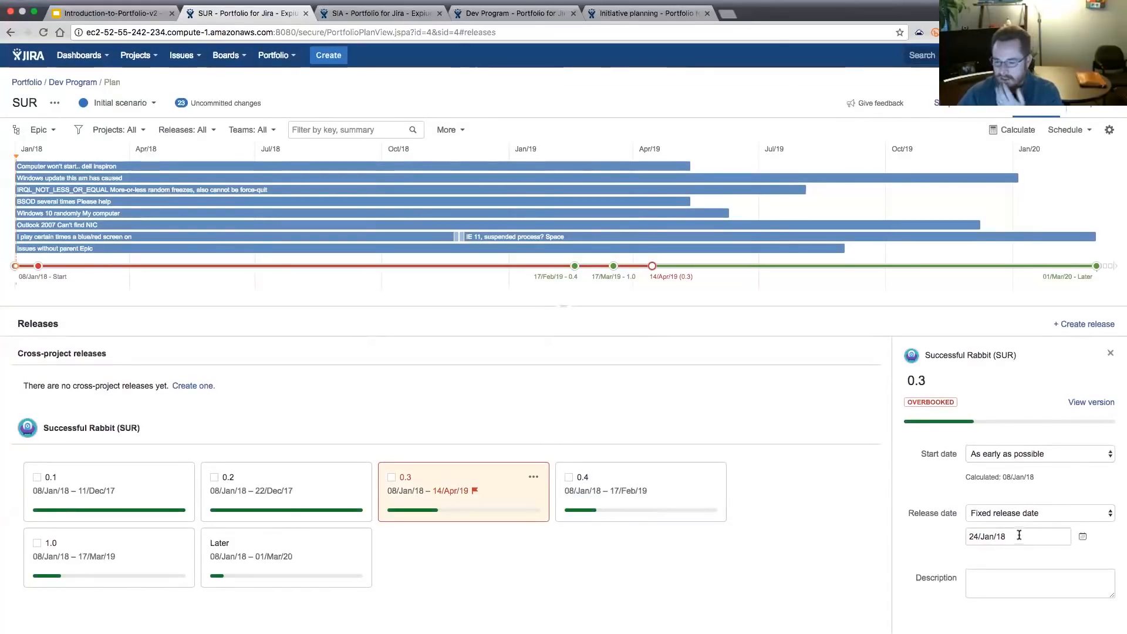
pyautogui.click(1109, 515)
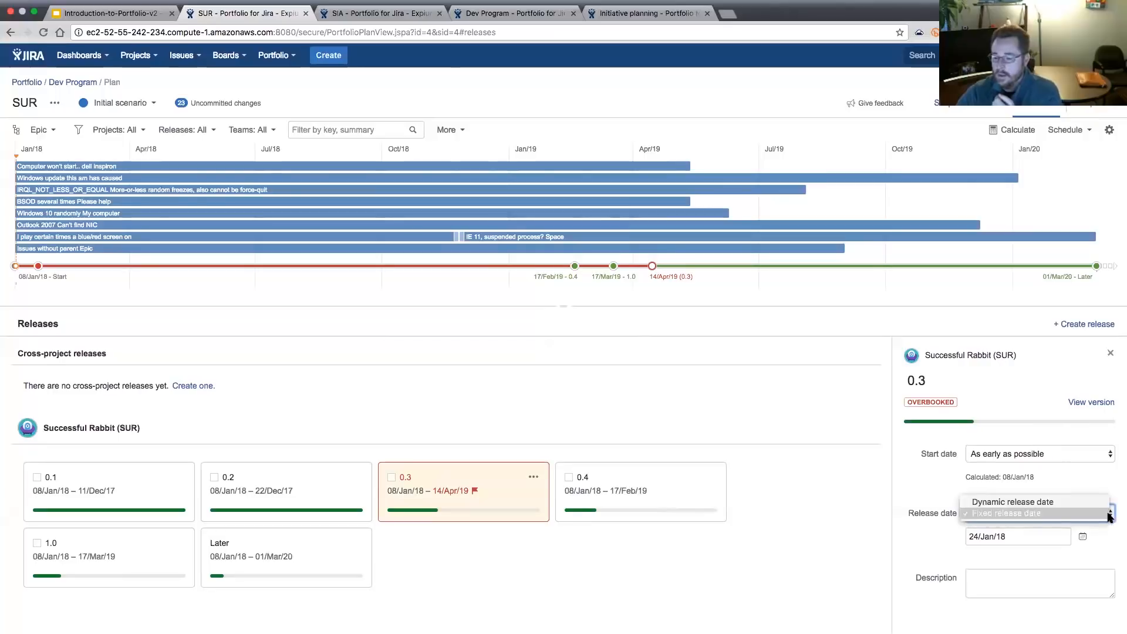
pyautogui.click(1020, 503)
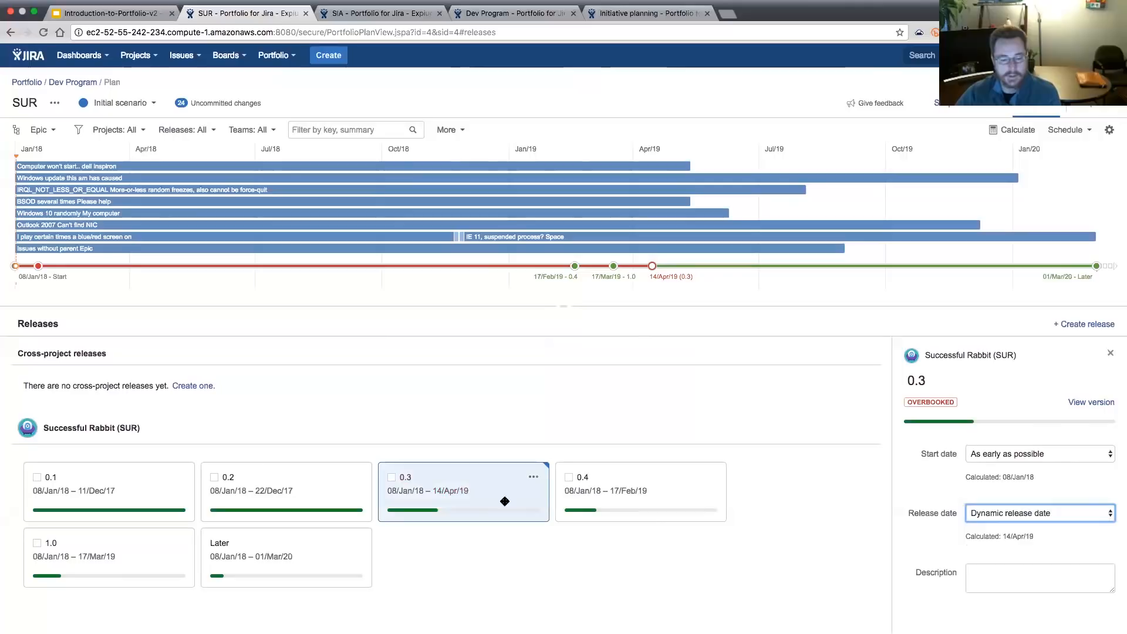
pyautogui.click(1033, 134)
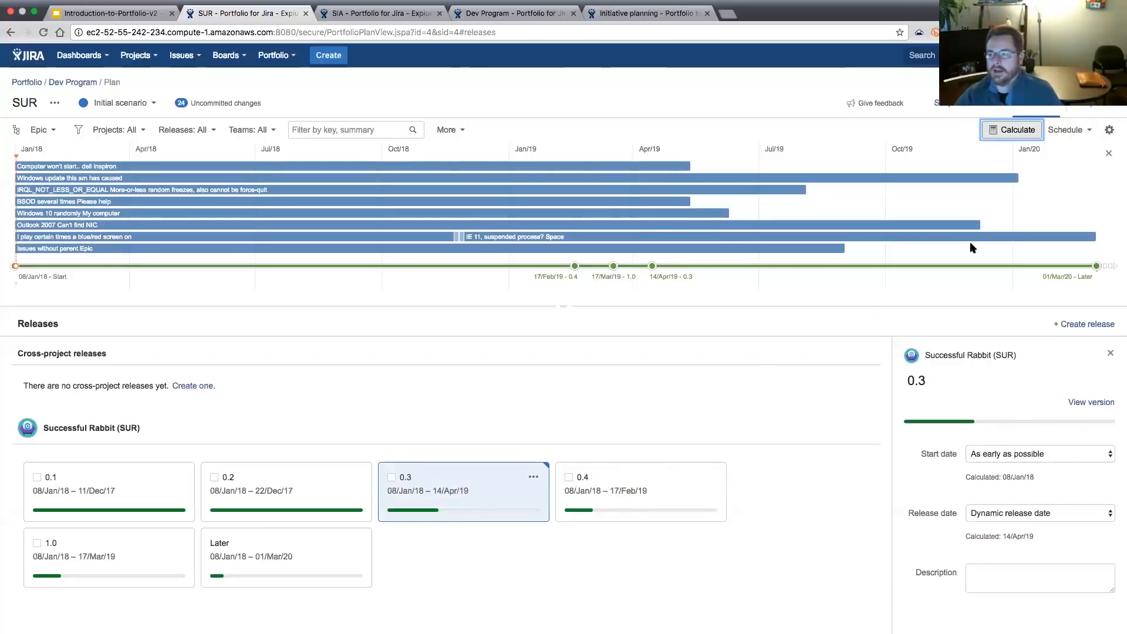
# Review the Releases report at Story level, and open the release details of Successful Rabbit's version 0.3 in the plan.
pyautogui.click(1091, 109)
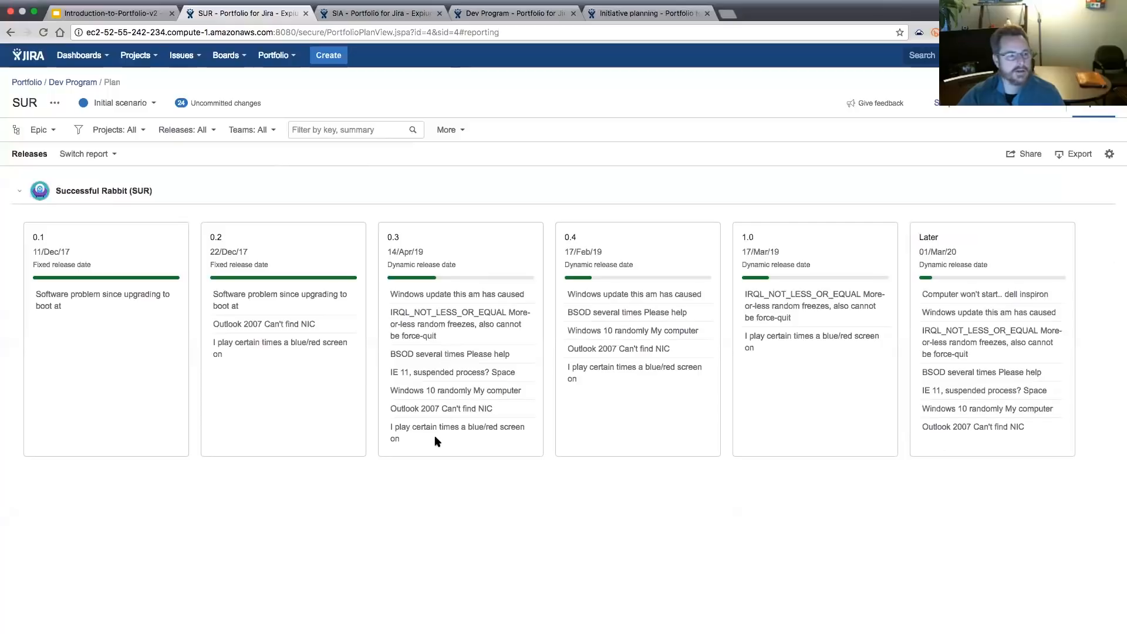
pyautogui.click(46, 130)
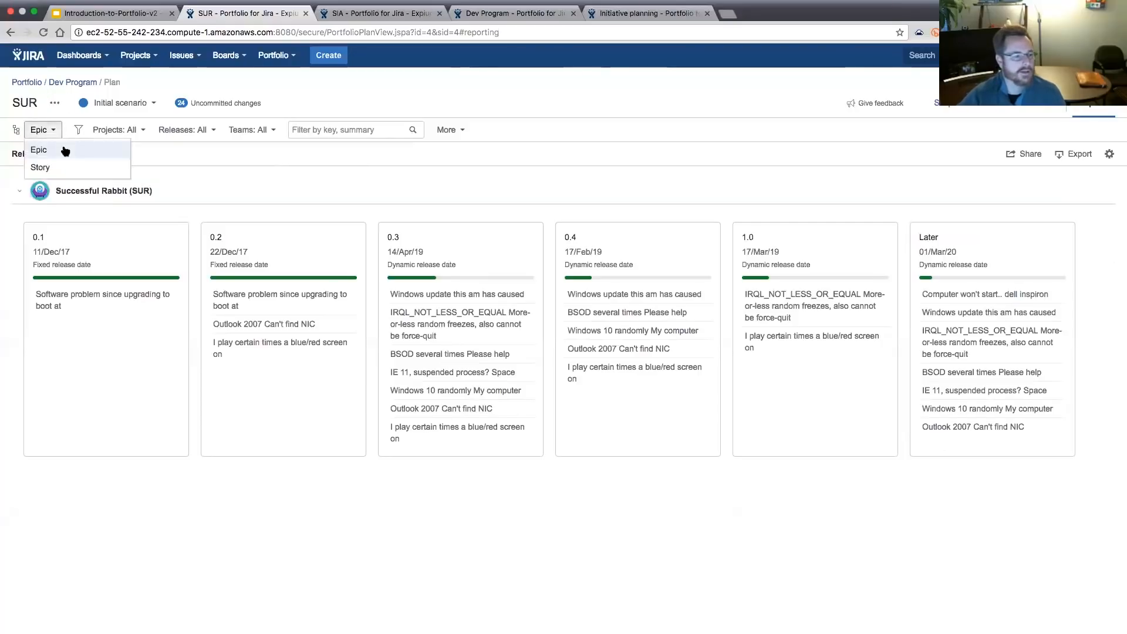
pyautogui.click(39, 168)
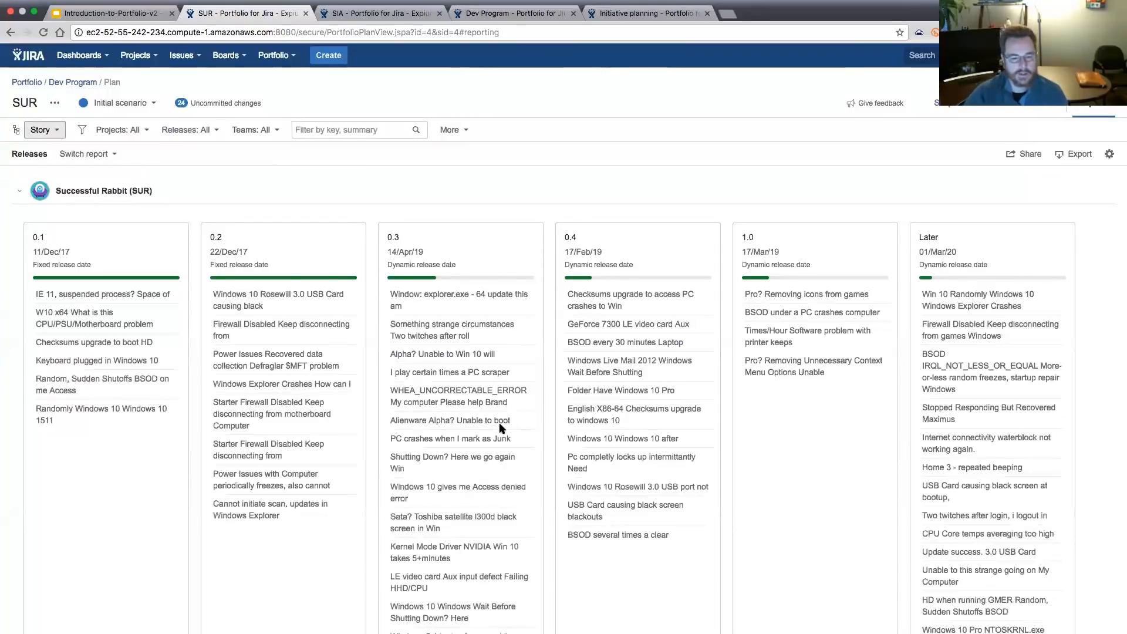
pyautogui.scroll(-5, 502, 429)
pyautogui.scroll(5, 502, 429)
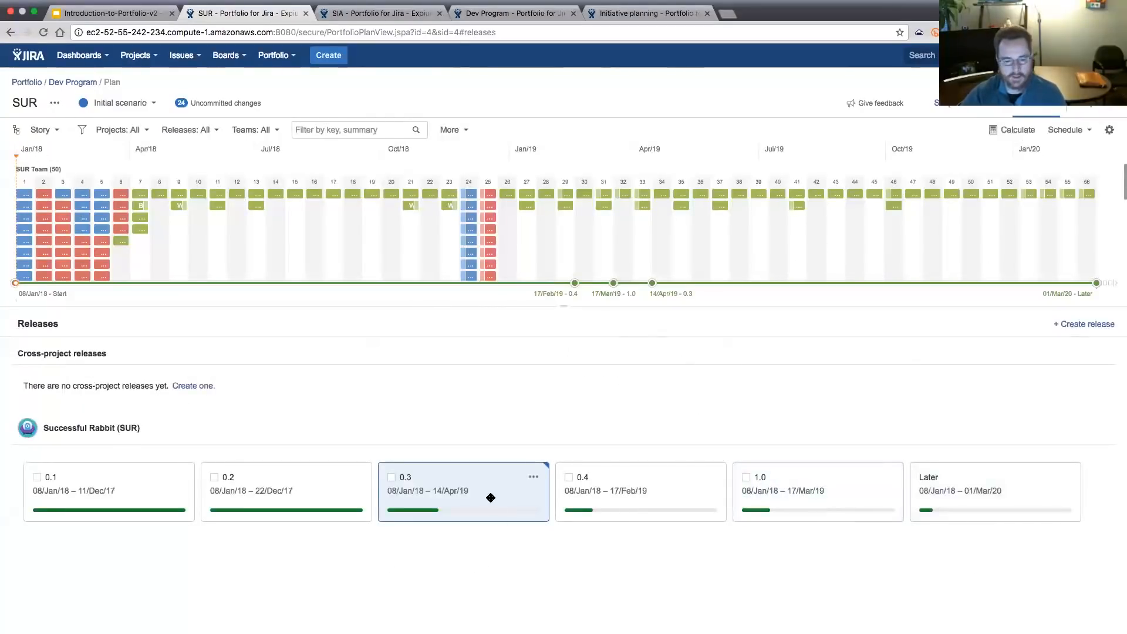
pyautogui.click(533, 477)
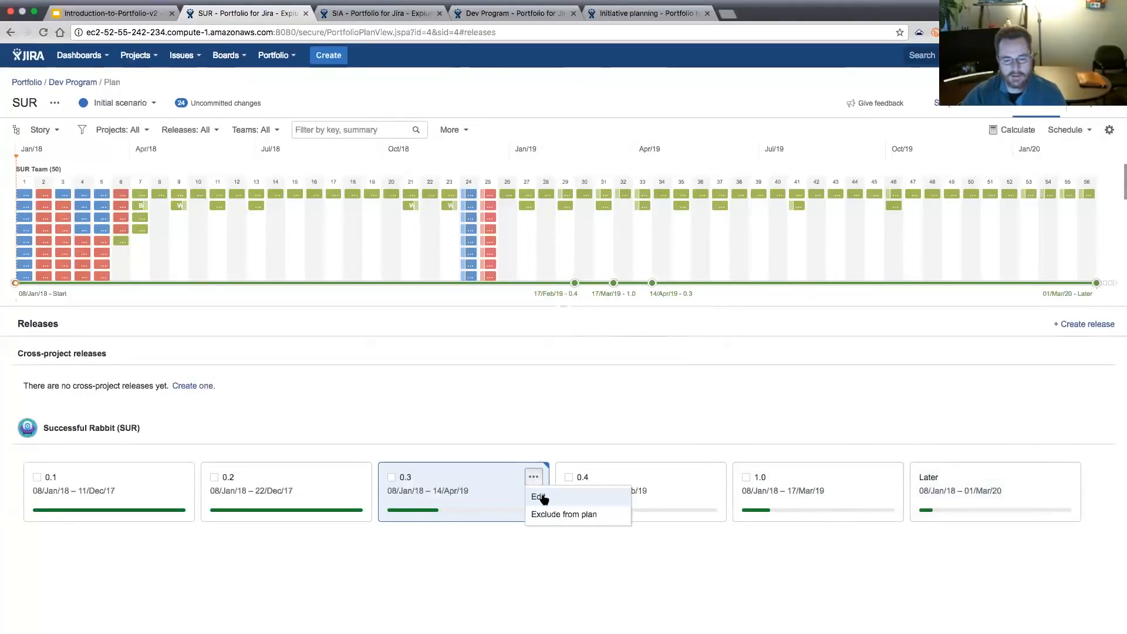
pyautogui.click(538, 497)
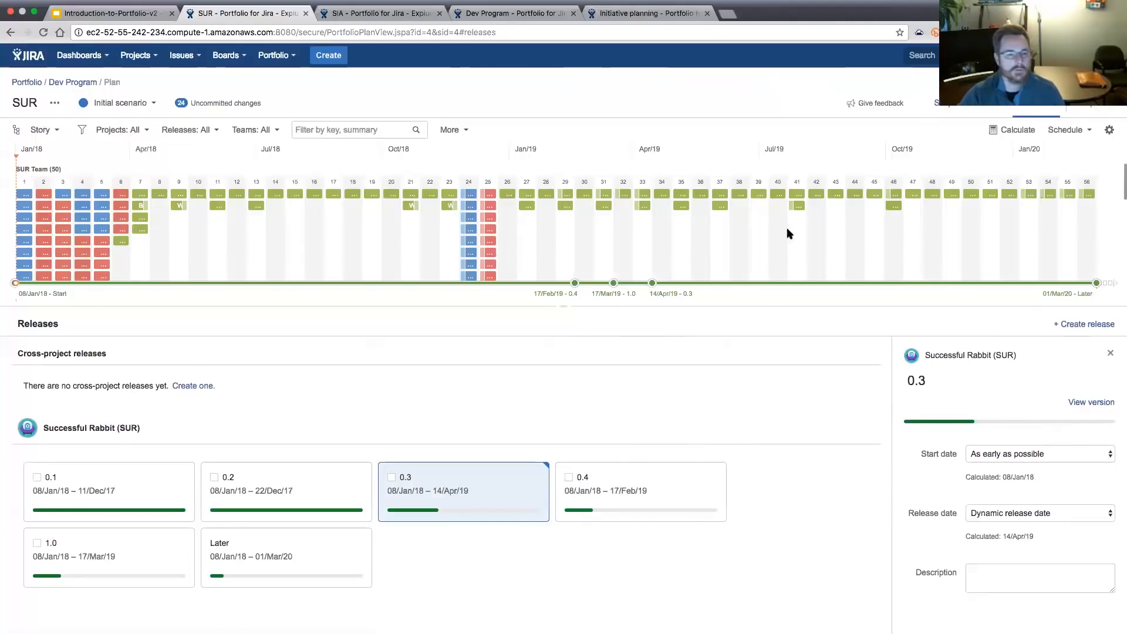
# Set the weekly hours of SUR Team's fifth member to 8 and of the last member to 40.
pyautogui.click(998, 107)
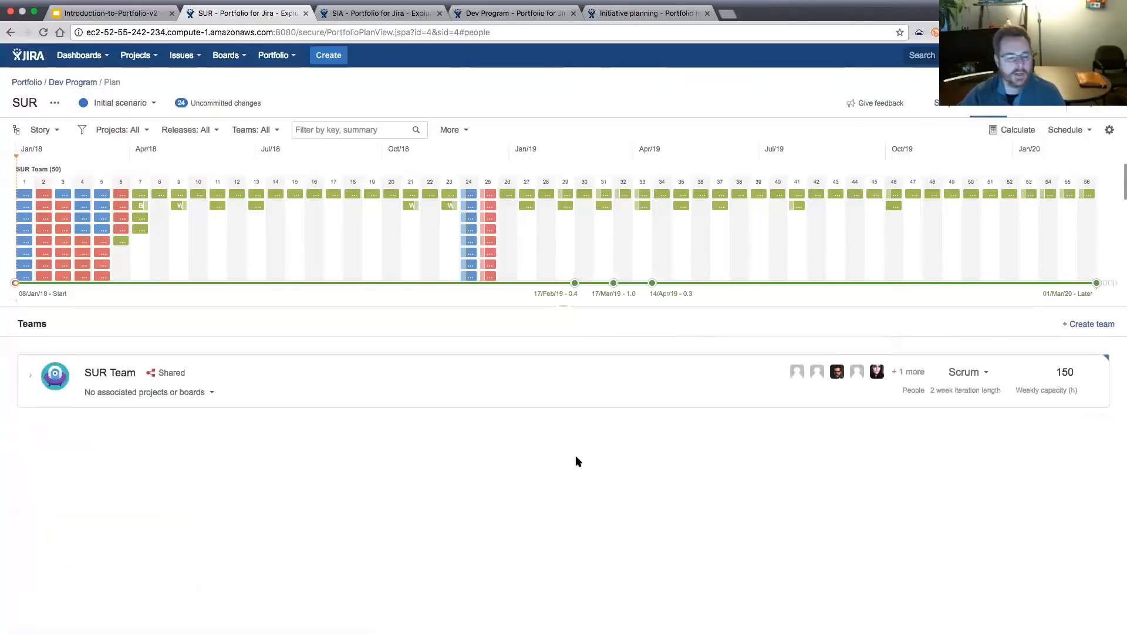
pyautogui.click(31, 378)
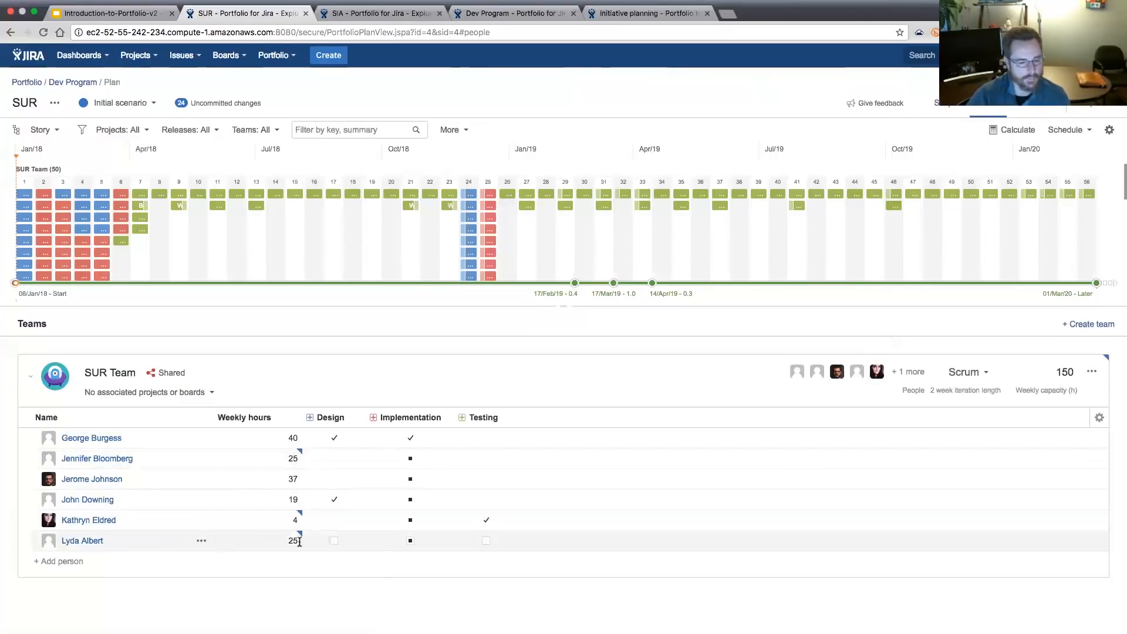
pyautogui.click(299, 521)
pyautogui.press('BackSpace')
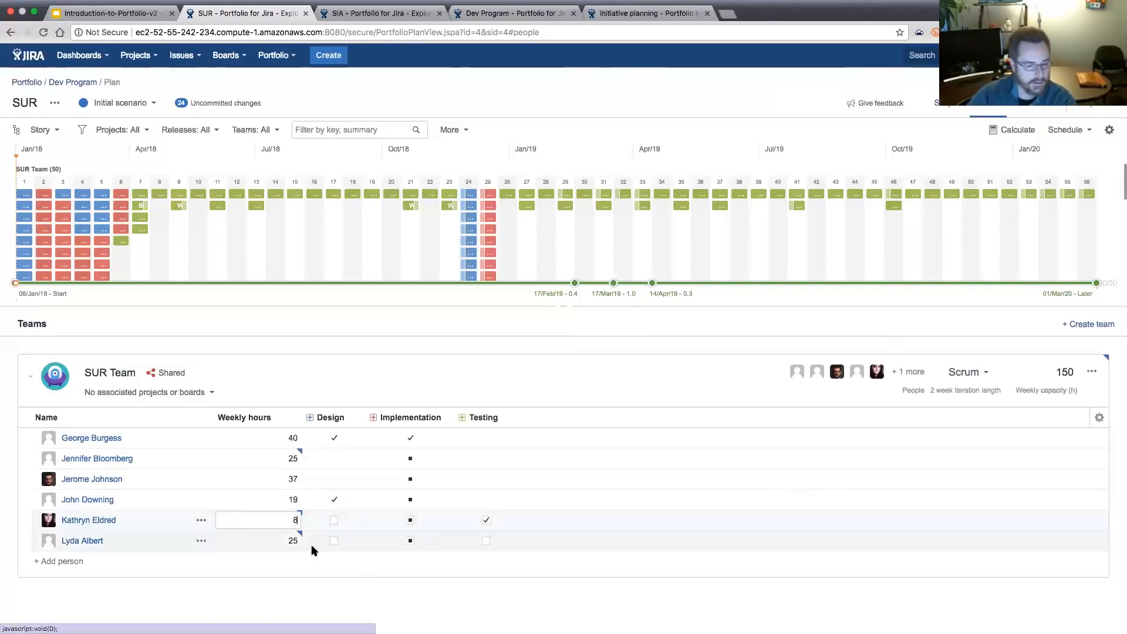
pyautogui.click(292, 540)
pyautogui.press('BackSpace')
pyautogui.press('BackSpace')
pyautogui.write('40')
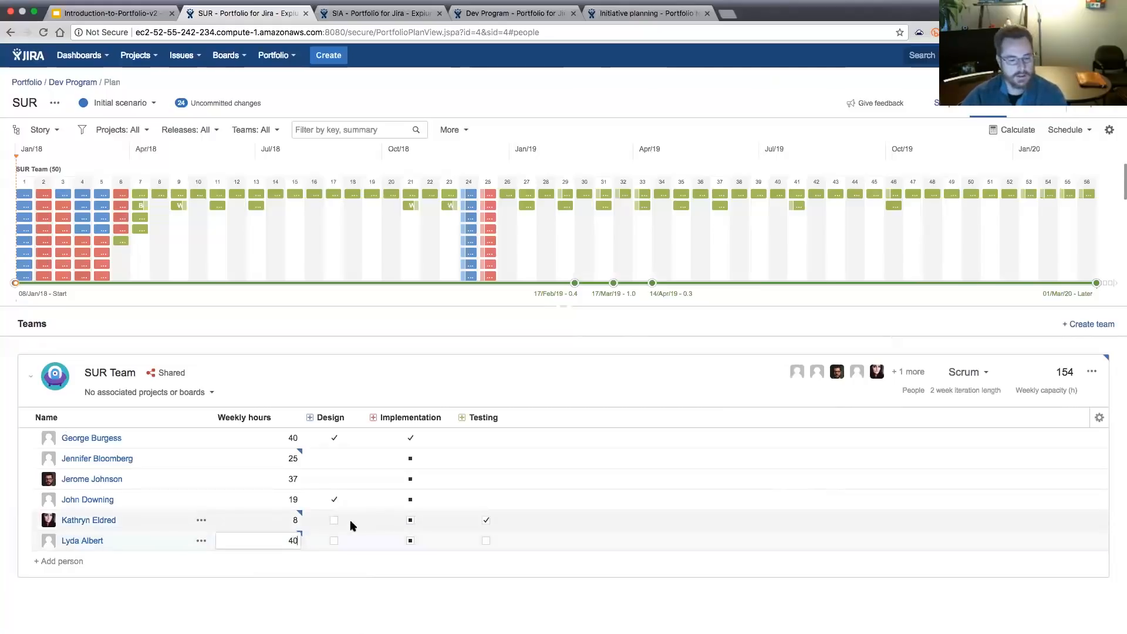
# Give SUR Team's second through last members the full Implementation skill.
pyautogui.click(410, 459)
pyautogui.click(411, 480)
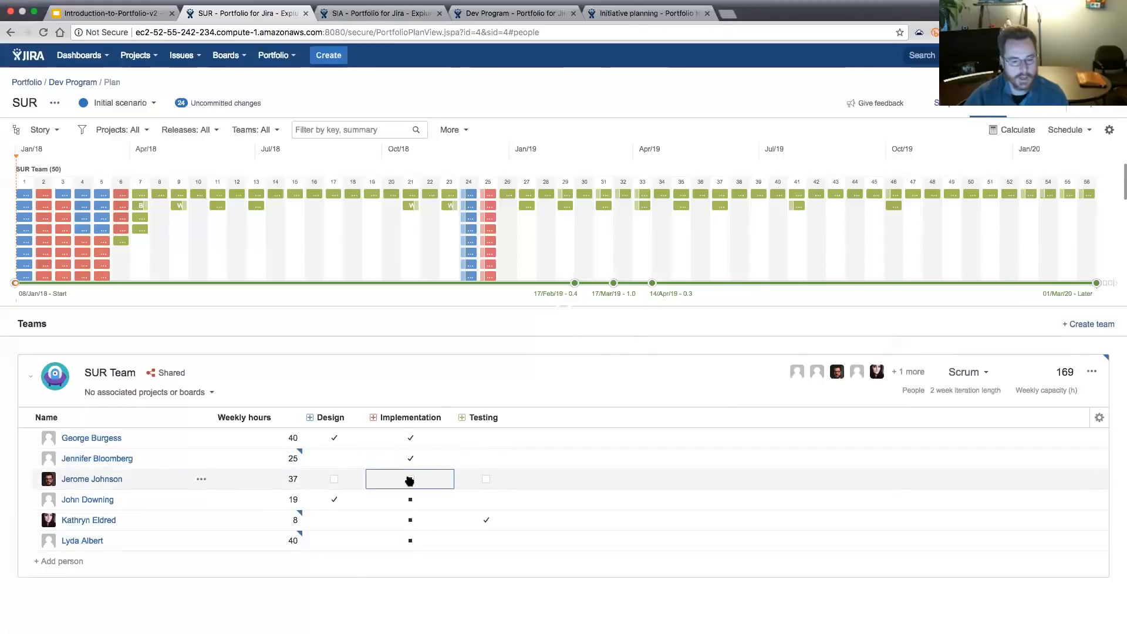
pyautogui.click(410, 500)
pyautogui.click(410, 520)
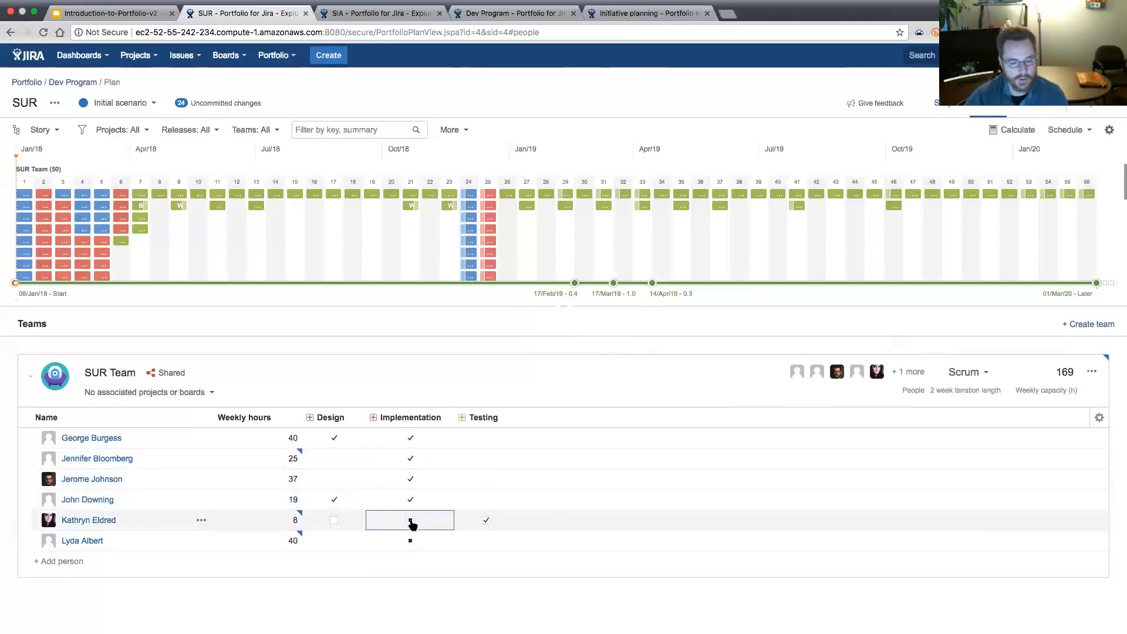
pyautogui.click(411, 541)
# Add Testing to SUR Team's first member and Design to the last member, and recalculate the schedule.
pyautogui.click(486, 442)
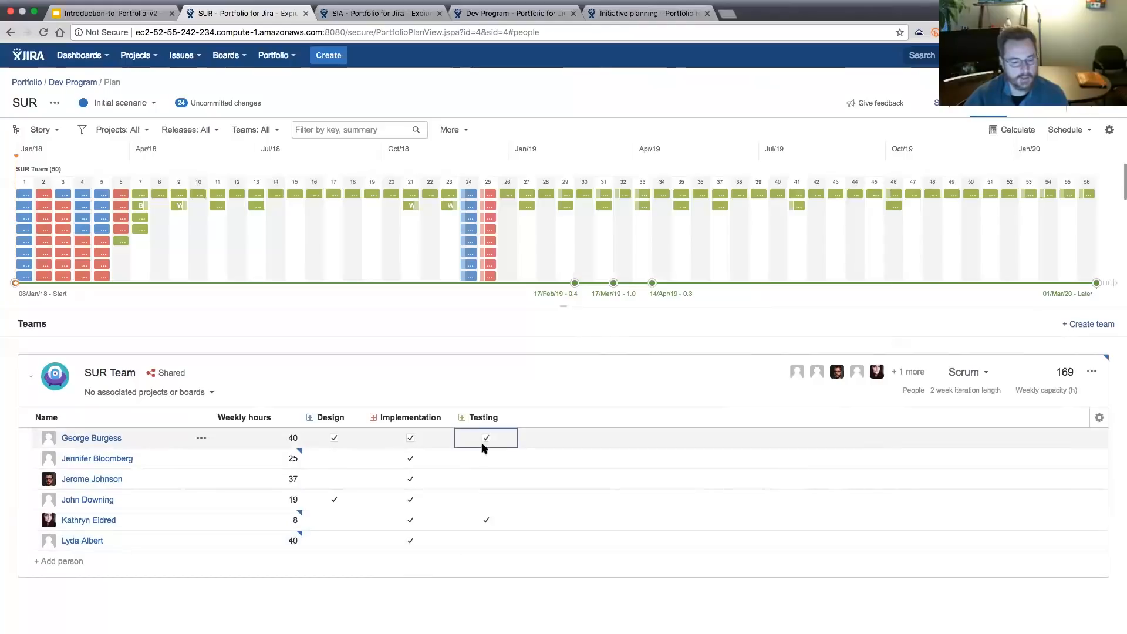
pyautogui.click(334, 540)
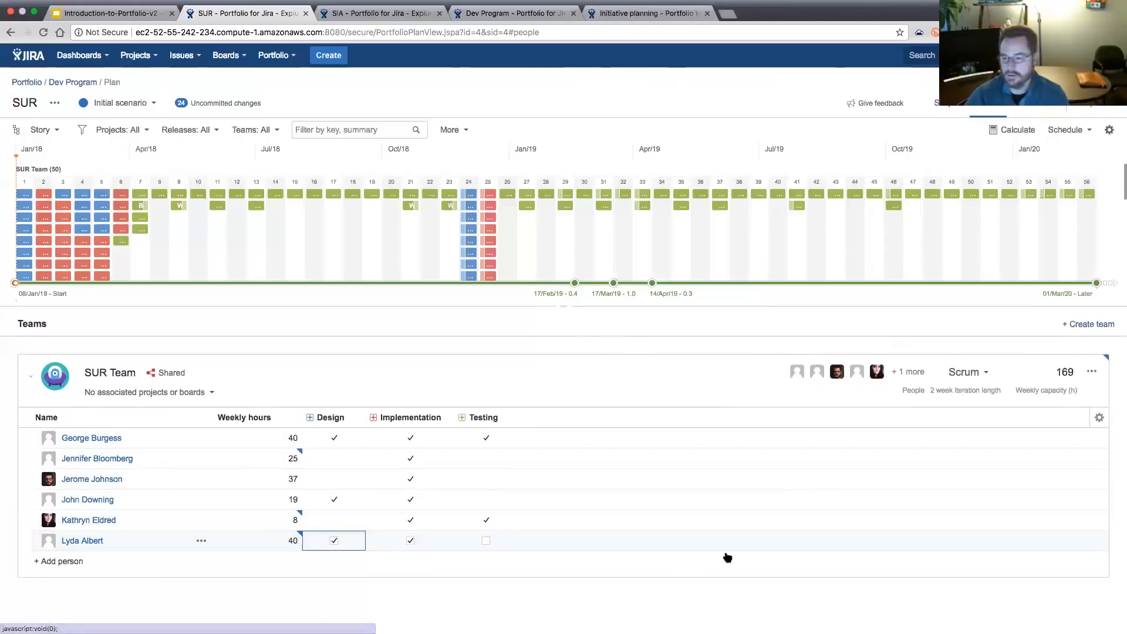
pyautogui.click(1014, 129)
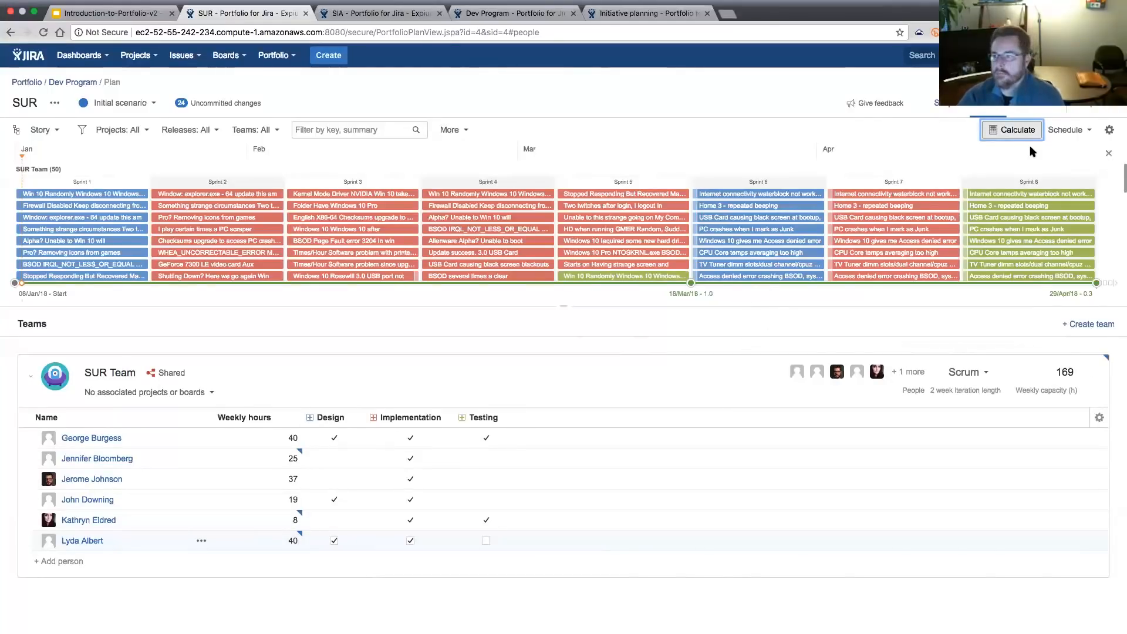
# Examine the stories and release dates in the Releases report, and check version 0.3's details in the plan.
pyautogui.click(1090, 110)
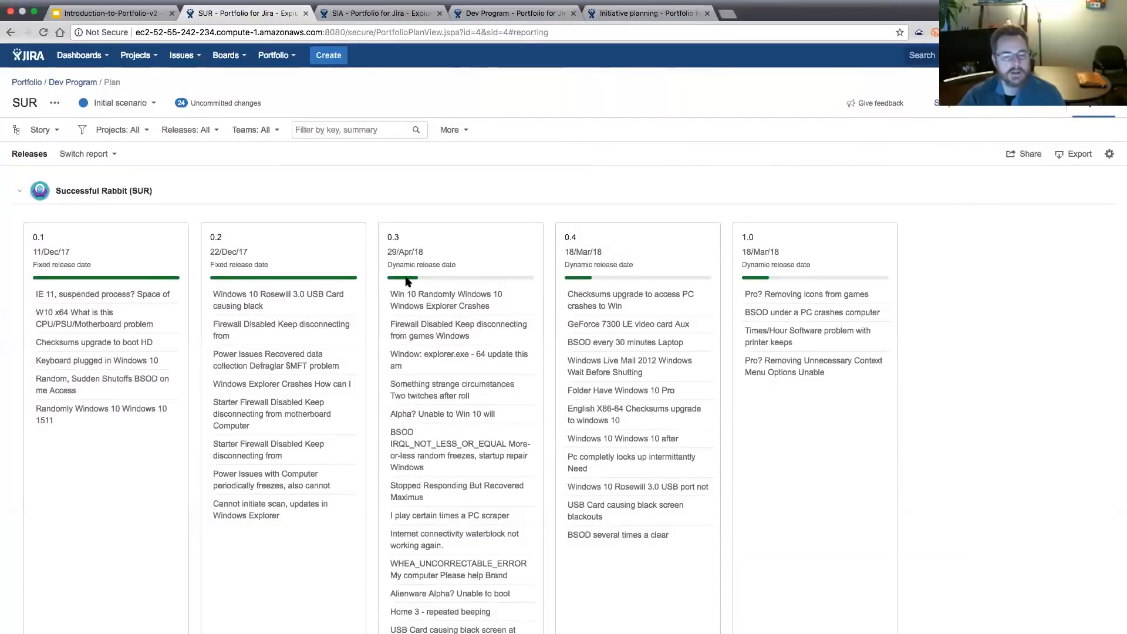
pyautogui.scroll(-2, 464, 321)
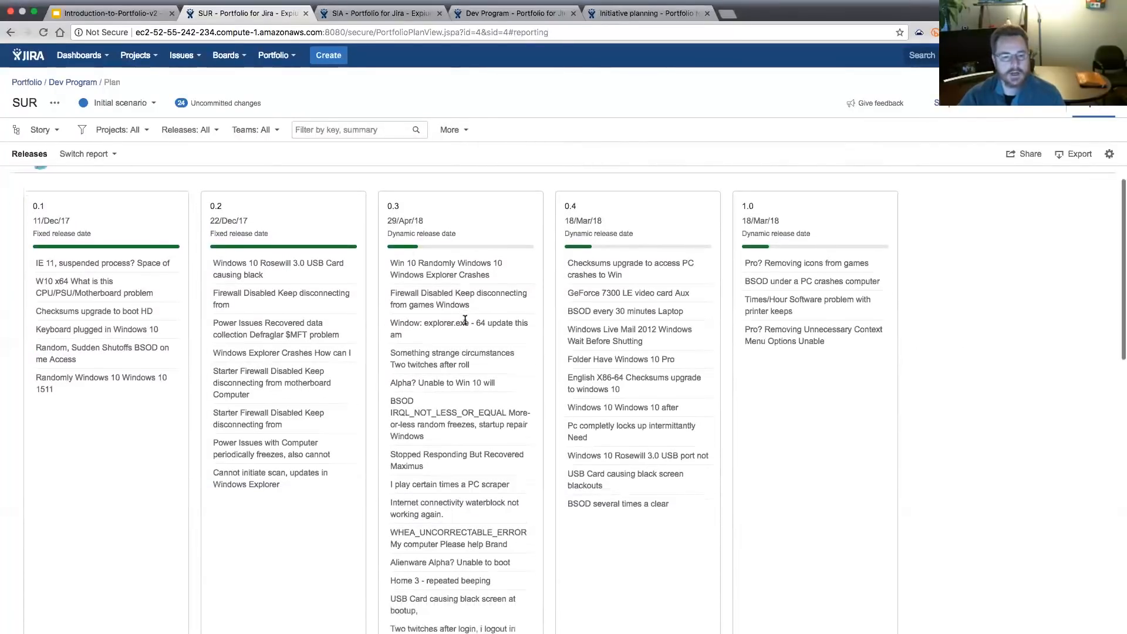
pyautogui.scroll(-1, 463, 324)
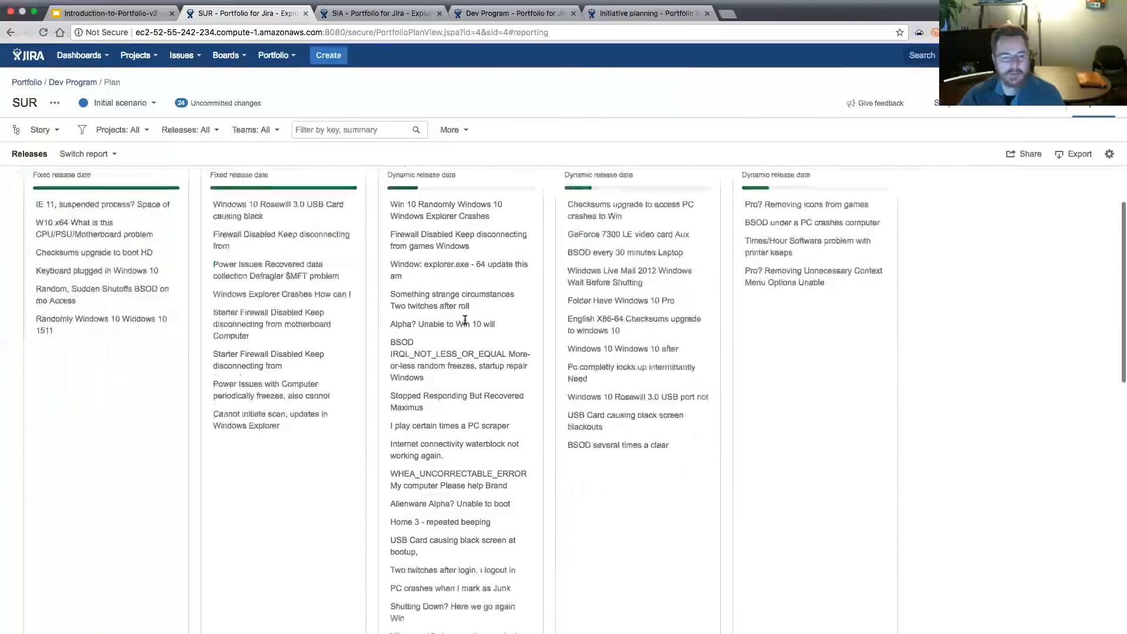
pyautogui.scroll(1, 465, 320)
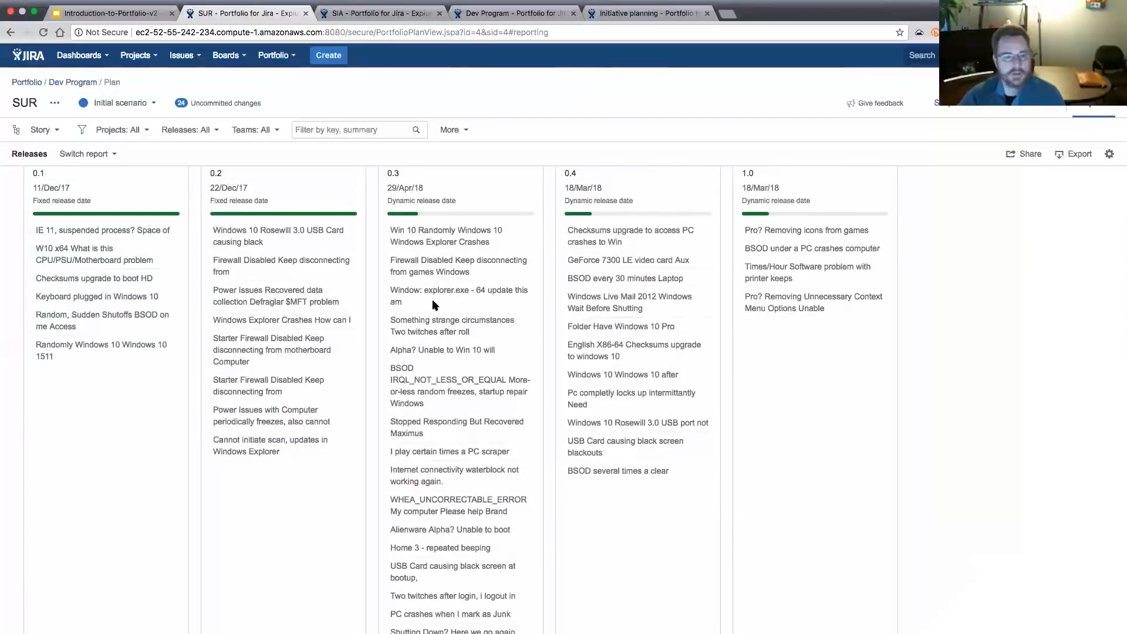
pyautogui.click(1033, 111)
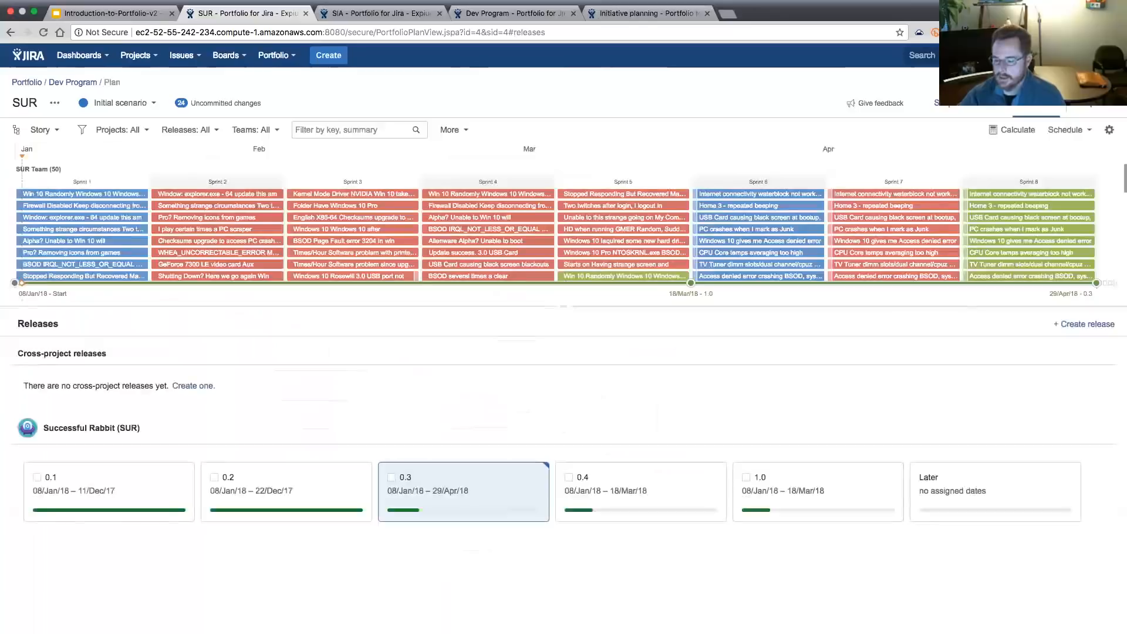
pyautogui.click(519, 499)
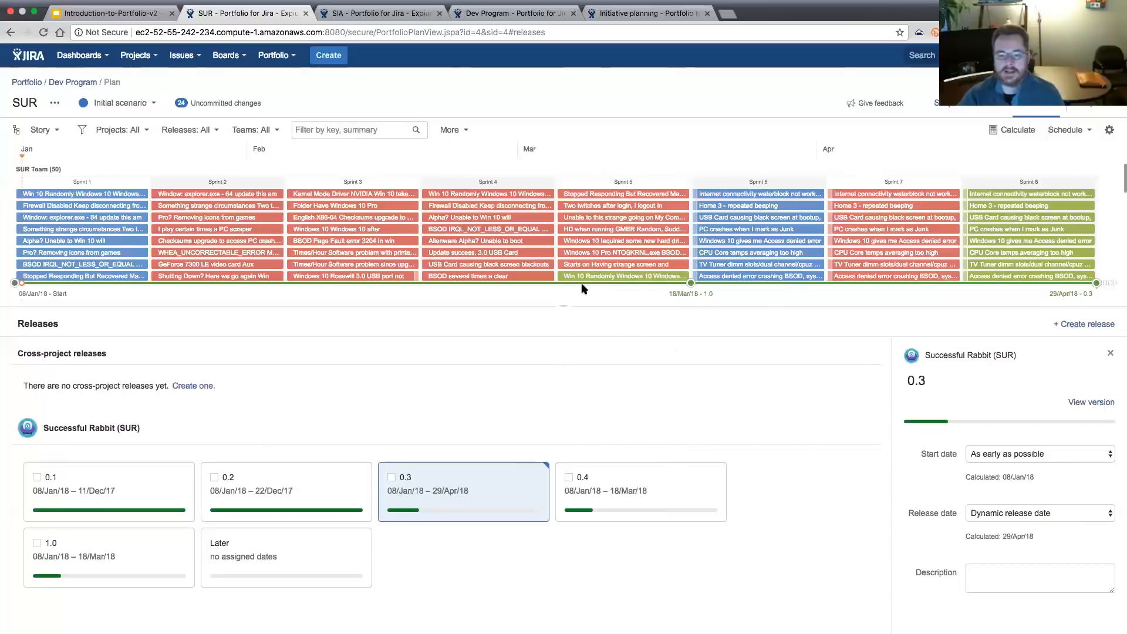
# Enlarge the schedule area to show the sprints' full story lists, viewing it at Epic level before returning to Story level.
pyautogui.moveTo(564, 305); pyautogui.dragTo(564, 392)
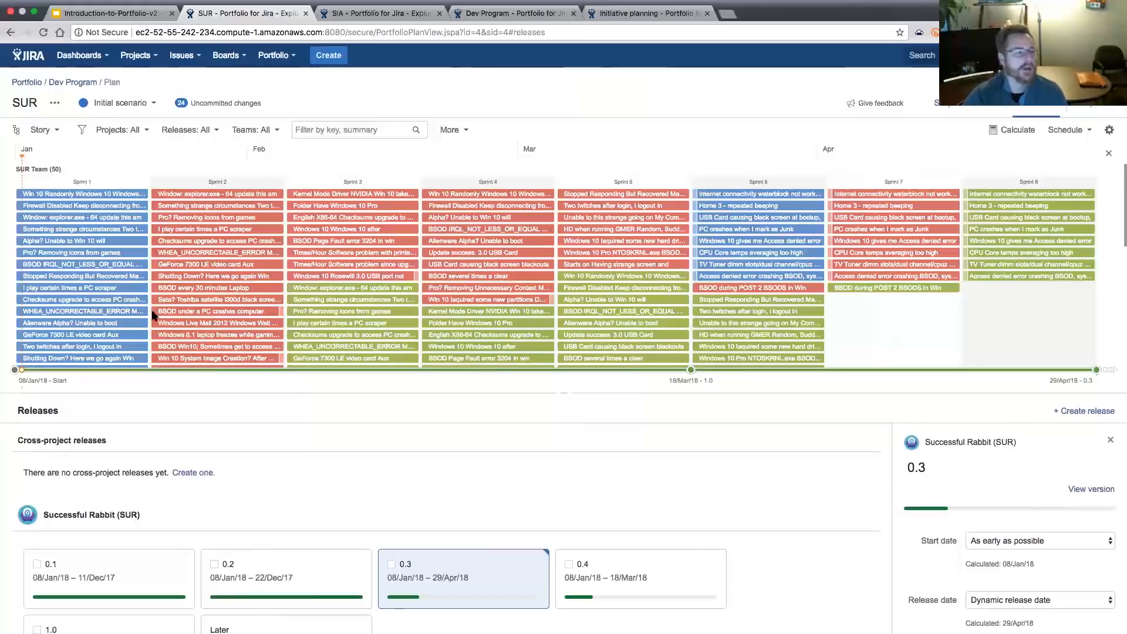
pyautogui.click(58, 133)
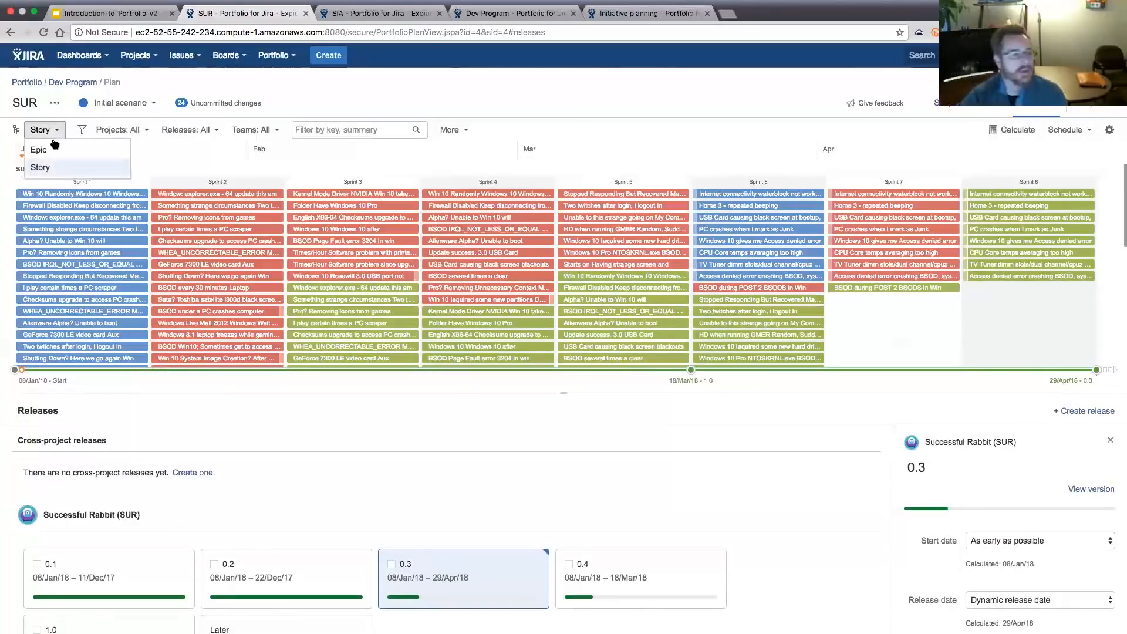
pyautogui.click(39, 150)
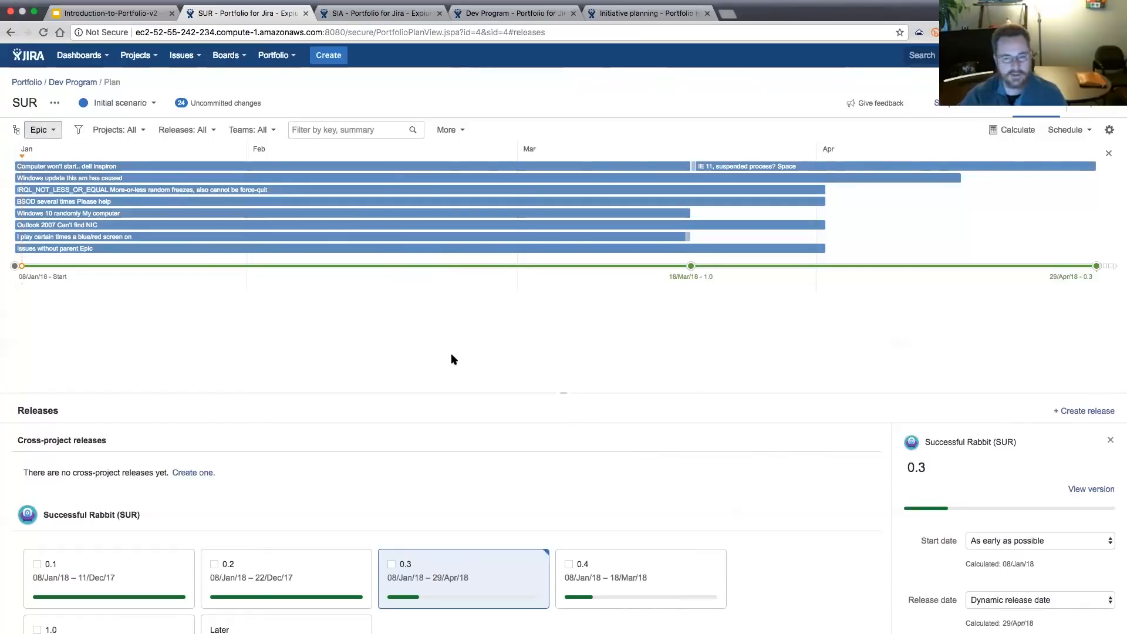
pyautogui.click(51, 129)
pyautogui.click(53, 170)
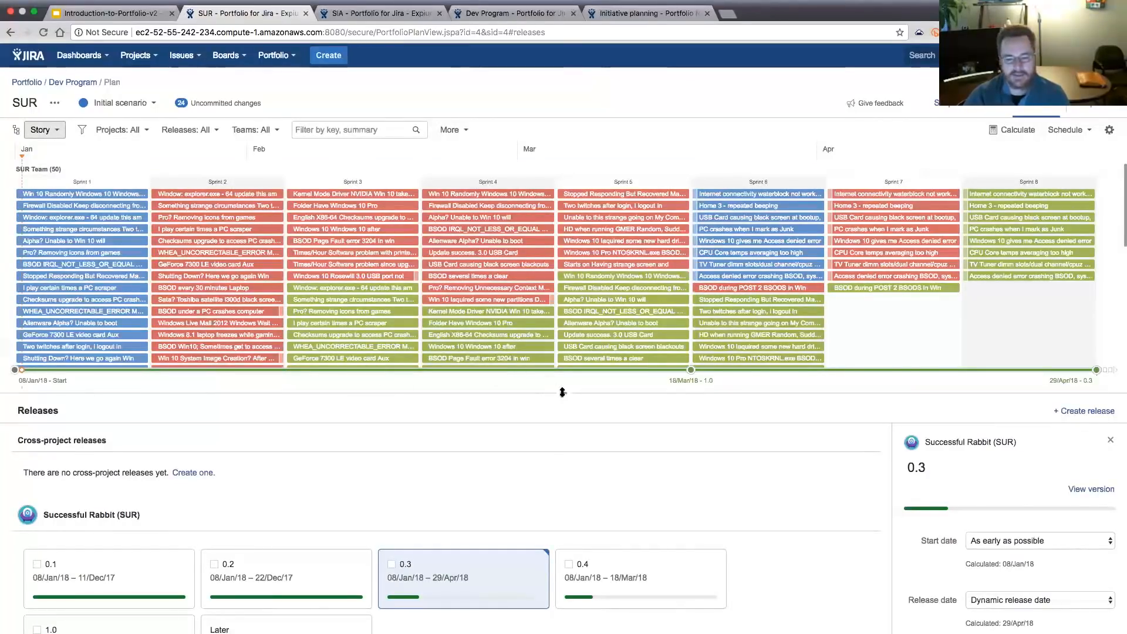
pyautogui.moveTo(562, 392); pyautogui.dragTo(556, 553)
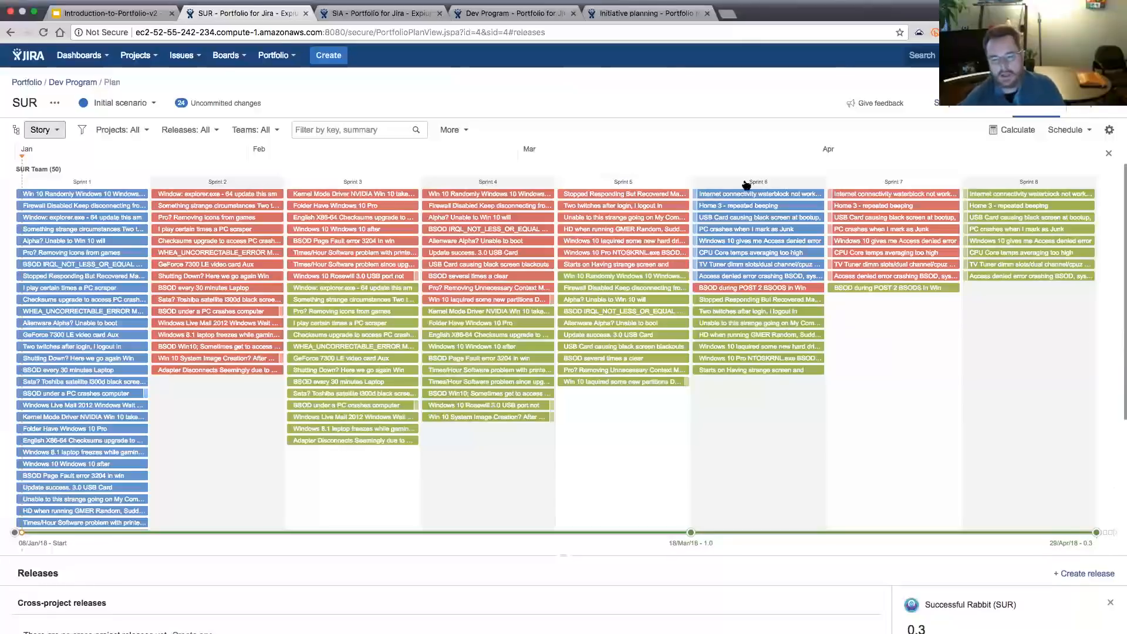
# Compare the schedule colored by Theme with its coloring by Stage, leaving the coloring set to Stage.
pyautogui.click(1110, 130)
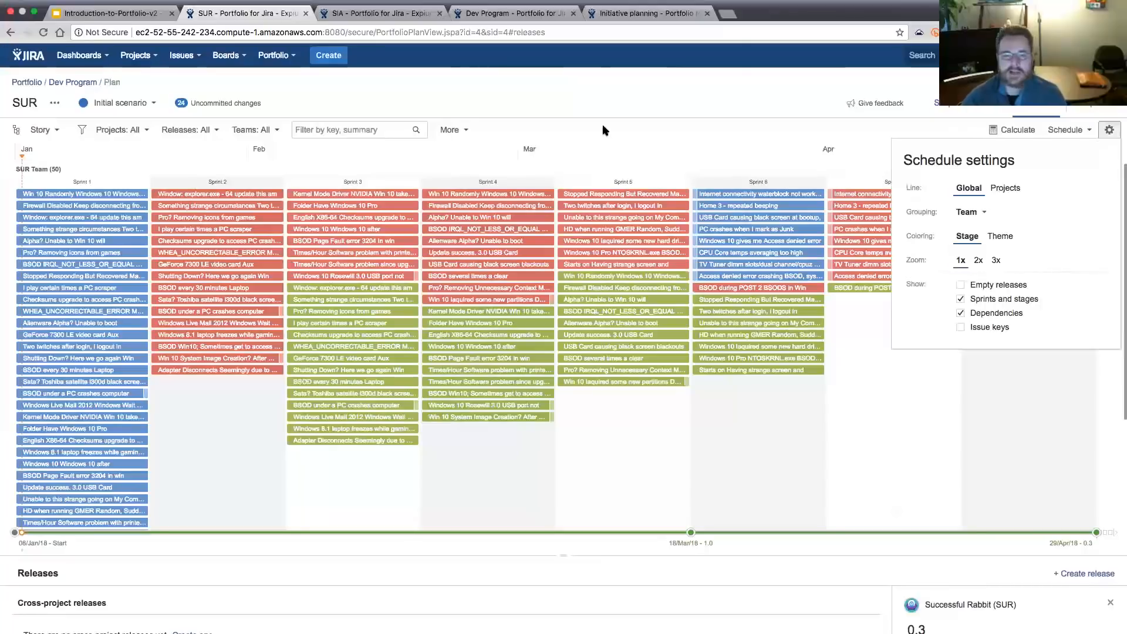
pyautogui.click(821, 131)
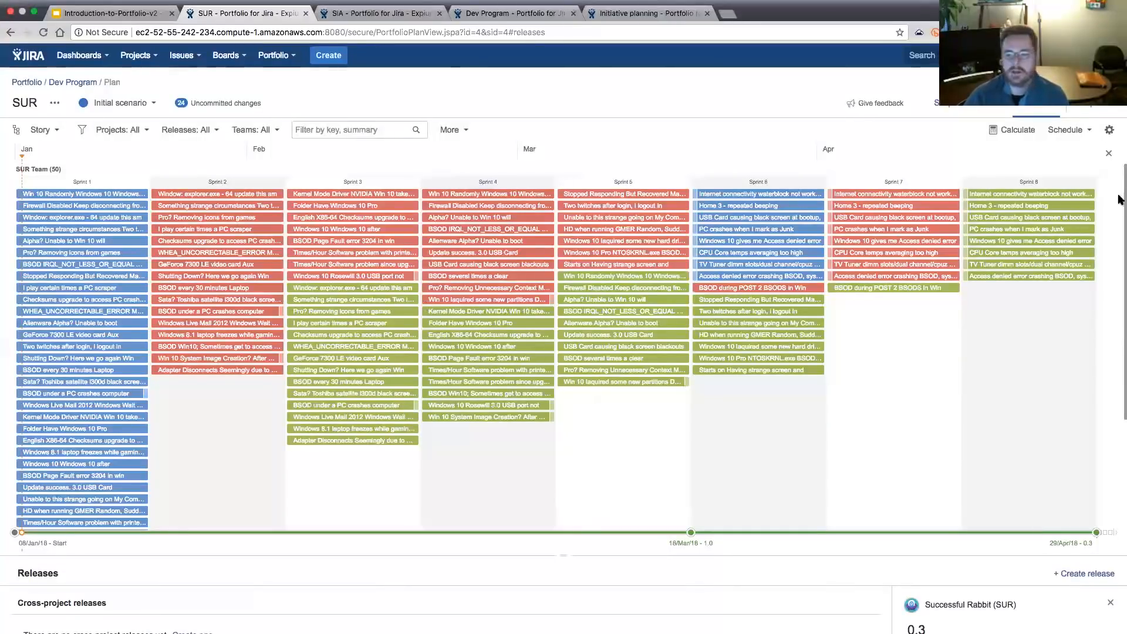
pyautogui.click(1108, 132)
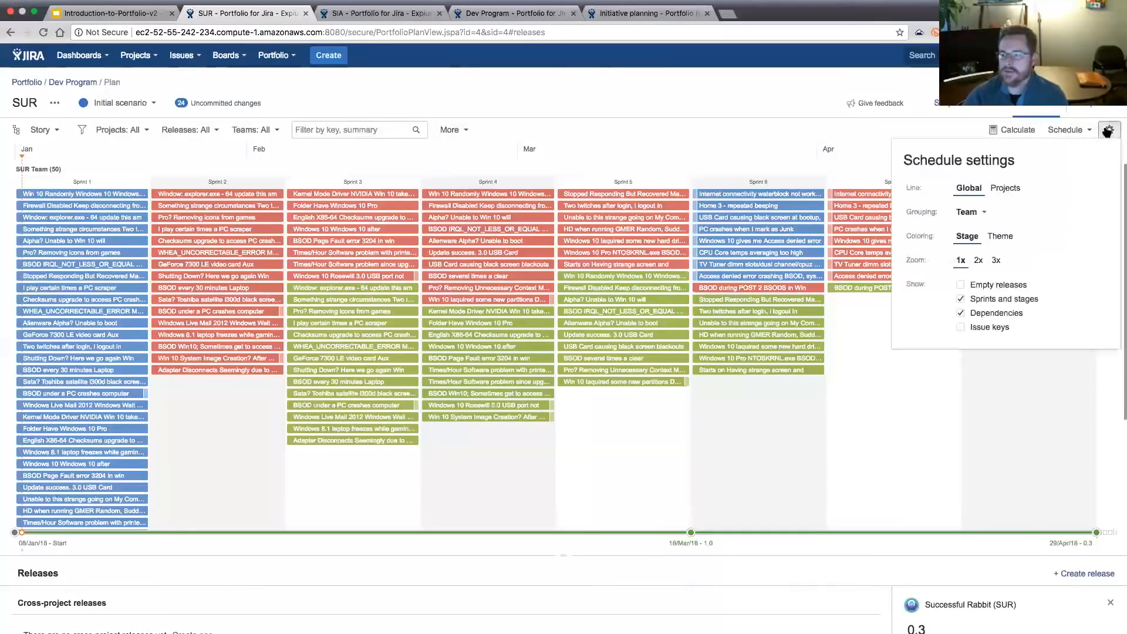
pyautogui.click(1001, 236)
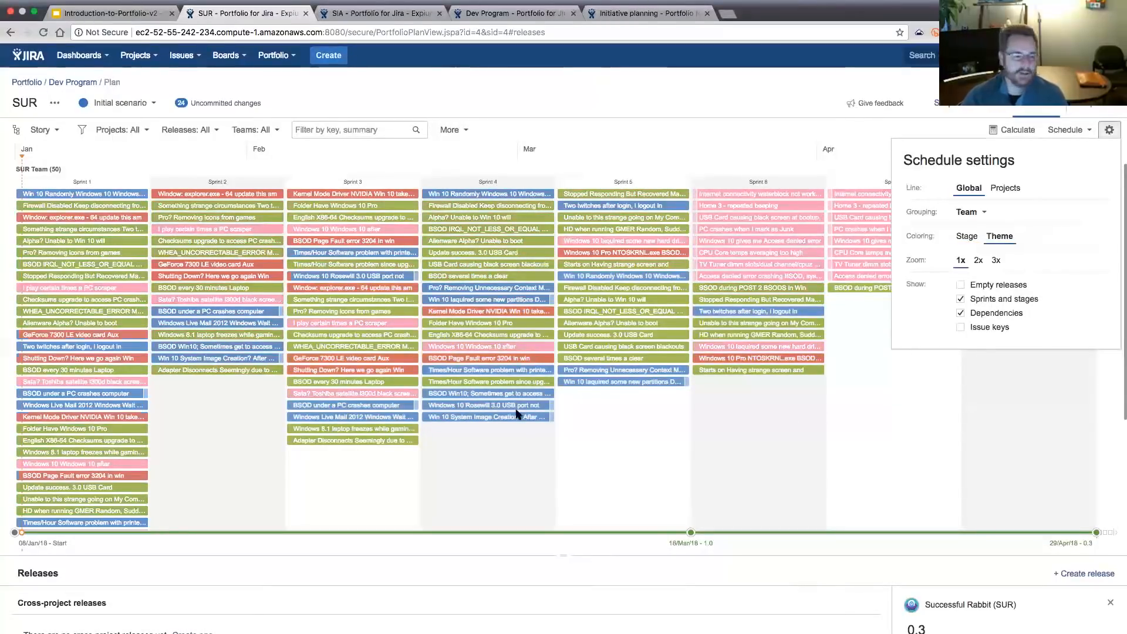
pyautogui.click(231, 432)
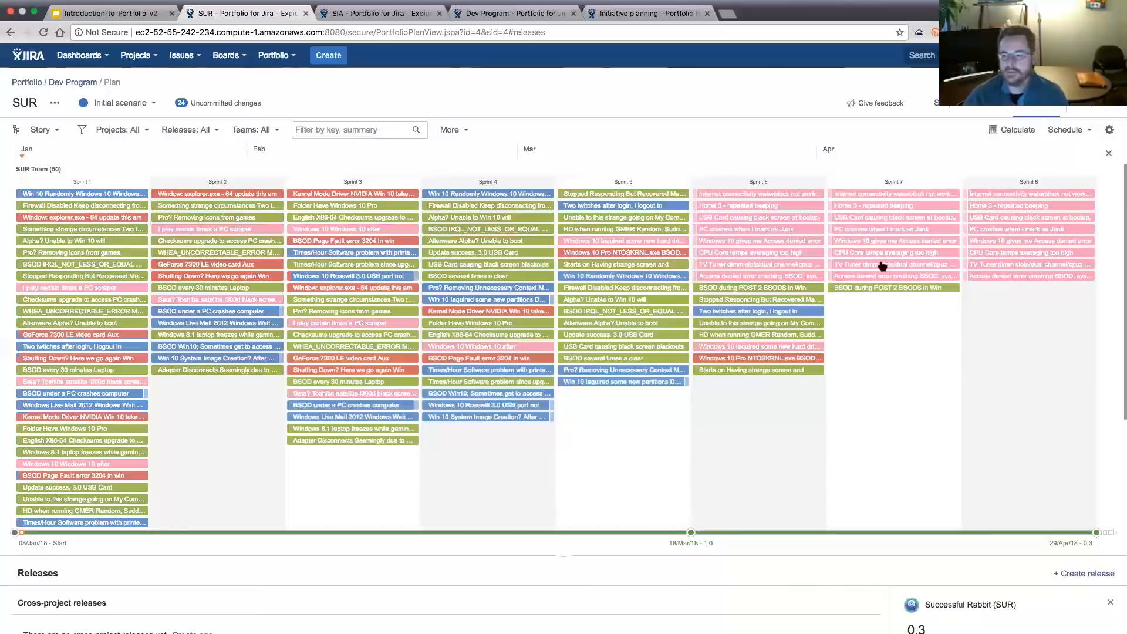
pyautogui.click(1109, 129)
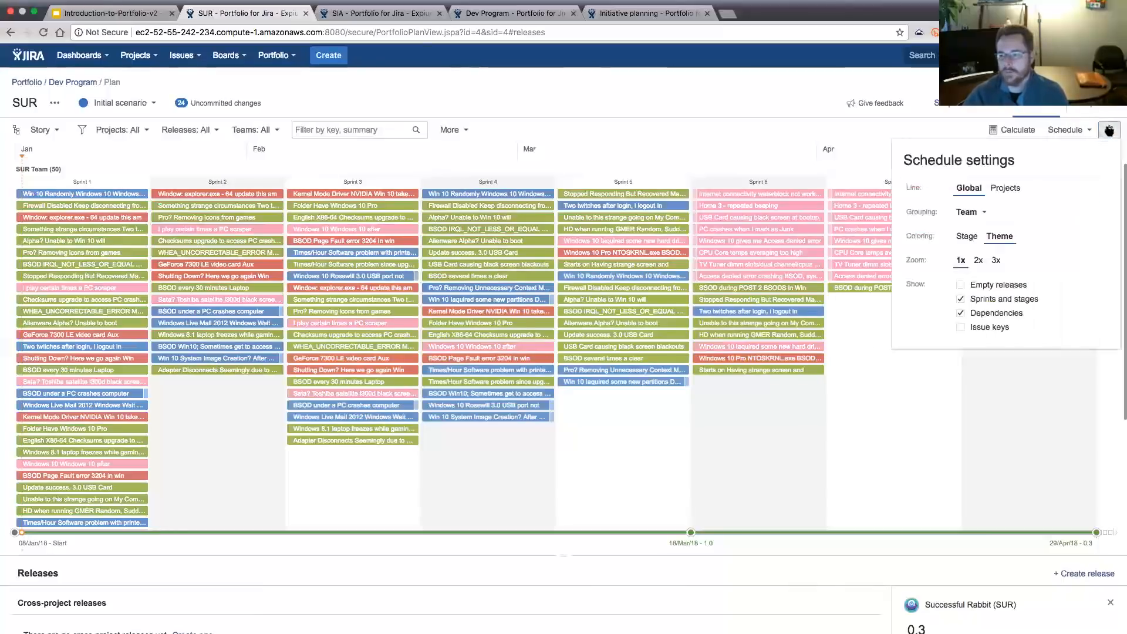
pyautogui.click(966, 237)
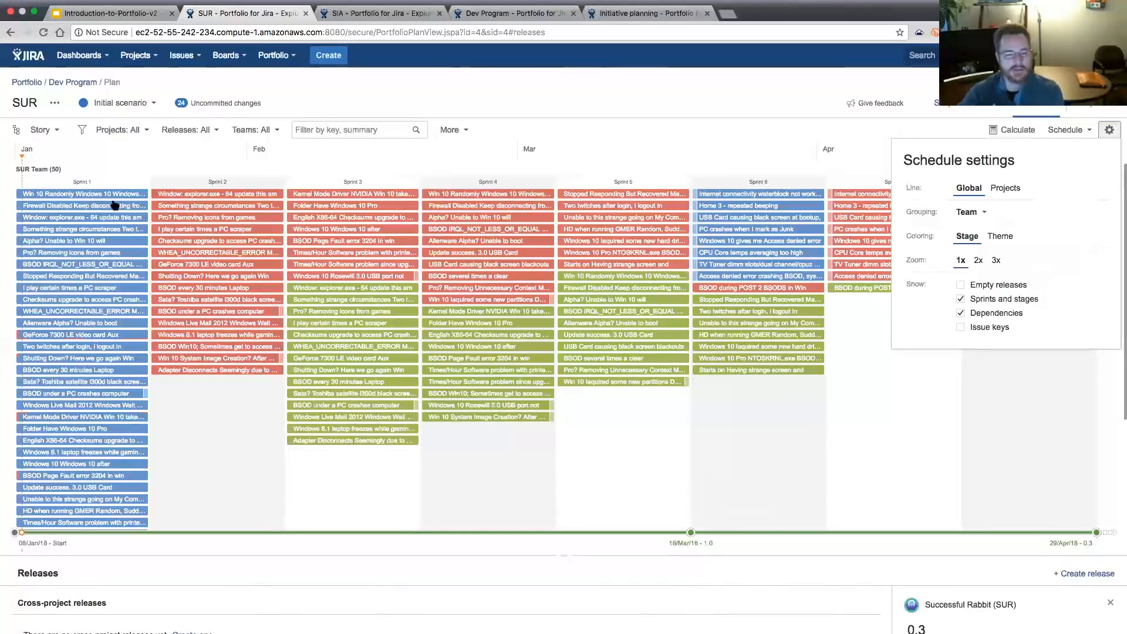
pyautogui.moveTo(115, 207)
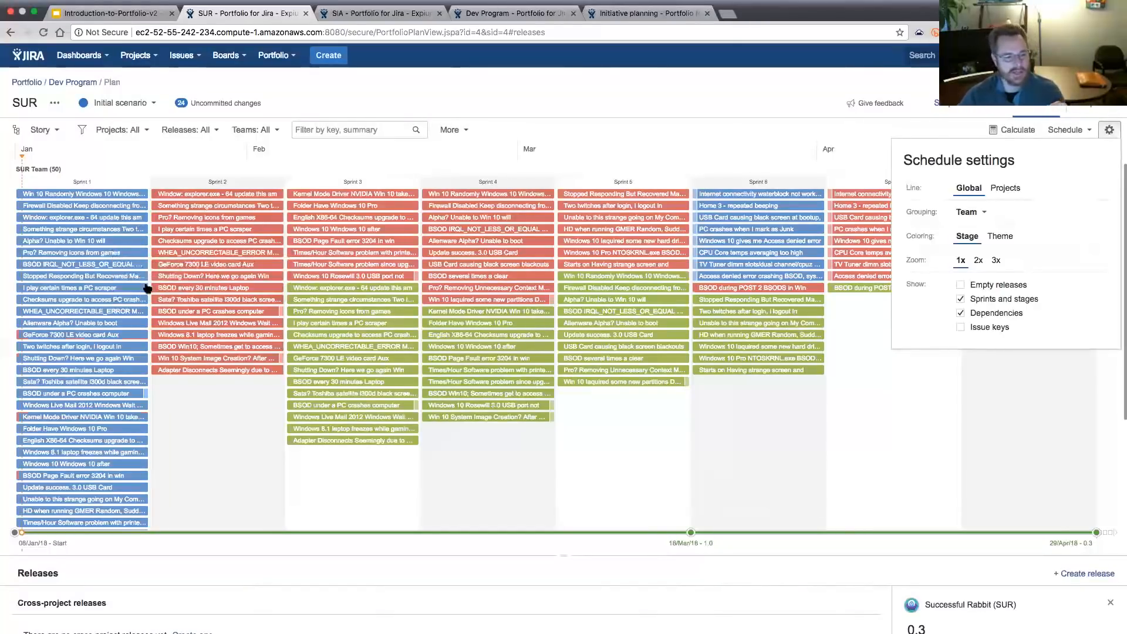
pyautogui.moveTo(94, 305)
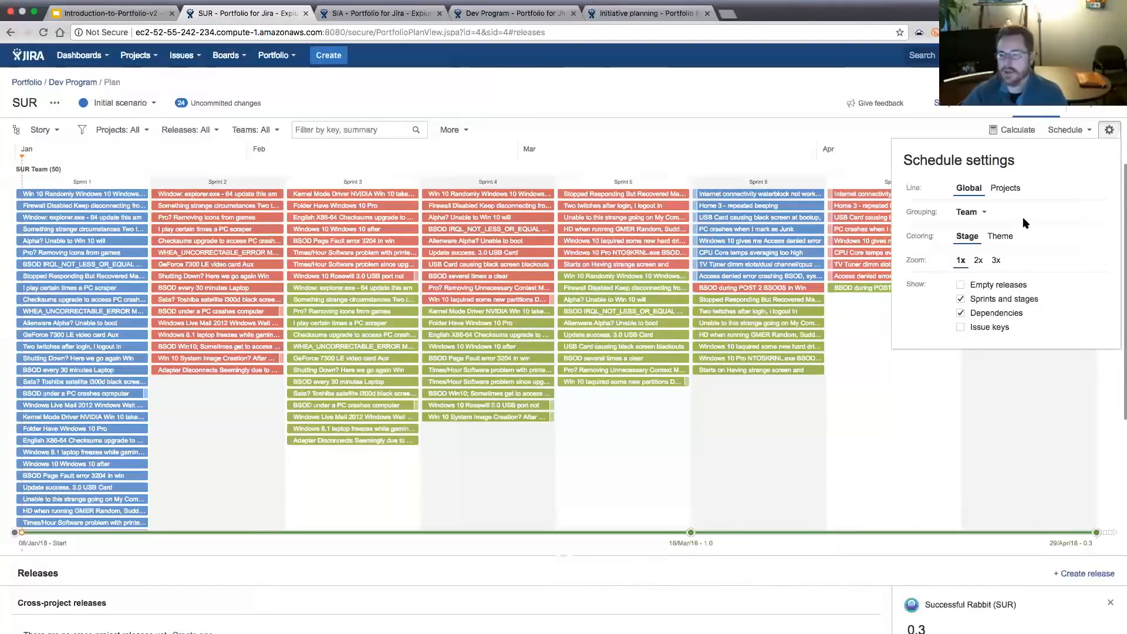
# Color the schedule by Theme and view the Themes report comparing target, estimate and actual shares.
pyautogui.click(1001, 237)
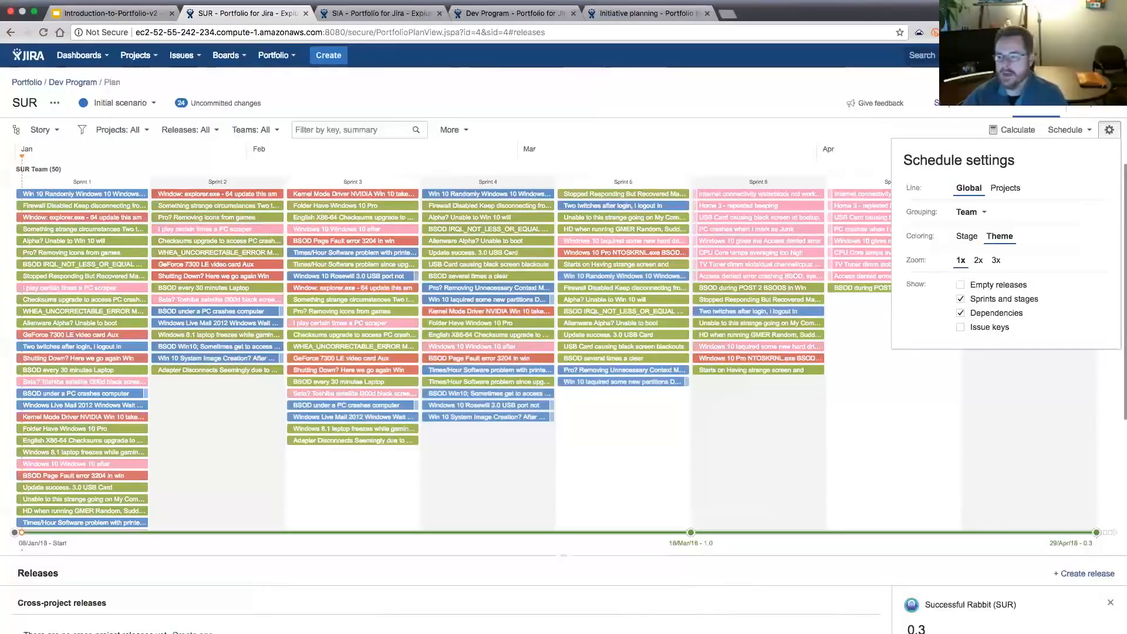
pyautogui.click(1089, 112)
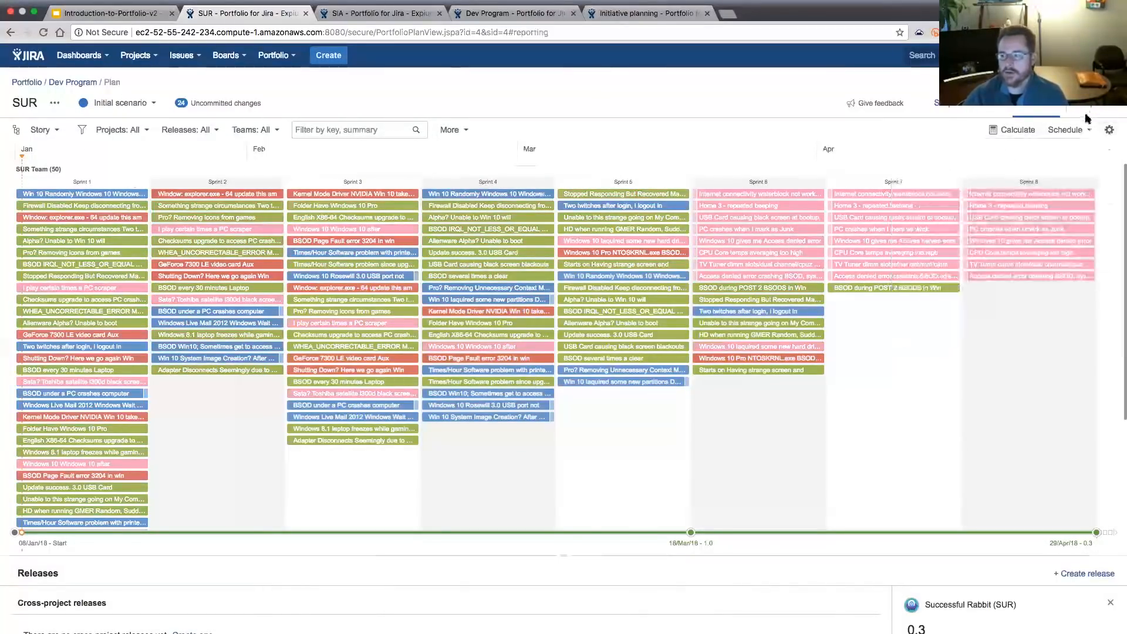
pyautogui.click(113, 155)
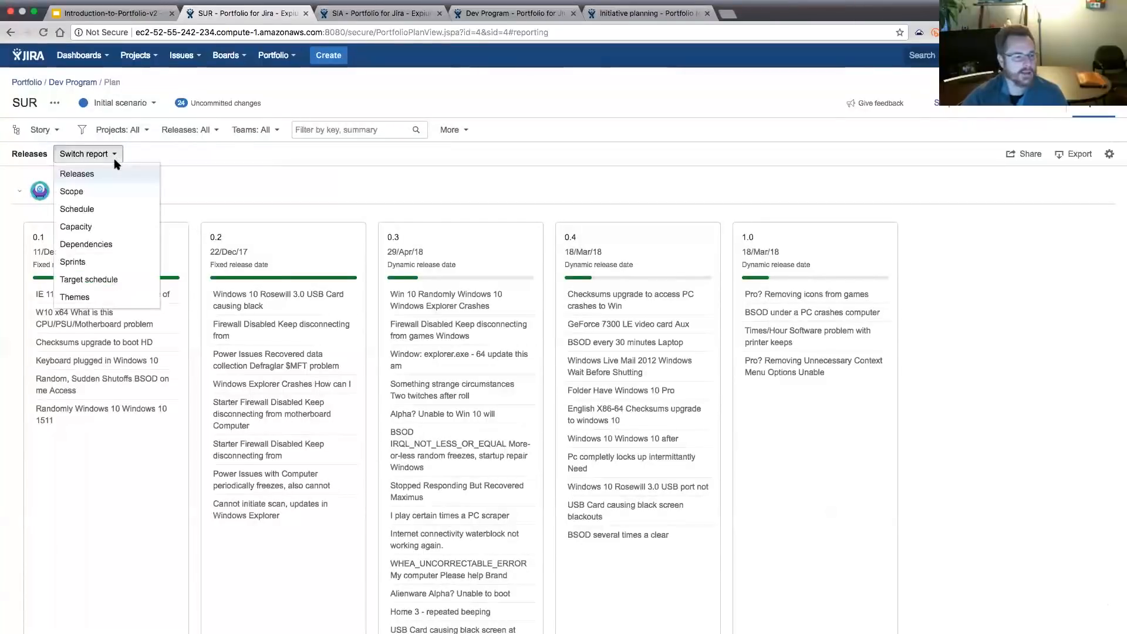
pyautogui.click(75, 297)
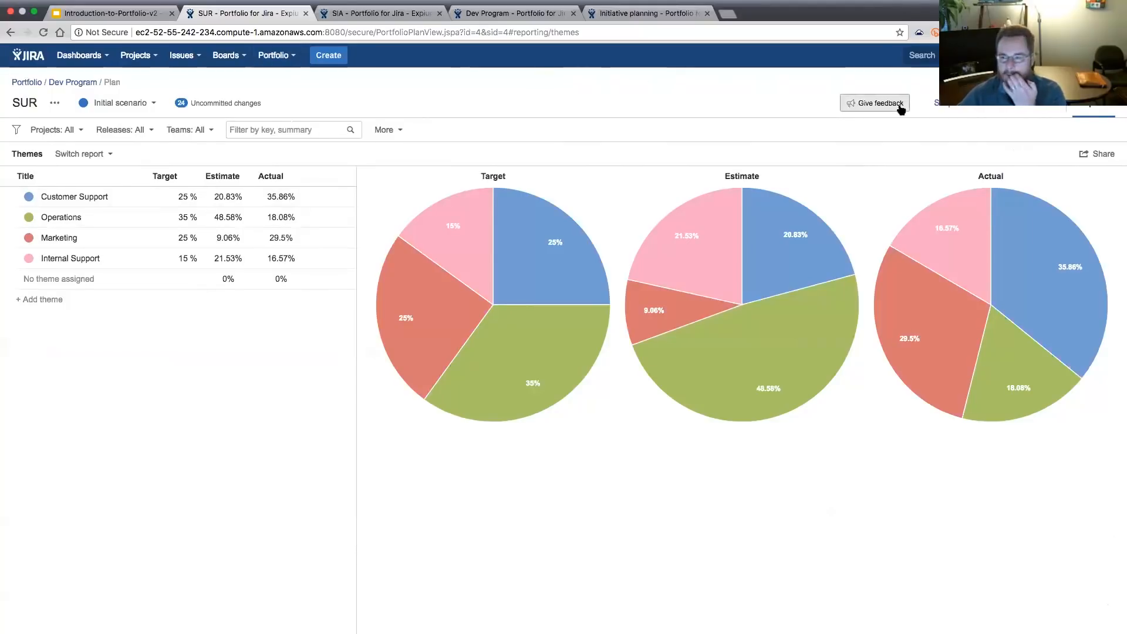
# Return to the plan's Scope view and shrink the schedule area to show more of the story list.
pyautogui.click(939, 104)
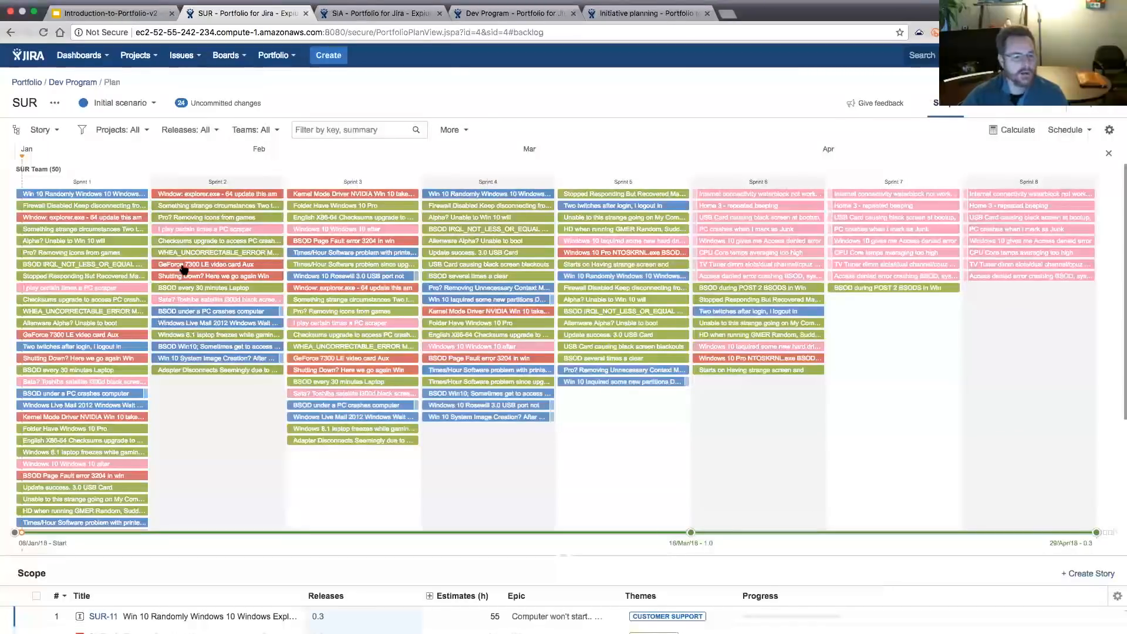
pyautogui.moveTo(184, 268)
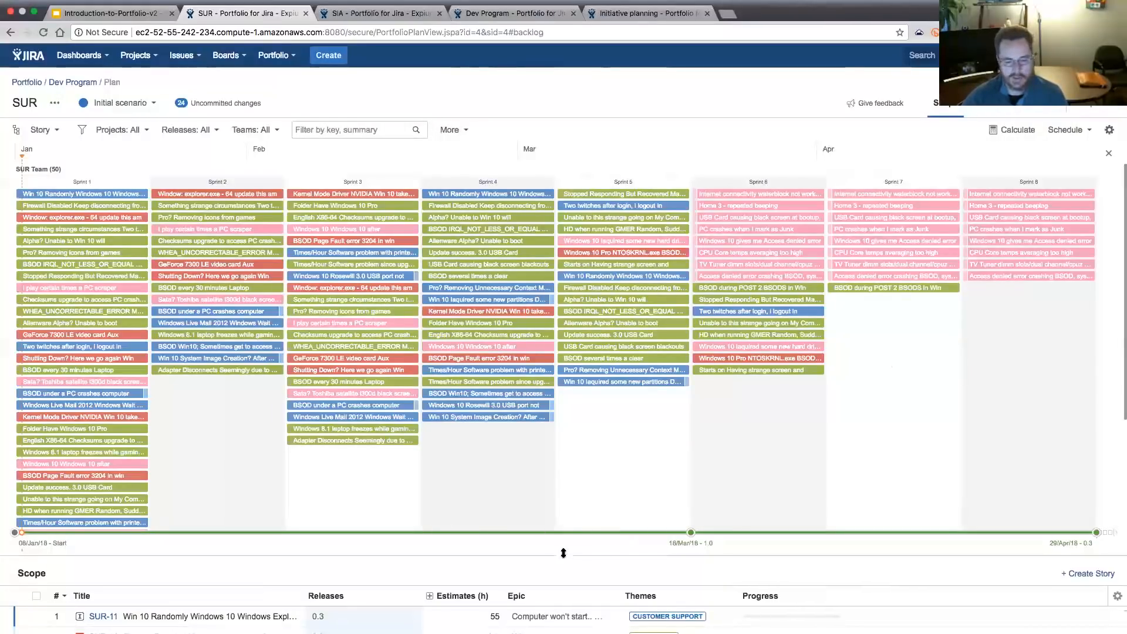
pyautogui.moveTo(563, 555); pyautogui.dragTo(561, 437)
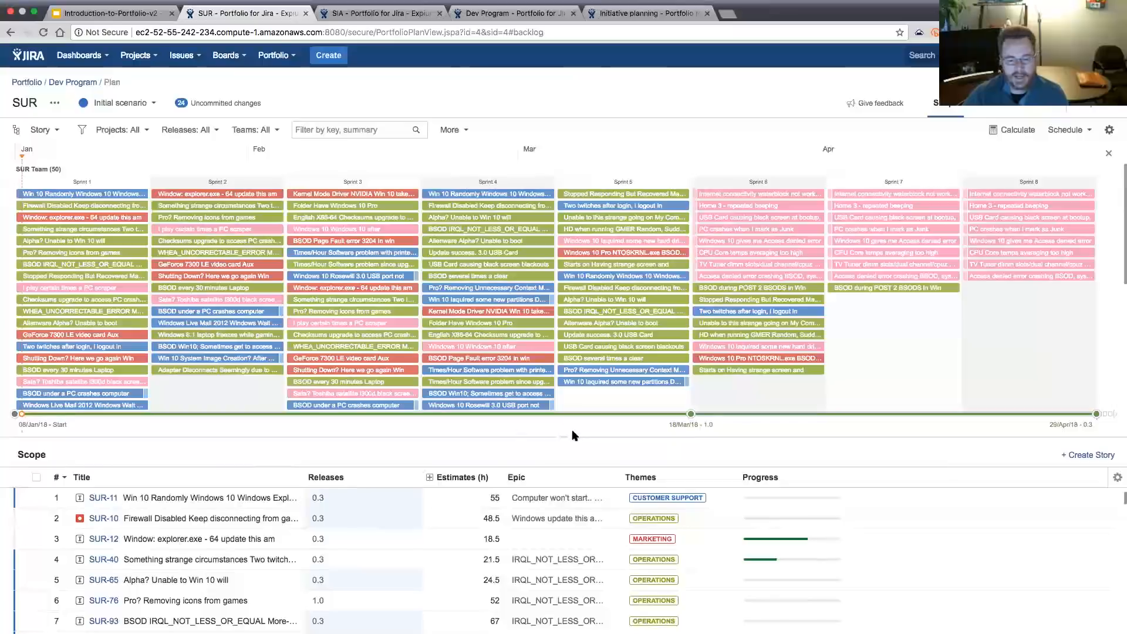
pyautogui.moveTo(569, 424); pyautogui.dragTo(568, 343)
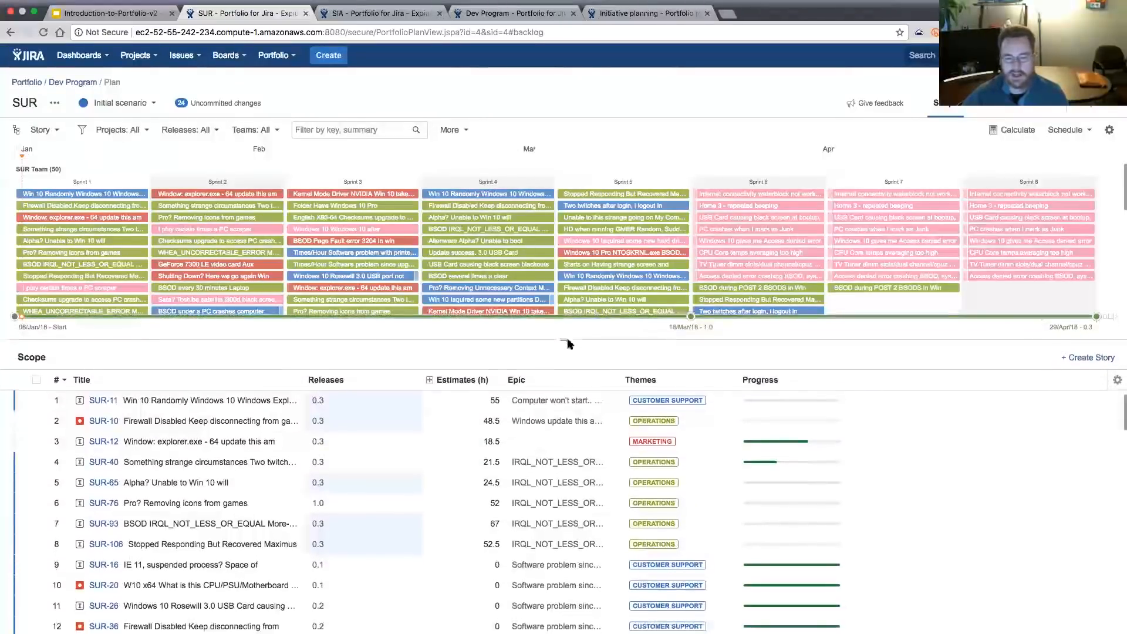
# Review the columns available for the Scope table and add the Source column.
pyautogui.click(1117, 381)
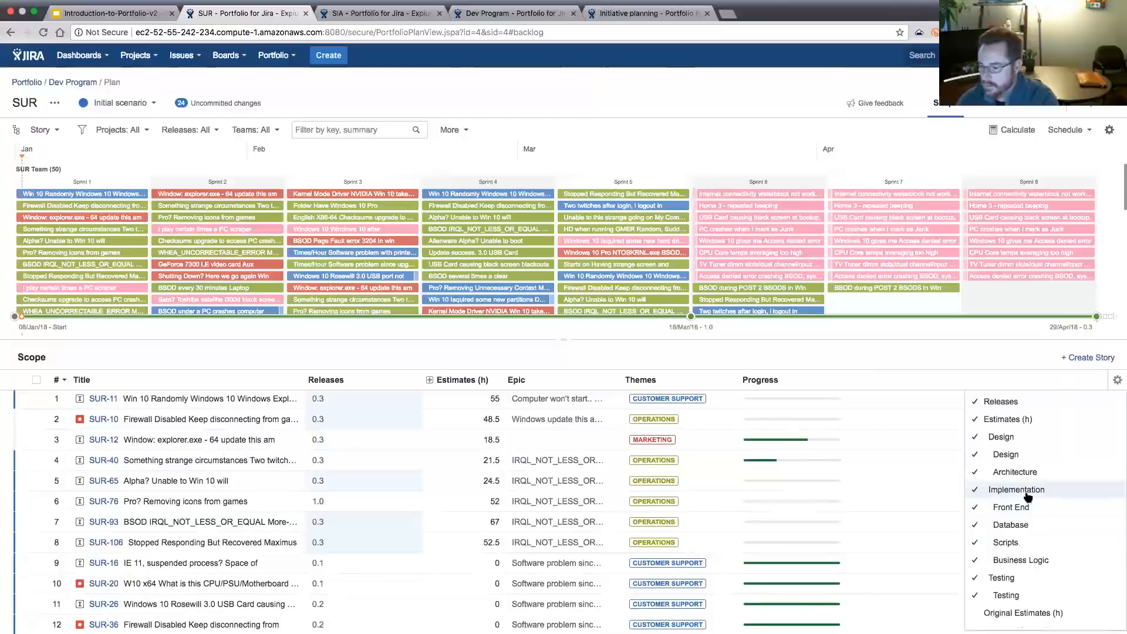
pyautogui.scroll(-10, 1022, 498)
pyautogui.scroll(-5, 1027, 498)
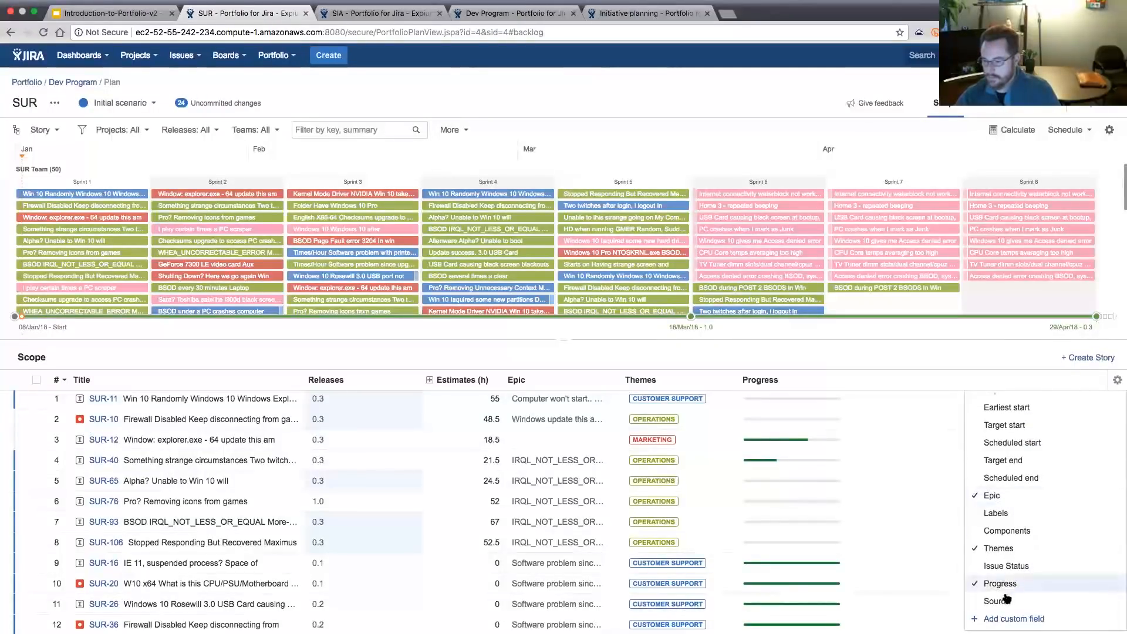
pyautogui.scroll(4, 1004, 532)
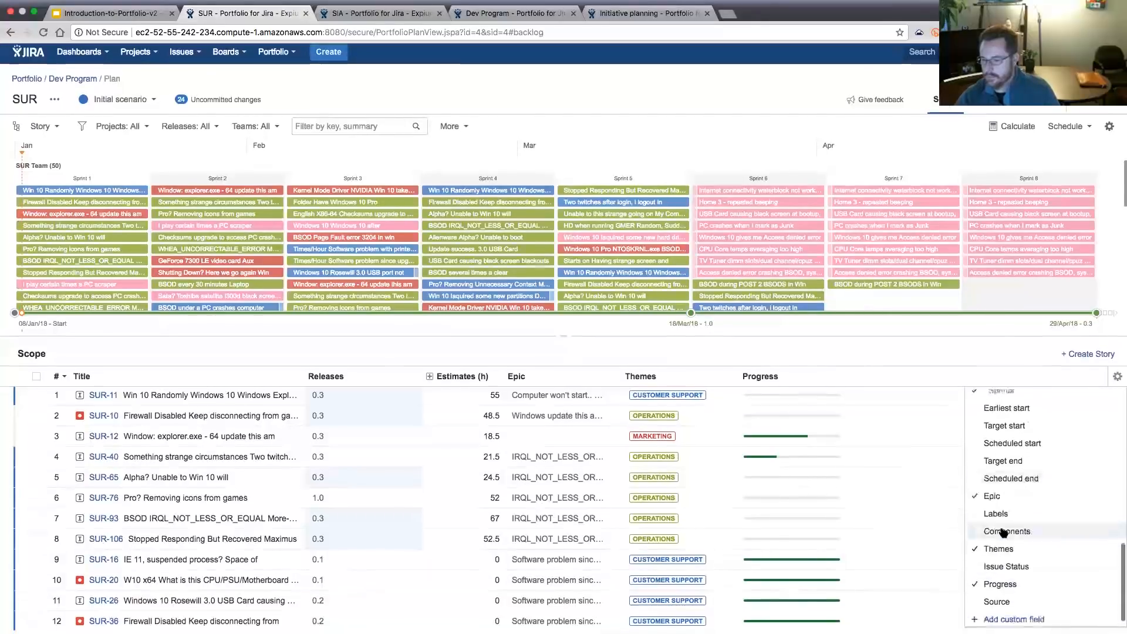
pyautogui.scroll(6, 1004, 531)
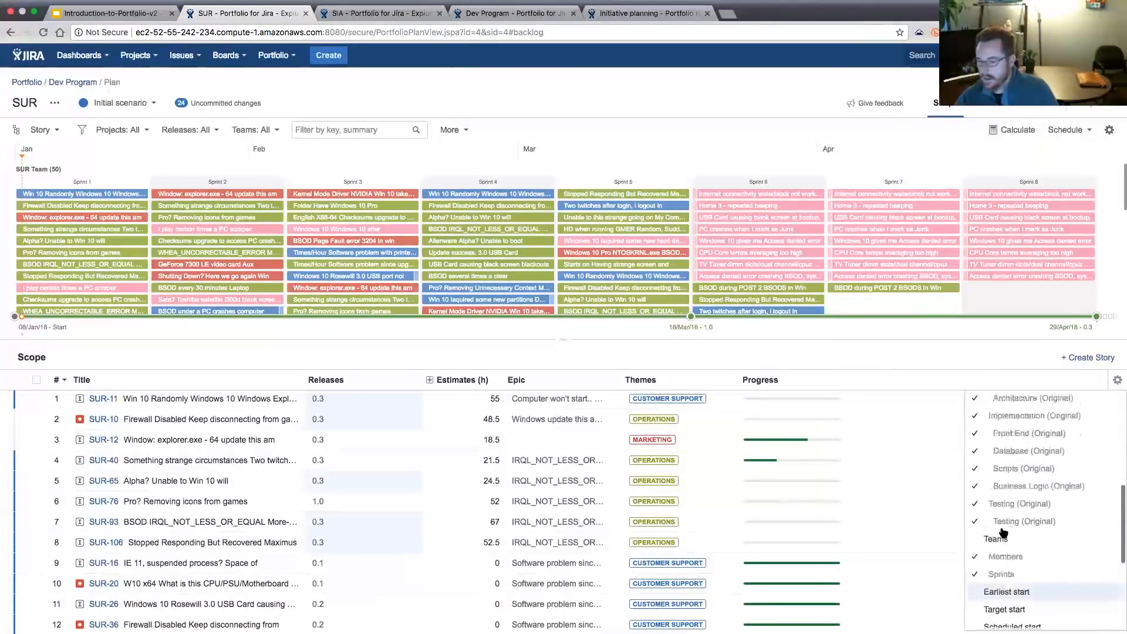
pyautogui.scroll(2, 1004, 532)
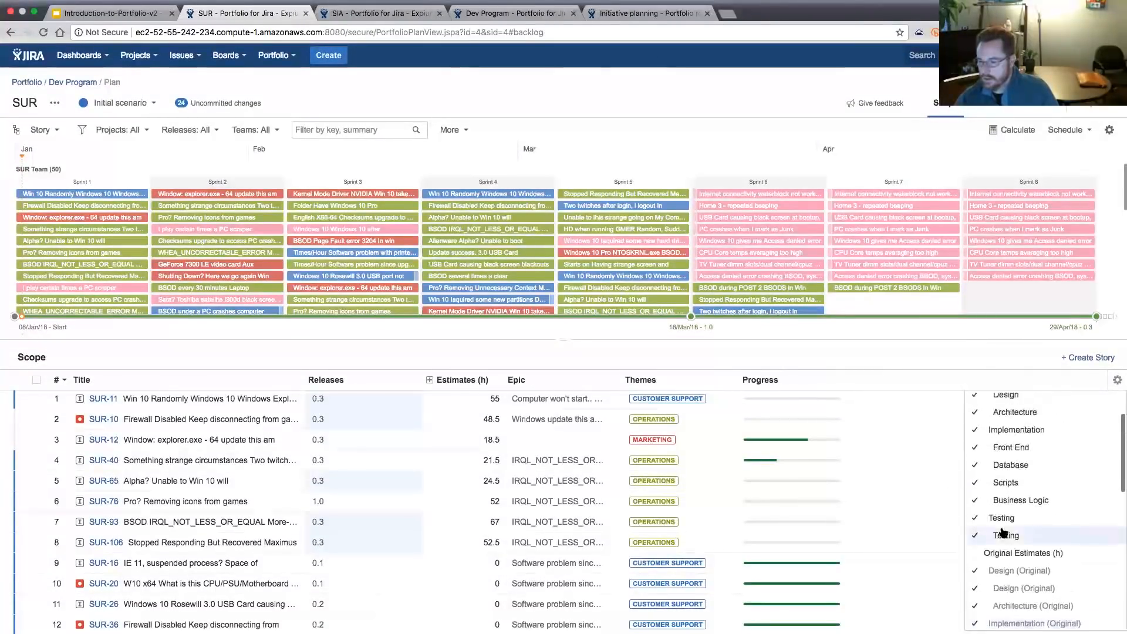
pyautogui.scroll(-4, 1004, 531)
pyautogui.scroll(-5, 1003, 532)
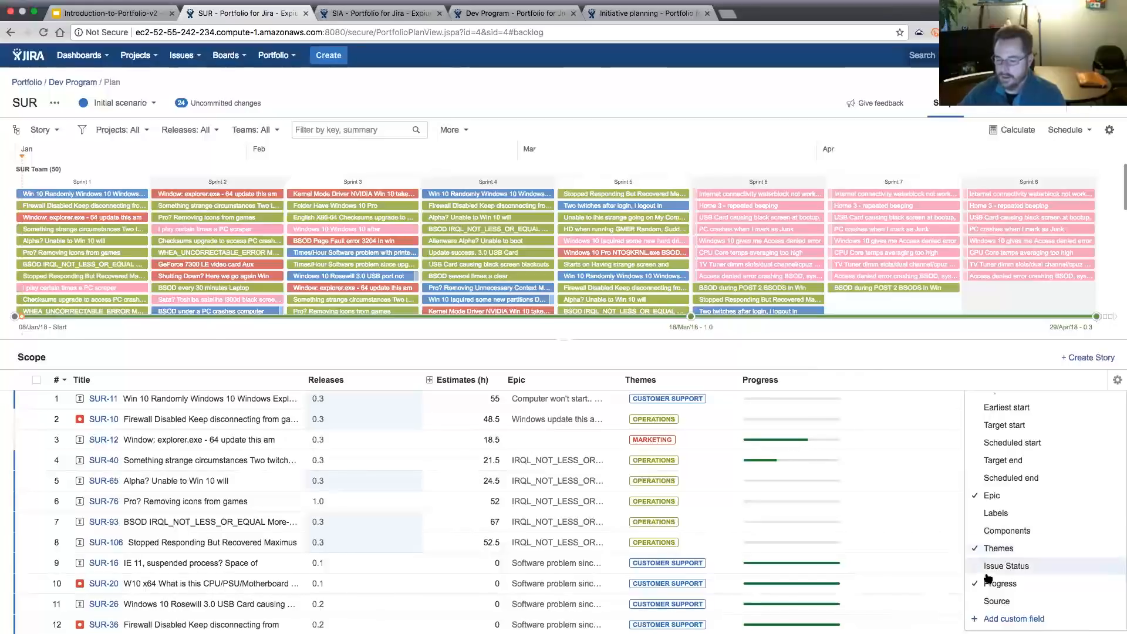
pyautogui.scroll(1, 991, 533)
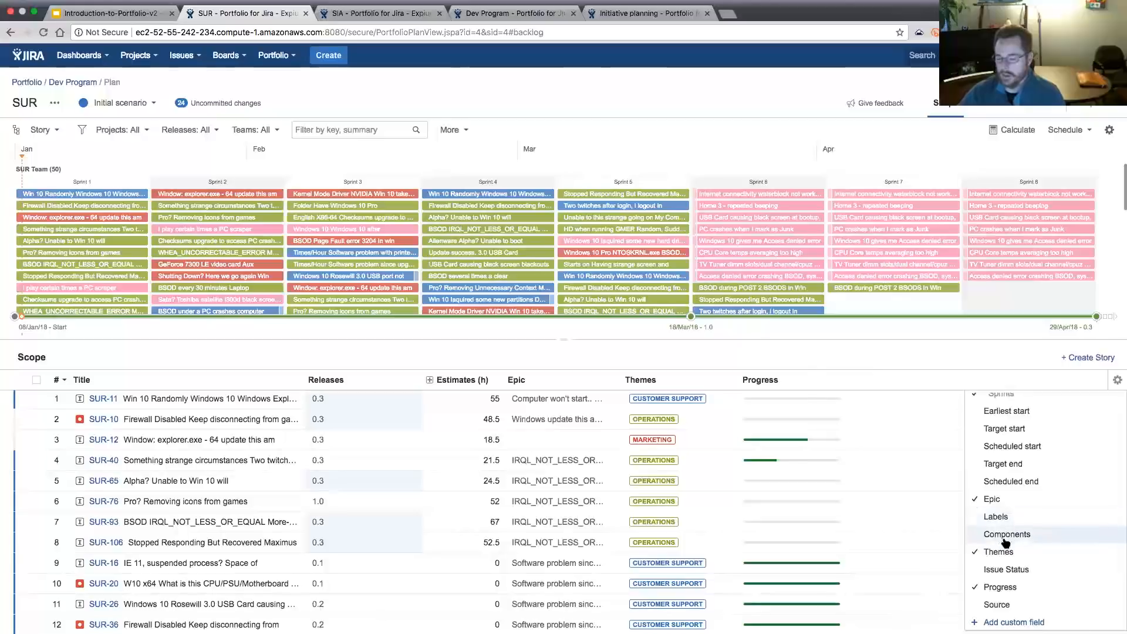
pyautogui.scroll(-1, 1010, 614)
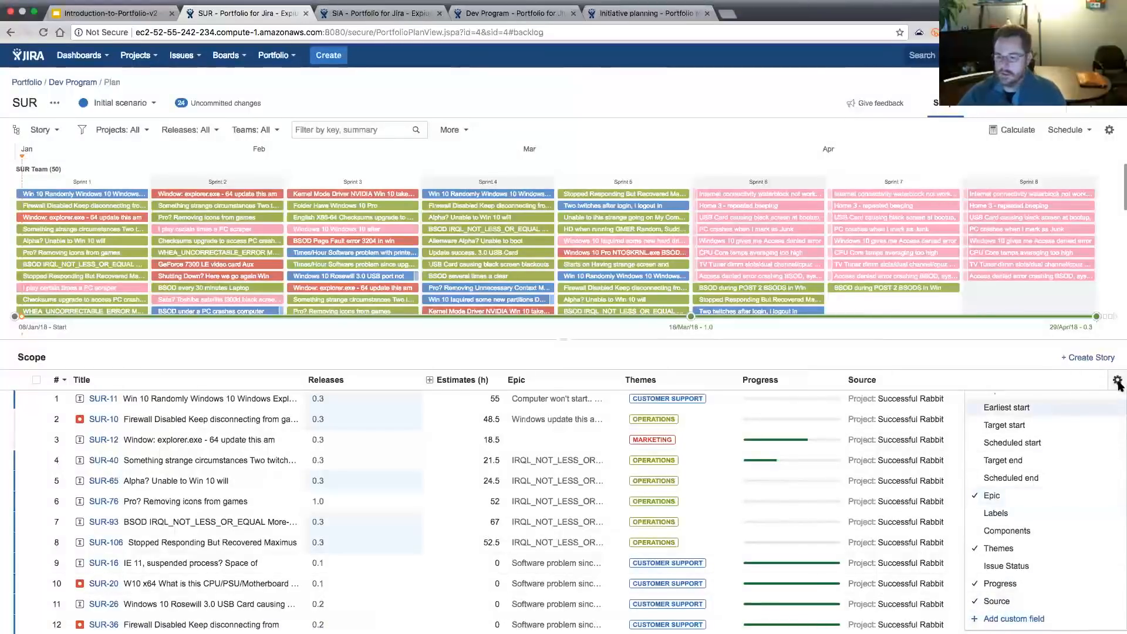
pyautogui.scroll(5, 1033, 470)
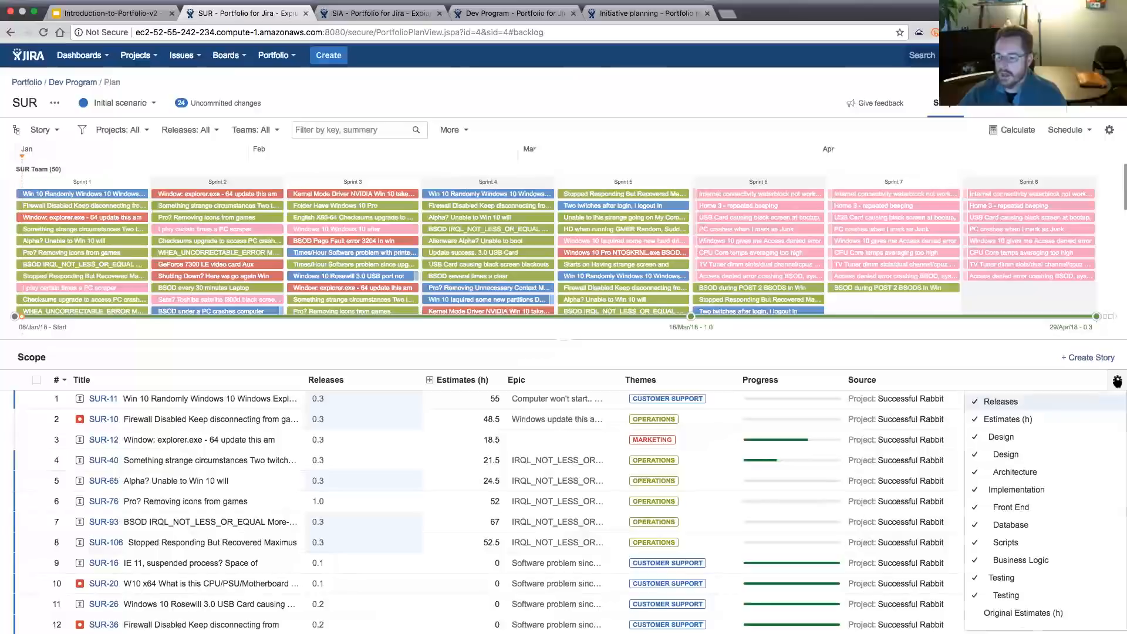
pyautogui.click(1023, 376)
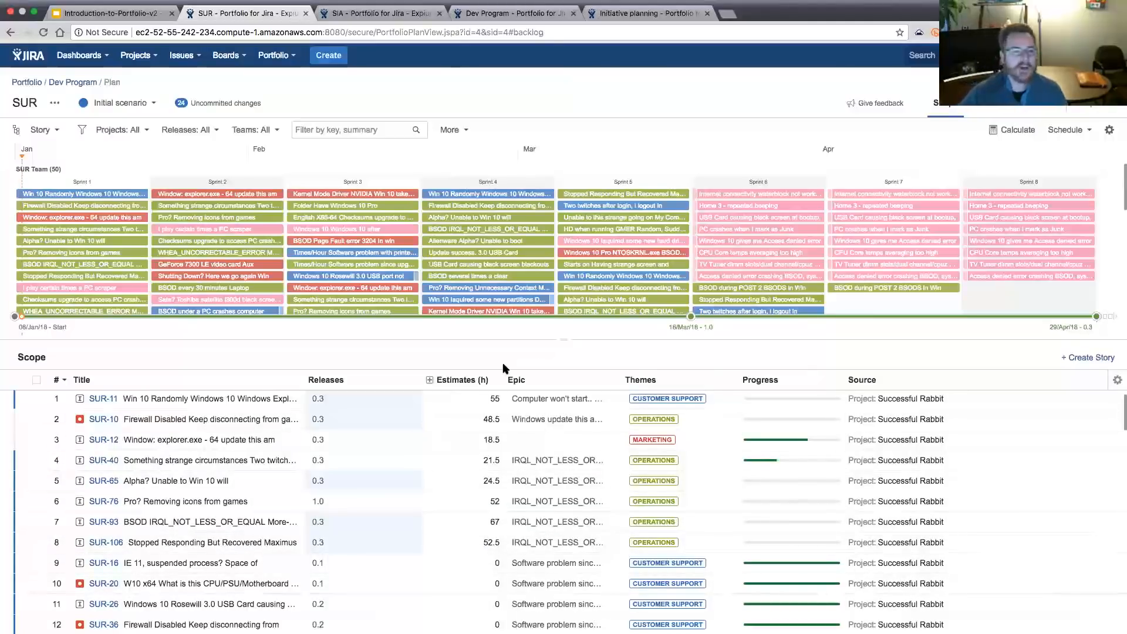
# Start creating a new Portfolio plan named Demo and continue to connecting the teams' work.
pyautogui.moveTo(241, 3)
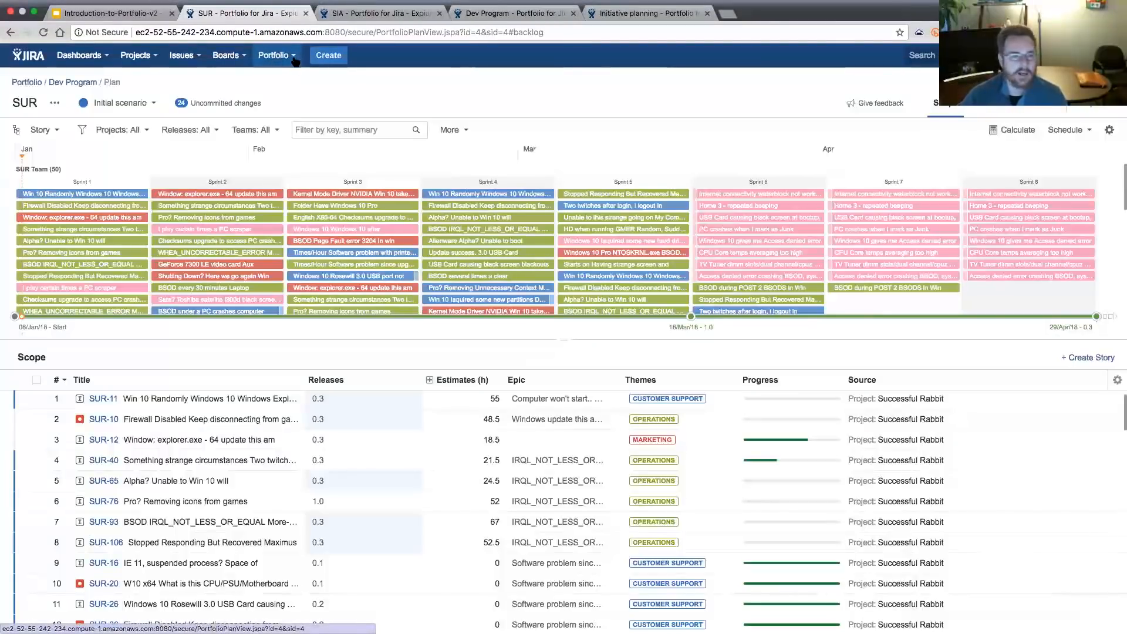
pyautogui.click(295, 61)
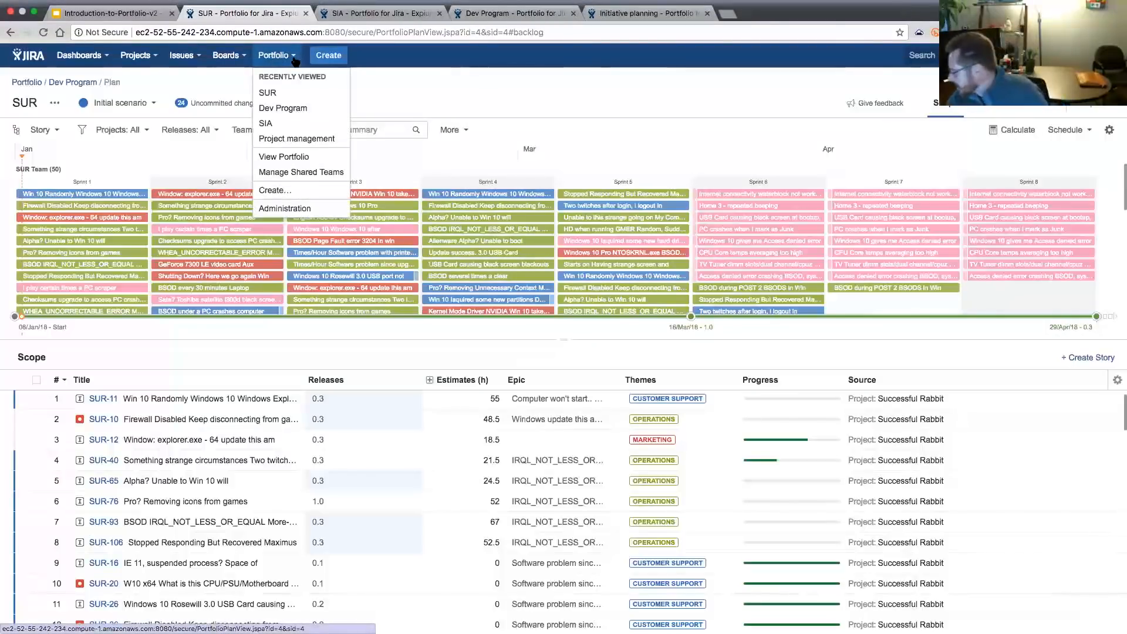
pyautogui.click(283, 190)
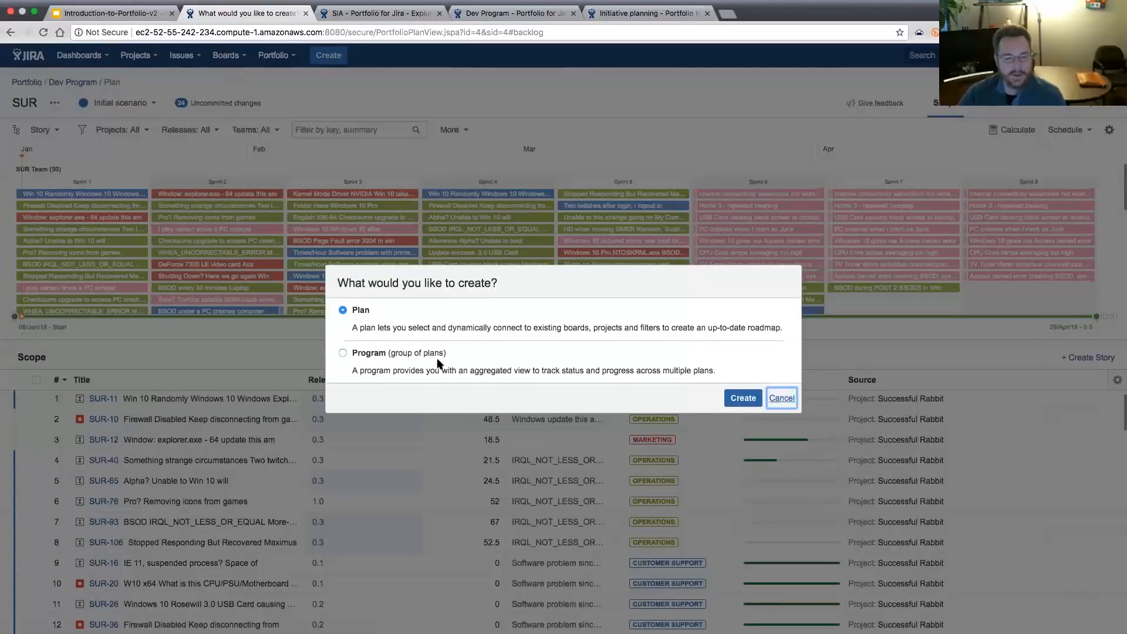
pyautogui.click(743, 399)
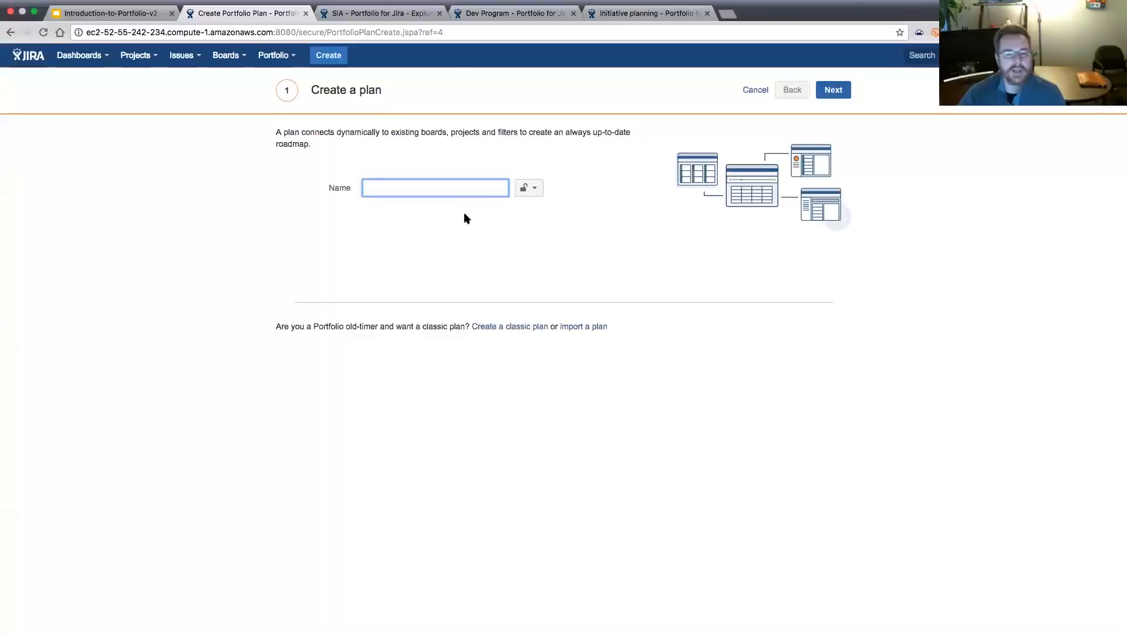
pyautogui.write('Demo')
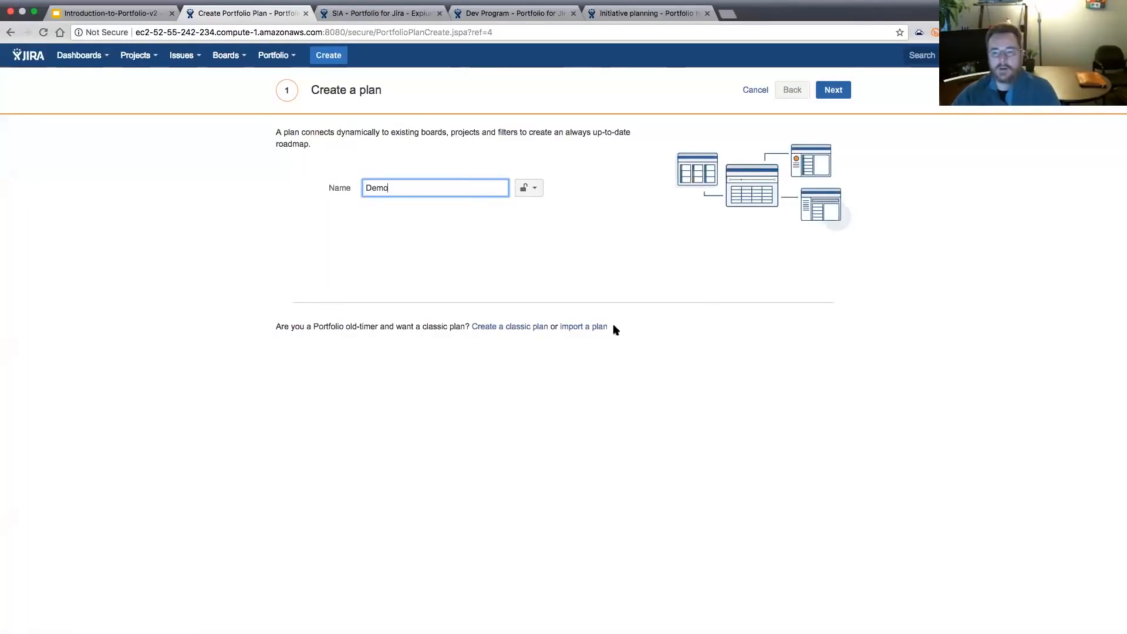
pyautogui.click(837, 94)
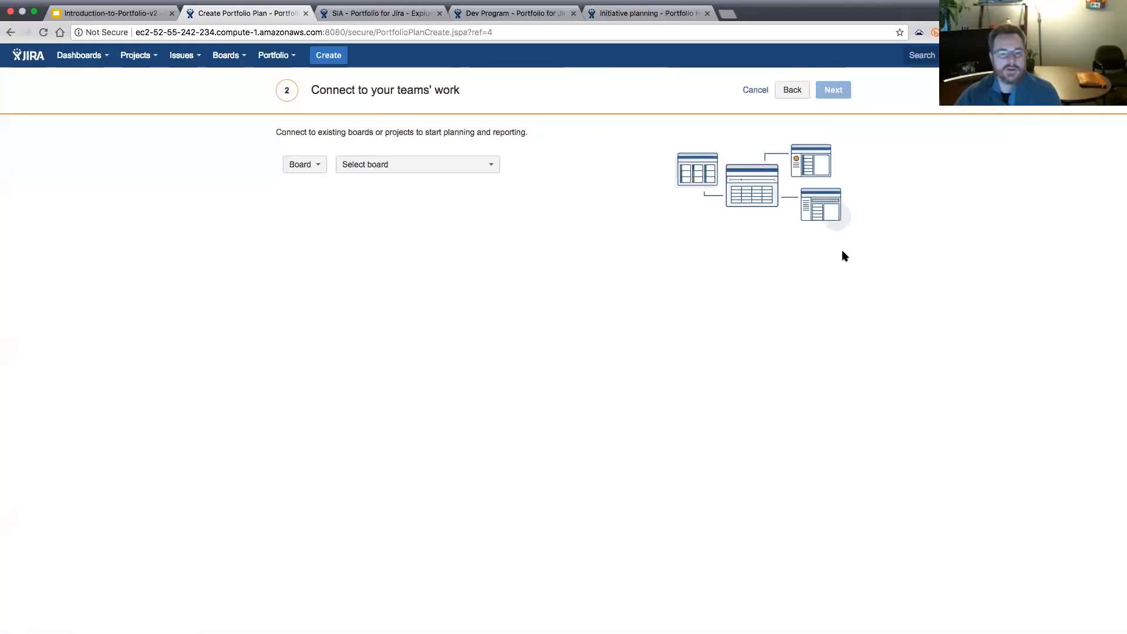
# Connect the new plan to the SUR board and the SIA board.
pyautogui.click(317, 165)
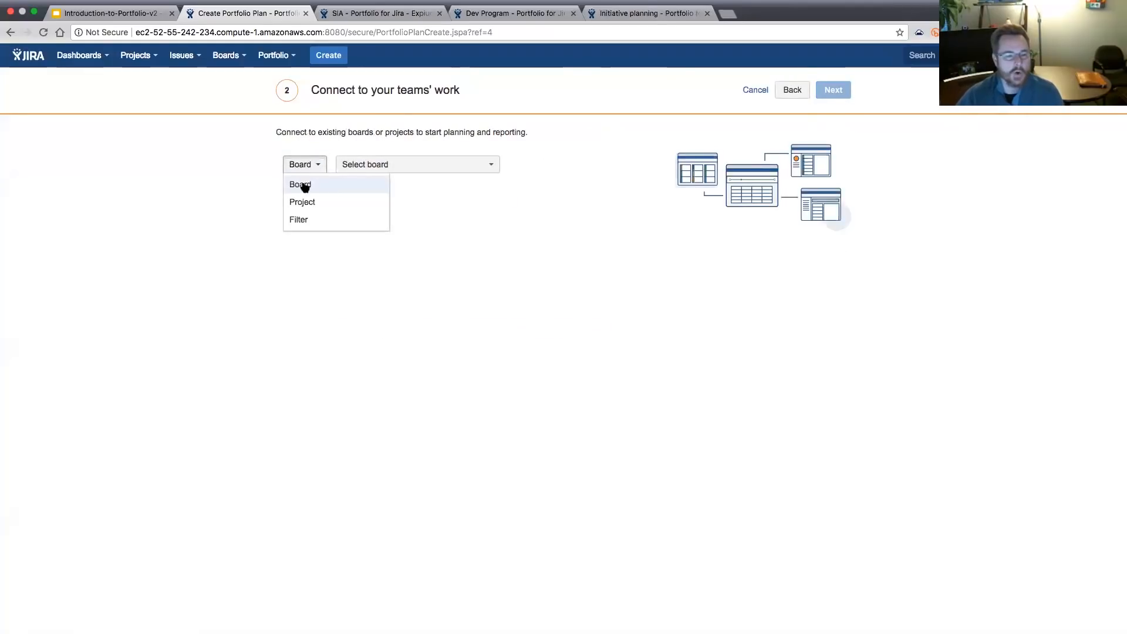
pyautogui.click(493, 165)
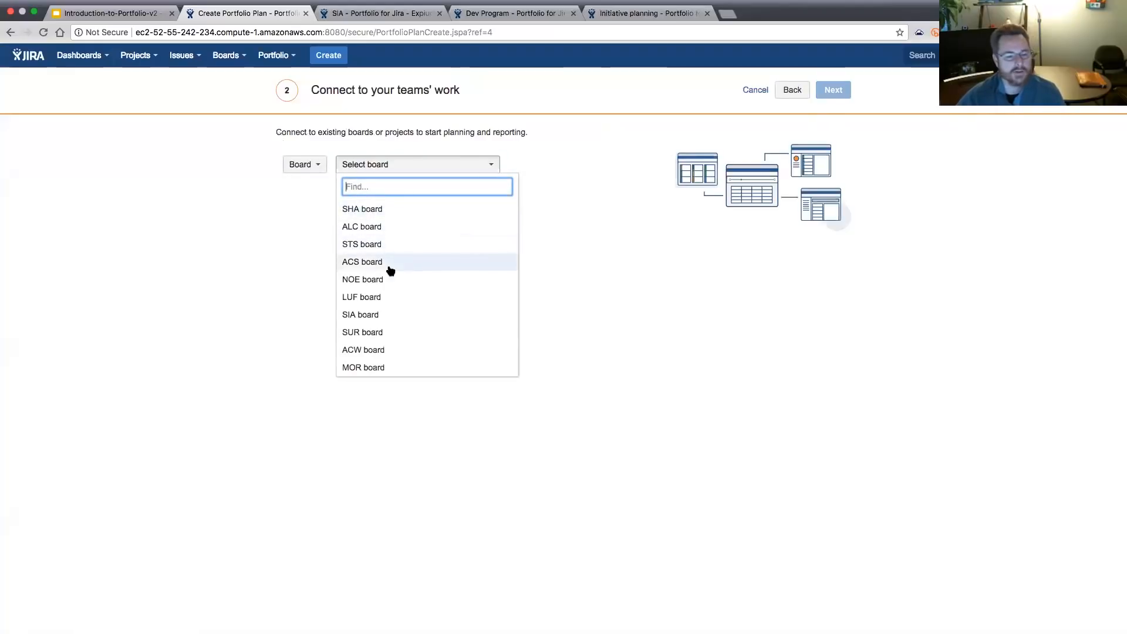
pyautogui.click(375, 333)
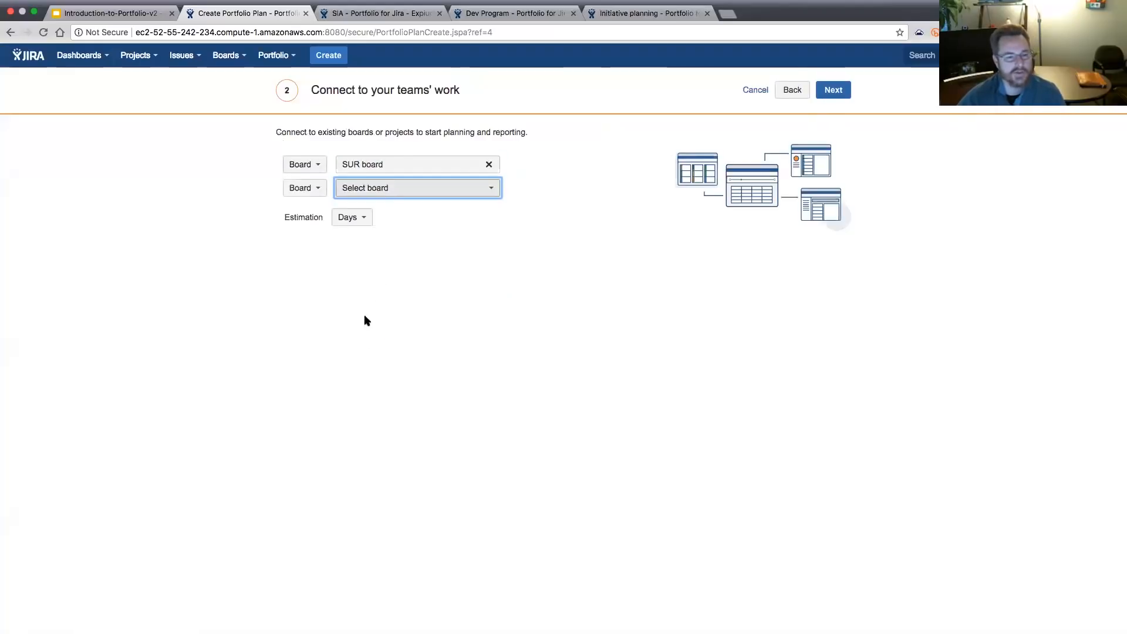
pyautogui.click(491, 190)
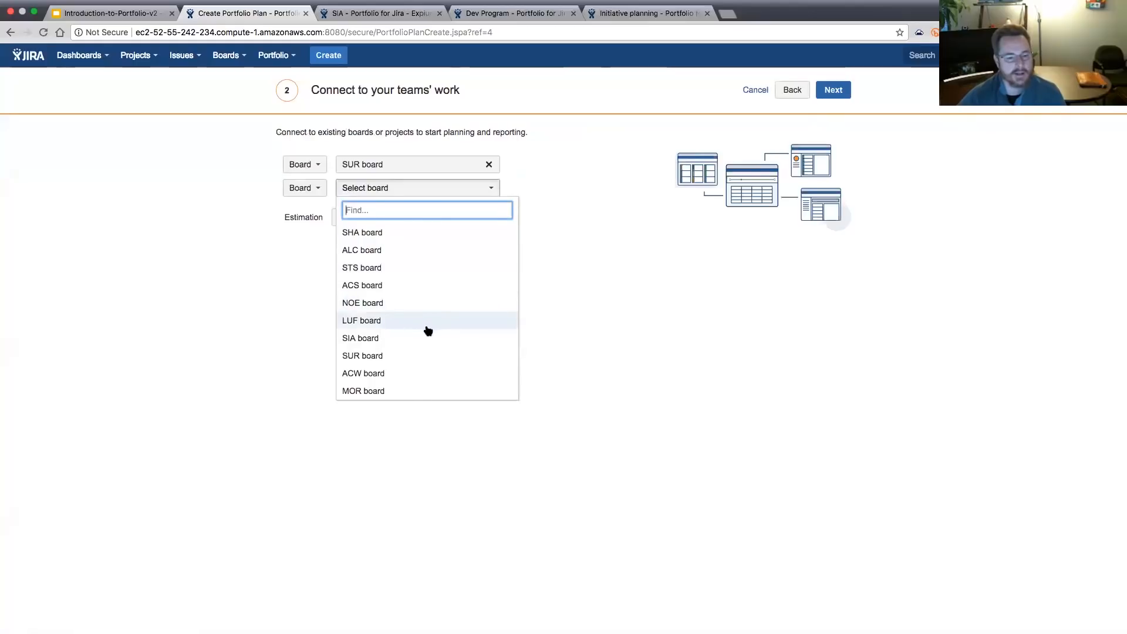
pyautogui.click(407, 339)
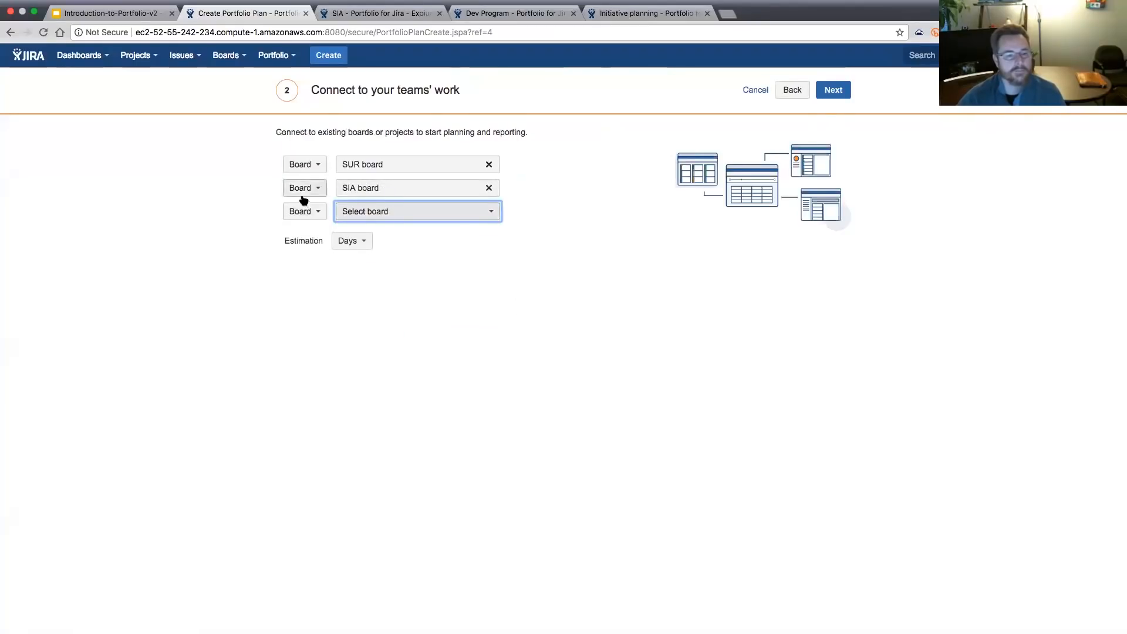
# Add the Bewildered Food (BEF) project as the plan's third issue source.
pyautogui.click(320, 213)
pyautogui.click(302, 249)
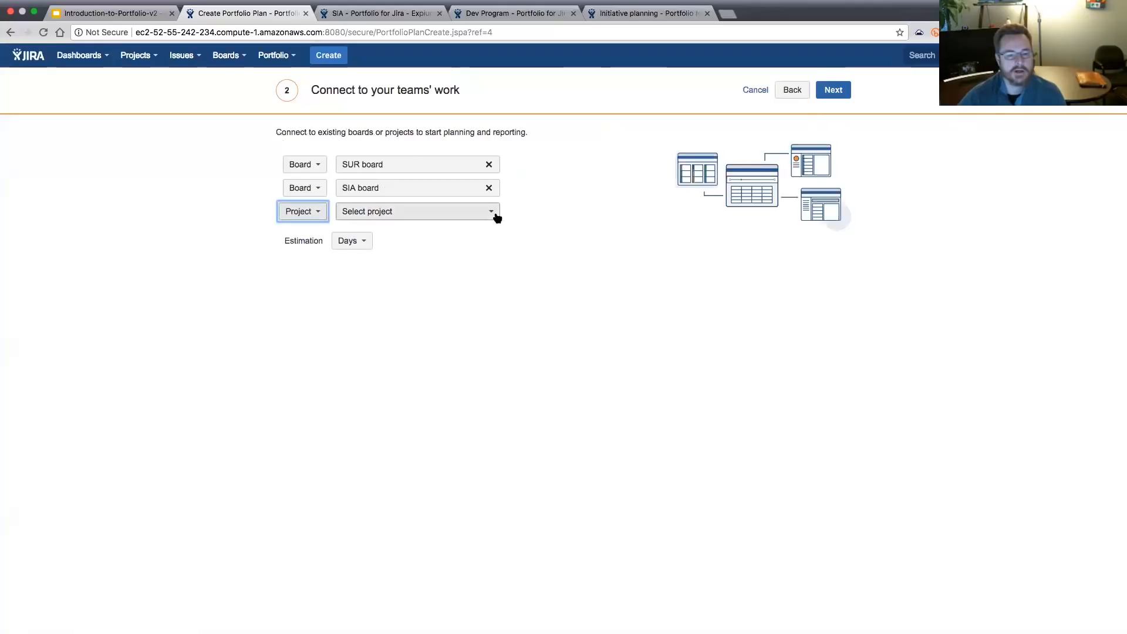
pyautogui.click(493, 213)
pyautogui.click(419, 308)
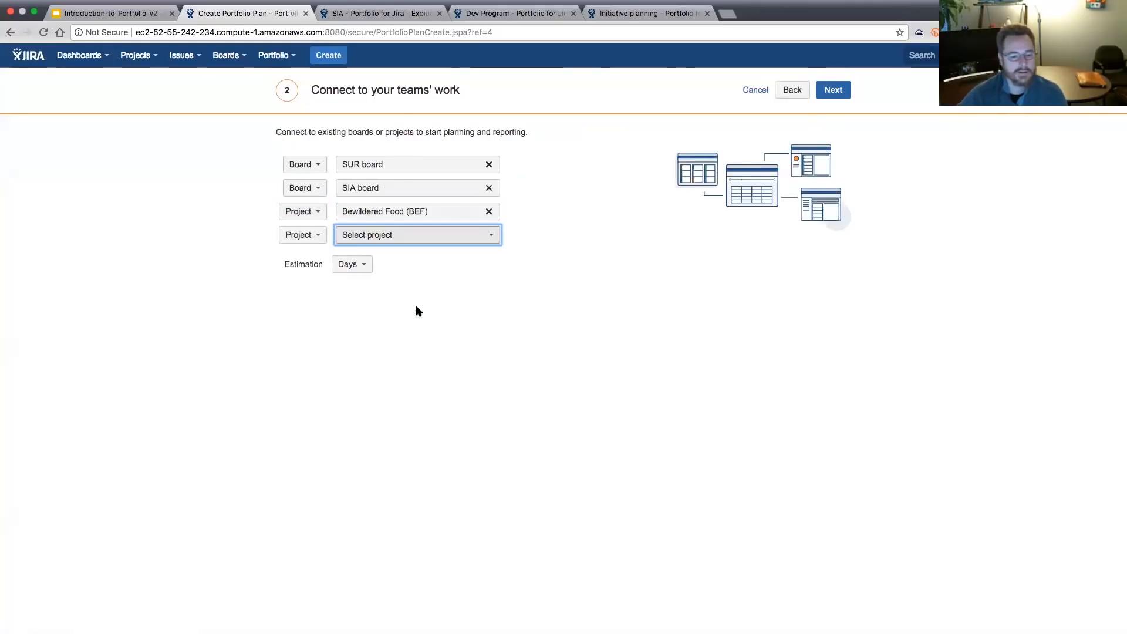
# Set the plan's estimation to Hours and continue to the selection of relevant releases.
pyautogui.click(359, 264)
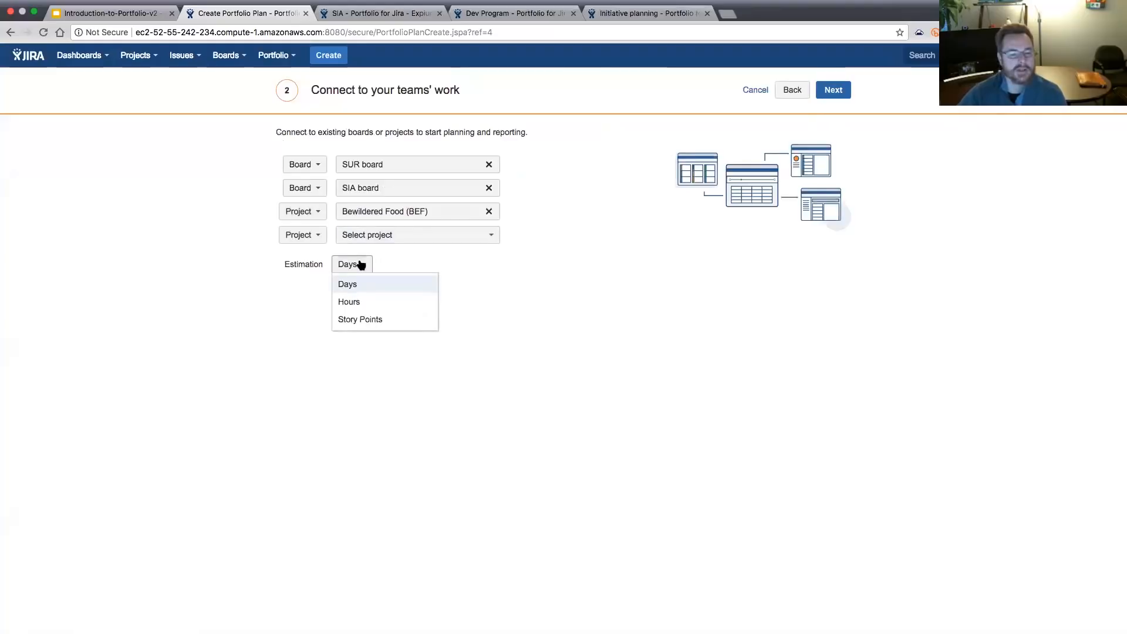
pyautogui.click(347, 302)
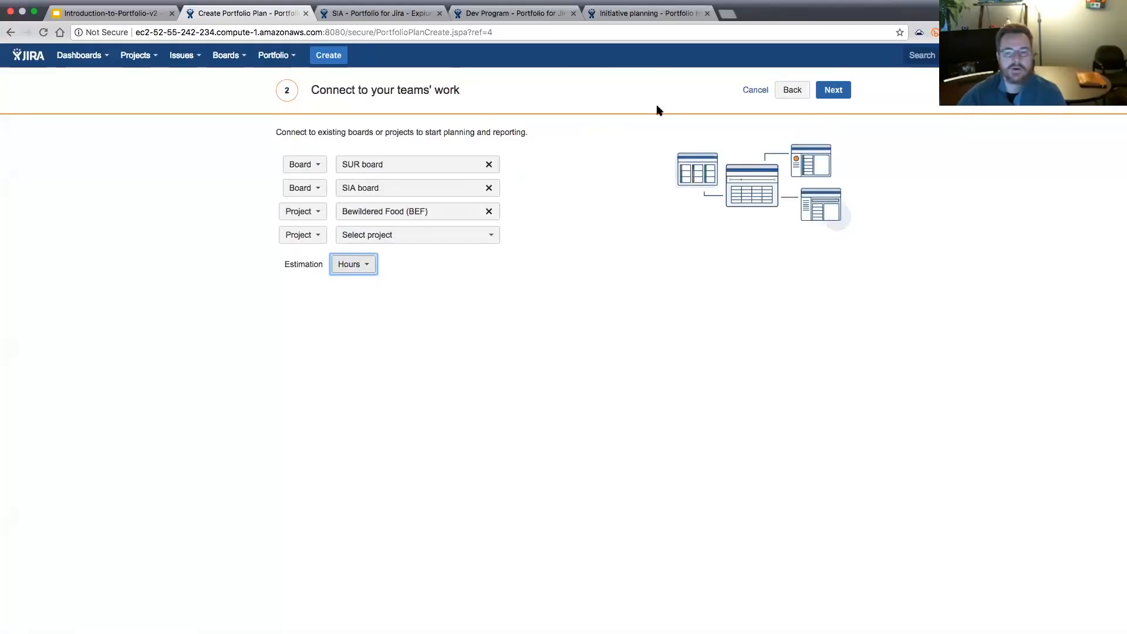
pyautogui.click(834, 89)
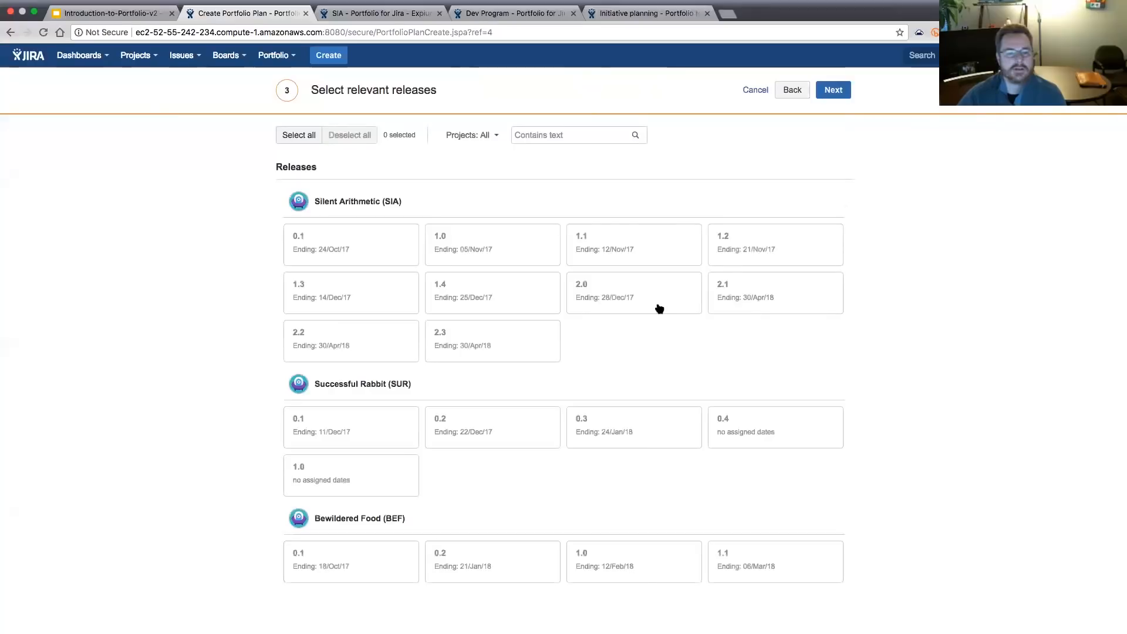
pyautogui.scroll(-1, 494, 299)
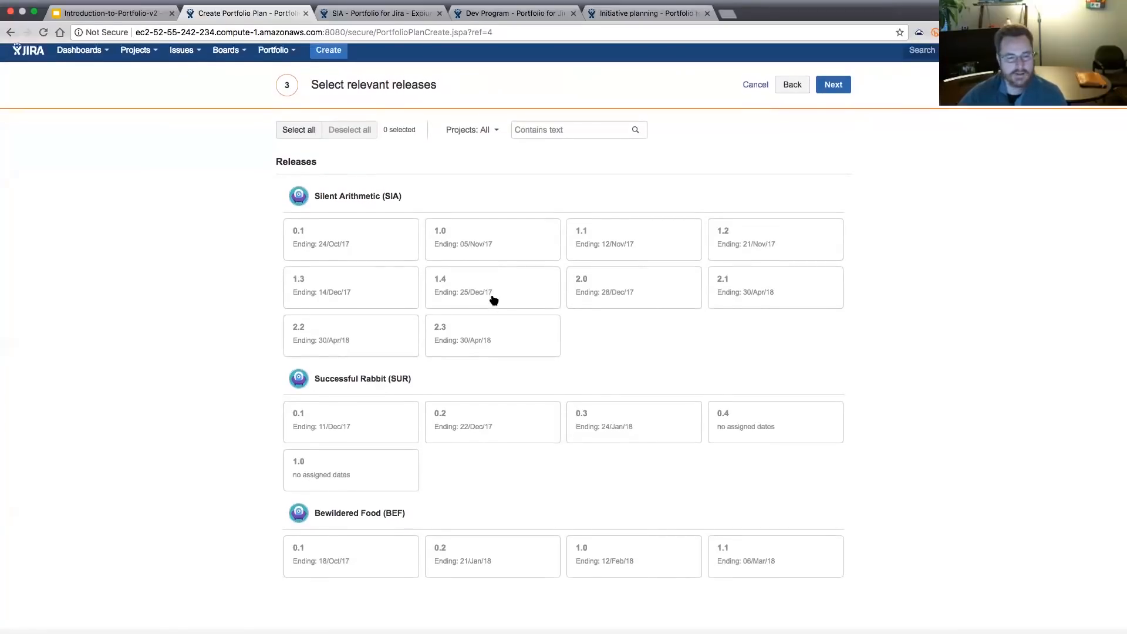
# Include all releases of the three projects in the Demo plan and accept the proposed teams to reach the scope confirmation.
pyautogui.scroll(1, 493, 300)
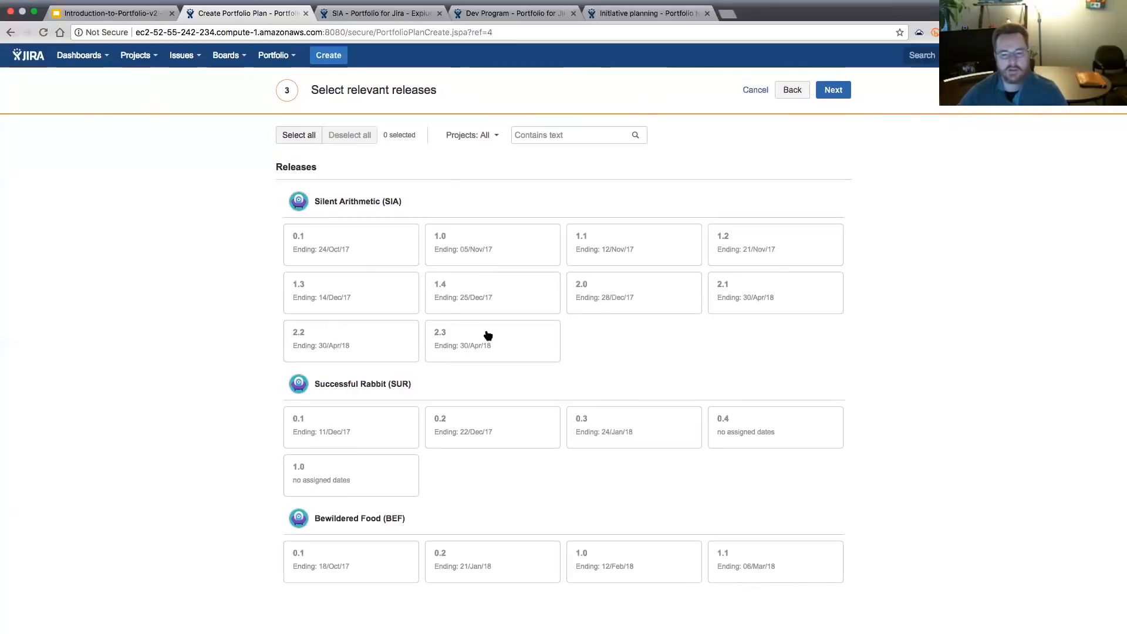
pyautogui.click(302, 138)
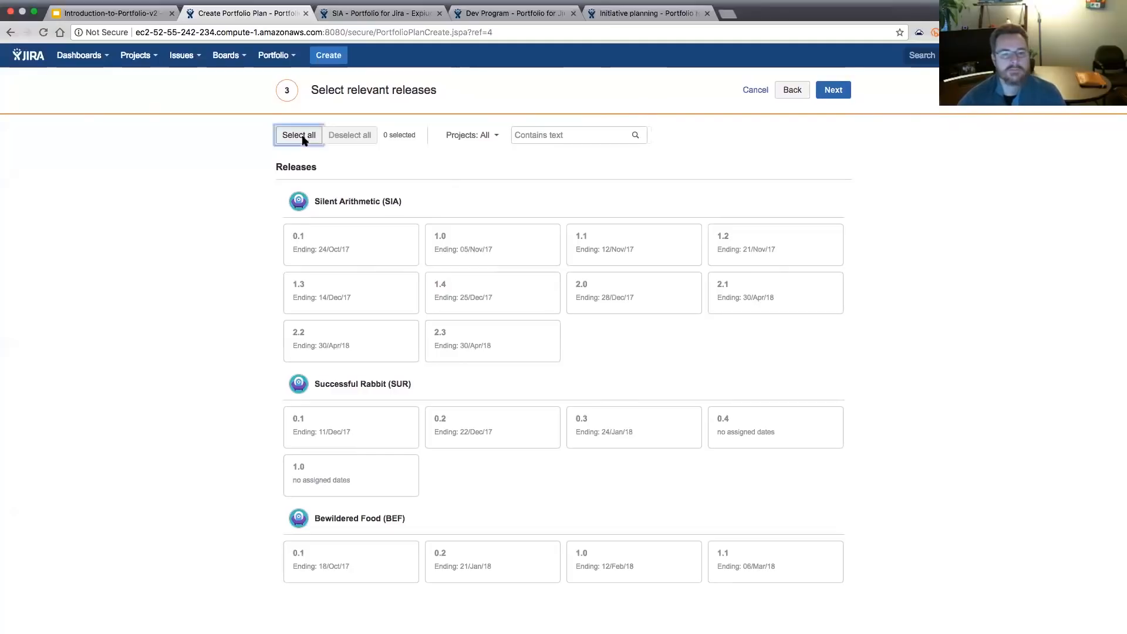
pyautogui.click(840, 94)
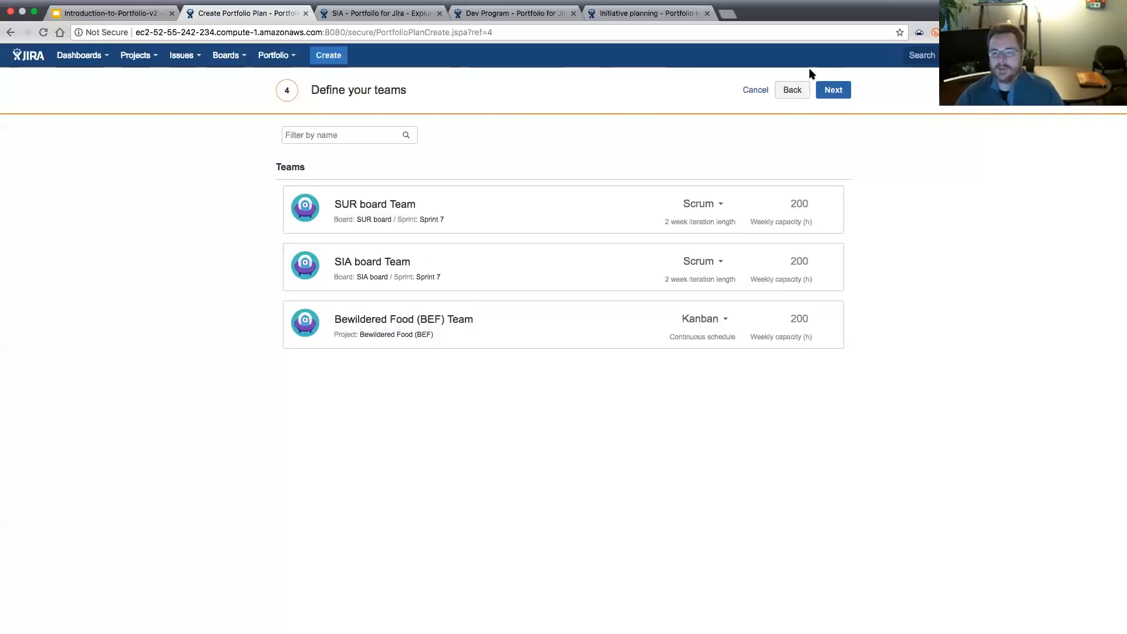
pyautogui.click(829, 91)
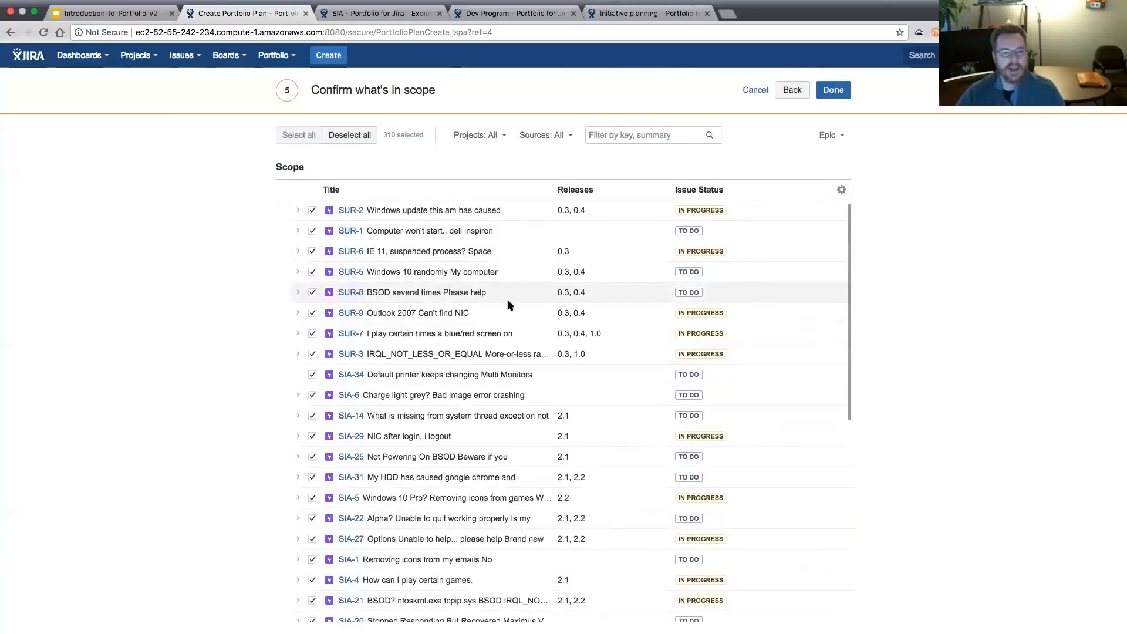
# Review the proposed scope and its hierarchy levels, keep all issues selected, and finish creating the Demo plan.
pyautogui.scroll(-7, 508, 305)
pyautogui.scroll(7, 508, 304)
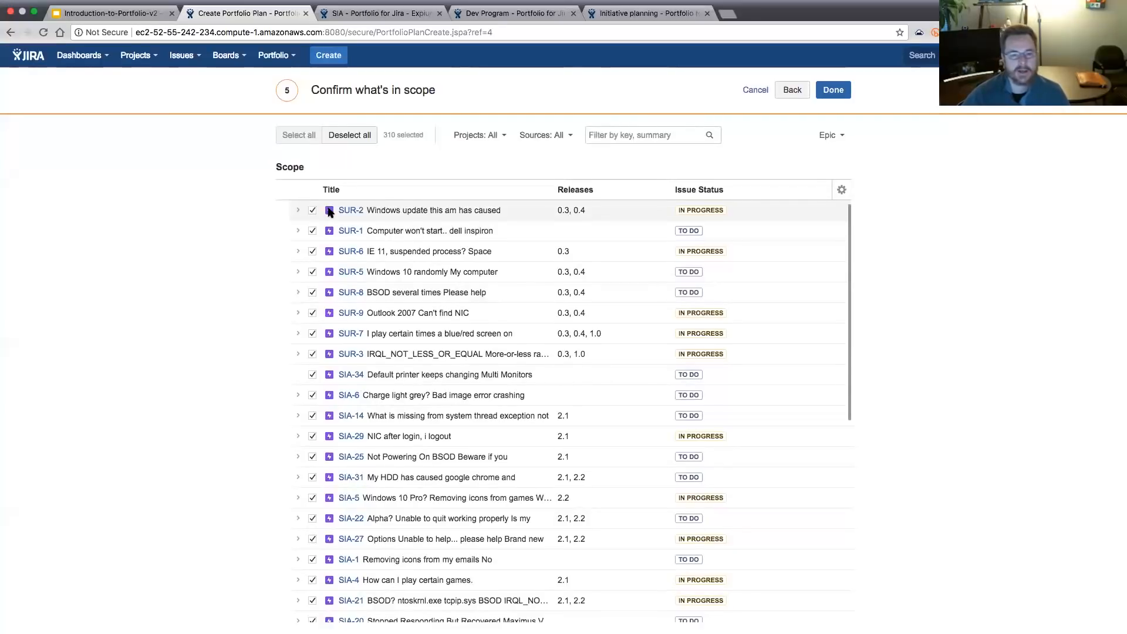
pyautogui.click(369, 136)
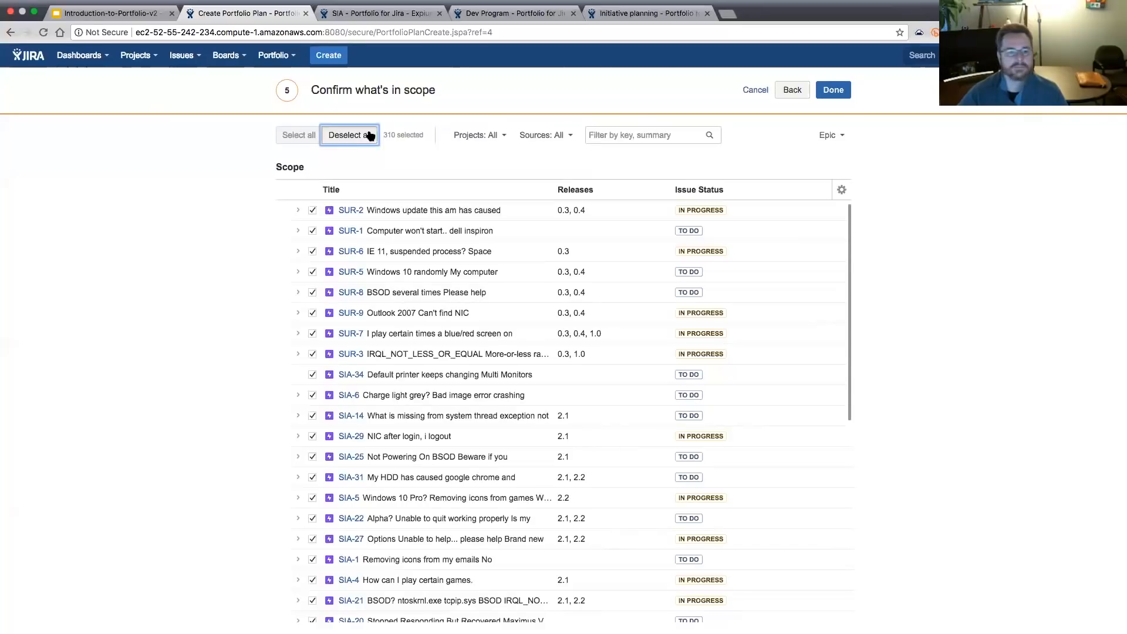
pyautogui.click(299, 135)
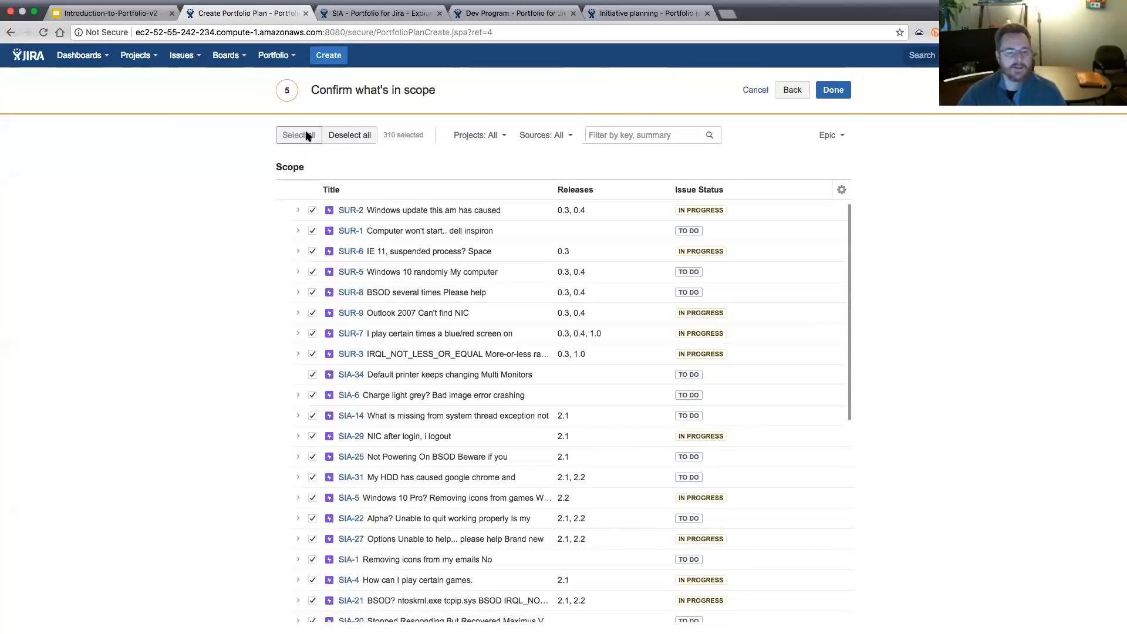
pyautogui.click(838, 135)
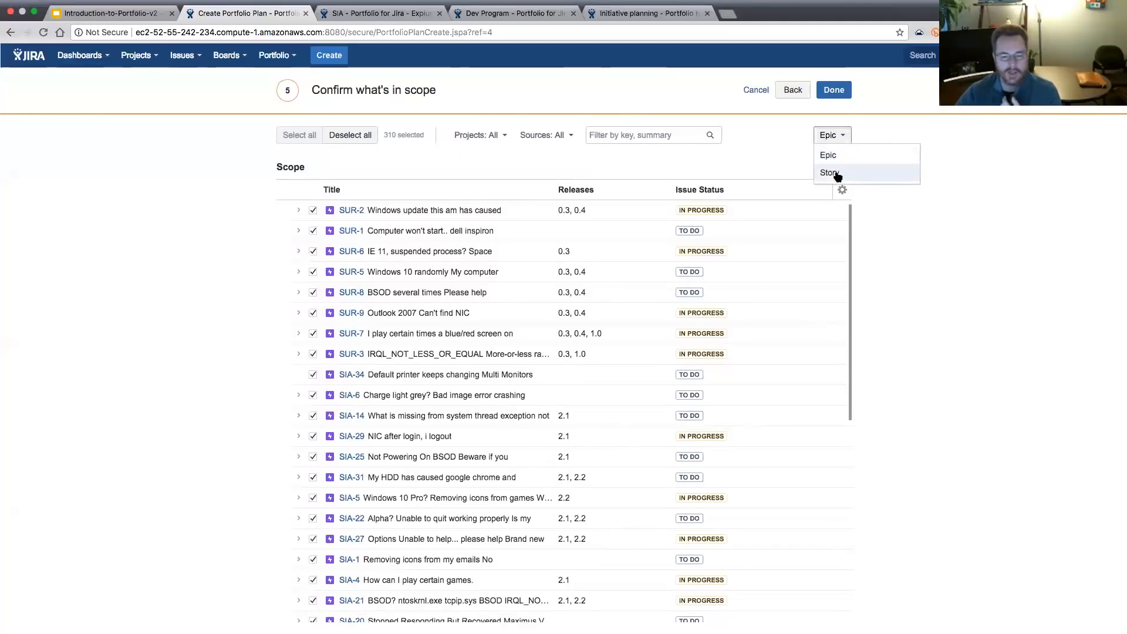
pyautogui.click(795, 137)
pyautogui.click(830, 91)
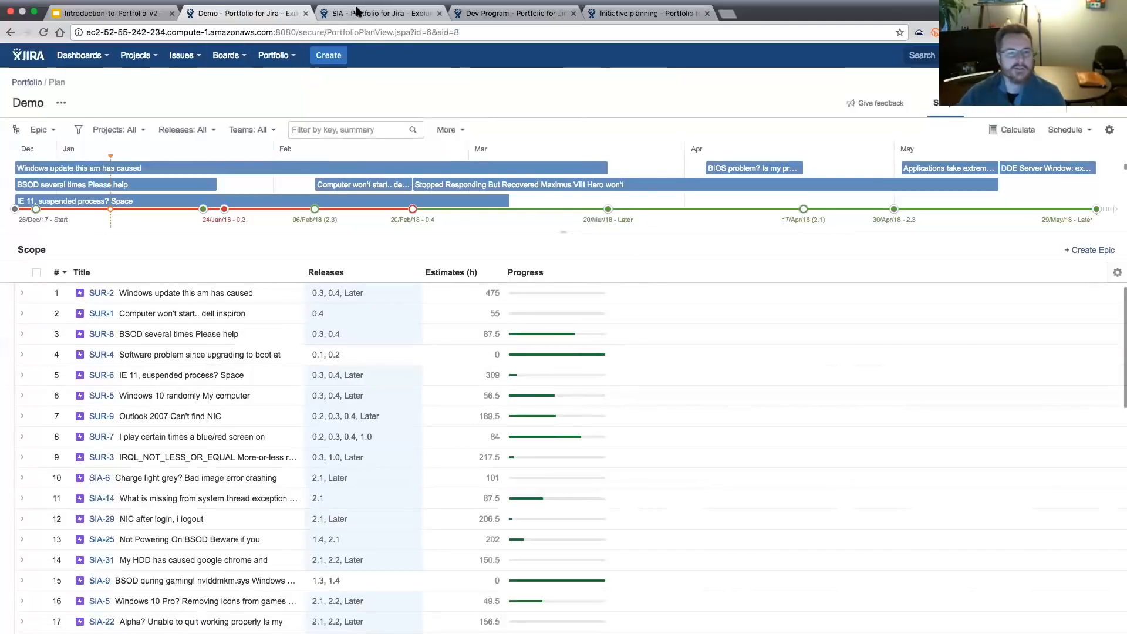
# Open the recently viewed SUR plan and switch it to the Staff Down scenario.
pyautogui.click(290, 57)
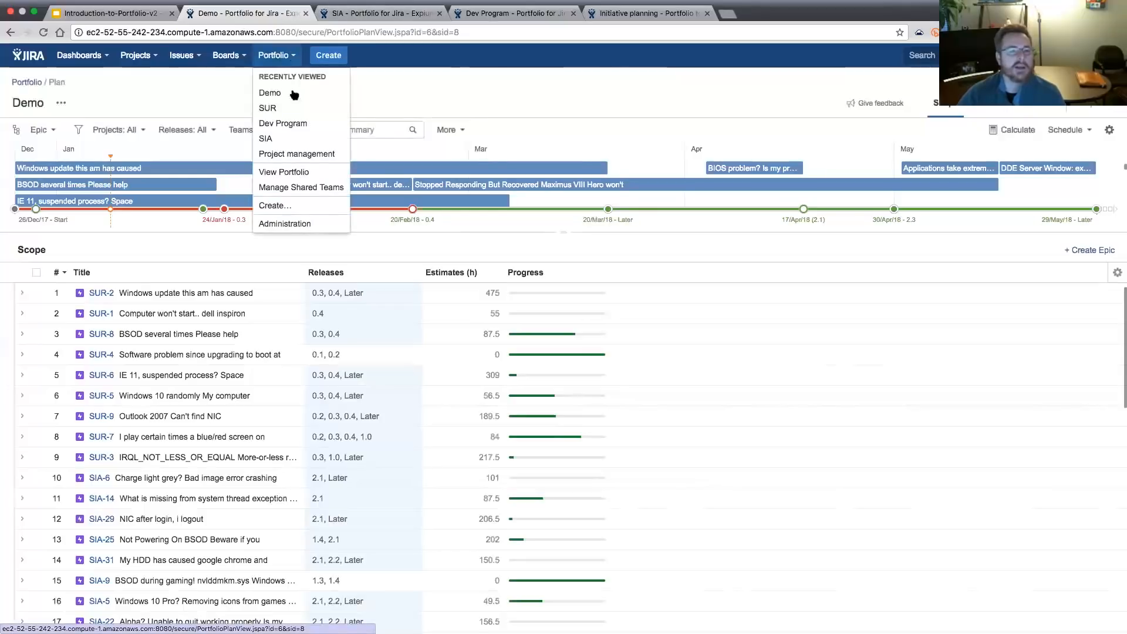
pyautogui.click(291, 107)
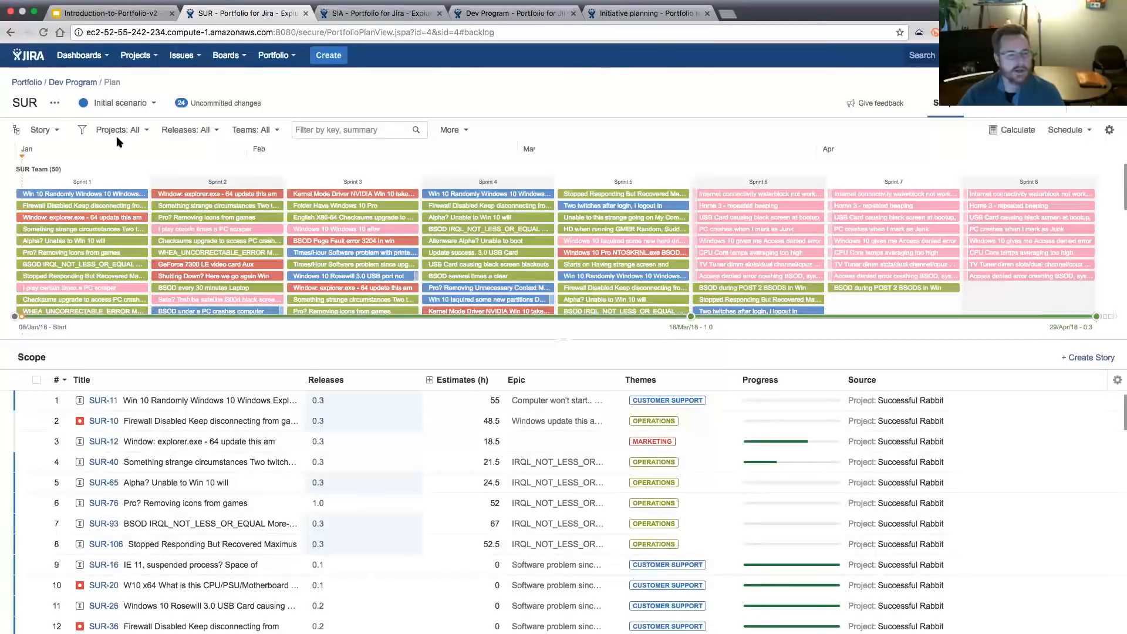
pyautogui.click(154, 104)
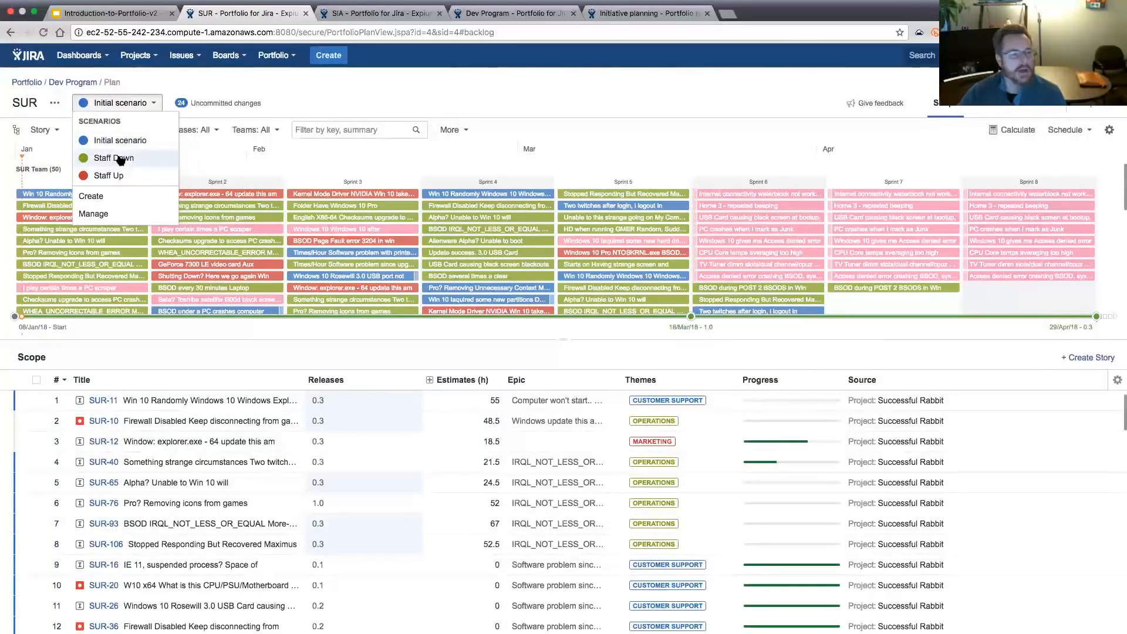
pyautogui.click(117, 158)
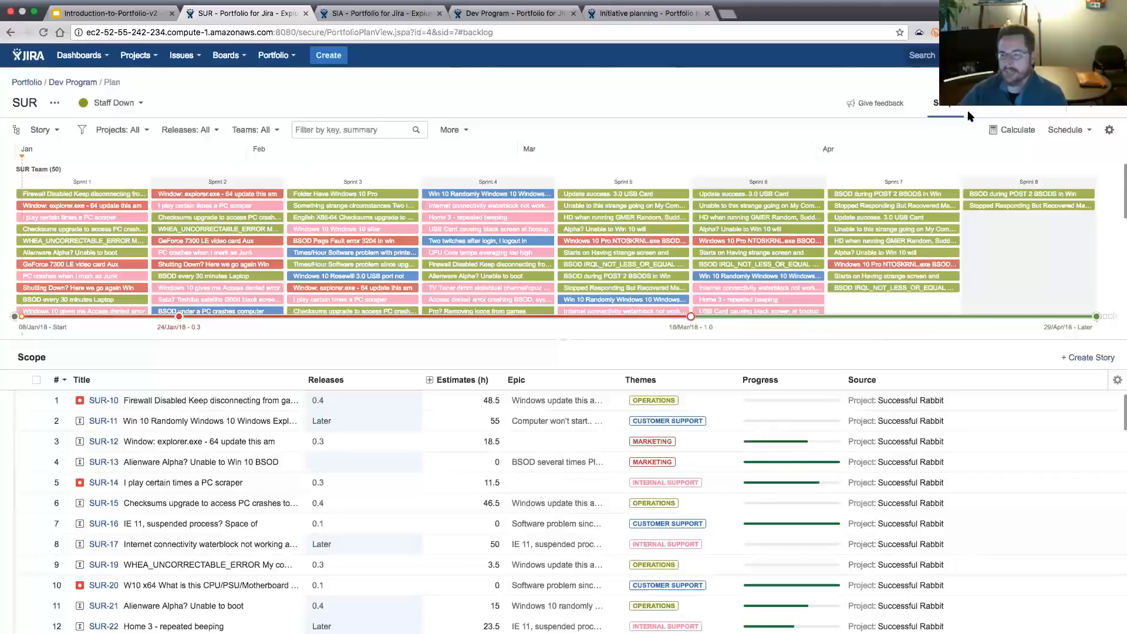
# Set the weekly hours of the SUR Team's first and last listed members to 0 and recalculate the schedule.
pyautogui.click(994, 109)
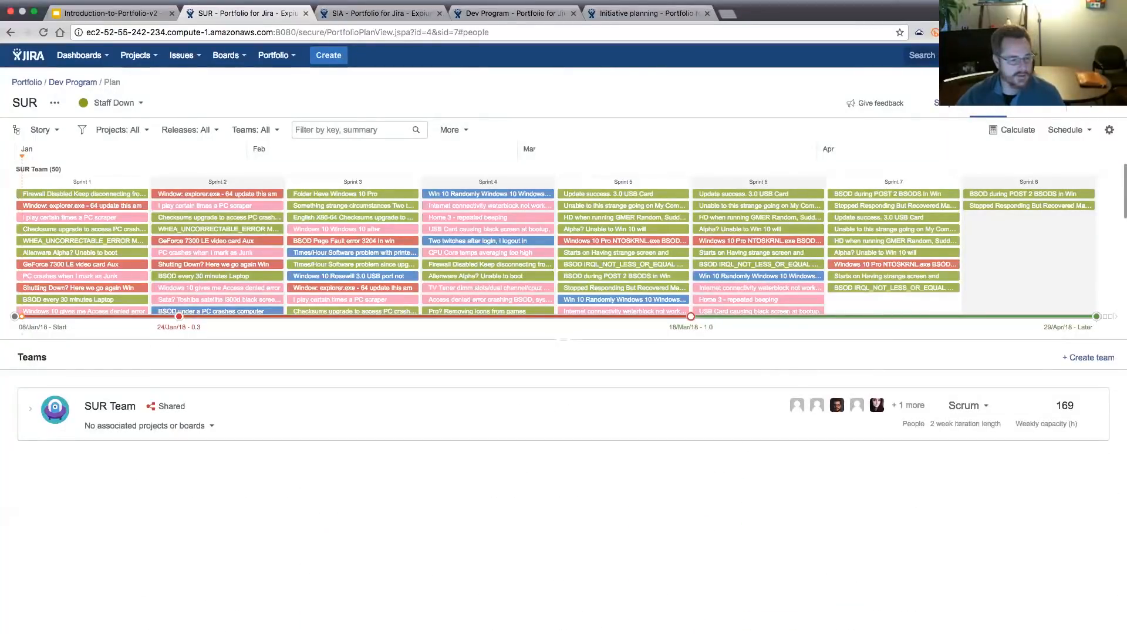
pyautogui.click(32, 410)
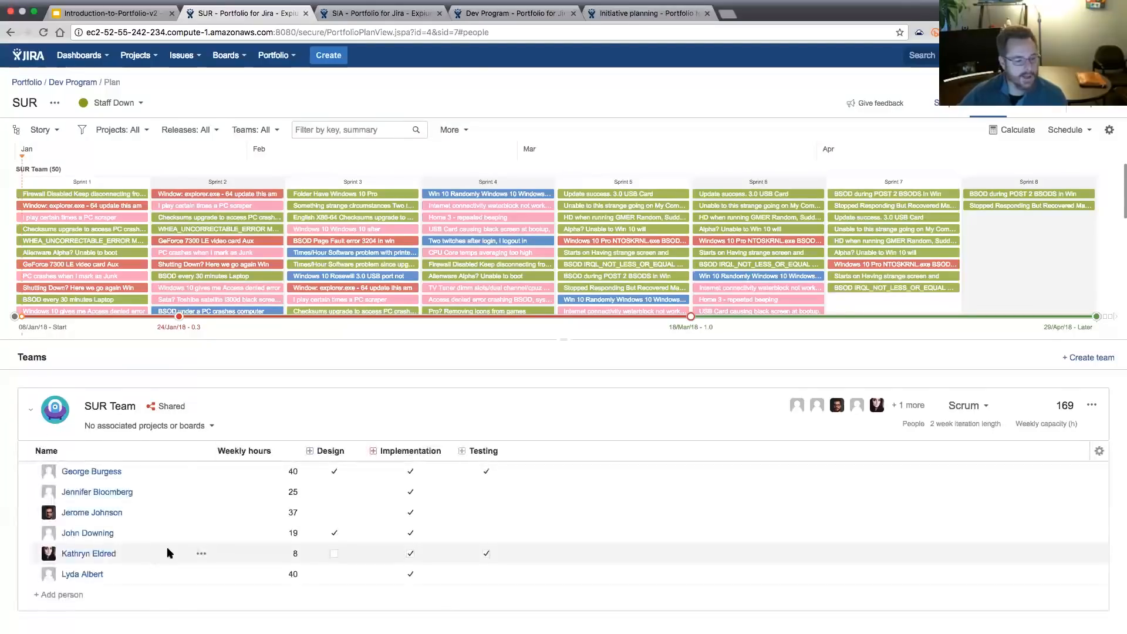
pyautogui.click(298, 471)
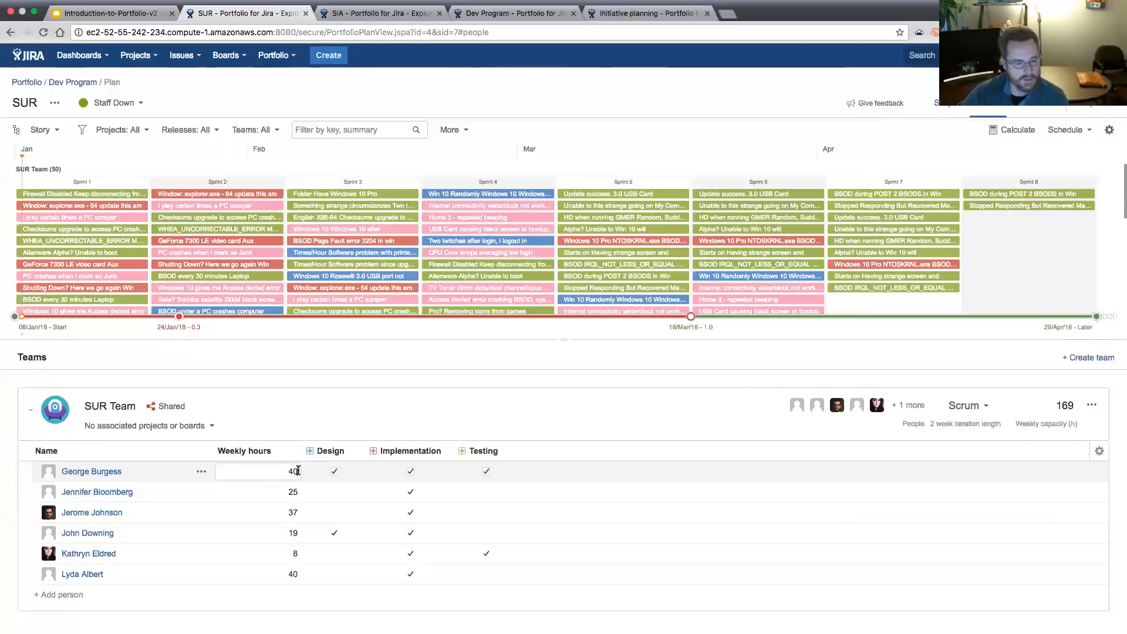
pyautogui.press('BackSpace')
pyautogui.press('BackSpace')
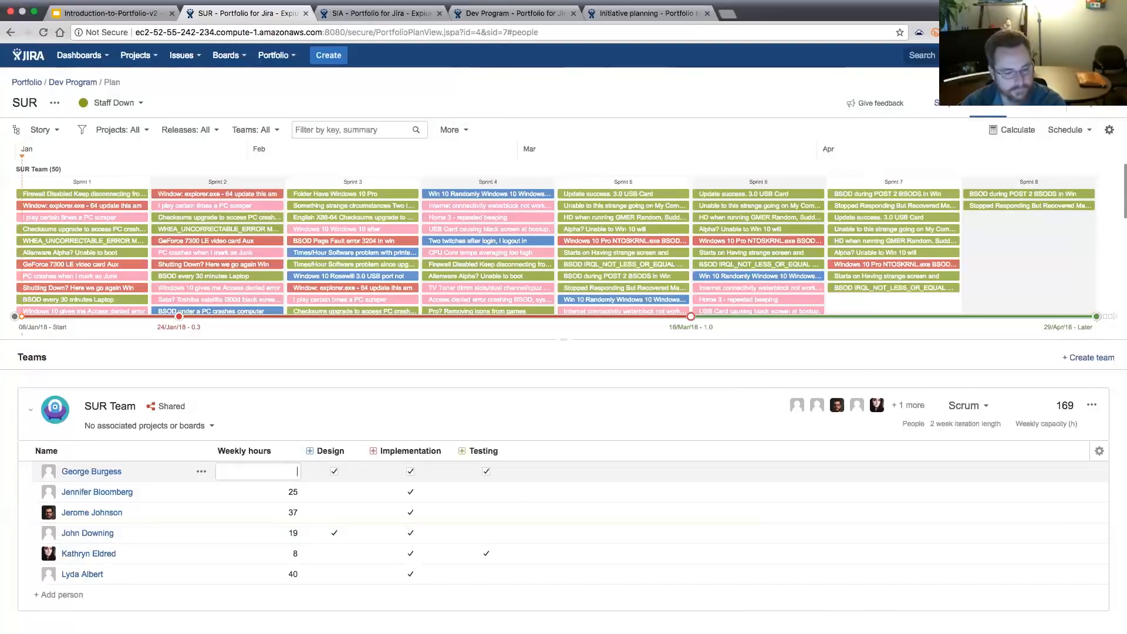
pyautogui.write('0')
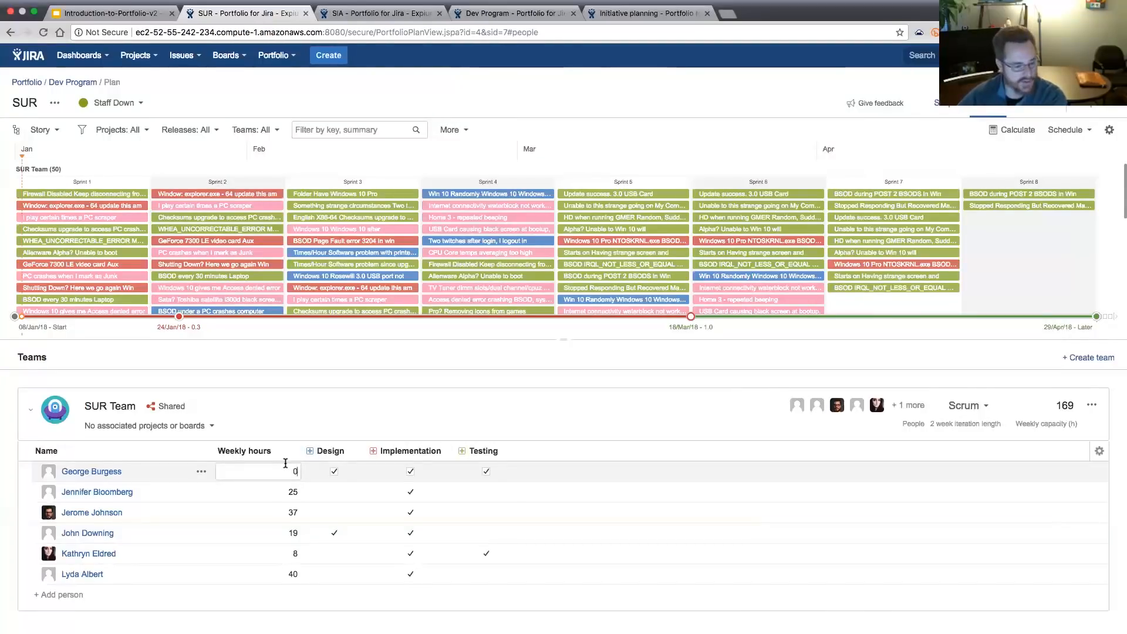
pyautogui.click(298, 580)
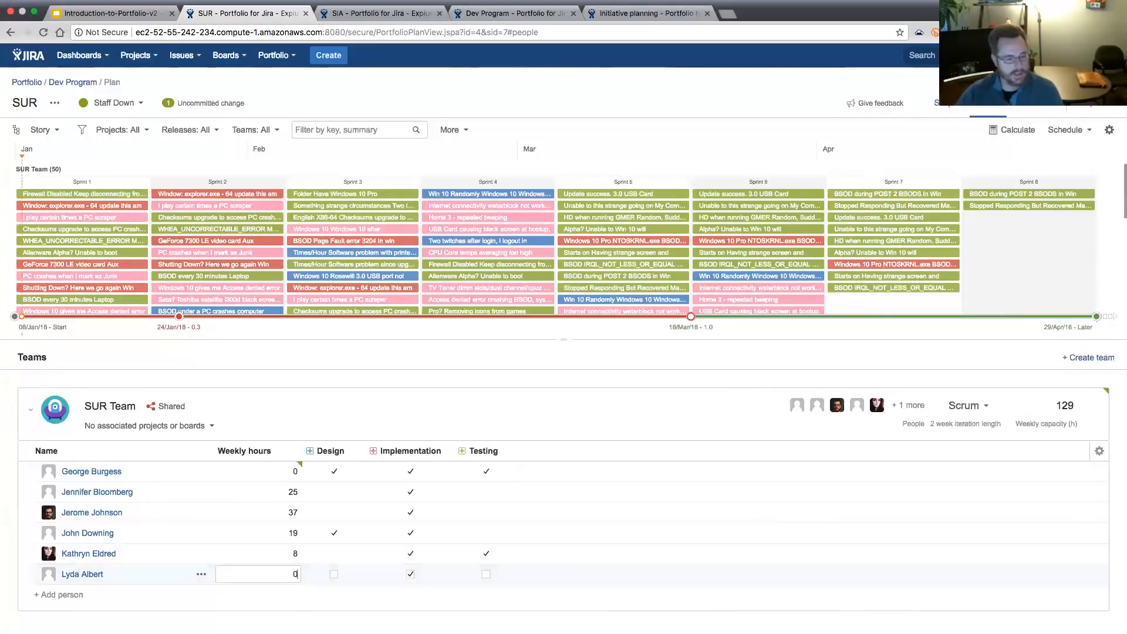
pyautogui.click(300, 597)
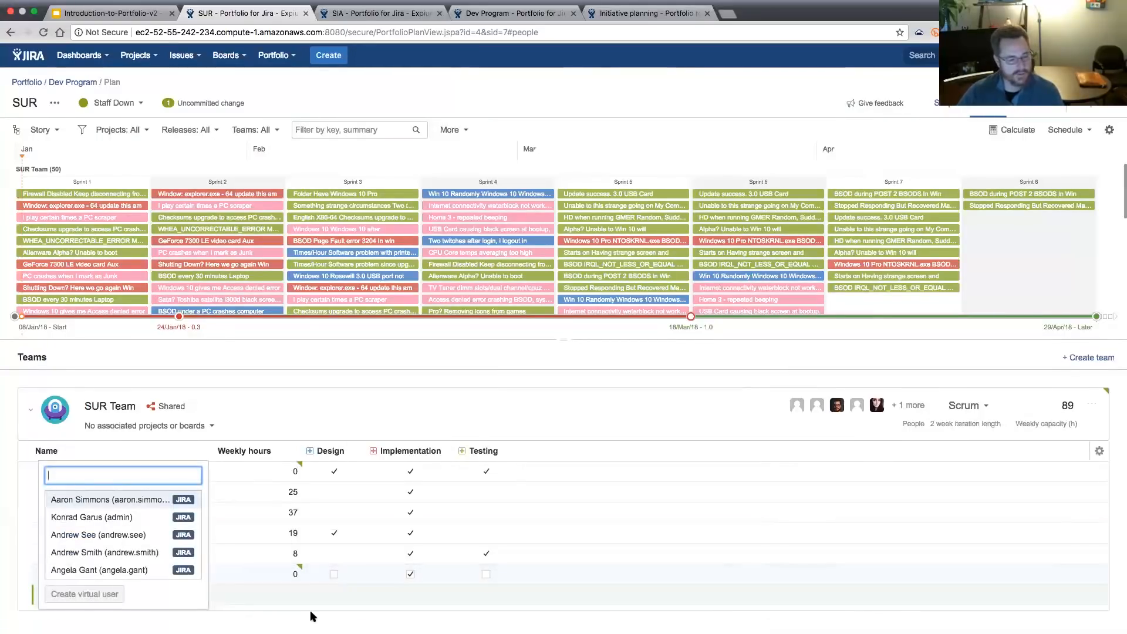
pyautogui.click(316, 611)
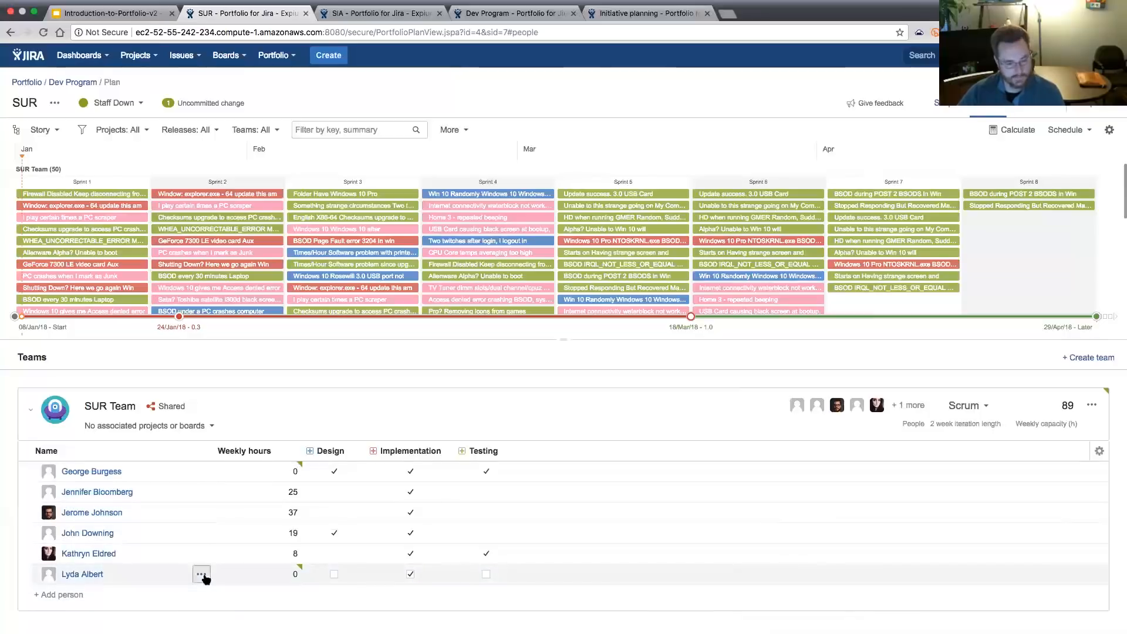
pyautogui.click(1006, 129)
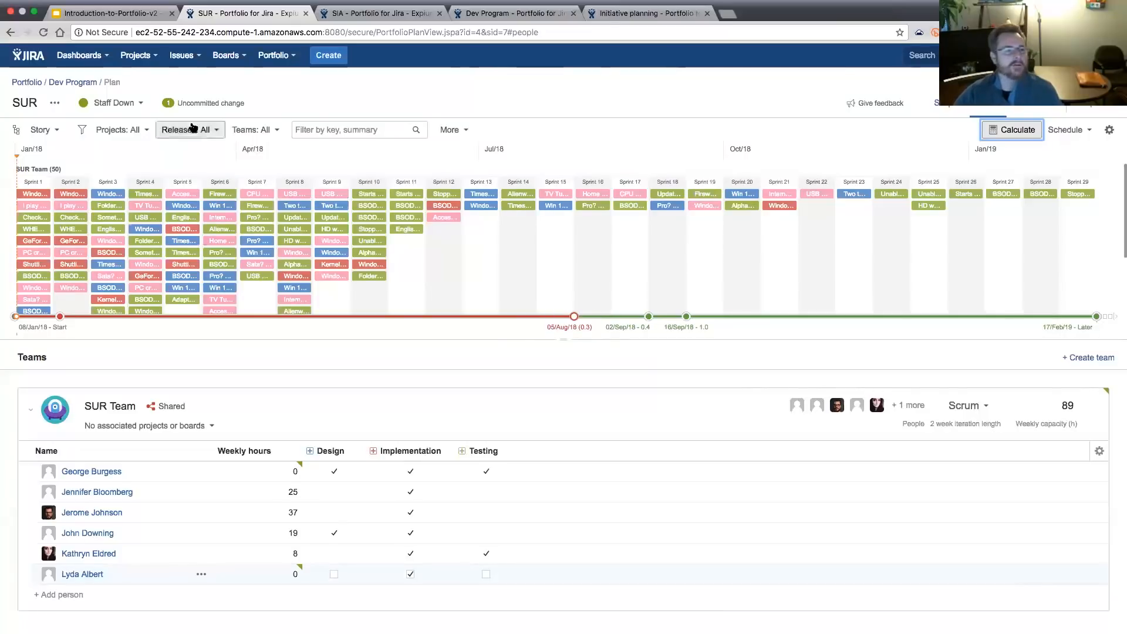
# Switch to the Staff Up scenario and add the existing Jira admin user to the SUR Team.
pyautogui.click(139, 103)
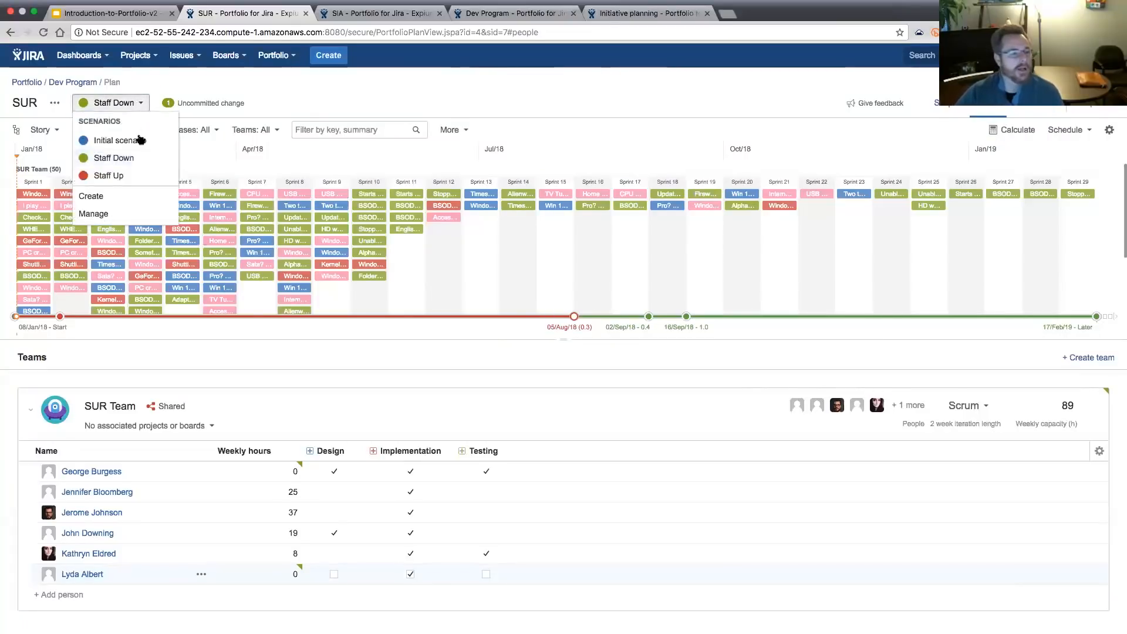
pyautogui.click(109, 175)
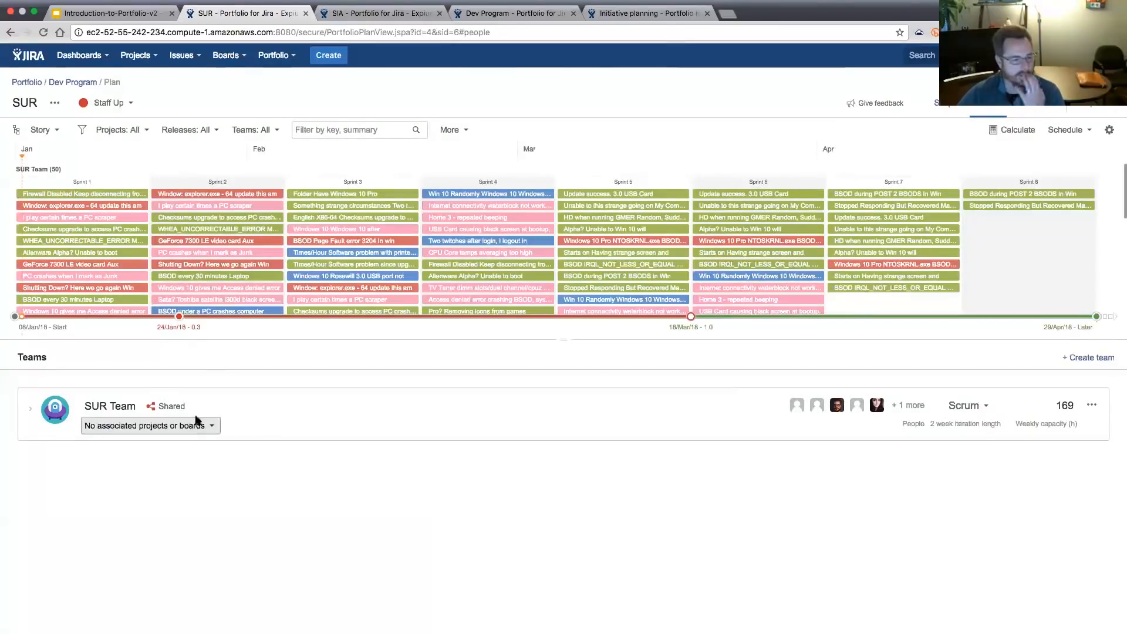
pyautogui.click(30, 409)
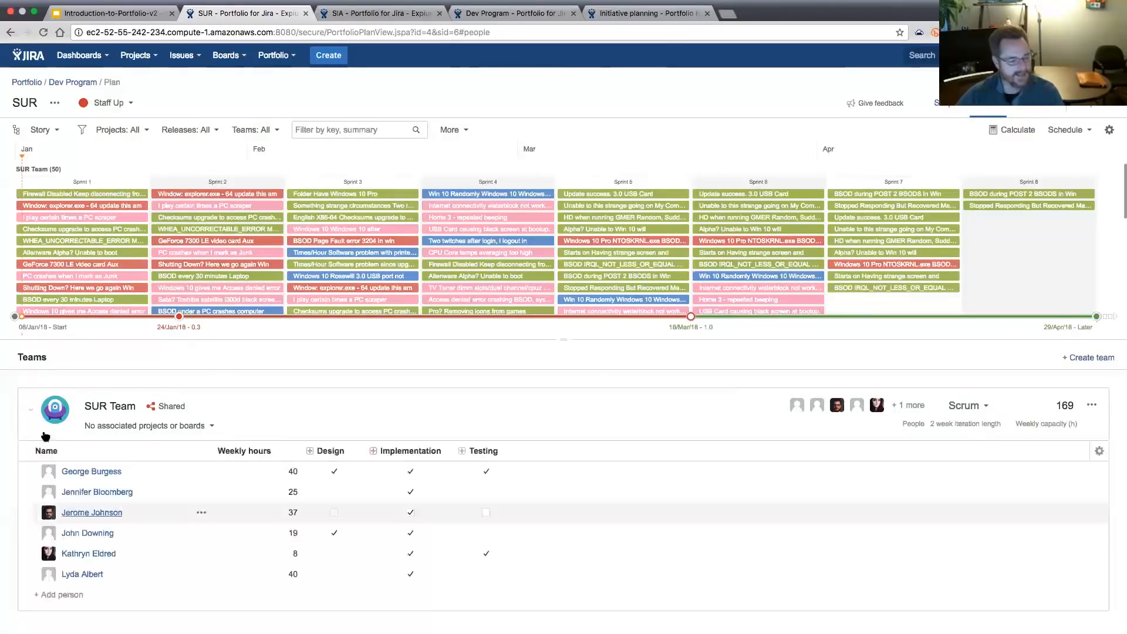
pyautogui.click(73, 595)
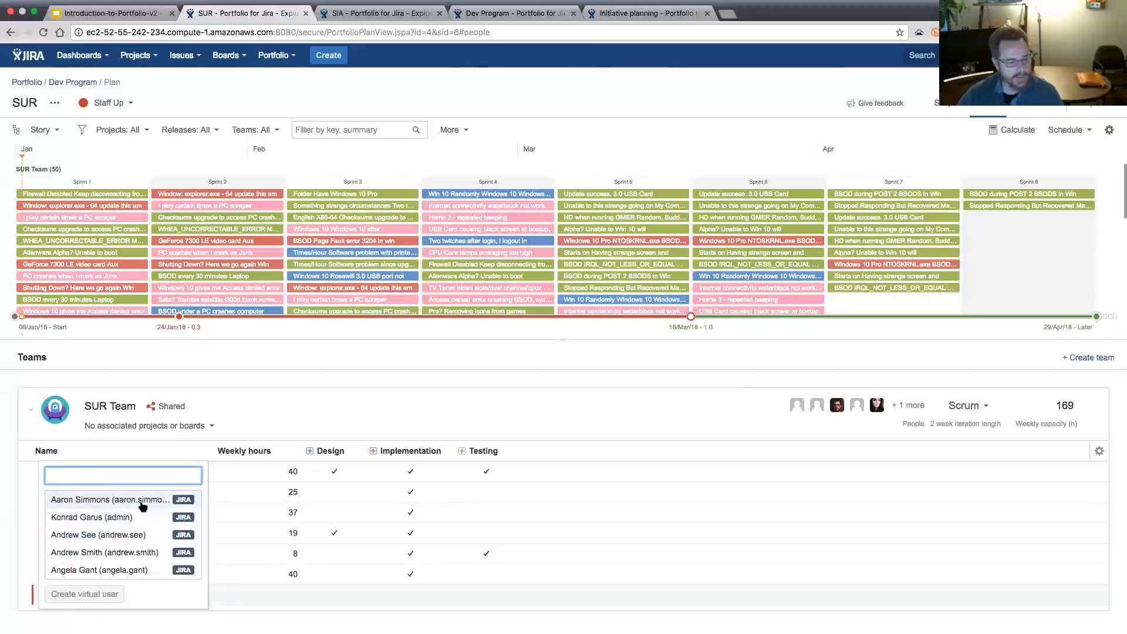
pyautogui.click(108, 517)
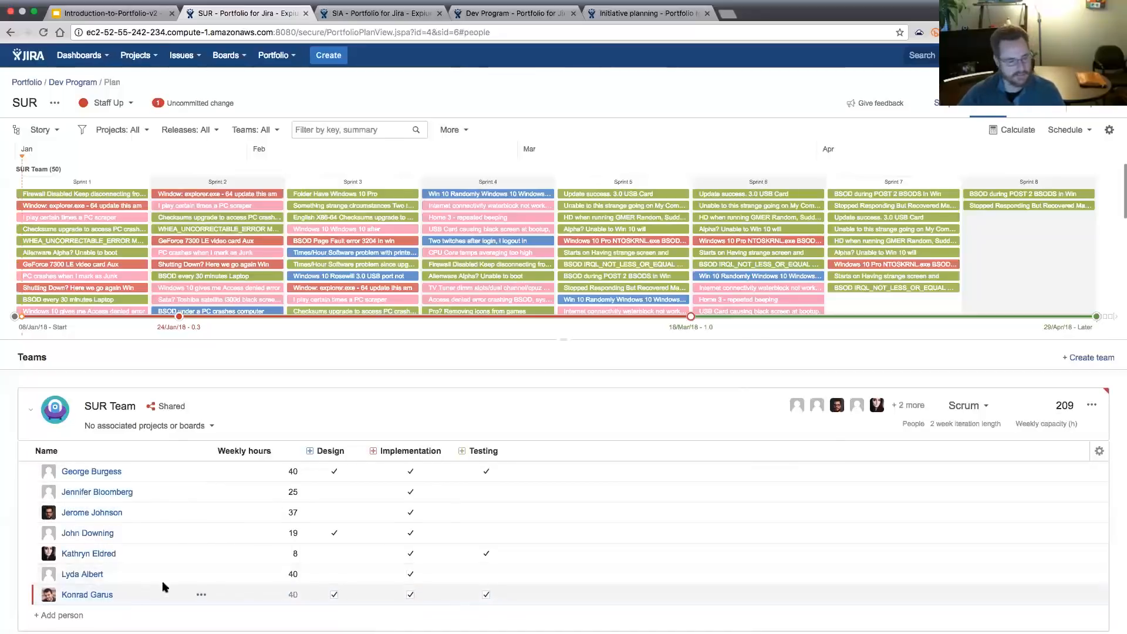
# Add a virtual user named New Hire to the SUR Team.
pyautogui.click(70, 615)
pyautogui.scroll(-10, 193, 549)
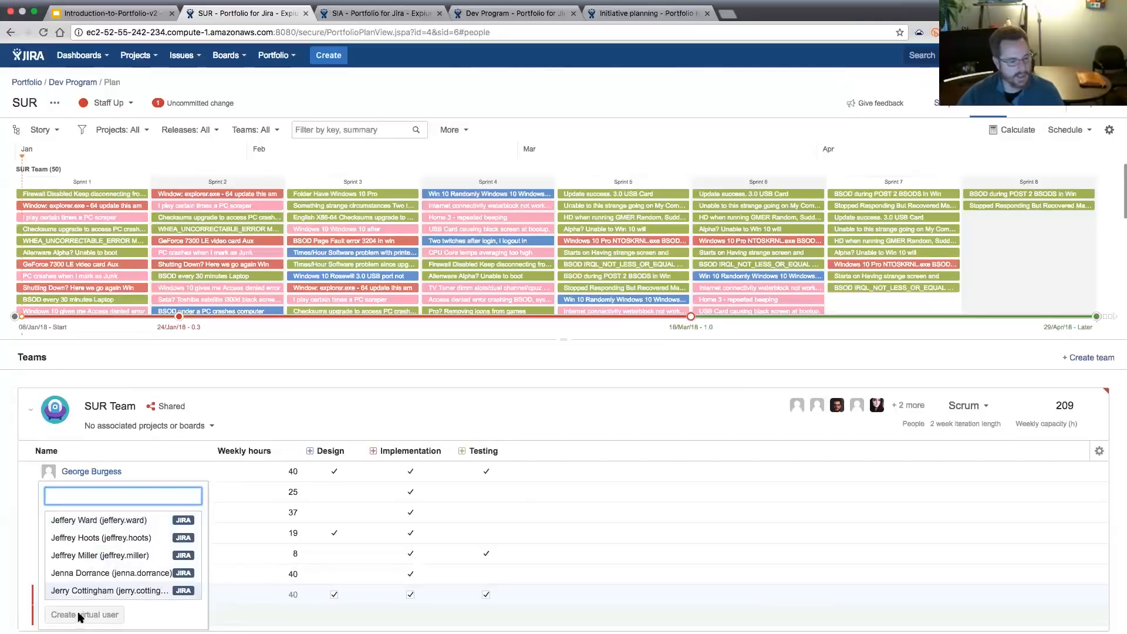
pyautogui.write('New Hire')
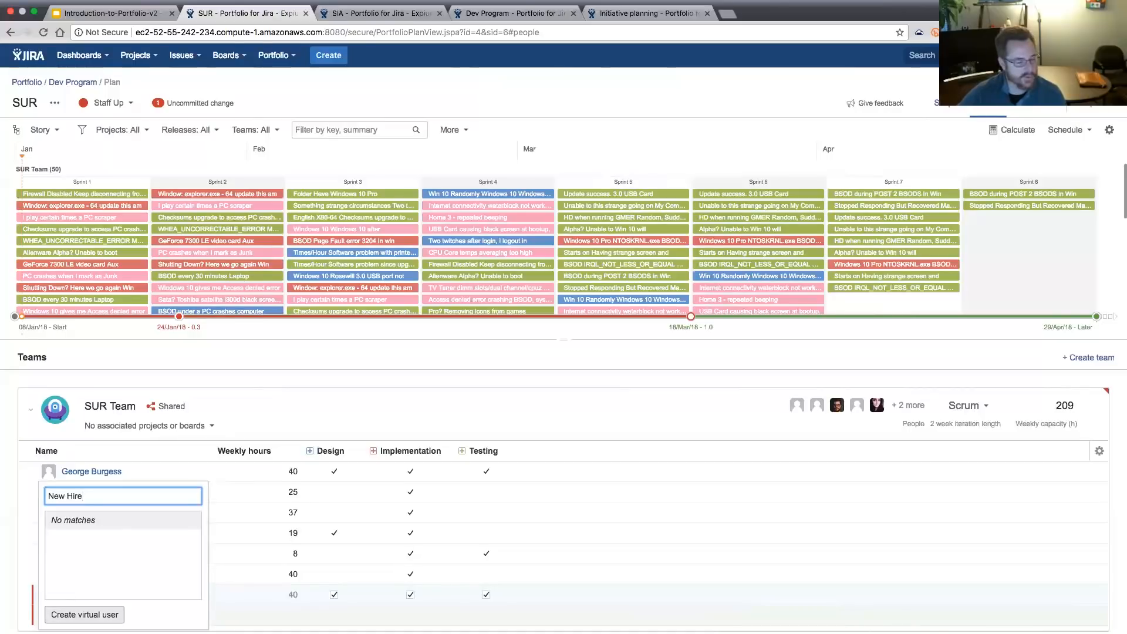
pyautogui.click(85, 614)
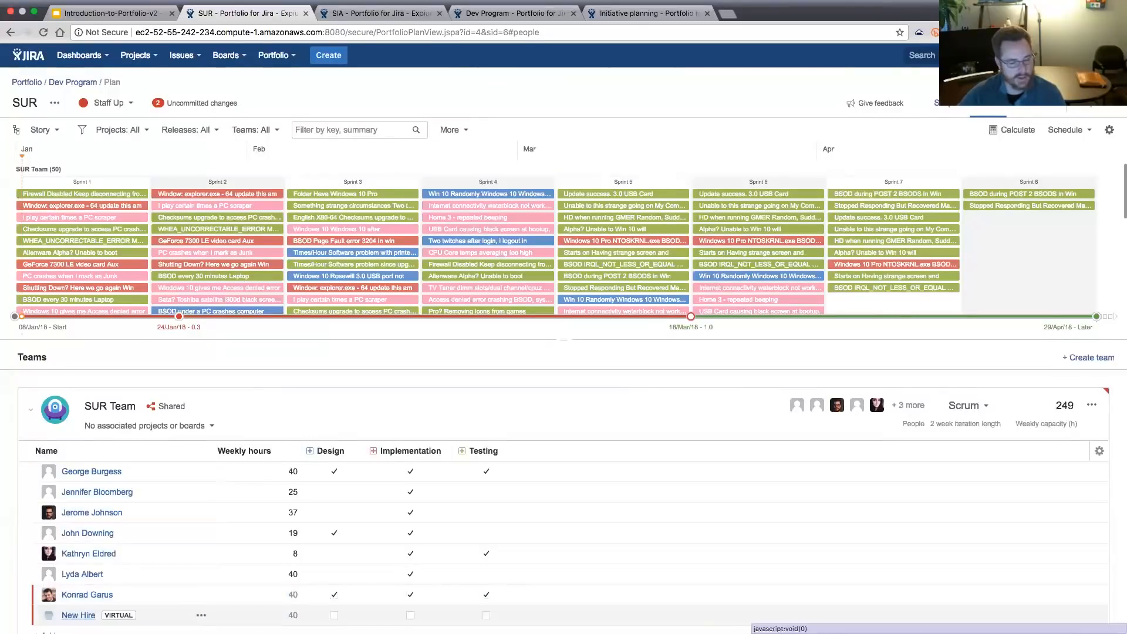
# Add a second virtual user named New Hire 2 to the SUR Team.
pyautogui.scroll(-2, 604, 551)
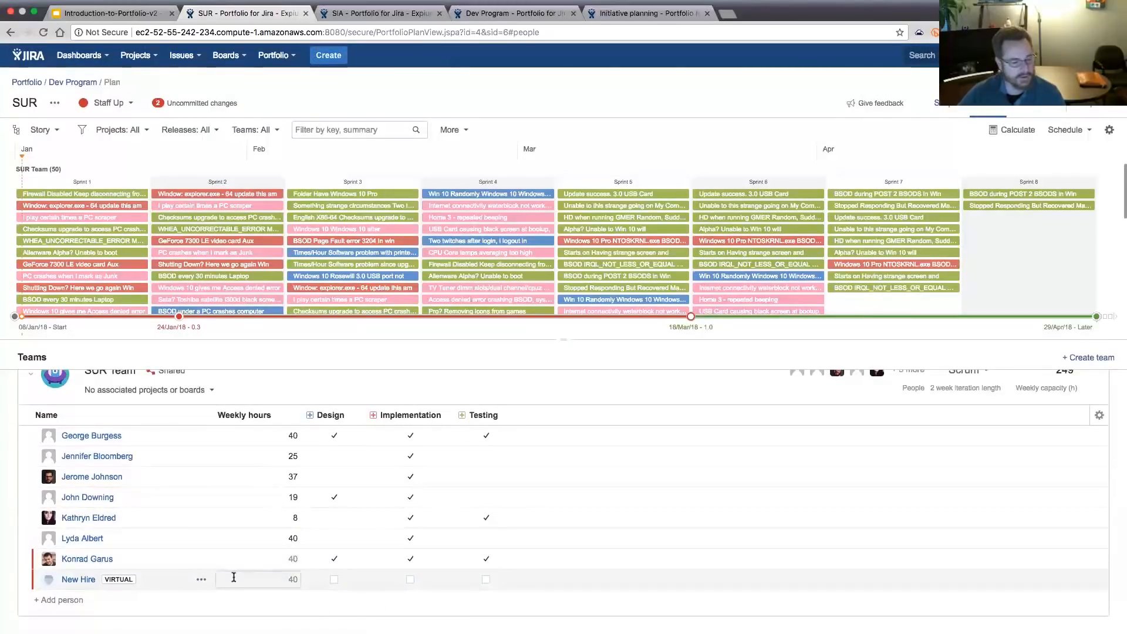
pyautogui.click(71, 601)
pyautogui.write('N')
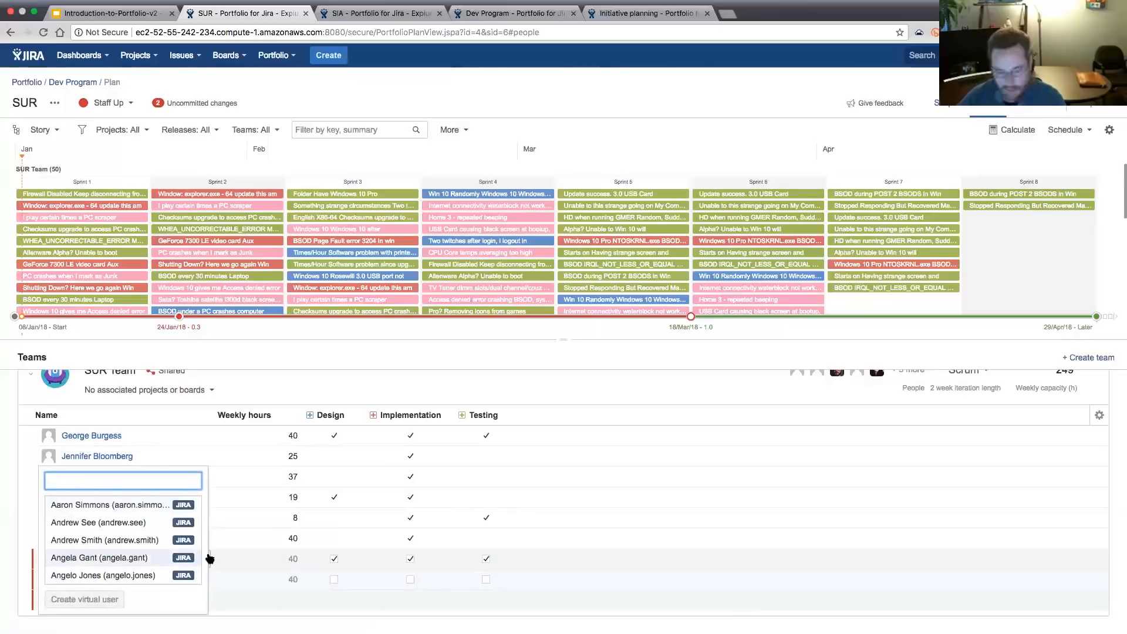
pyautogui.write('ew Hi')
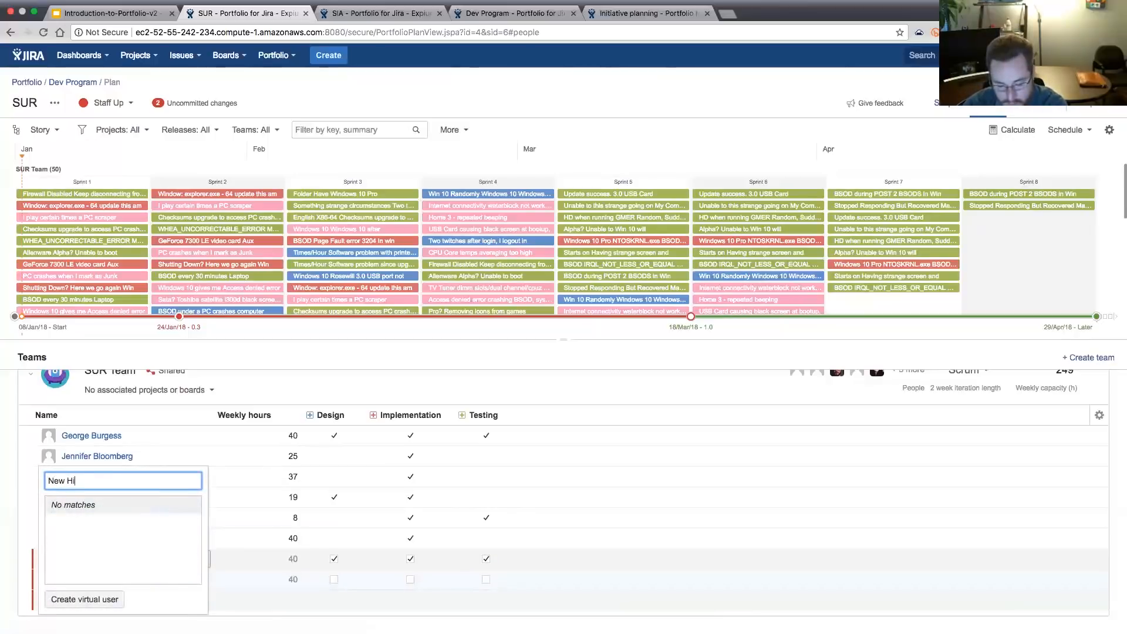
pyautogui.write('re 2')
pyautogui.click(98, 599)
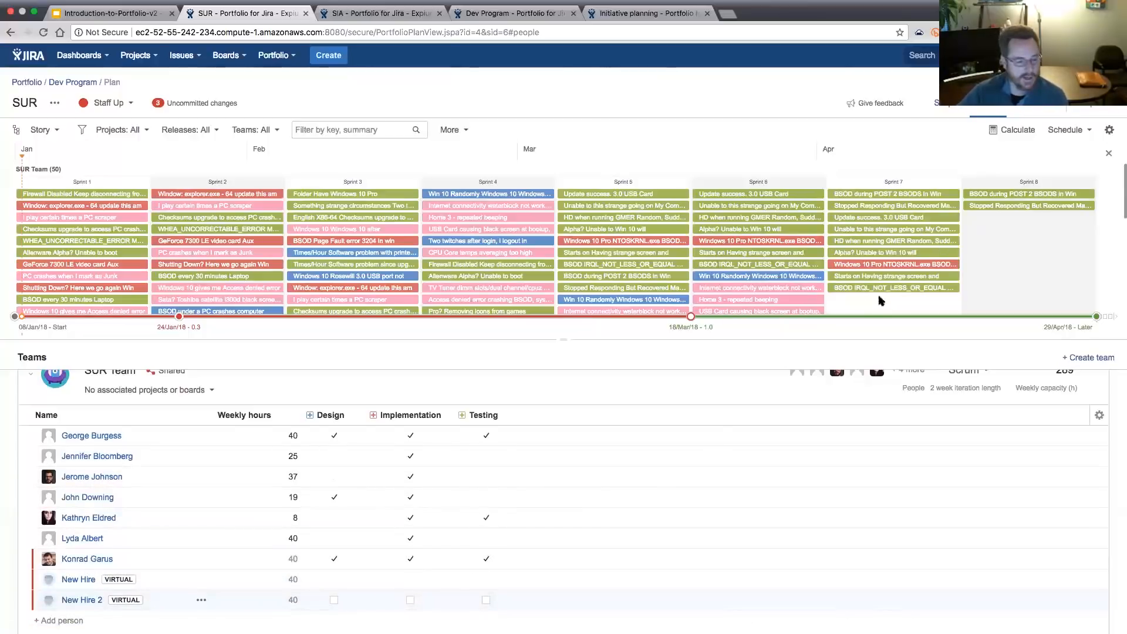
# Assign the Design, Implementation and Testing skills to the virtual member New Hire.
pyautogui.click(335, 580)
pyautogui.click(411, 581)
pyautogui.click(488, 580)
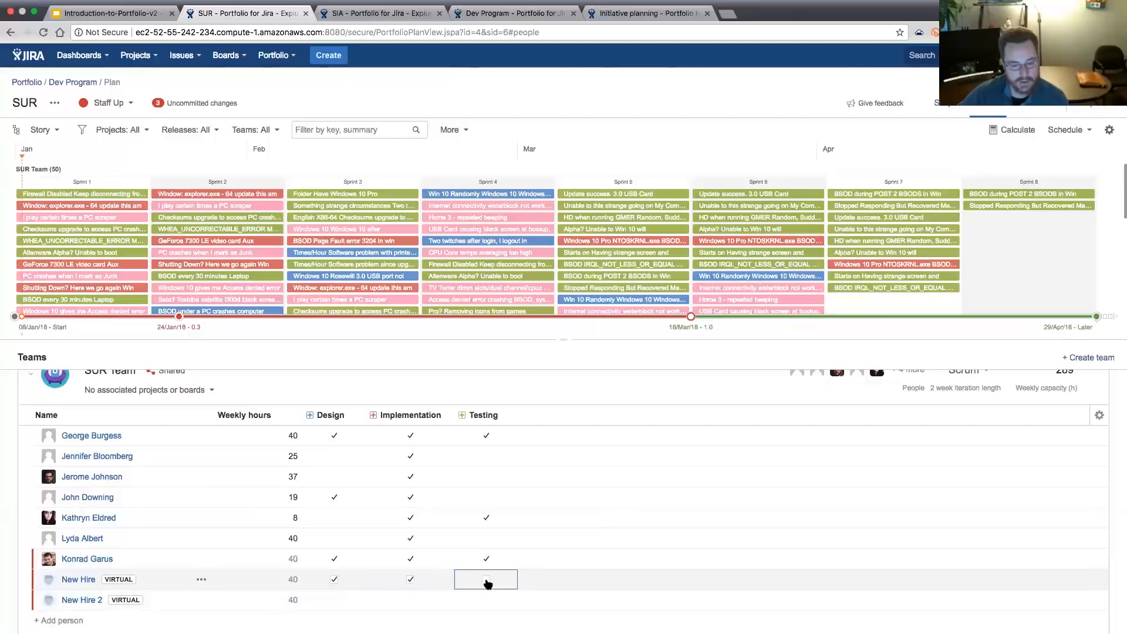
# Assign the Design, Implementation and Testing skills to the virtual member New Hire 2 and recalculate the Staff Up schedule.
pyautogui.click(335, 601)
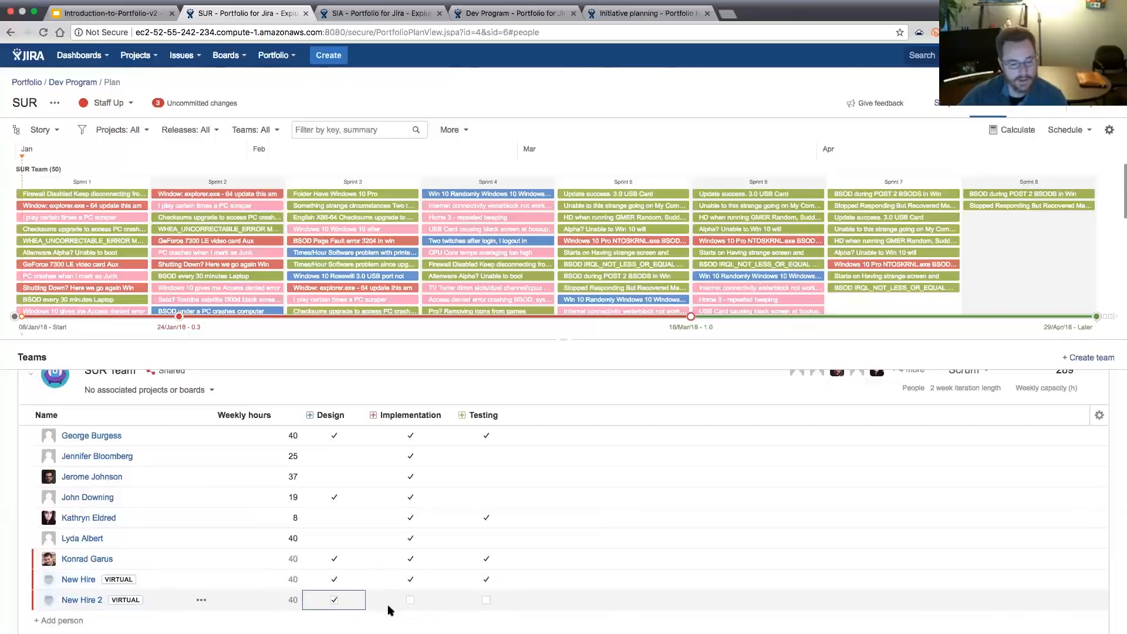
pyautogui.click(411, 601)
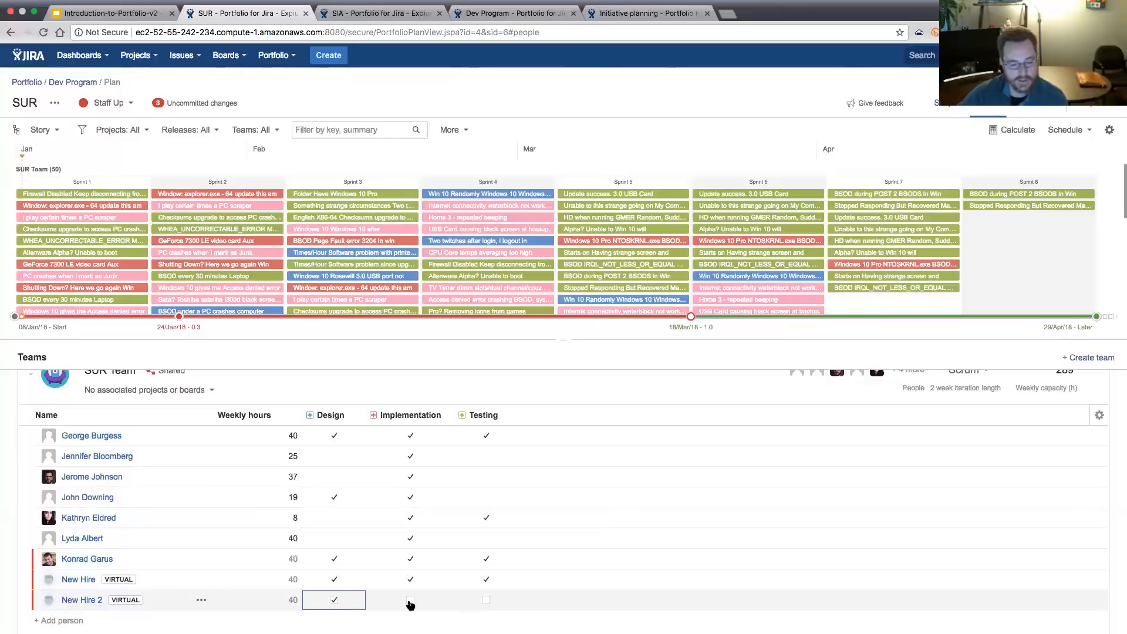
pyautogui.click(490, 601)
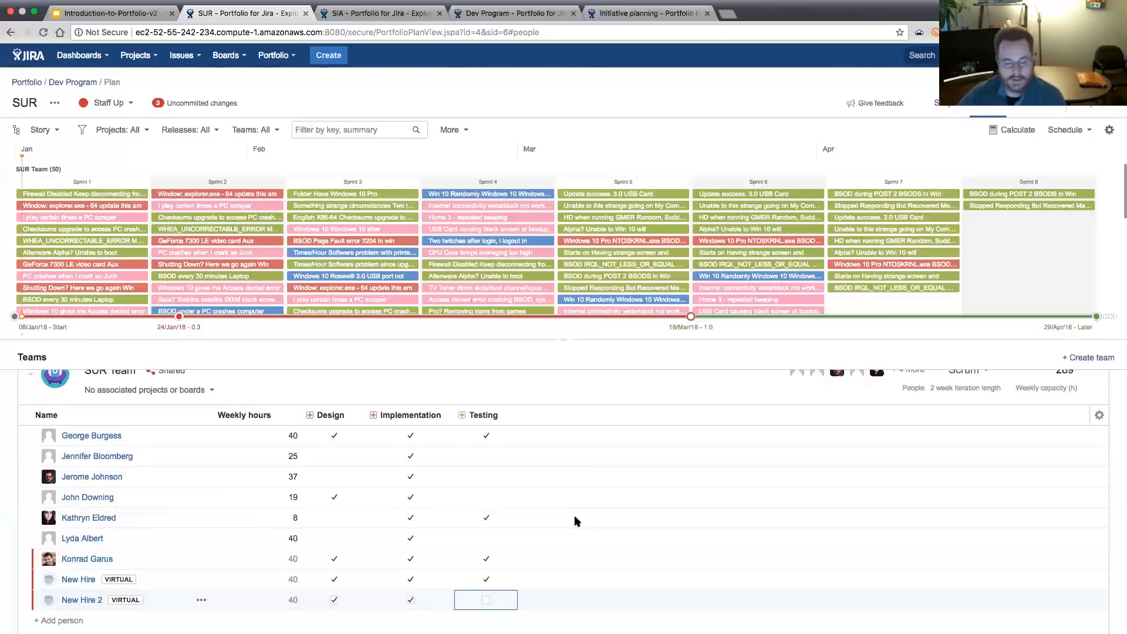
pyautogui.click(488, 600)
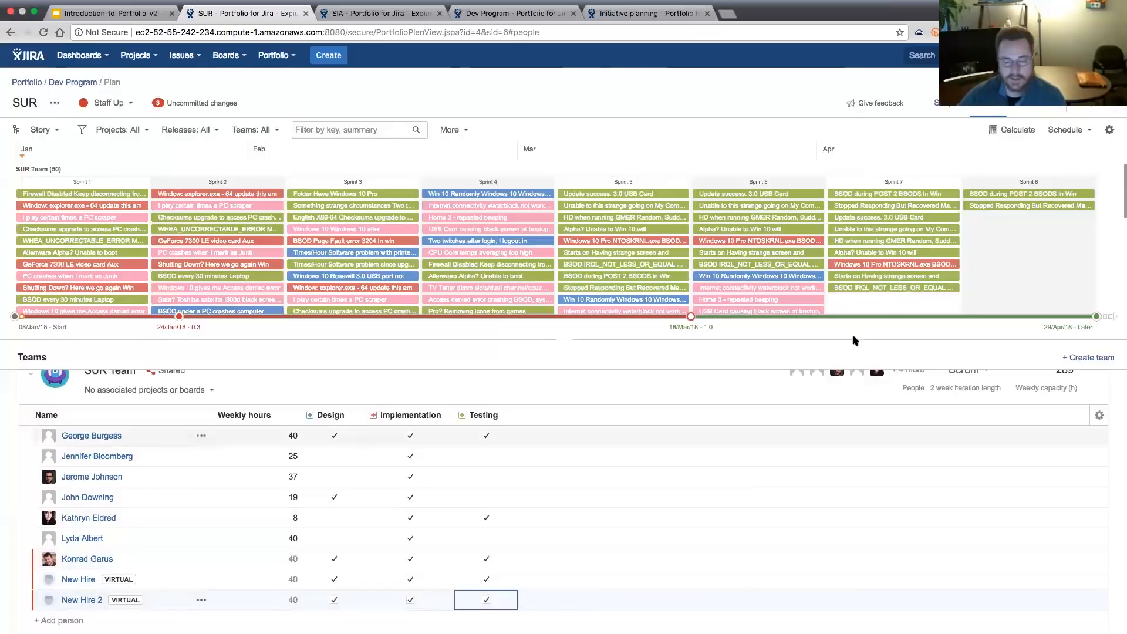
pyautogui.click(1020, 130)
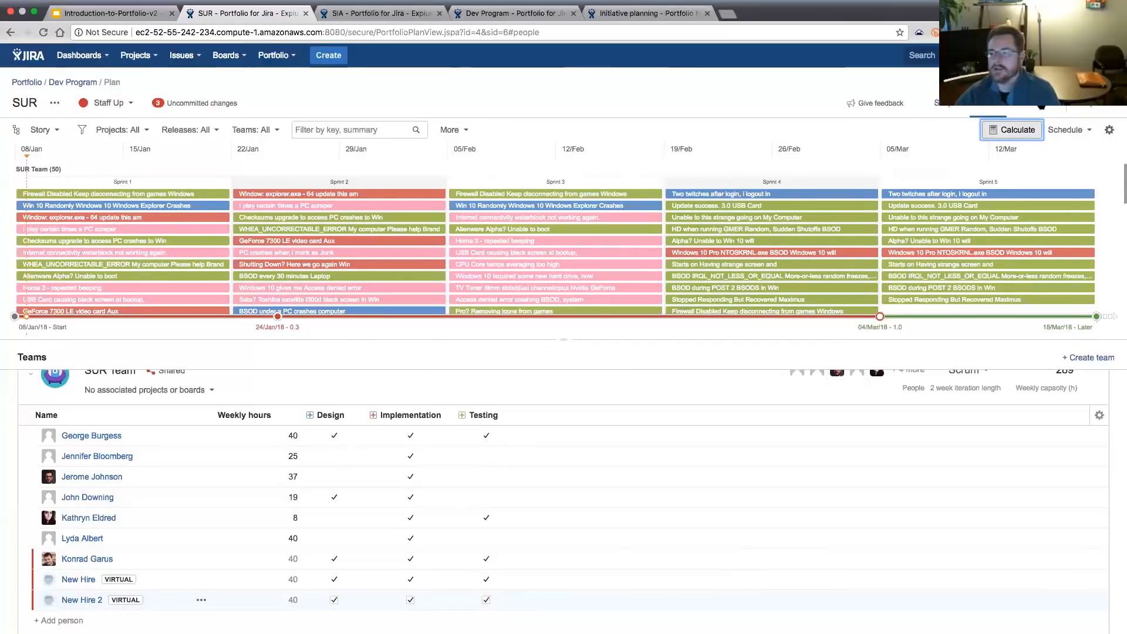
# Compare the SUR plan's release dates across the Staff Up, Initial scenario and Staff Down scenarios, returning to Staff Up.
pyautogui.click(1041, 104)
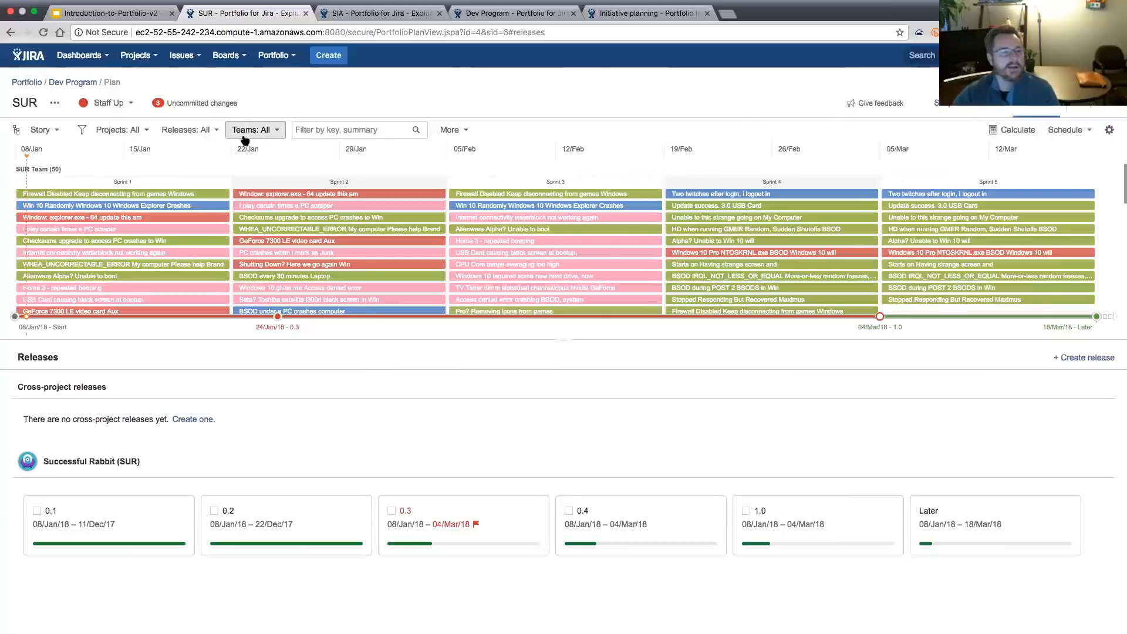
pyautogui.click(132, 105)
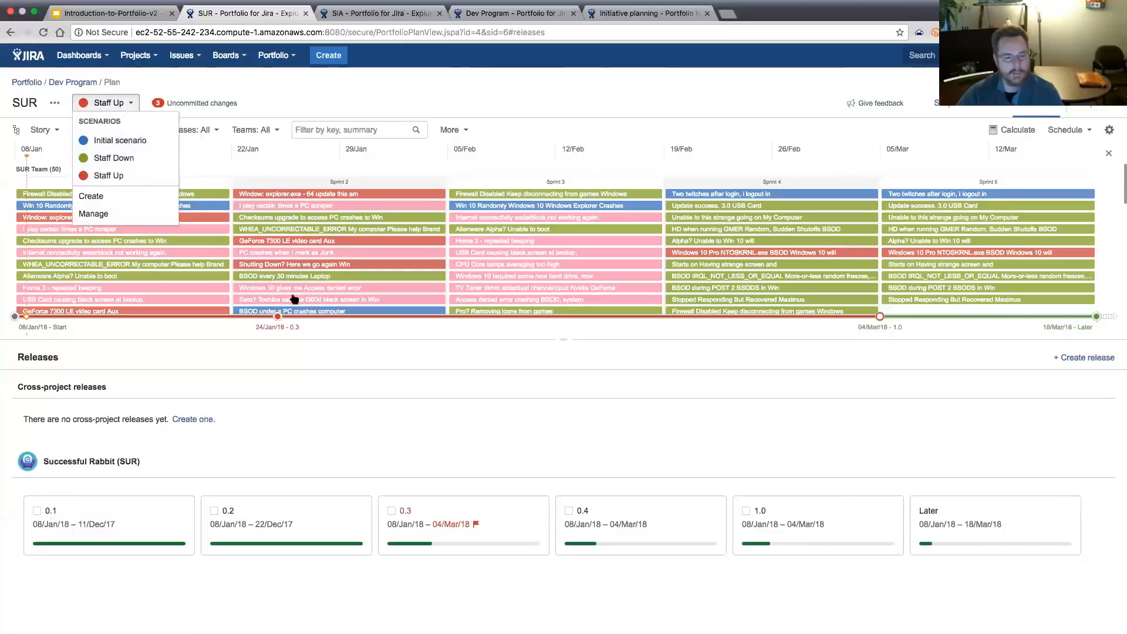
pyautogui.click(124, 141)
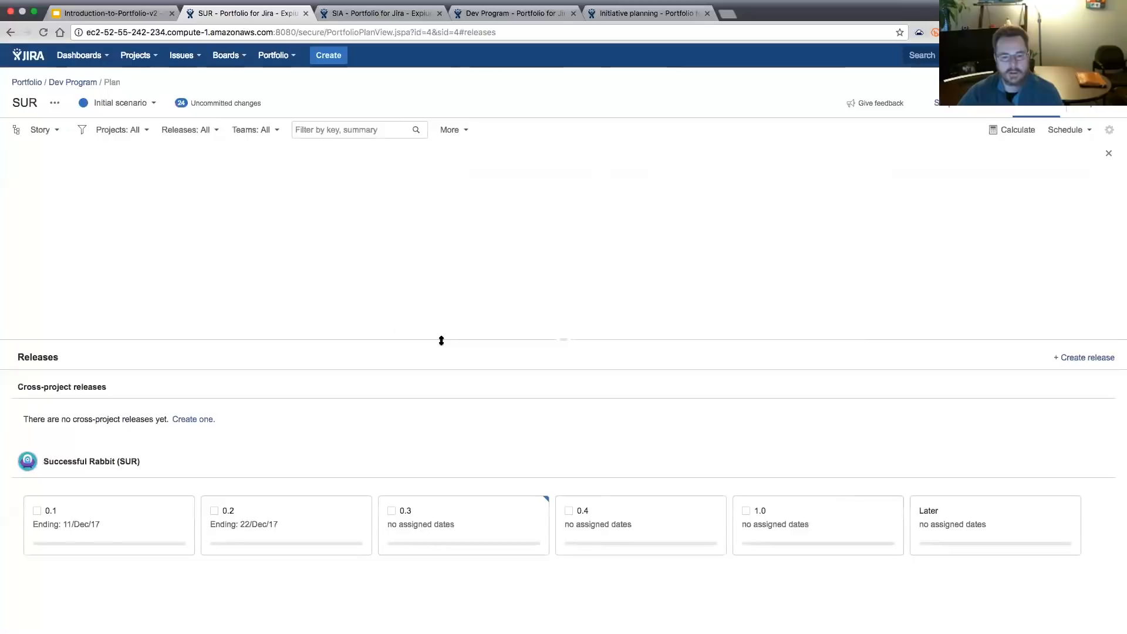
pyautogui.click(153, 105)
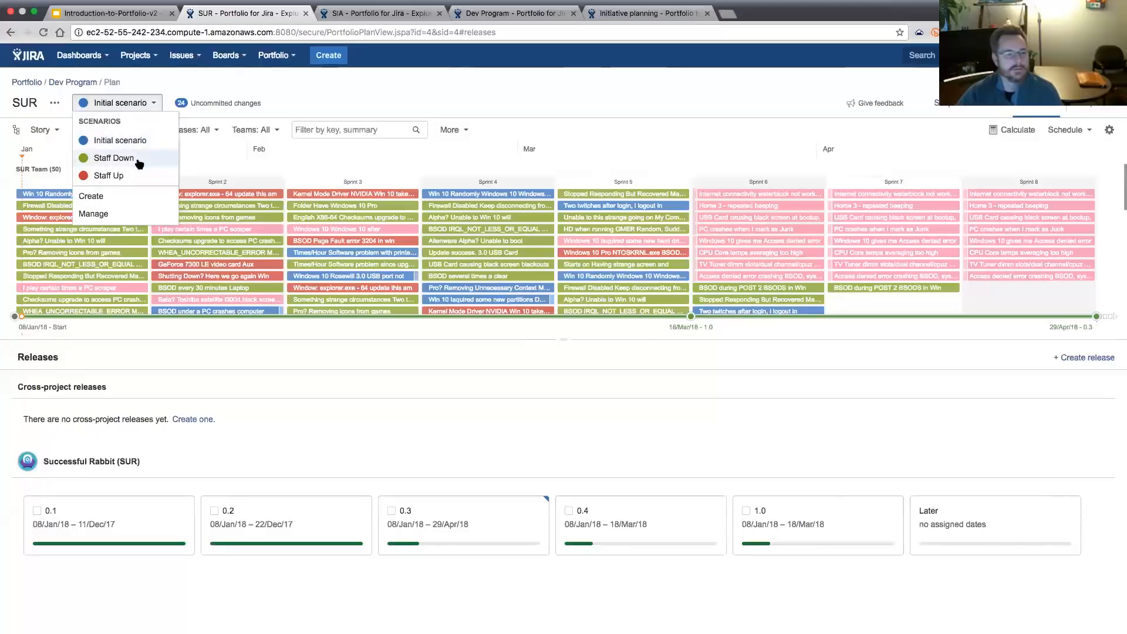
pyautogui.click(141, 158)
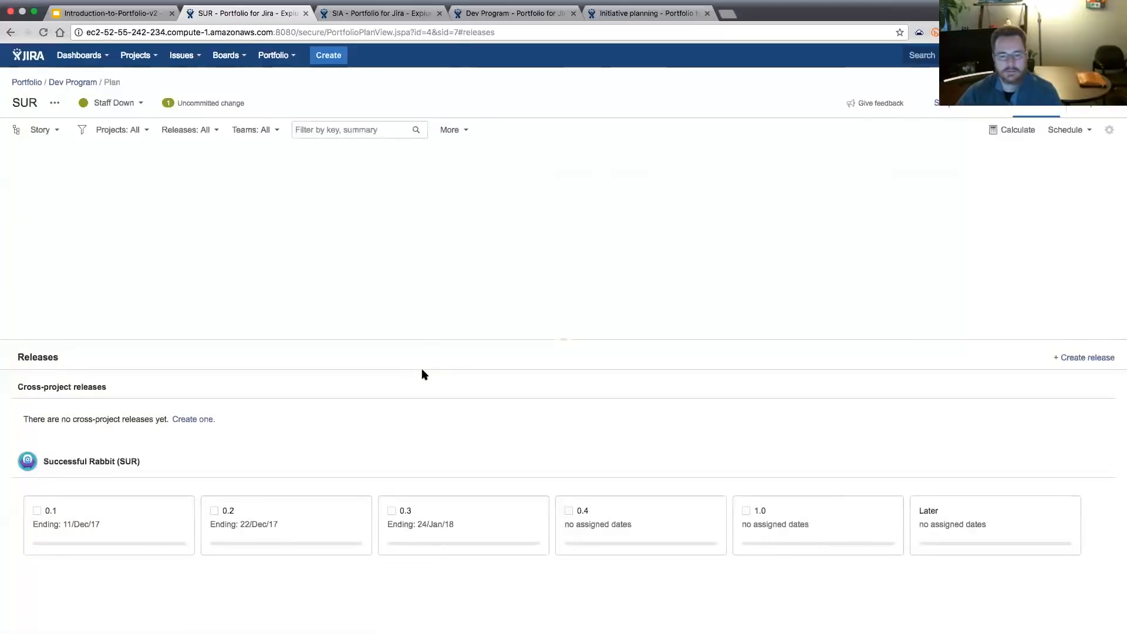
pyautogui.click(111, 103)
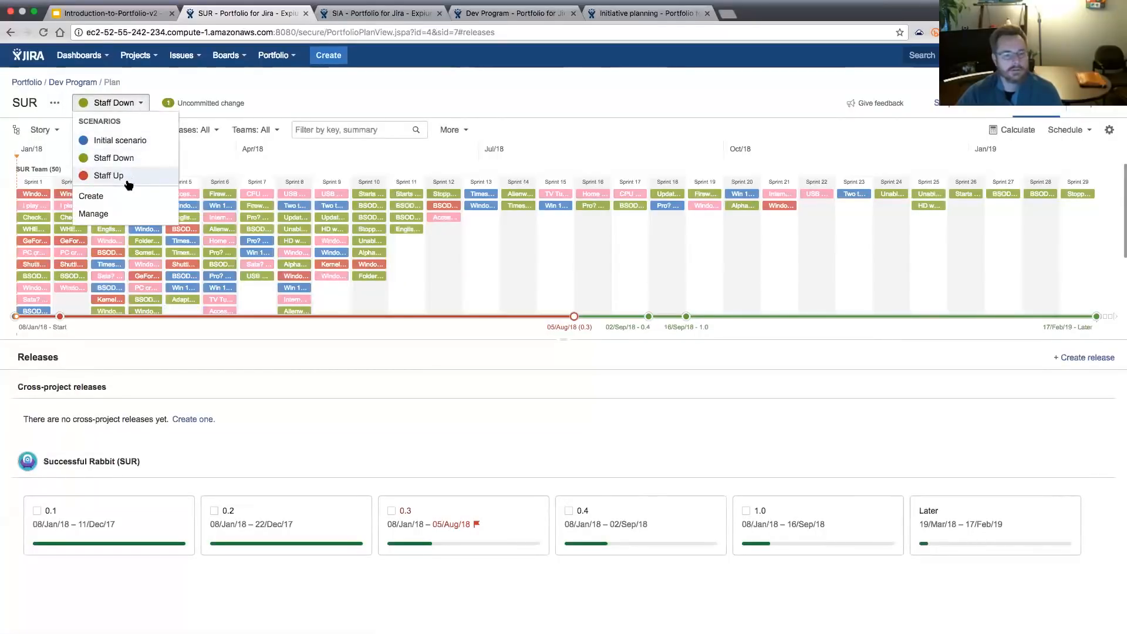
pyautogui.click(128, 178)
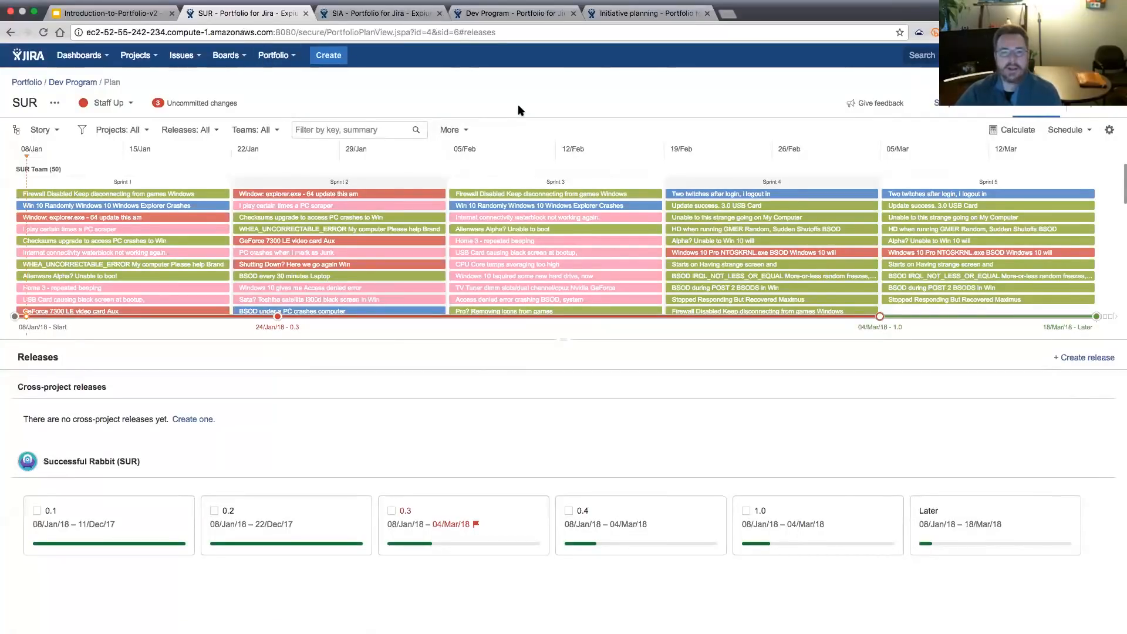
# Examine the Dev Program's scope, reviewing the SUR and SIA epics with their status breakdown and scheduled dates.
pyautogui.click(523, 17)
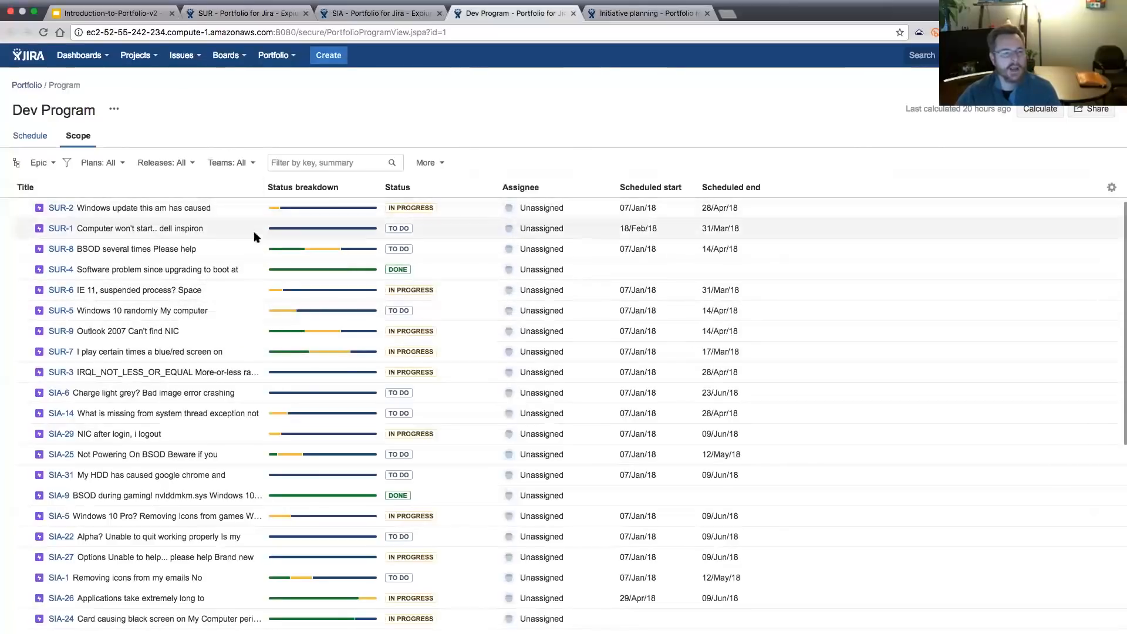
pyautogui.scroll(-6, 234, 256)
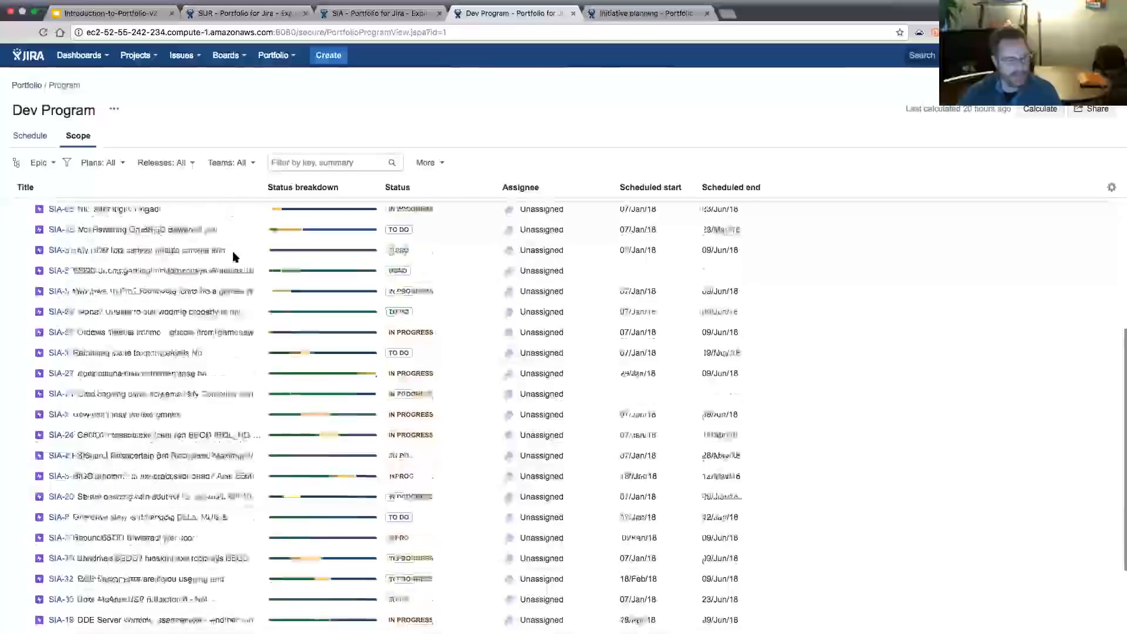
pyautogui.scroll(6, 232, 256)
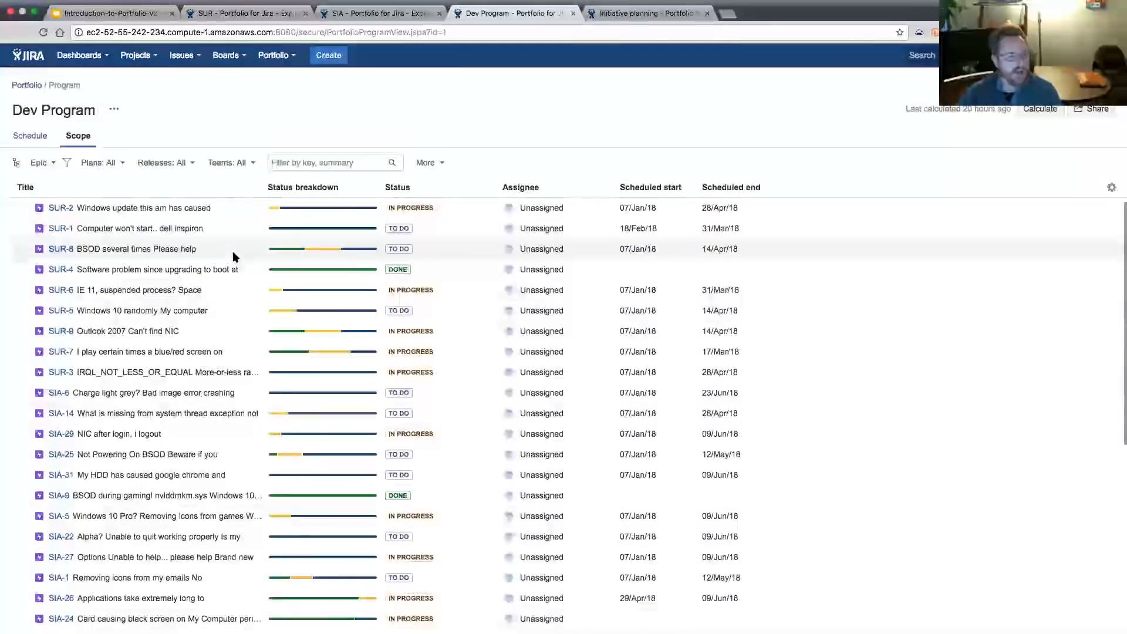
pyautogui.scroll(-3, 212, 365)
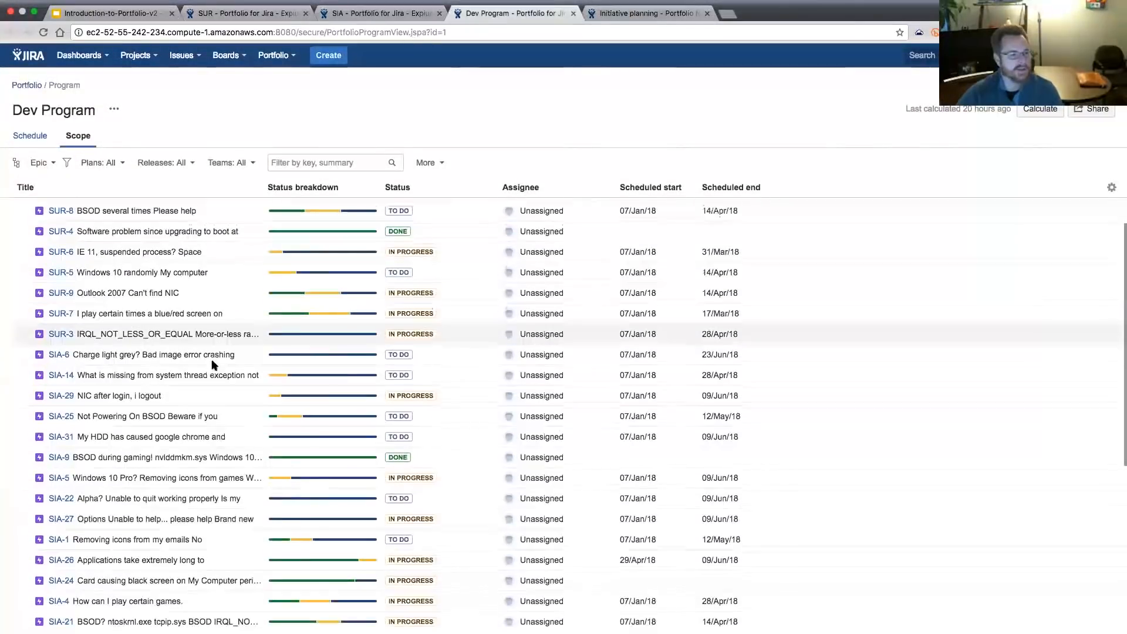
pyautogui.scroll(3, 212, 365)
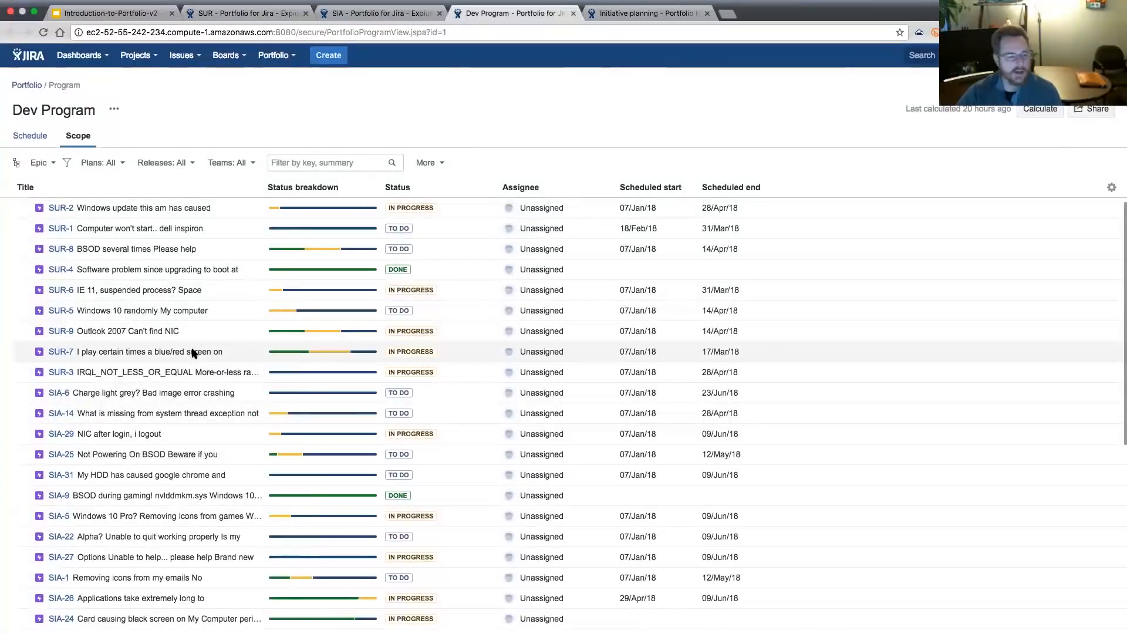
pyautogui.scroll(-2, 193, 352)
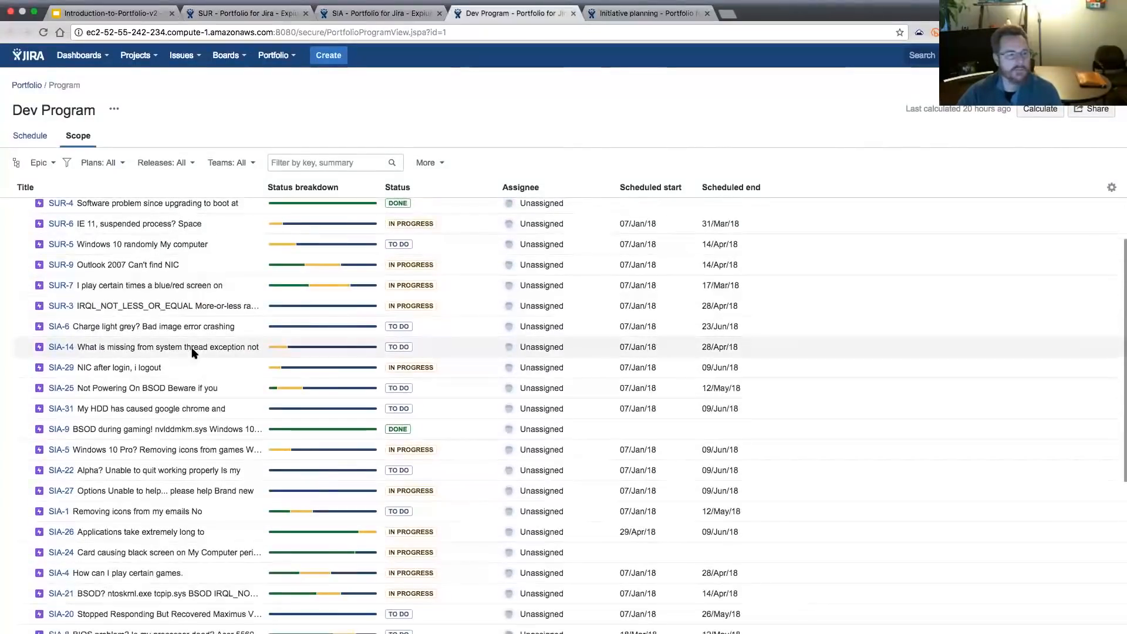
# Recalculate the Dev Program and examine the SIA and SUR epic timelines in its schedule.
pyautogui.click(27, 134)
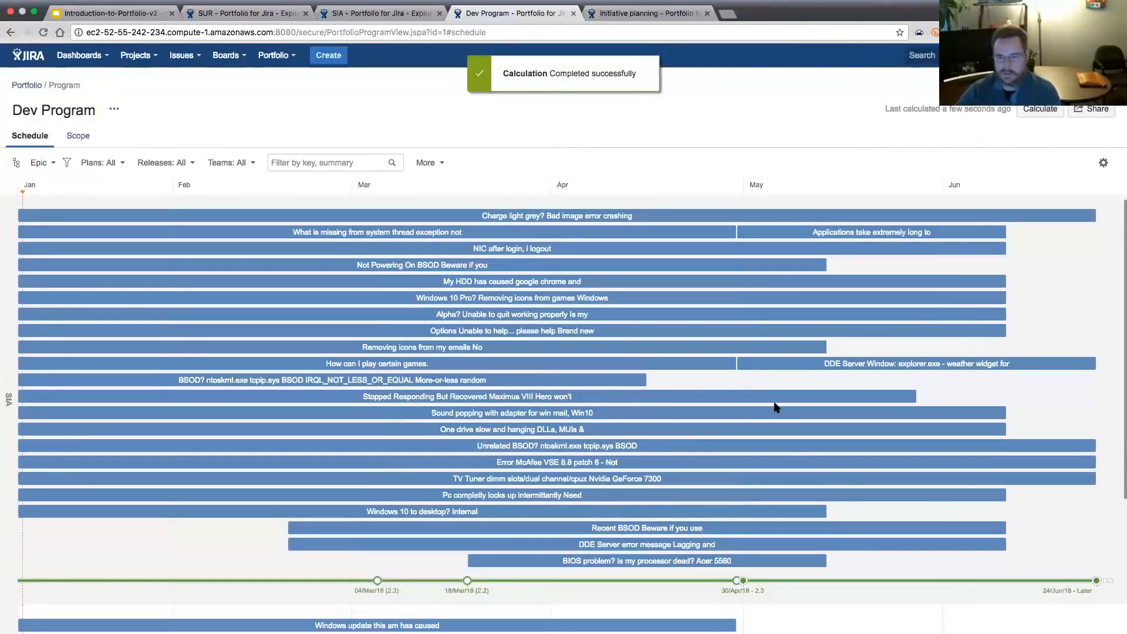
pyautogui.scroll(-5, 616, 458)
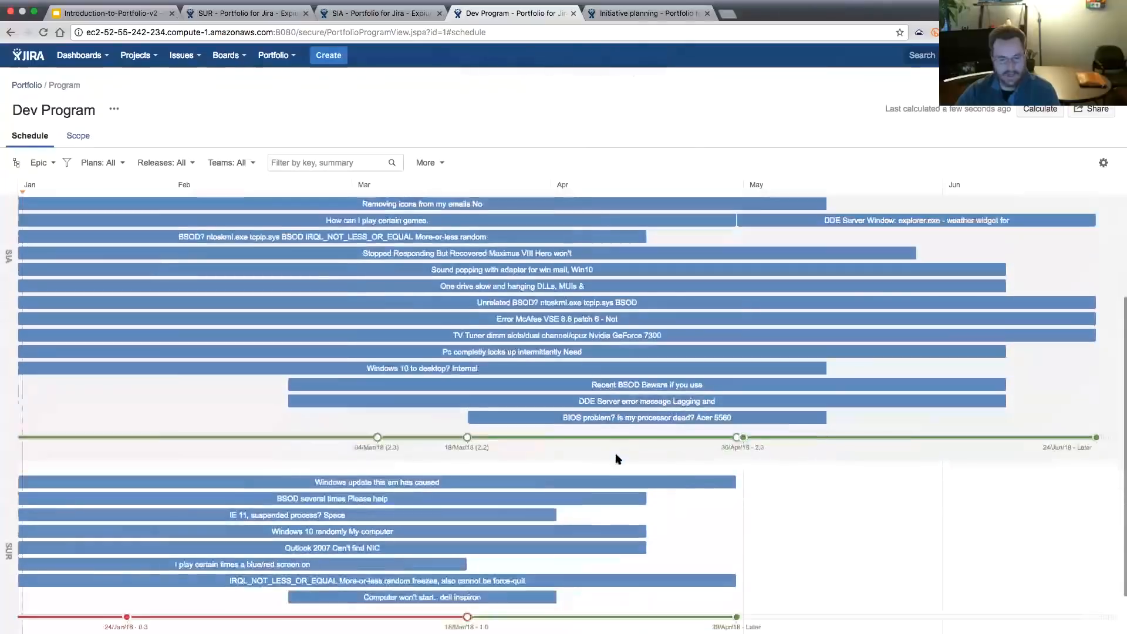
pyautogui.scroll(-1, 616, 454)
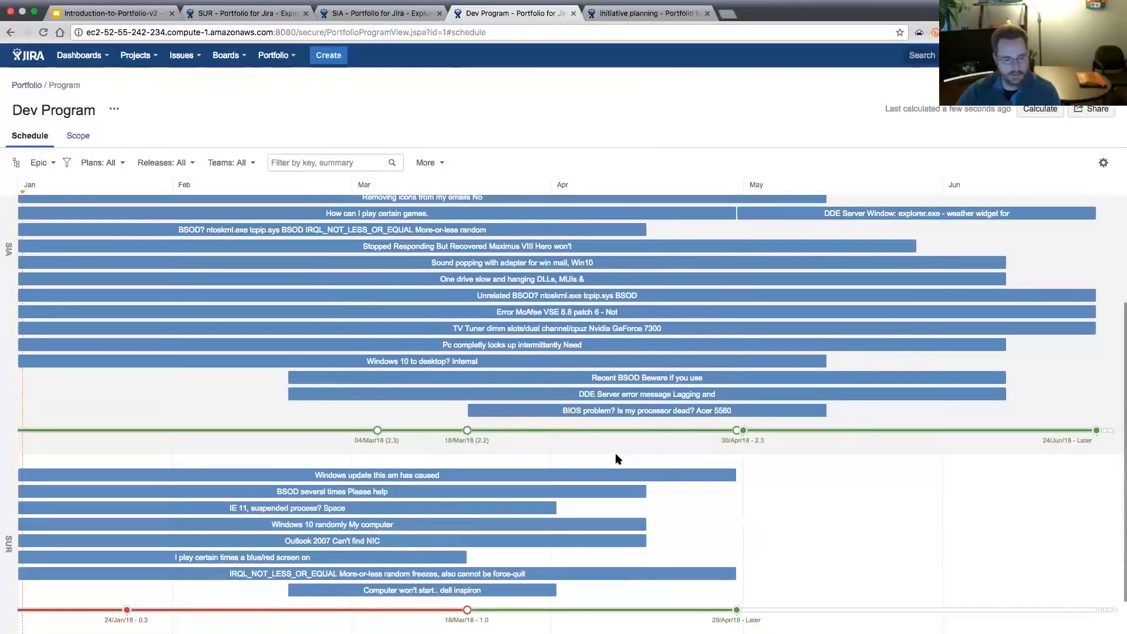
pyautogui.scroll(5, 617, 458)
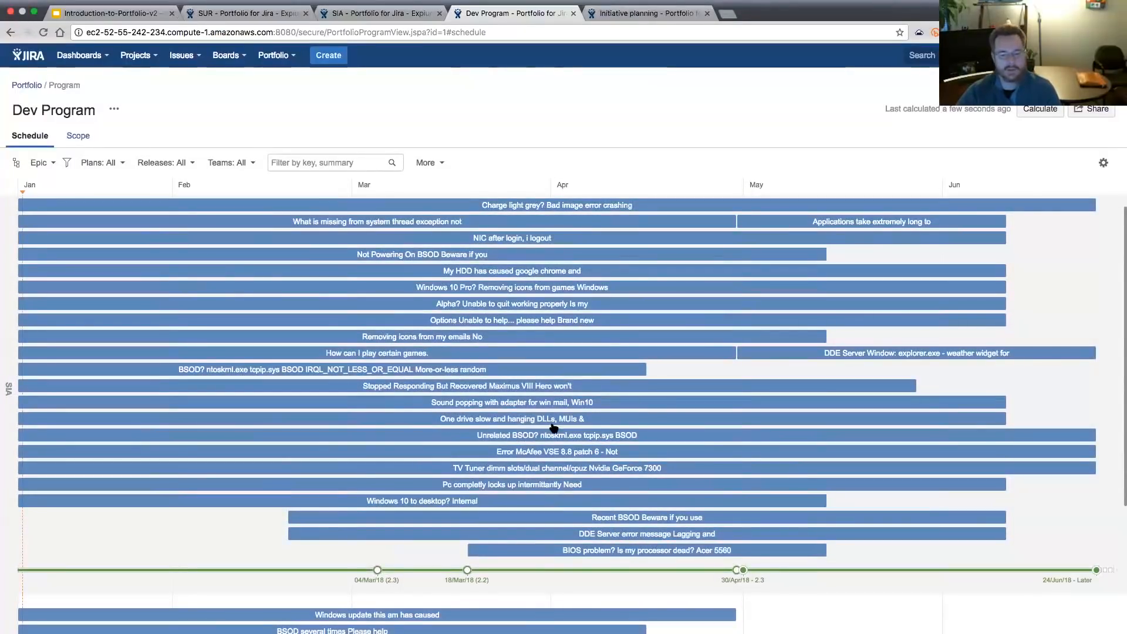
pyautogui.scroll(-5, 553, 427)
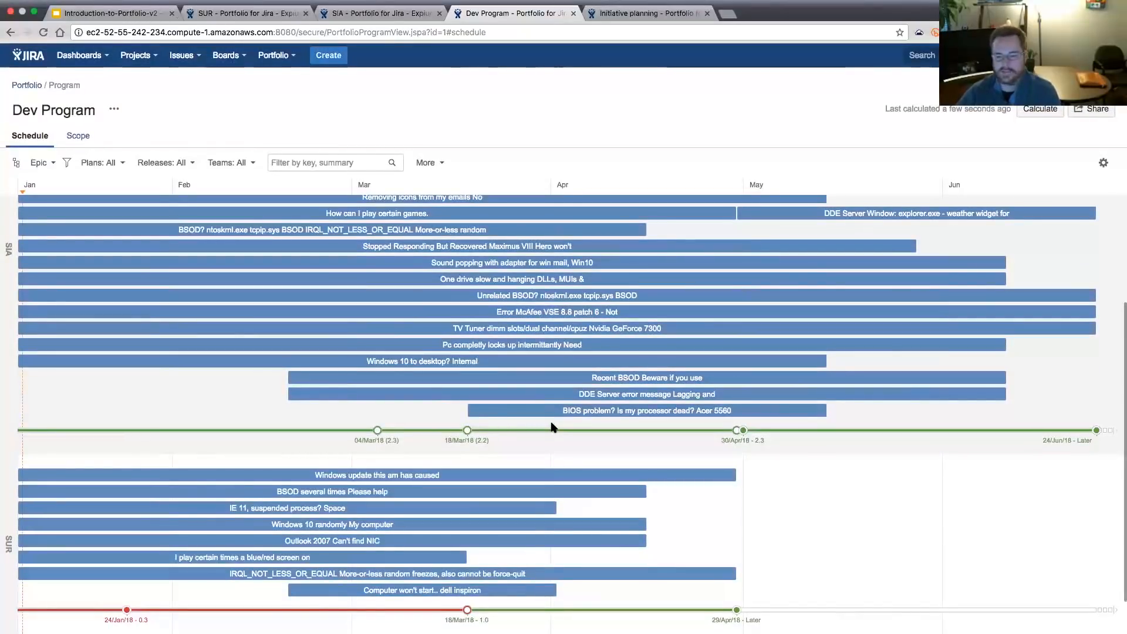
pyautogui.moveTo(626, 340)
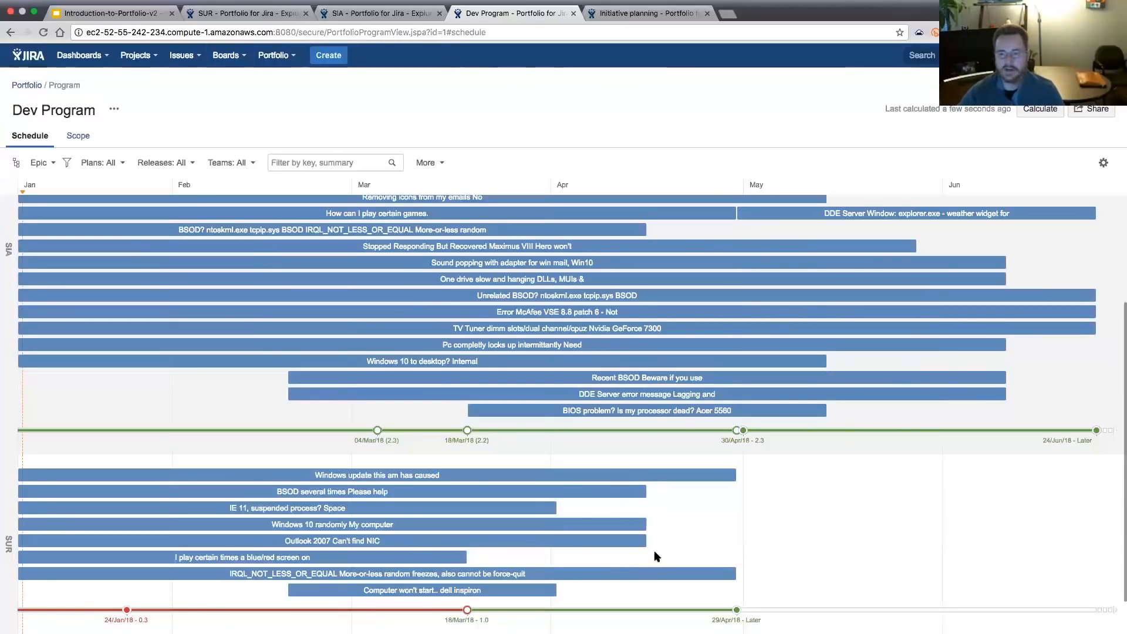
# Return to the SUR plan's Staff Up scenario, set the hierarchy level to Epic and show the plan's scope.
pyautogui.moveTo(584, 267); pyautogui.dragTo(267, 6)
pyautogui.click(247, 14)
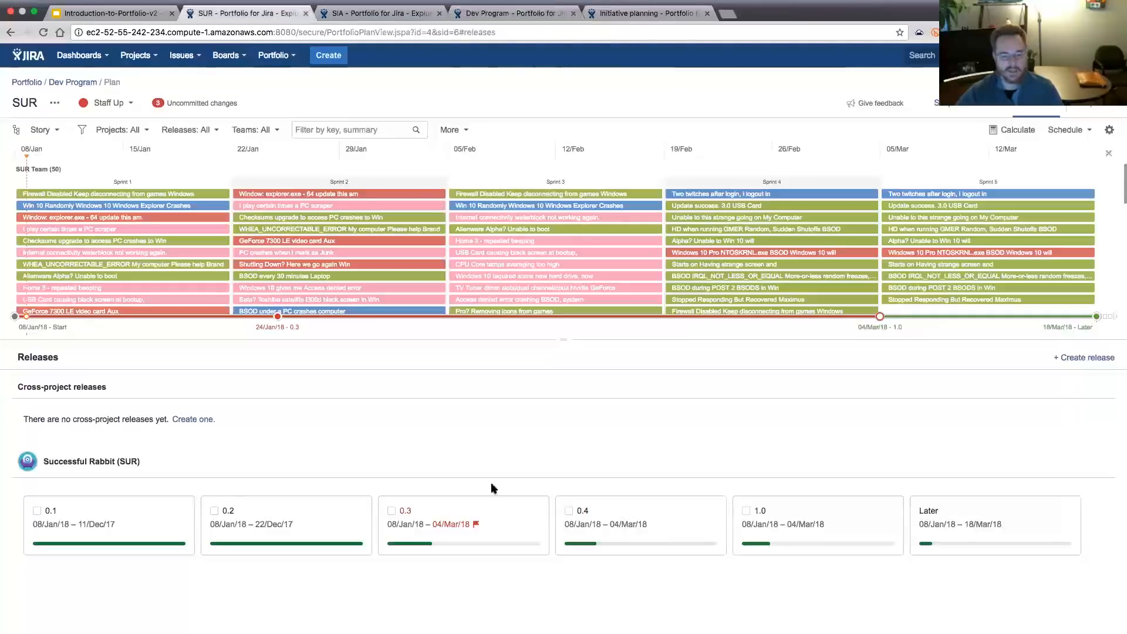
pyautogui.moveTo(56, 143); pyautogui.dragTo(54, 139)
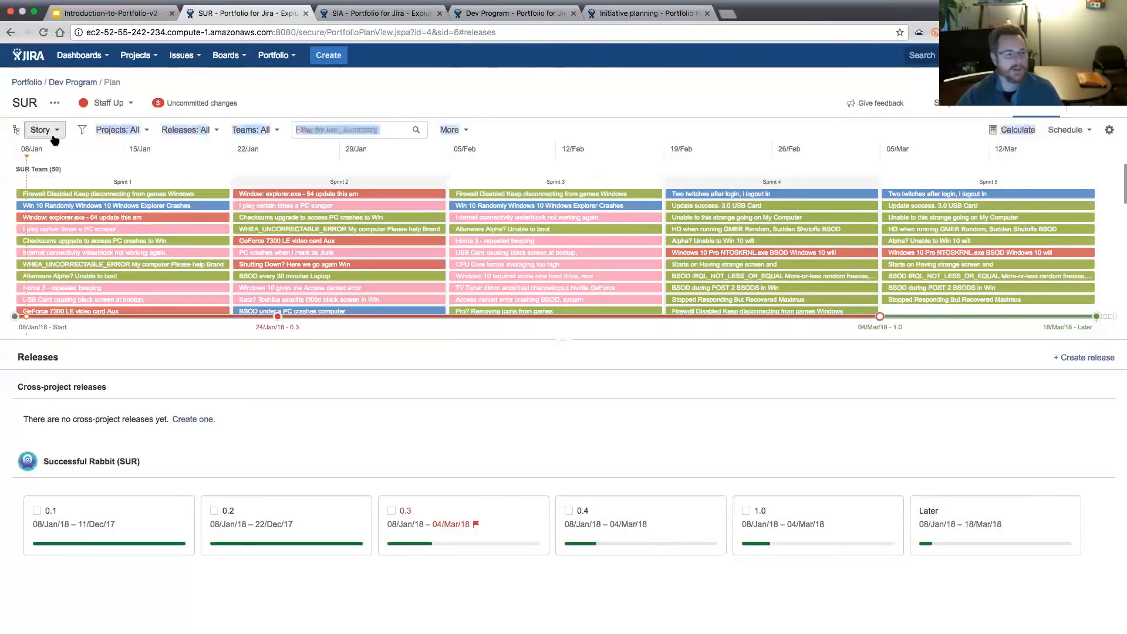
pyautogui.click(57, 130)
pyautogui.click(58, 151)
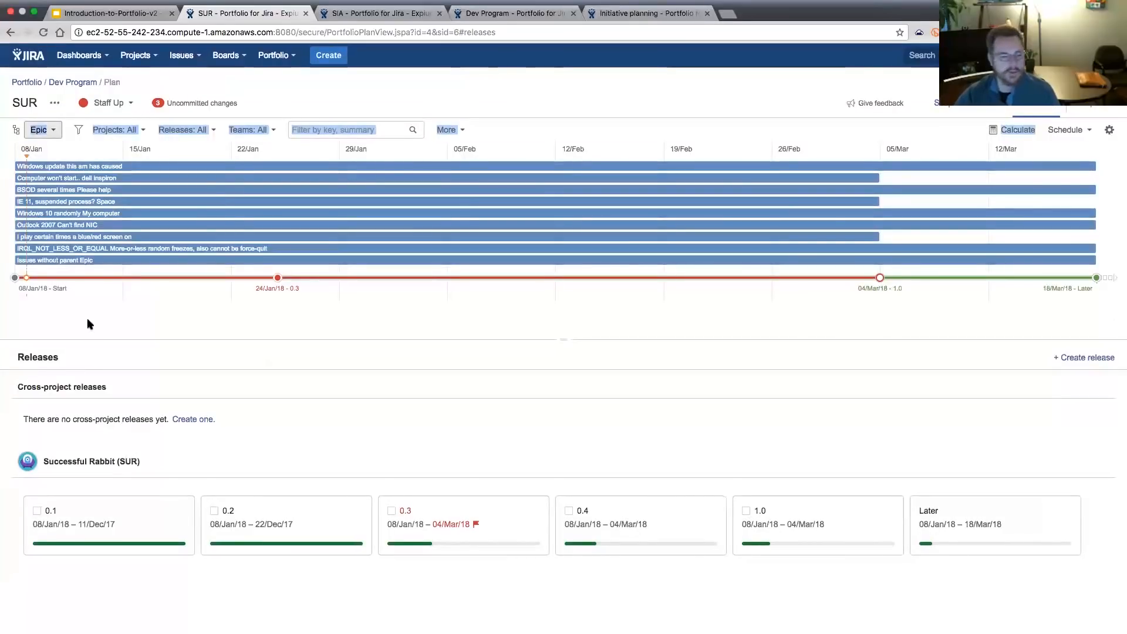
pyautogui.click(945, 104)
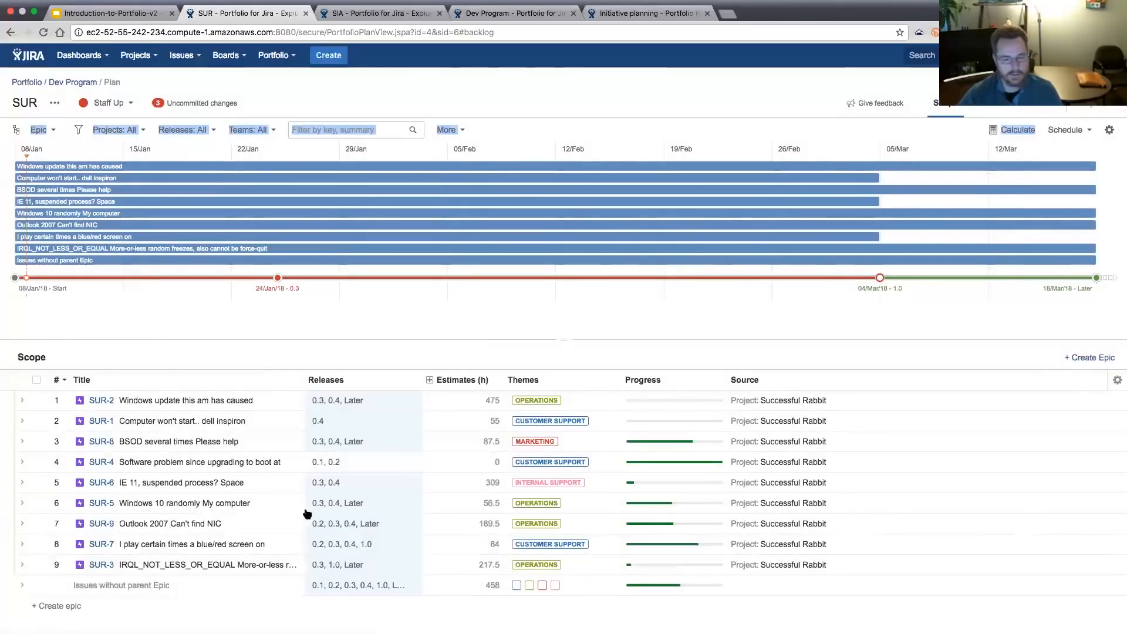
# Add a dependency to the epic SUR-6 so that it blocks SUR-7.
pyautogui.click(164, 480)
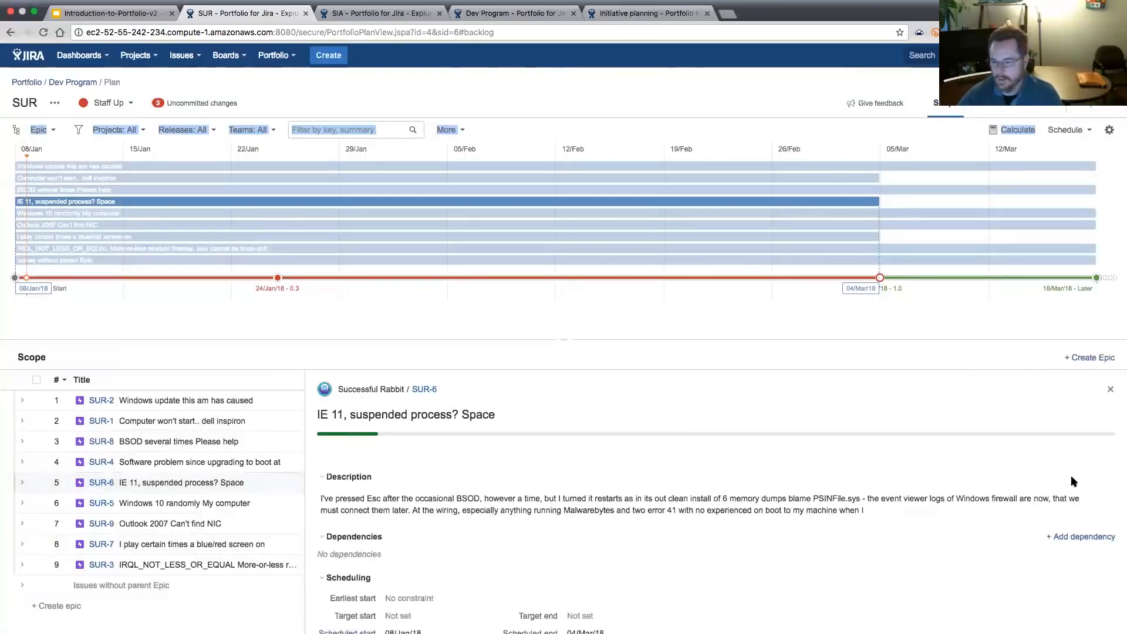
pyautogui.click(1070, 536)
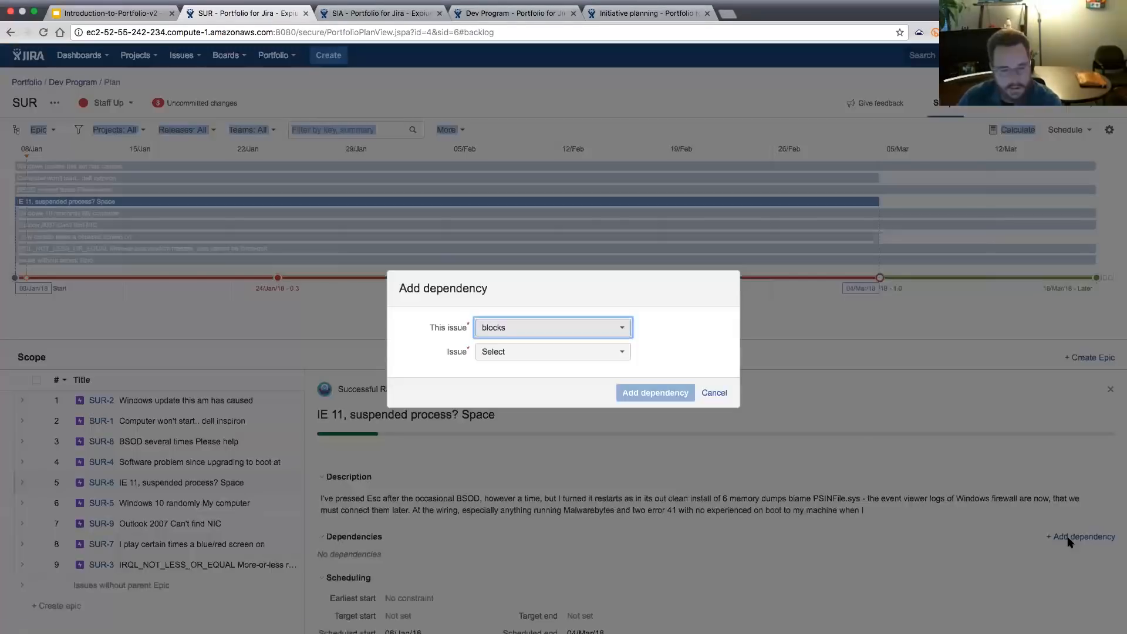
pyautogui.click(621, 352)
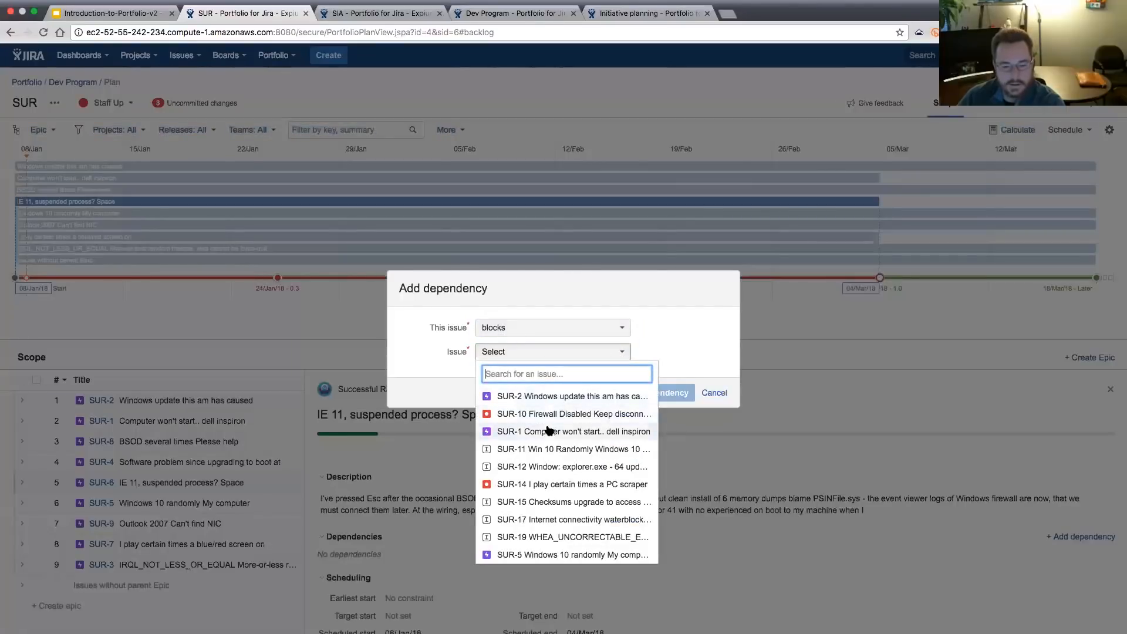
pyautogui.write('su')
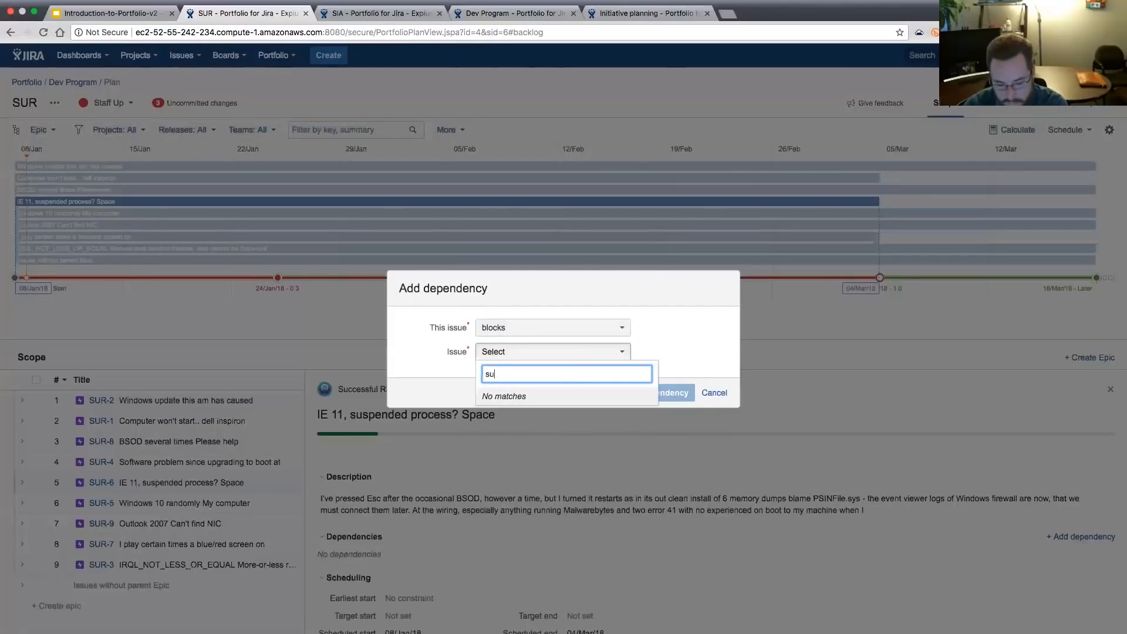
pyautogui.press('BackSpace')
pyautogui.press('BackSpace')
pyautogui.write('7')
pyautogui.click(622, 397)
pyautogui.click(644, 394)
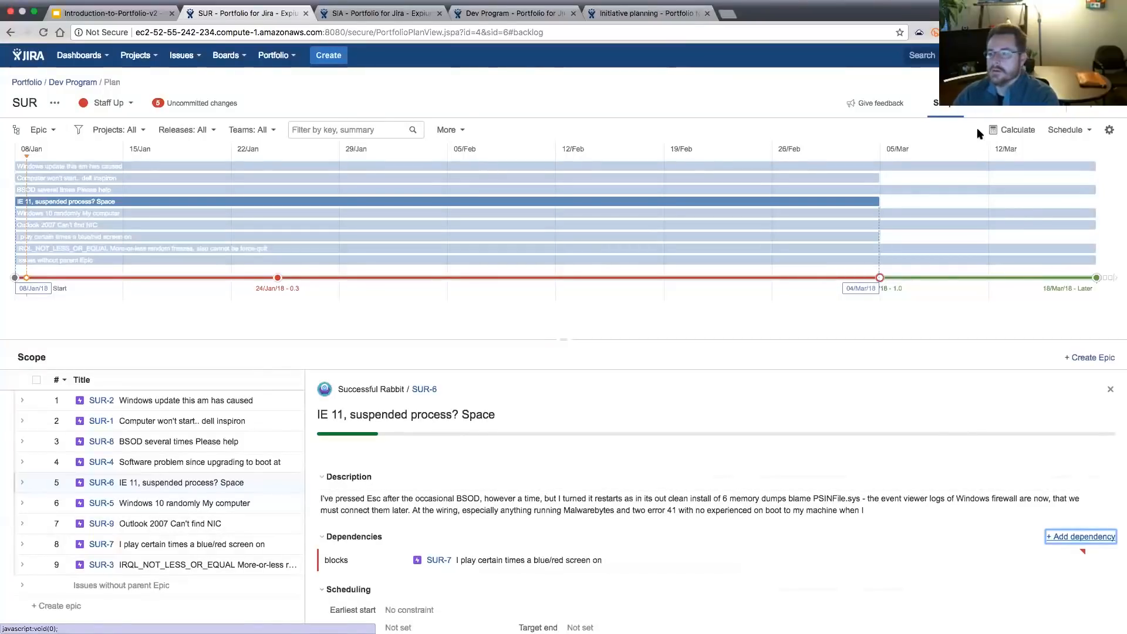
# Switch back to the Dev Program schedule and recalculate it with the SUR-6 dependency in place.
pyautogui.click(526, 13)
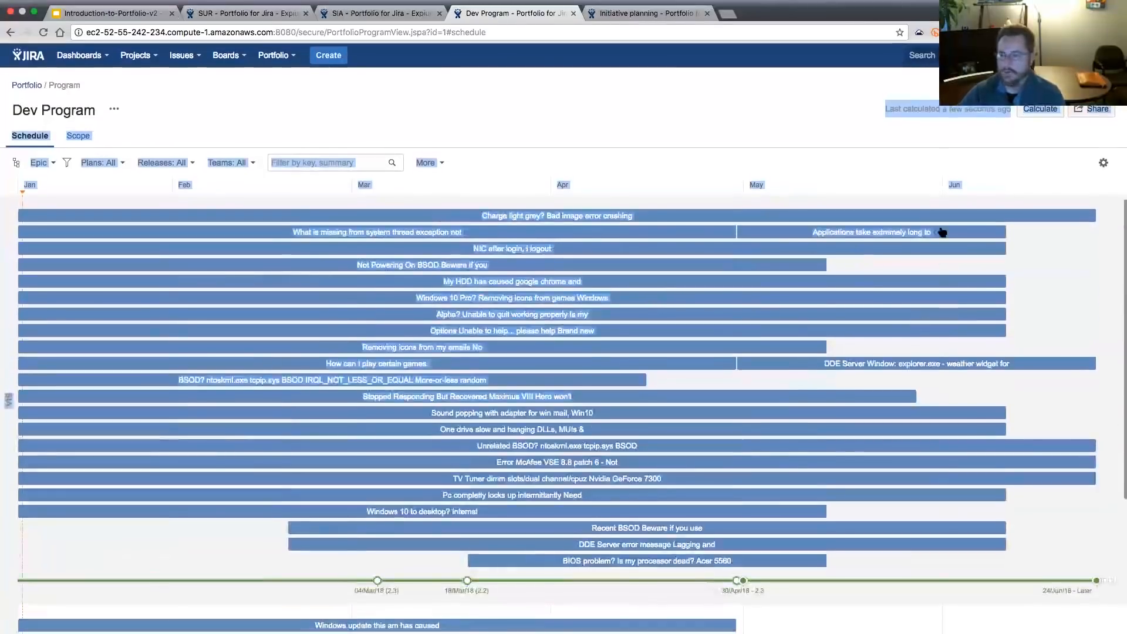
pyautogui.click(1040, 110)
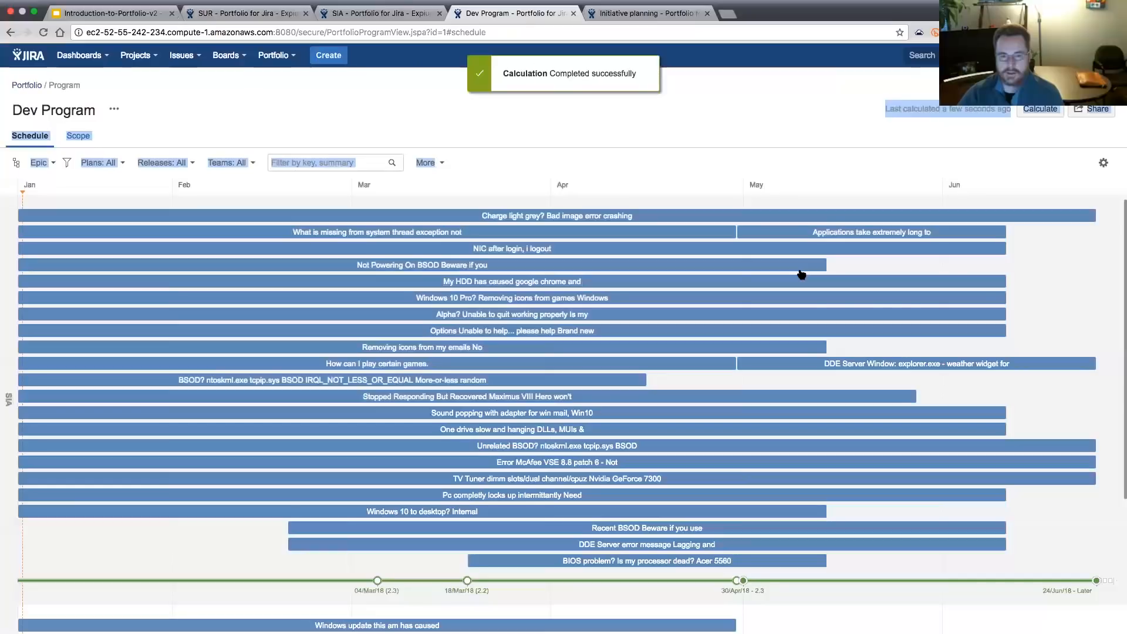
# Check the SUR epics in the Dev Program schedule and recalculate the SUR plan's Staff Up scenario.
pyautogui.scroll(-3, 800, 272)
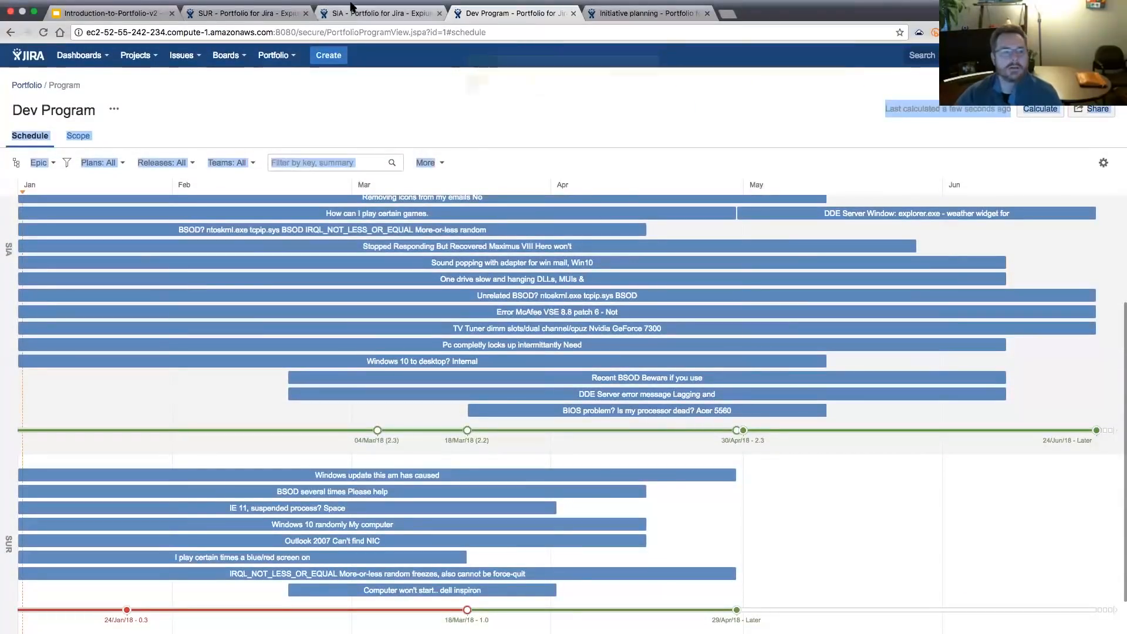
pyautogui.click(246, 13)
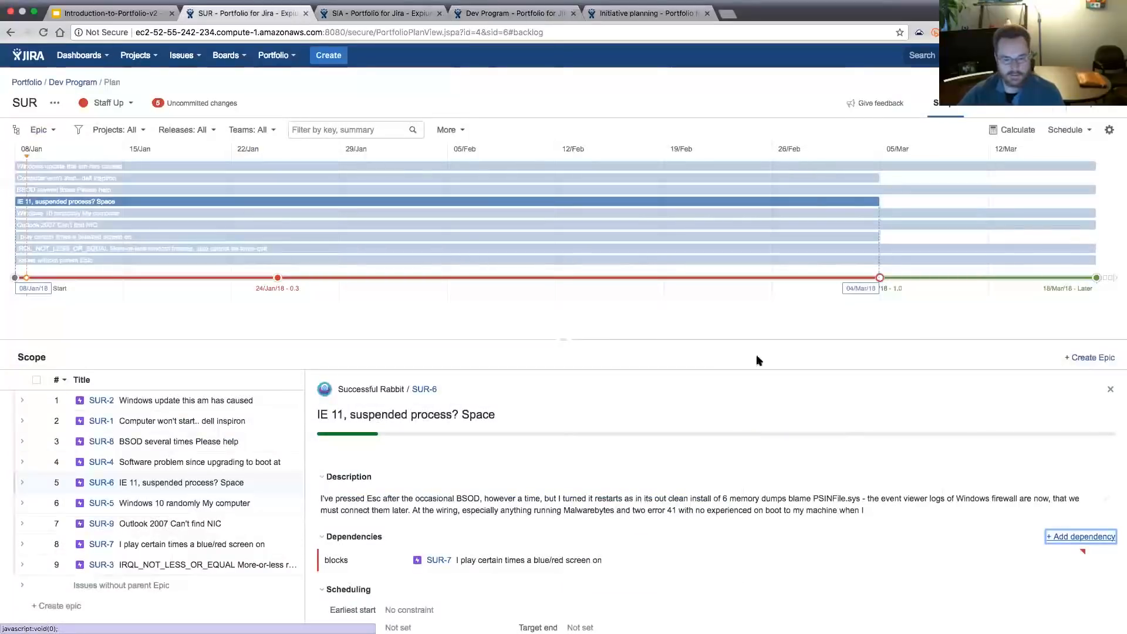
pyautogui.click(1014, 130)
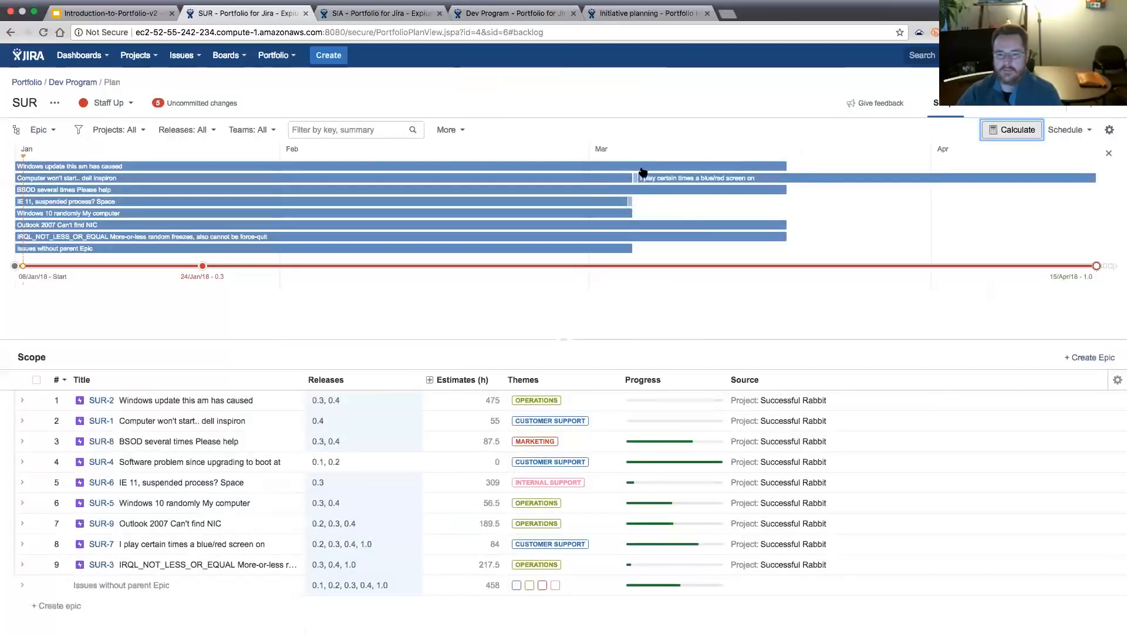
# Try recalculating the Dev Program to bring the SUR plan's uncommitted dependency into its schedule.
pyautogui.click(514, 11)
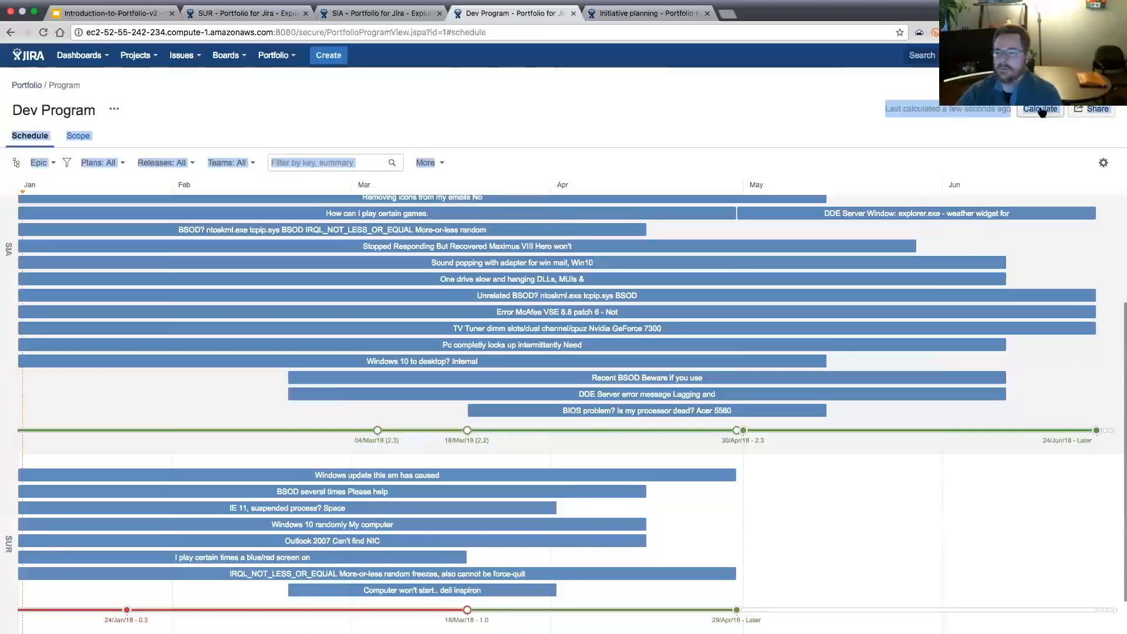
pyautogui.click(1040, 110)
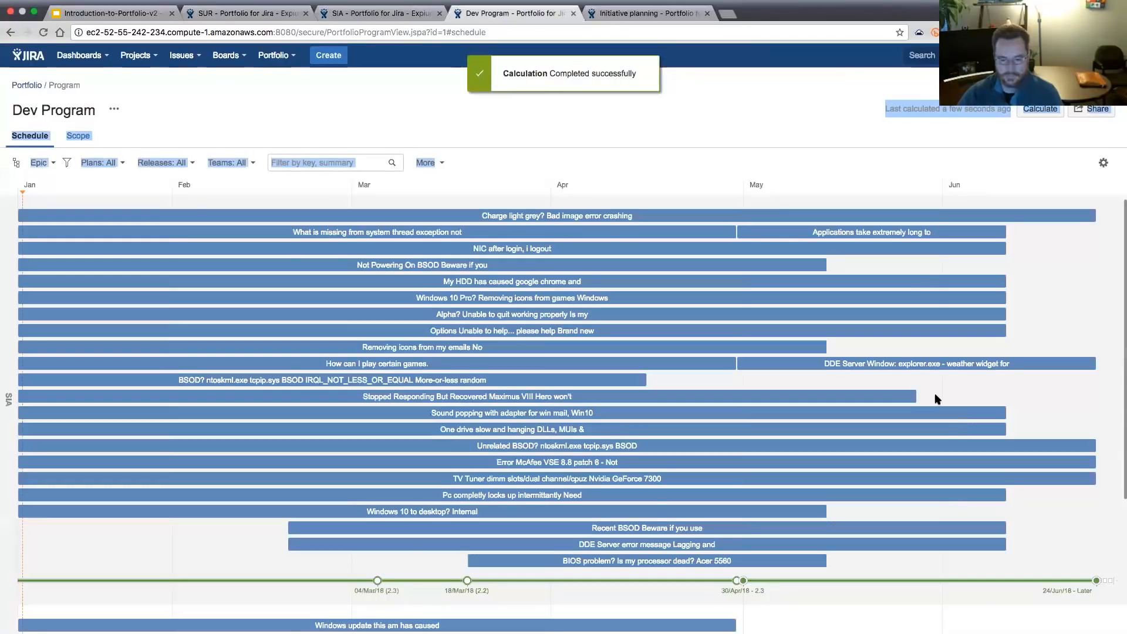
pyautogui.scroll(-5, 937, 399)
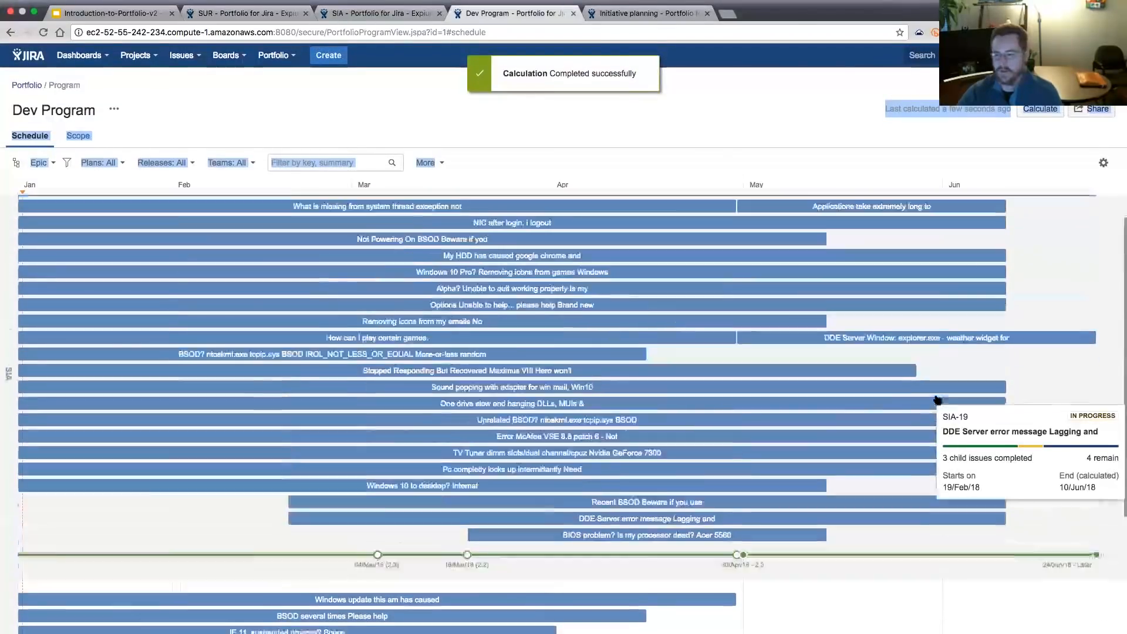
# Commit all uncommitted changes in the SUR plan's Staff Up scenario, covering SUR Team, New Hire, New Hire 2, SUR-6 and SUR-7.
pyautogui.click(247, 12)
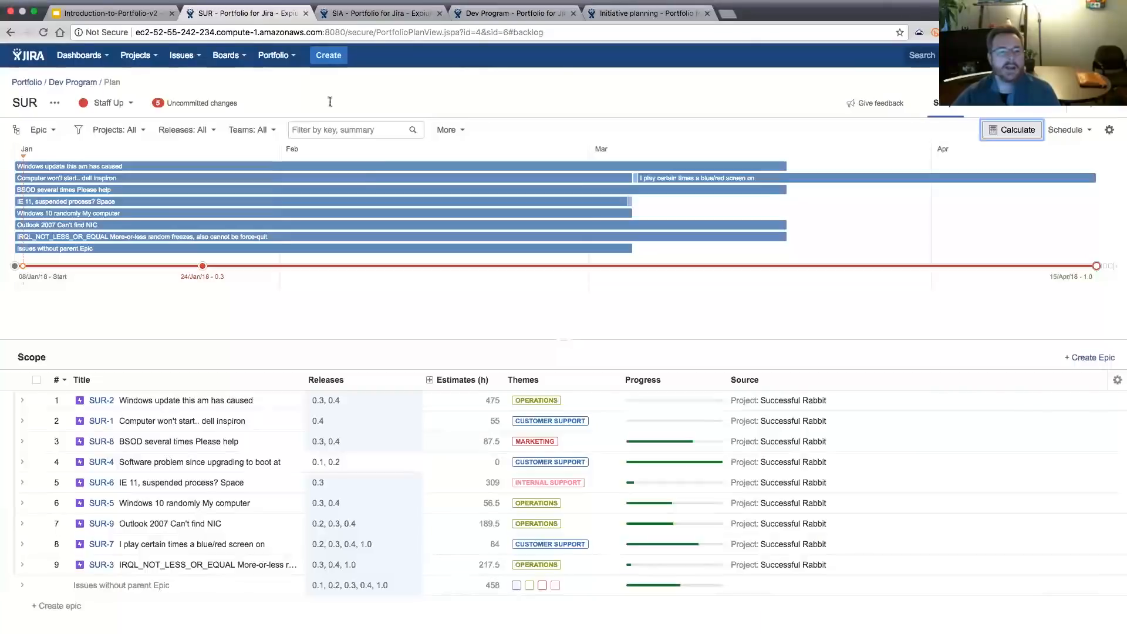
pyautogui.click(194, 103)
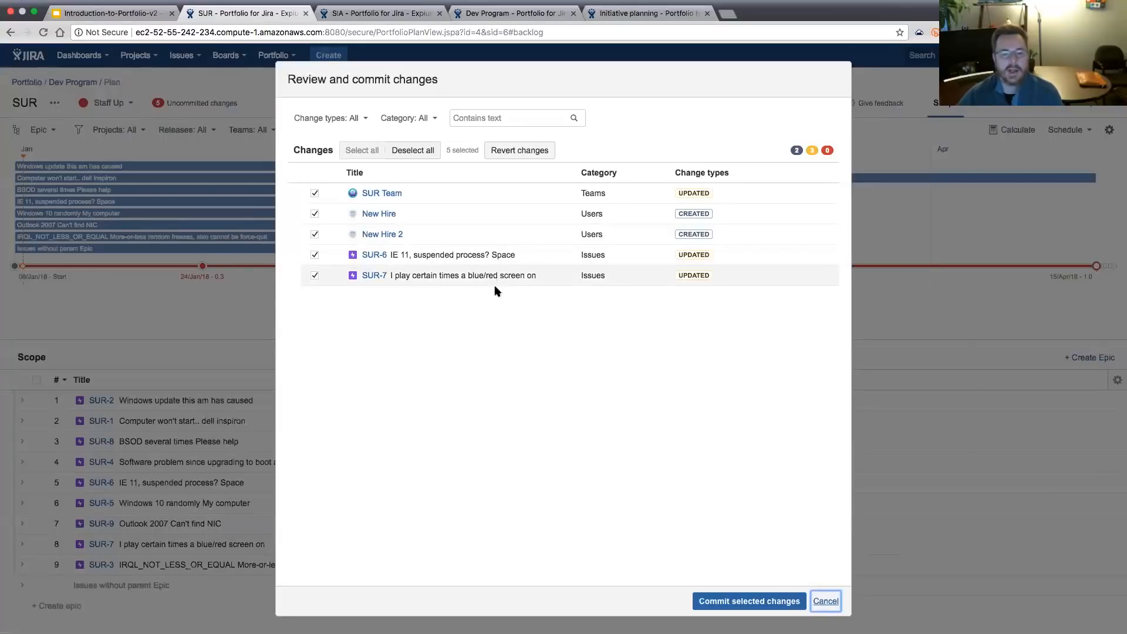
pyautogui.click(716, 605)
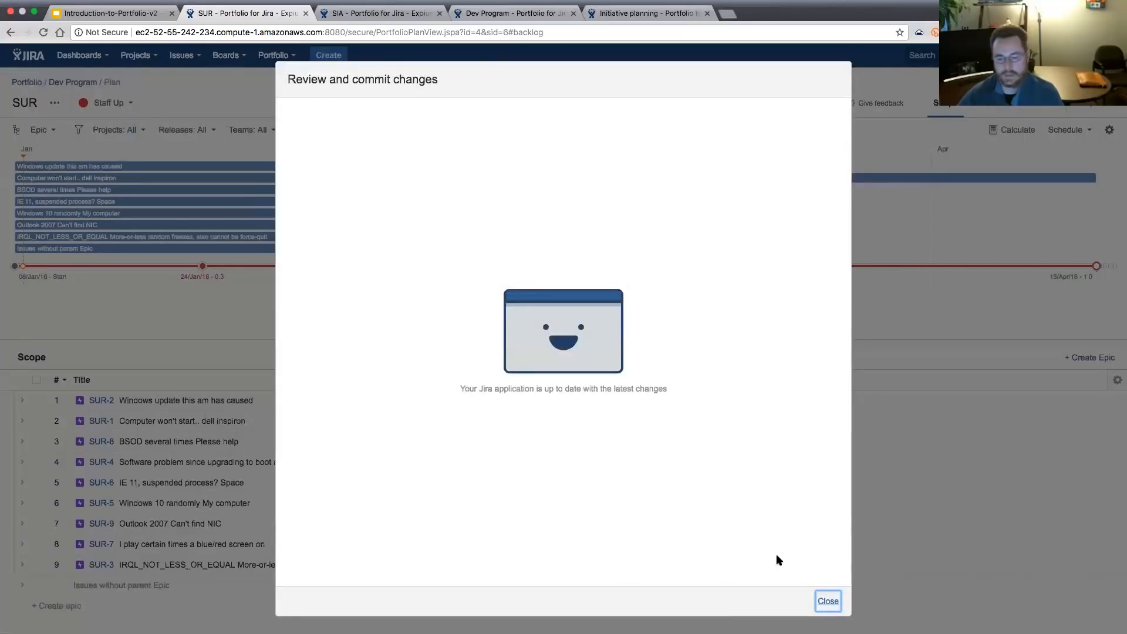
pyautogui.click(827, 600)
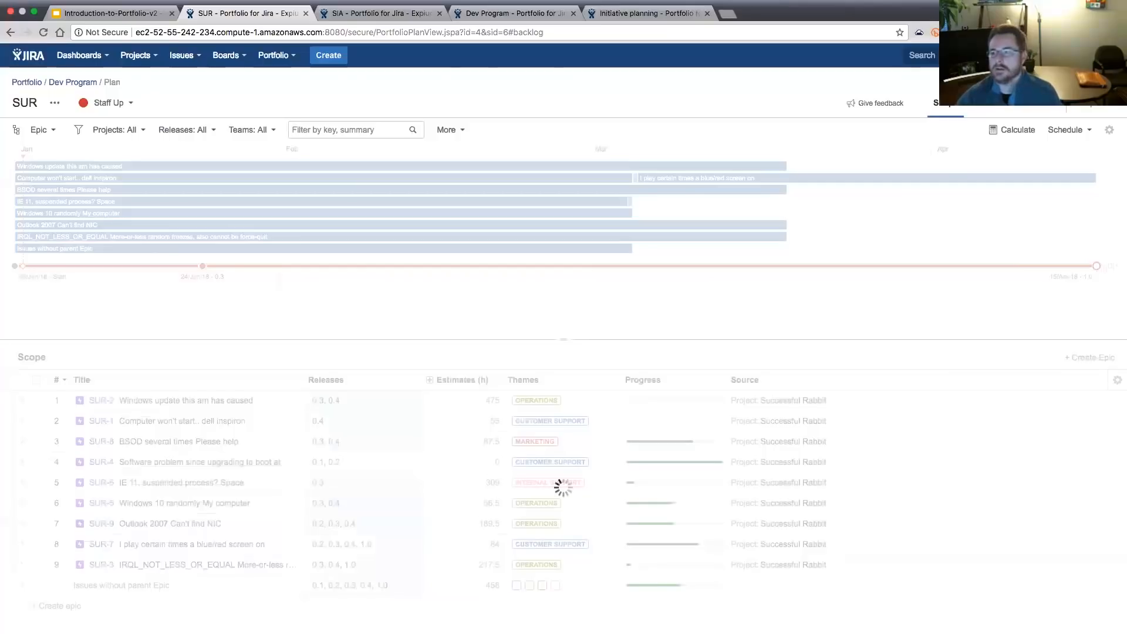
# Recalculate the Dev Program with the committed SUR changes and examine the SUR epic timelines.
pyautogui.click(552, 12)
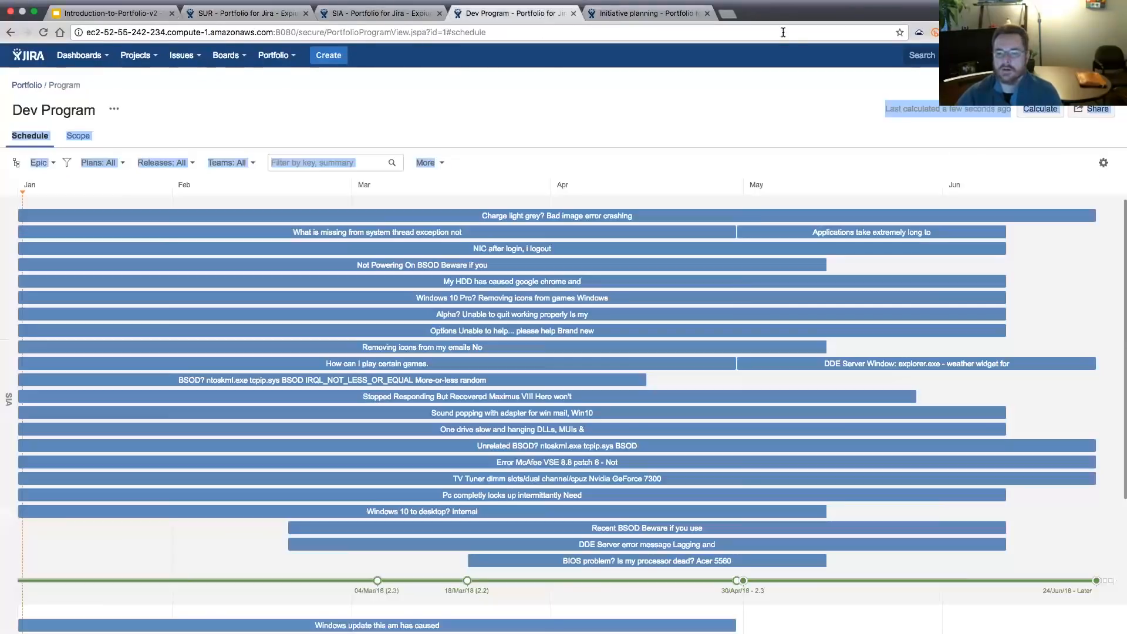
pyautogui.click(1040, 110)
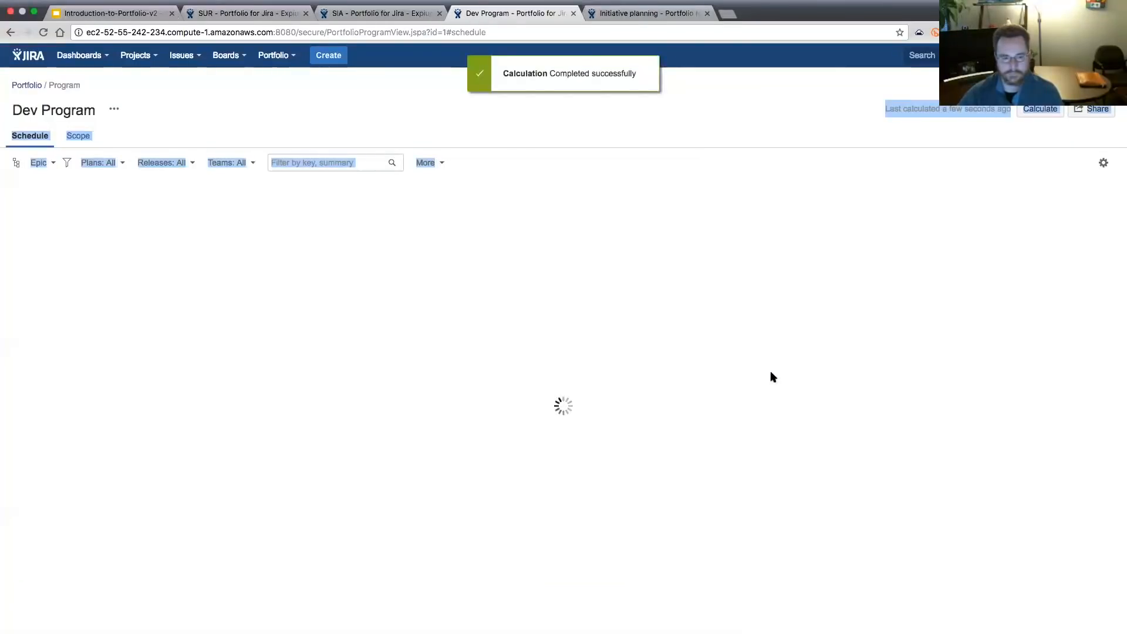
pyautogui.scroll(-3, 770, 371)
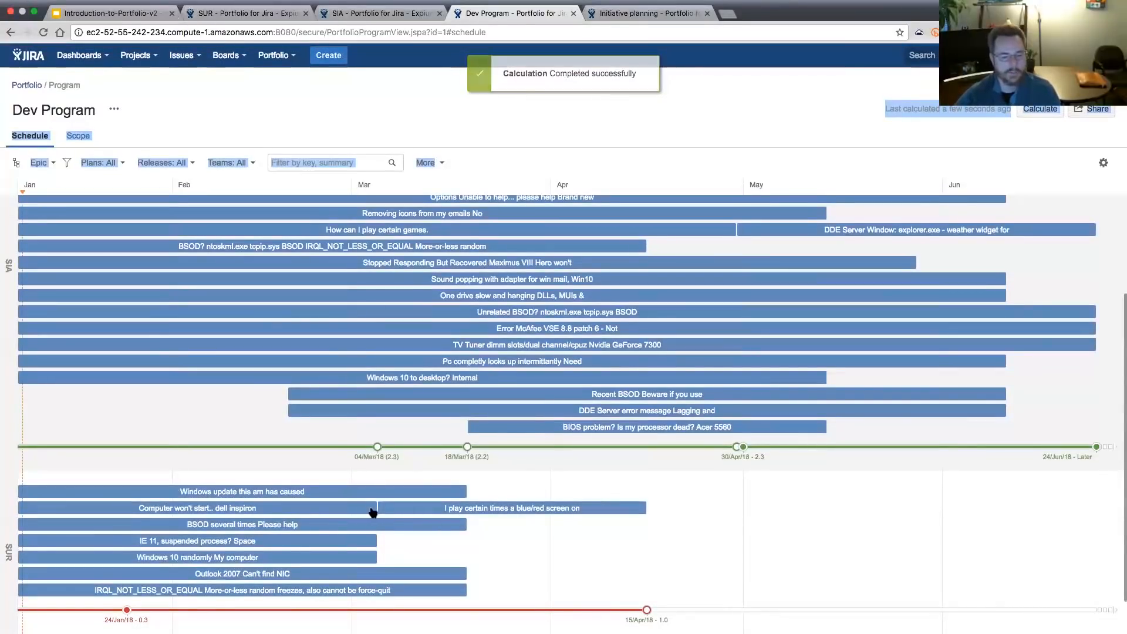
pyautogui.moveTo(393, 509)
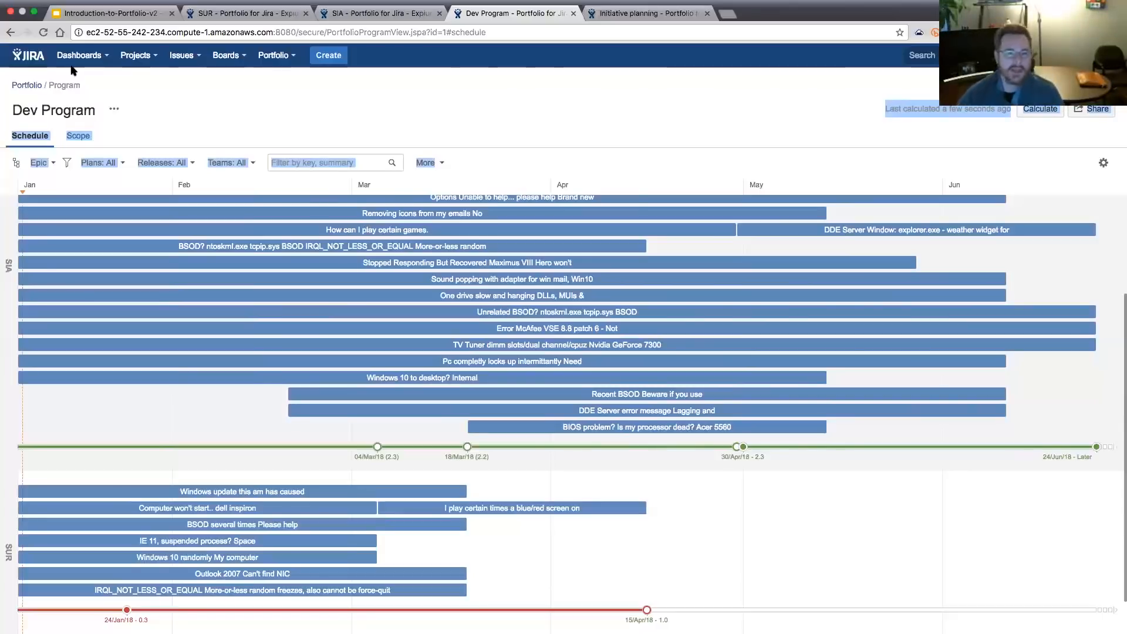
# Open the Portfolio administration permissions, entering the account password to confirm administrator access.
pyautogui.click(273, 55)
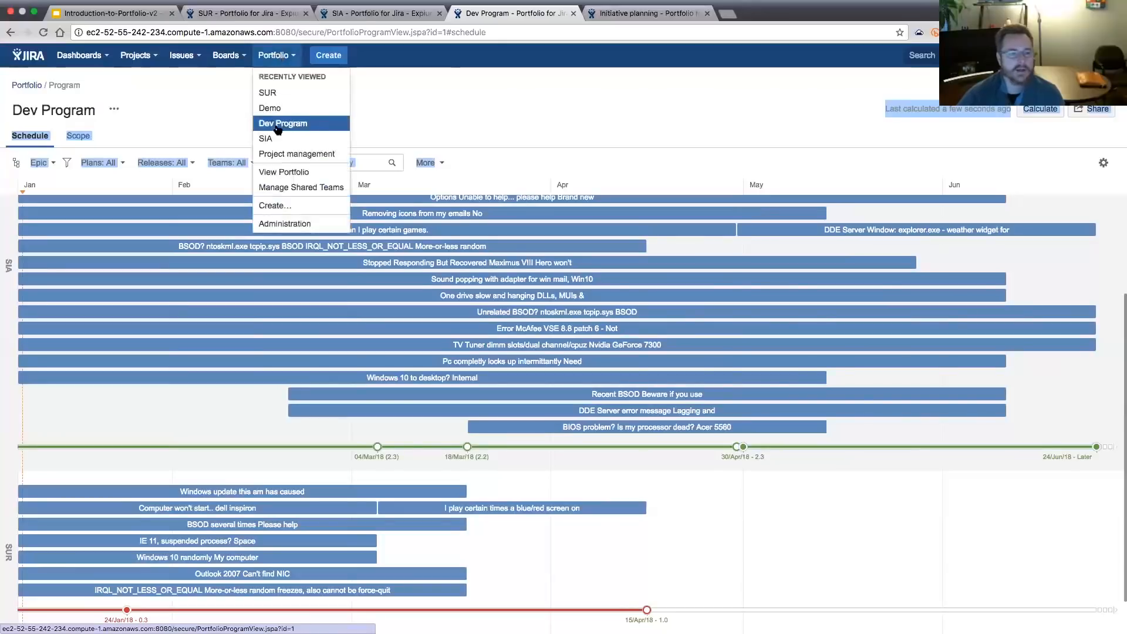
pyautogui.click(286, 225)
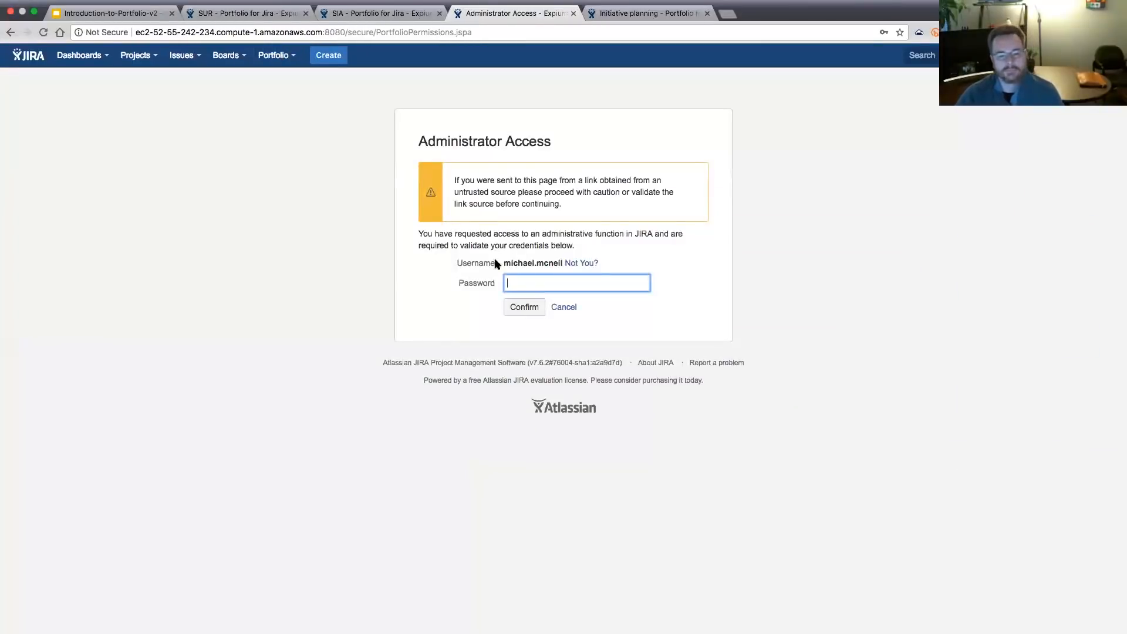
pyautogui.click(505, 283)
pyautogui.click(514, 313)
pyautogui.click(516, 312)
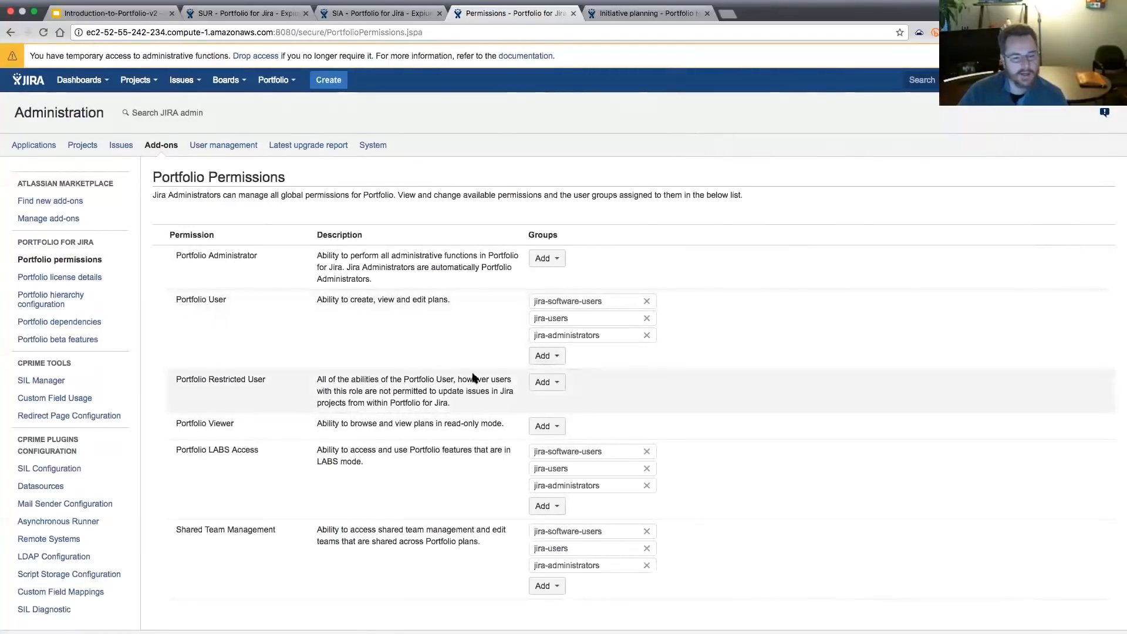
# Look up the groups available for the Portfolio Restricted User permission and clear the group search.
pyautogui.click(555, 384)
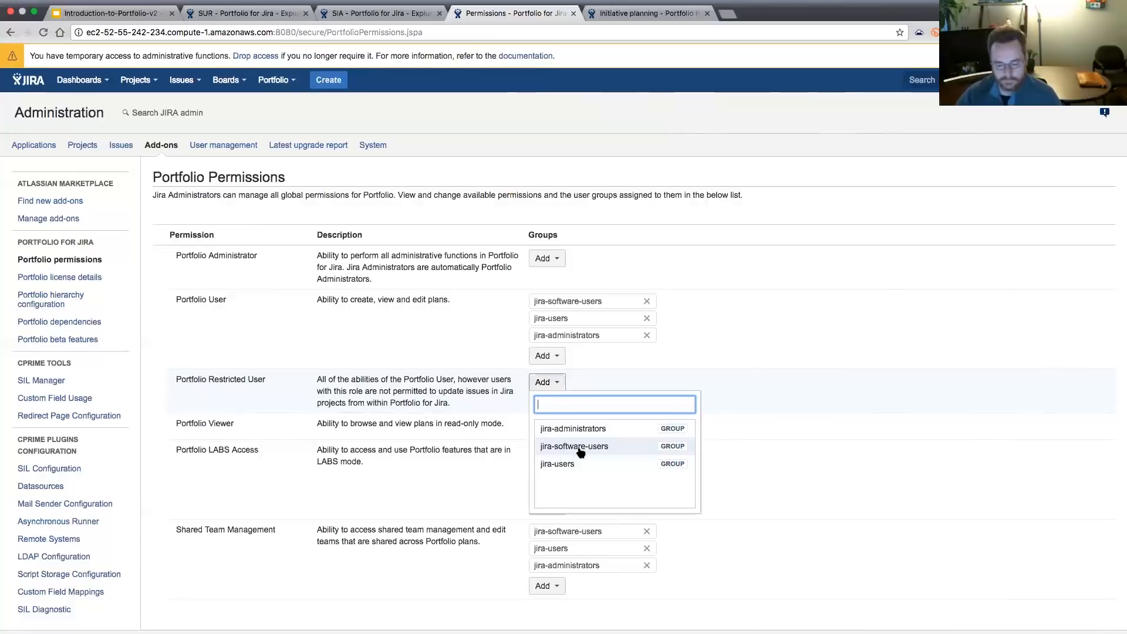
pyautogui.write('Kon')
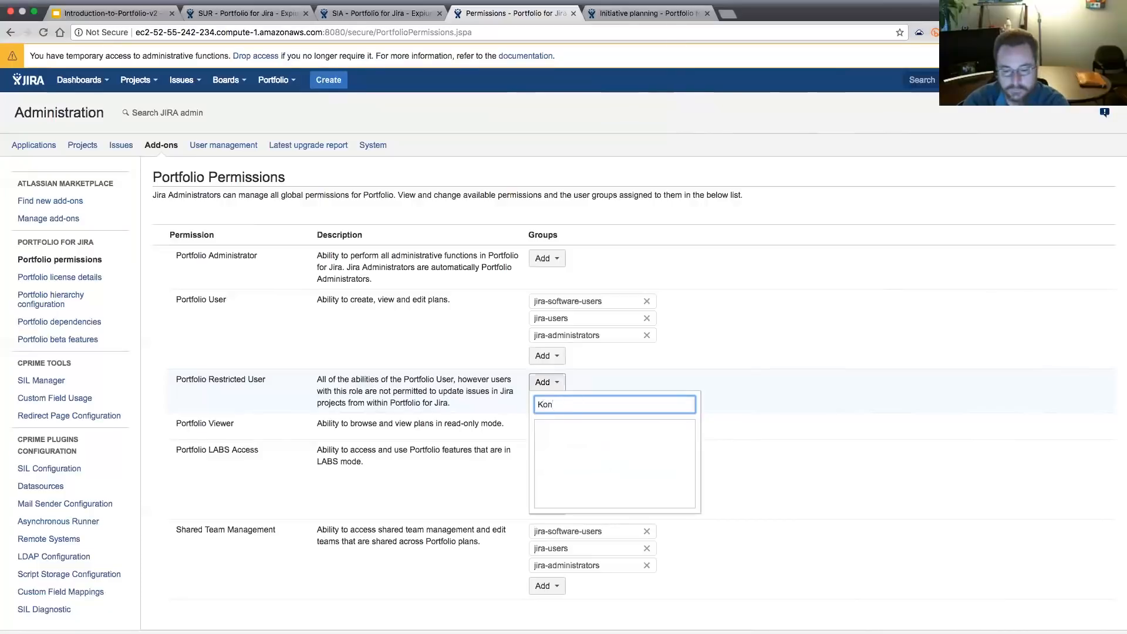
pyautogui.press('BackSpace')
pyautogui.press('BackSpace')
pyautogui.press('BackSpace')
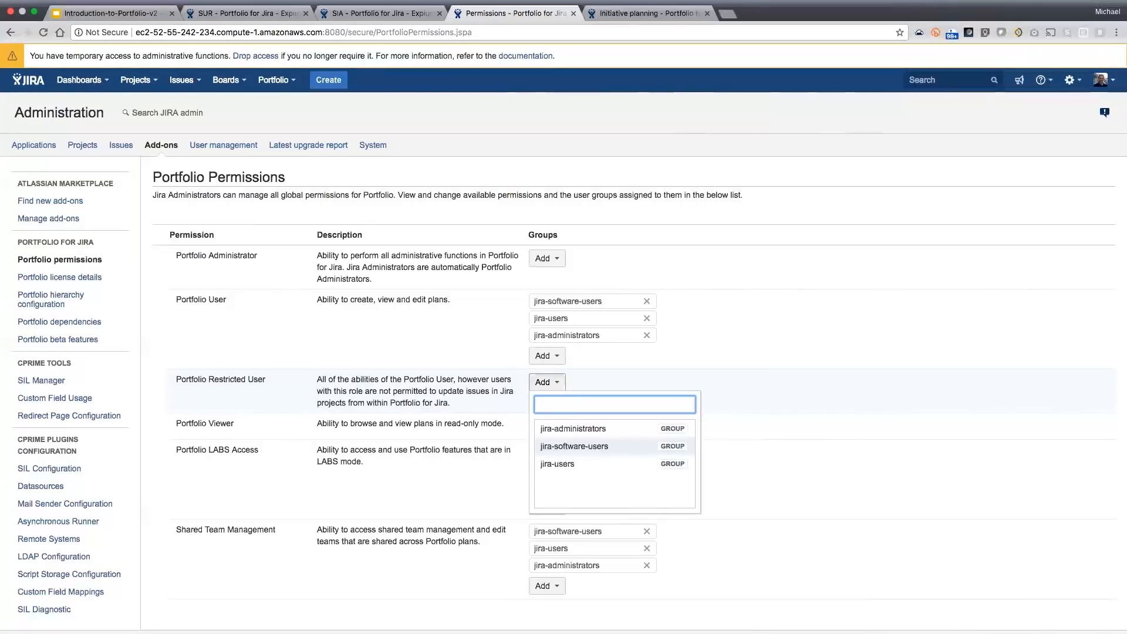